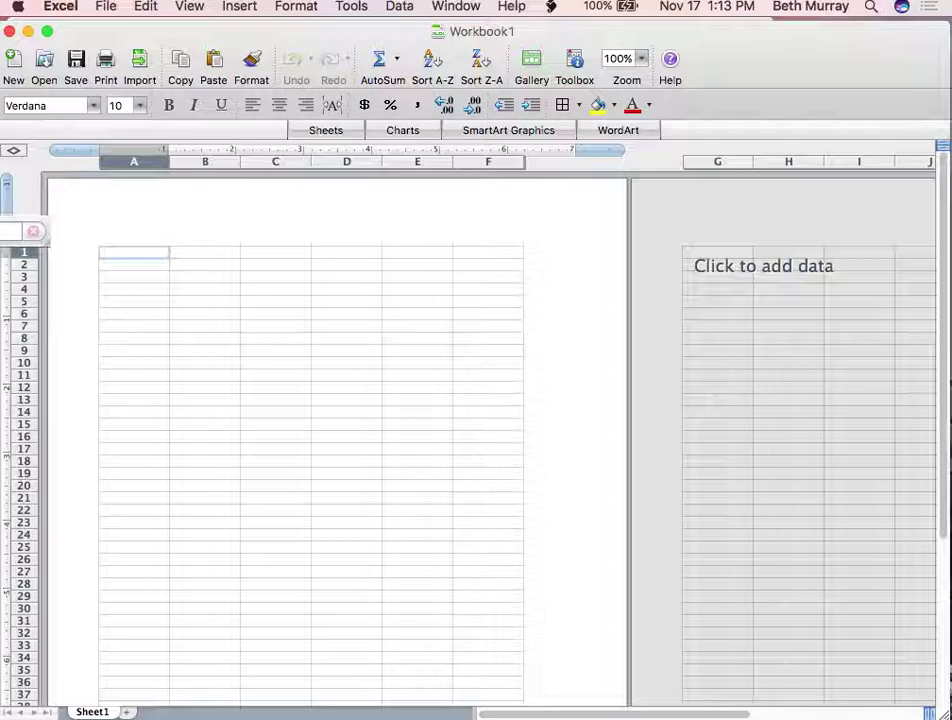
Save the workbook to the Desktop as PRACTICE PRACTICE.xlsx, replacing the existing file
click(112, 9)
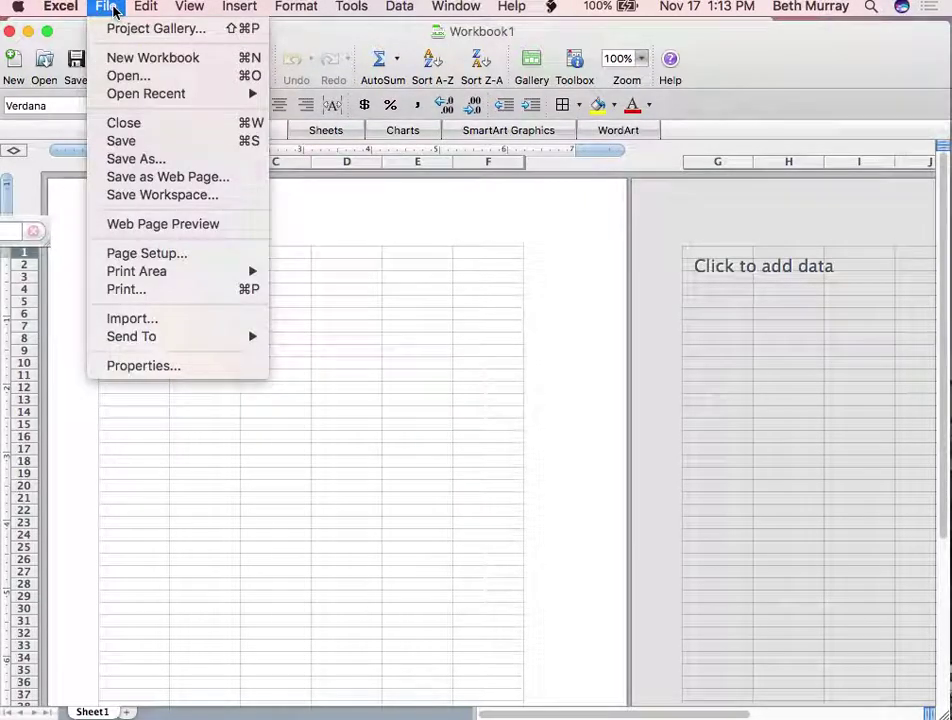
click(130, 159)
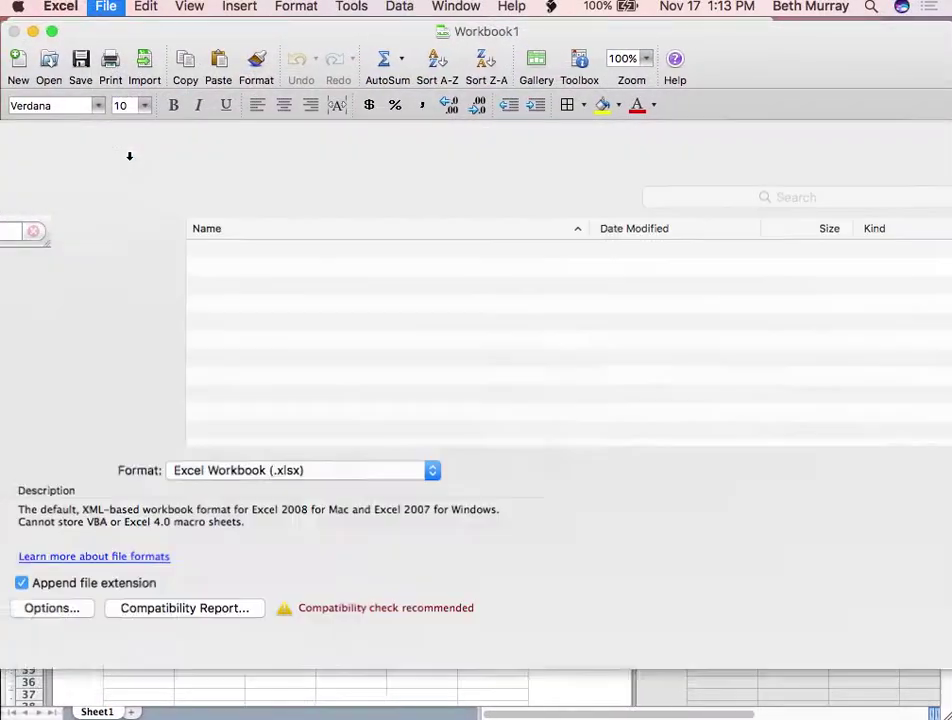
key(BackSpace)
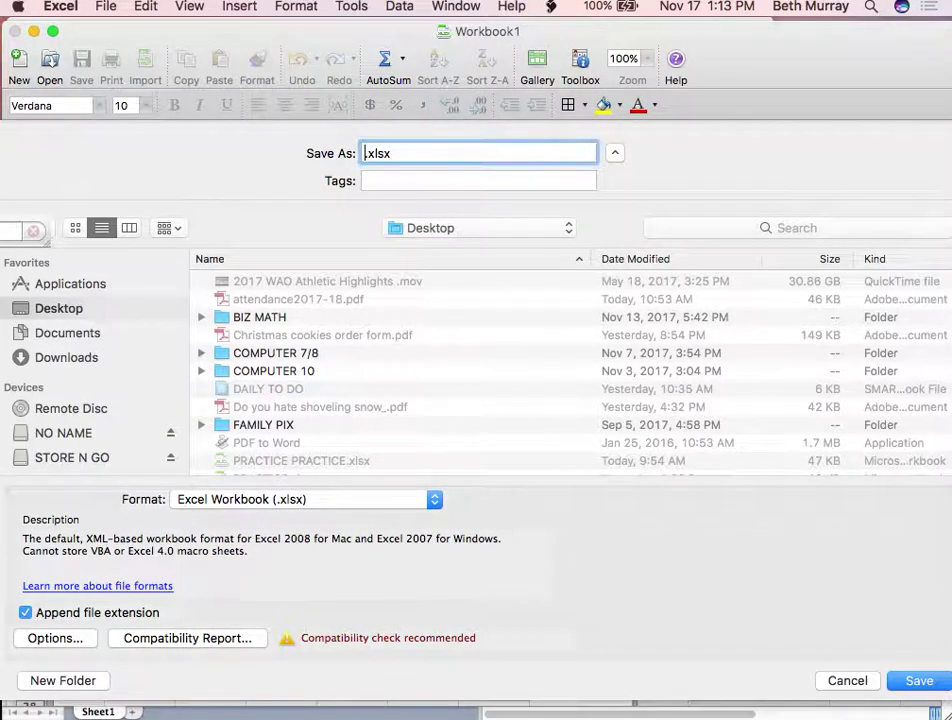
text(PRACTICE PRA)
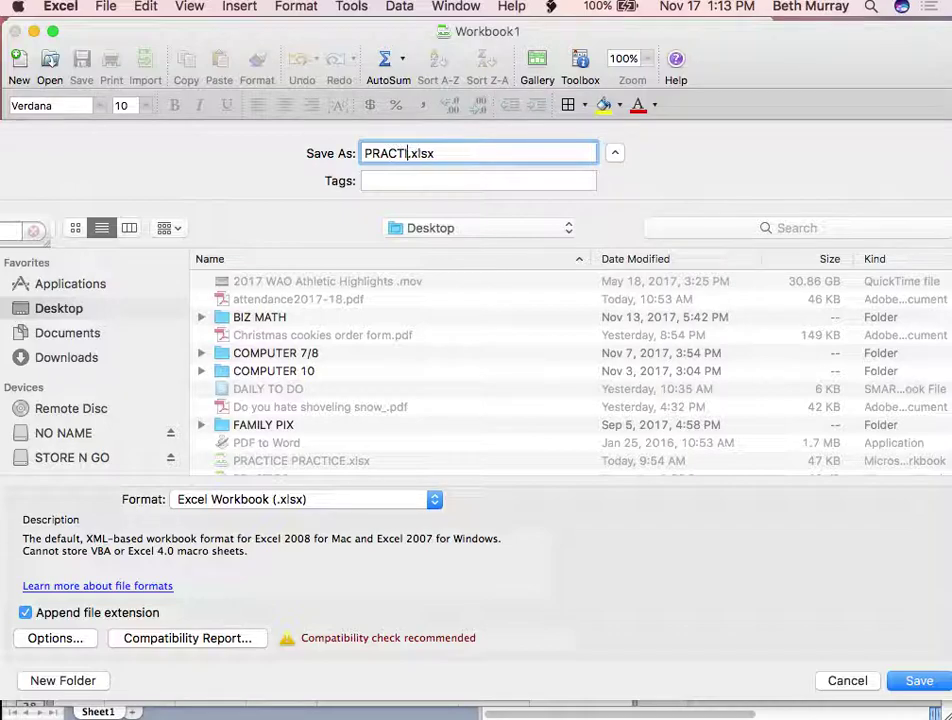
text(CTICE)
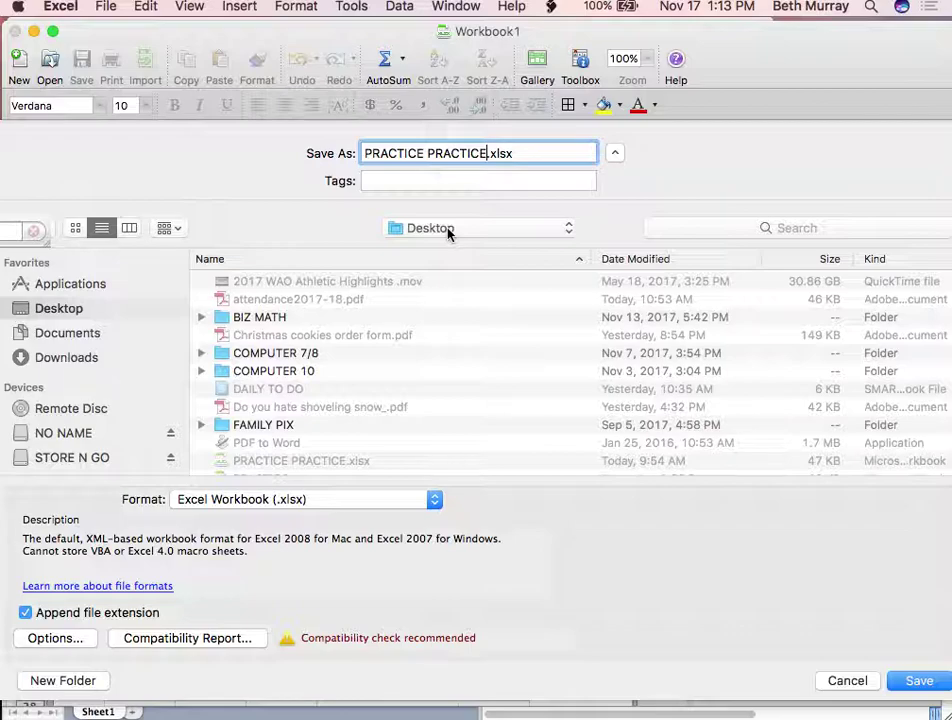
click(919, 682)
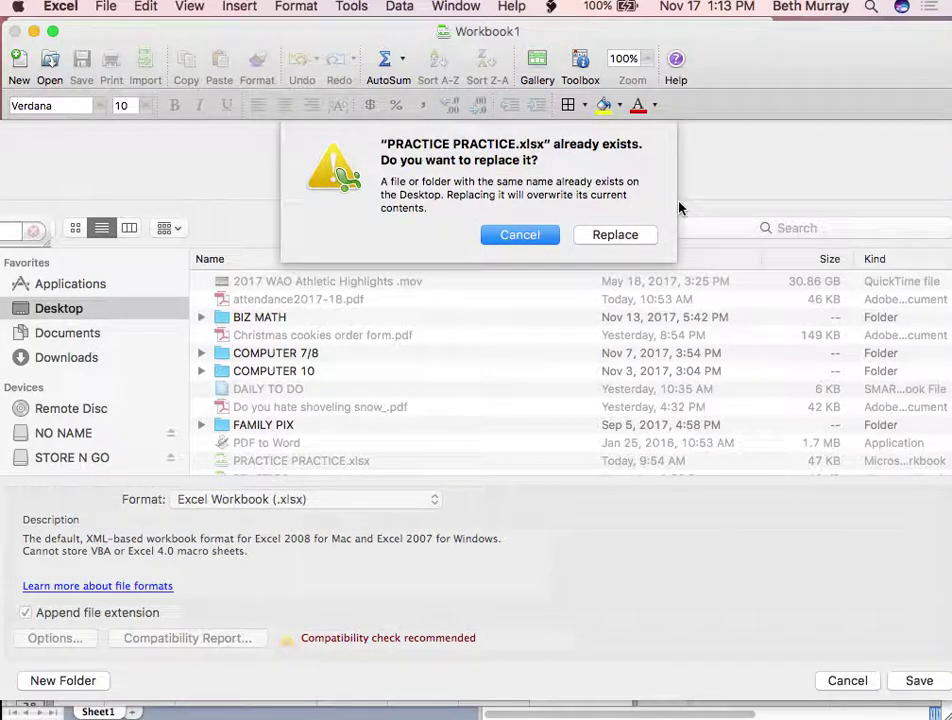
click(614, 236)
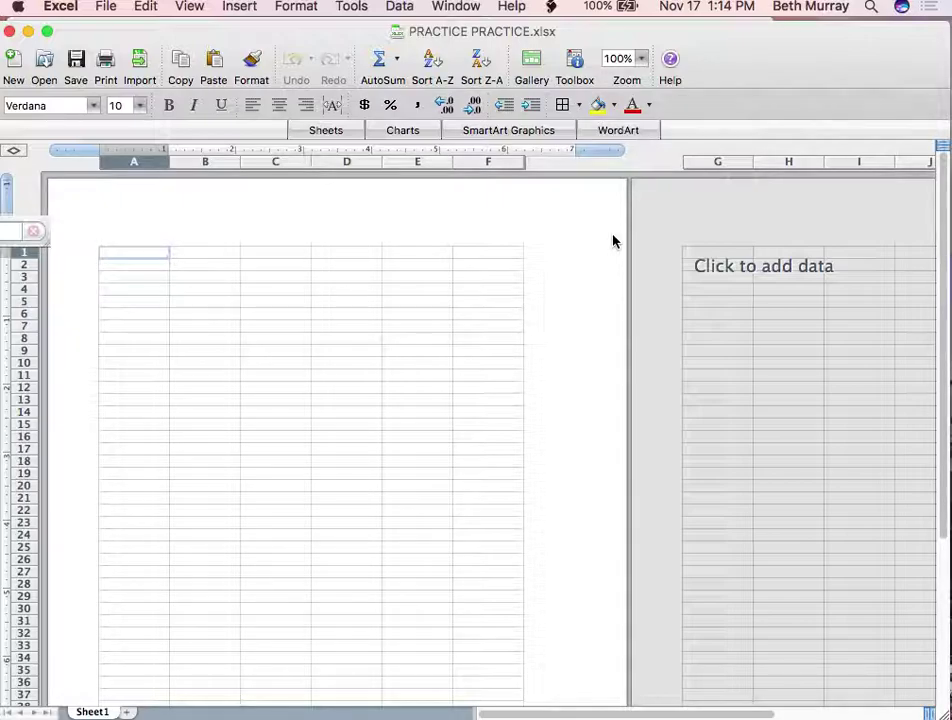
Zoom the sheet to 150%
click(644, 60)
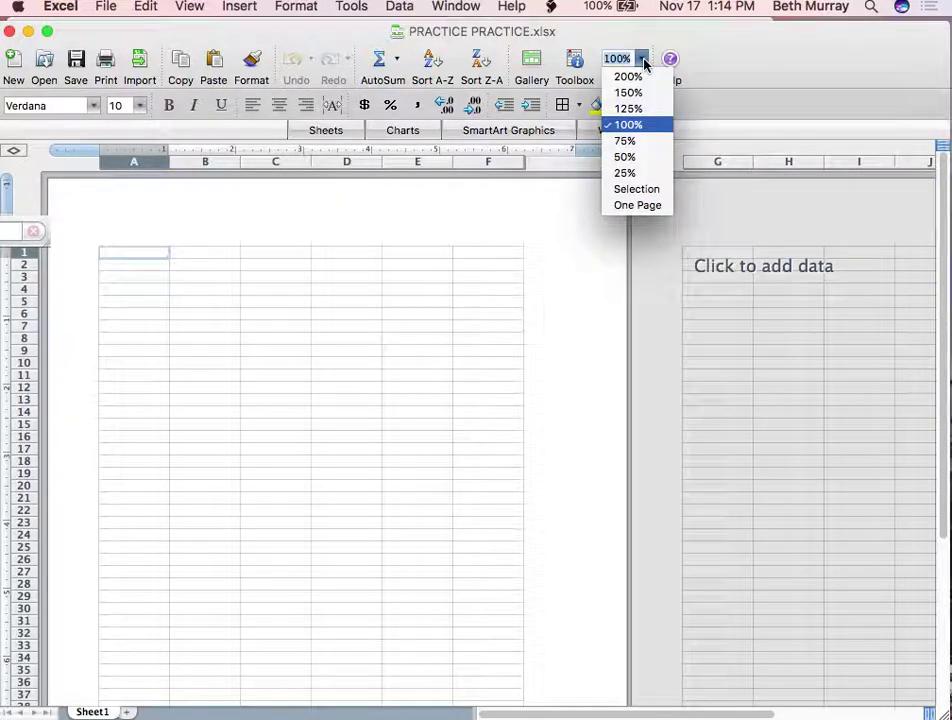
click(628, 92)
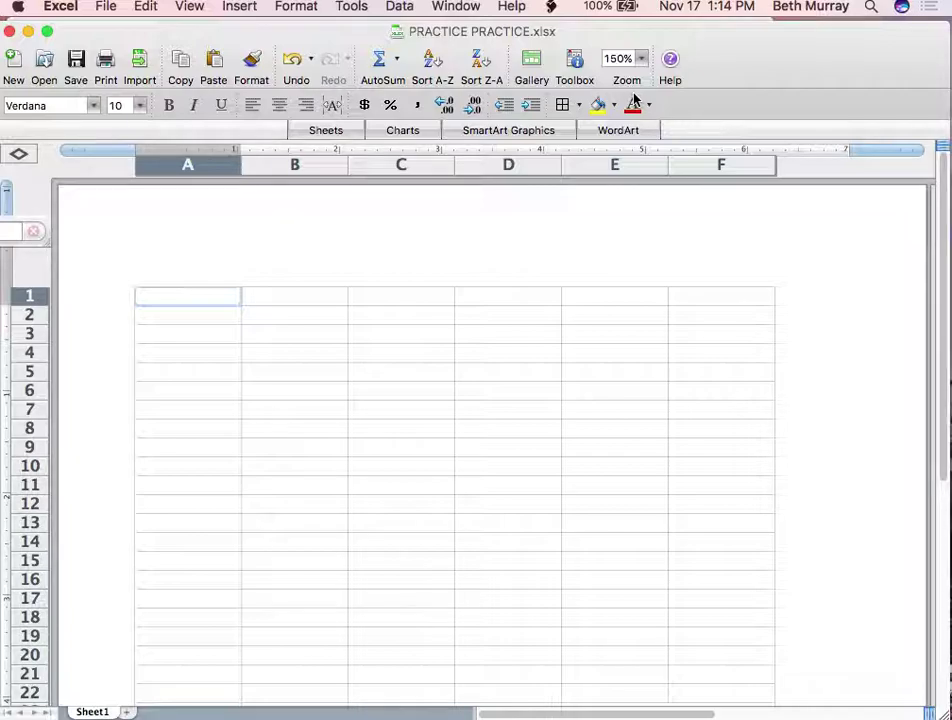
Enter 'PRACTICE PRACTICE' in A1 and 'WAO High School Class of 2020' in A2
text(ACTIIT)
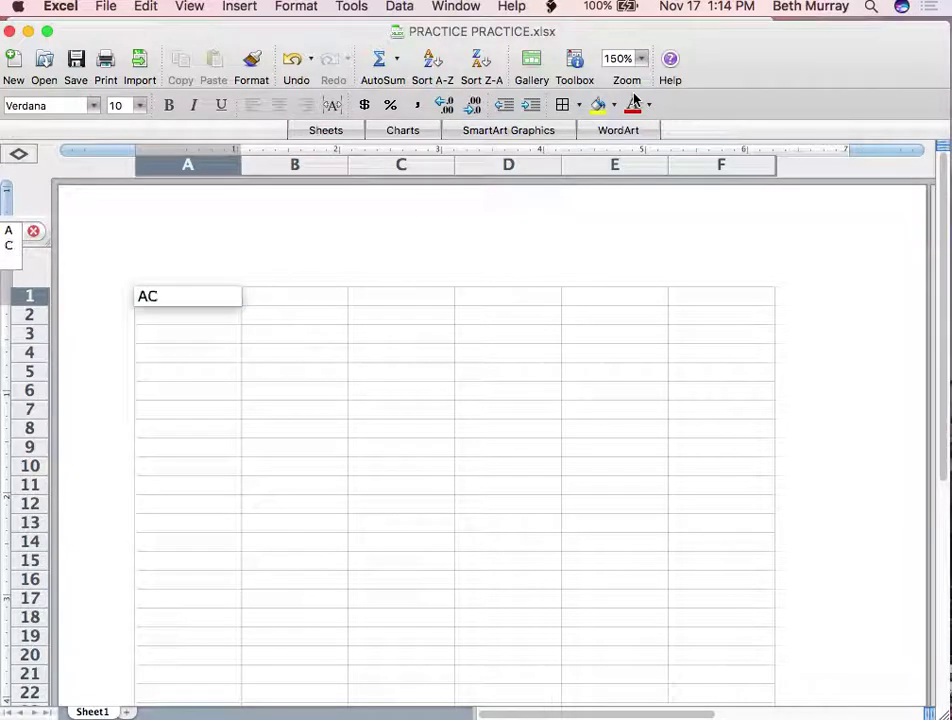
key(BackSpace)
key(BackSpace)
key(BackSpace)
key(BackSpace)
key(BackSpace)
key(BackSpace)
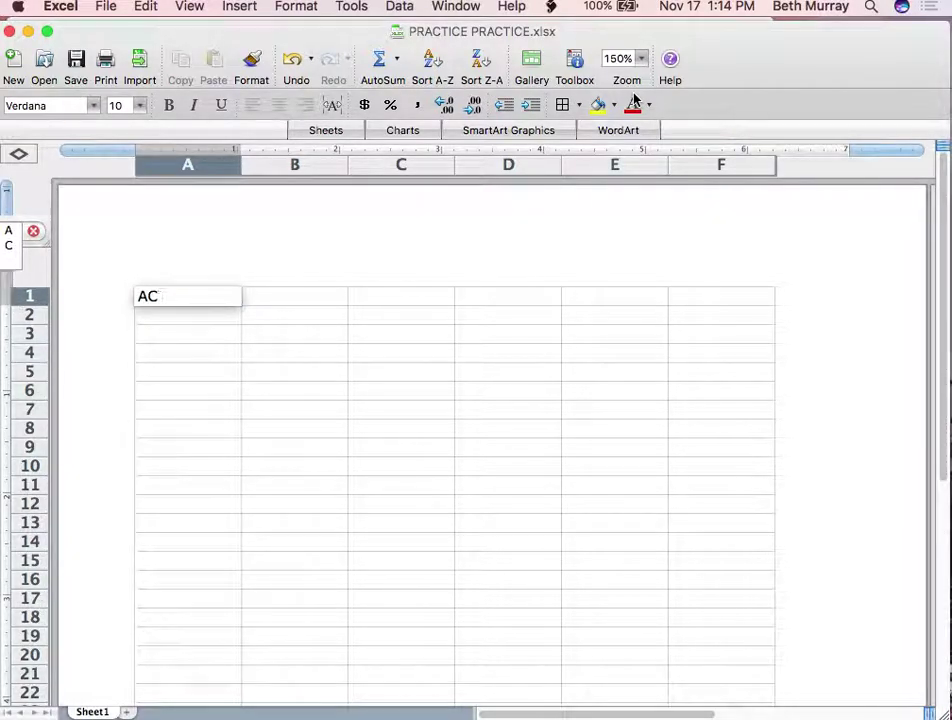
text(PRACTIC)
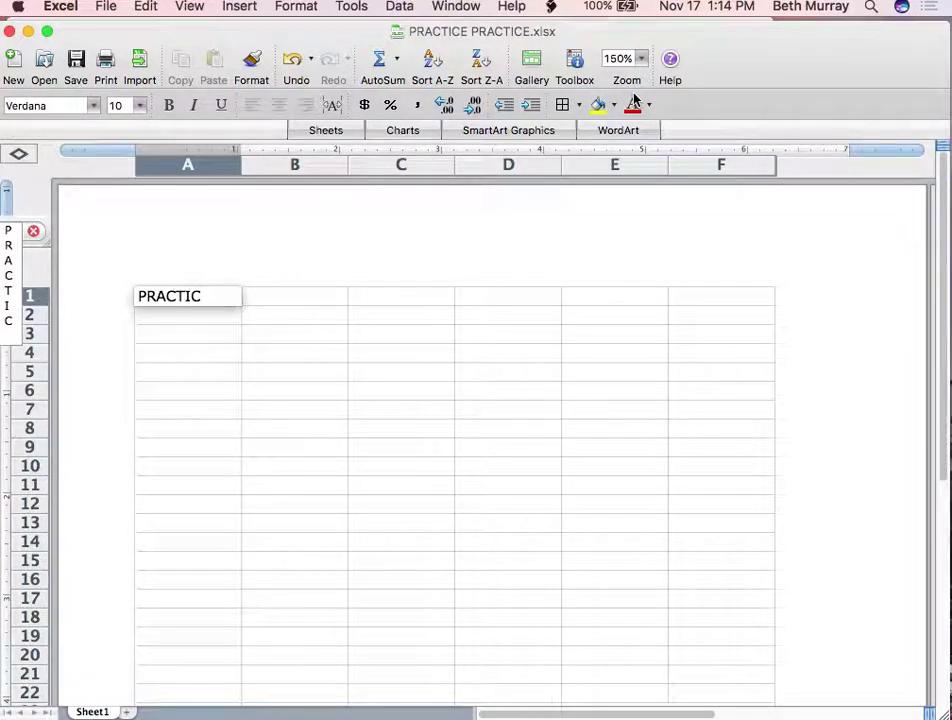
text(E PRACTICE)
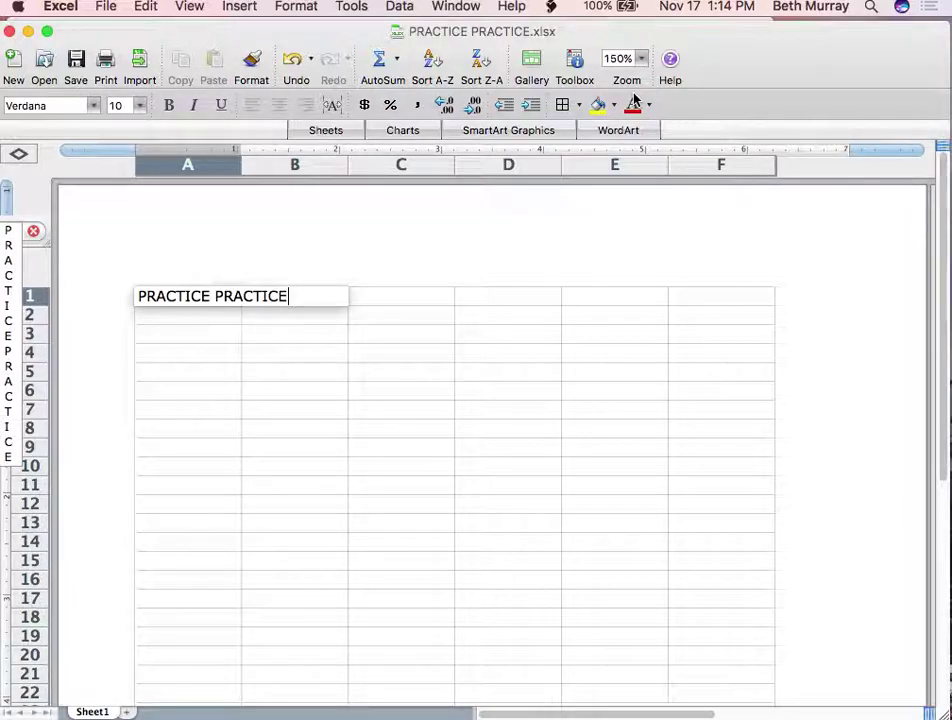
key(Return)
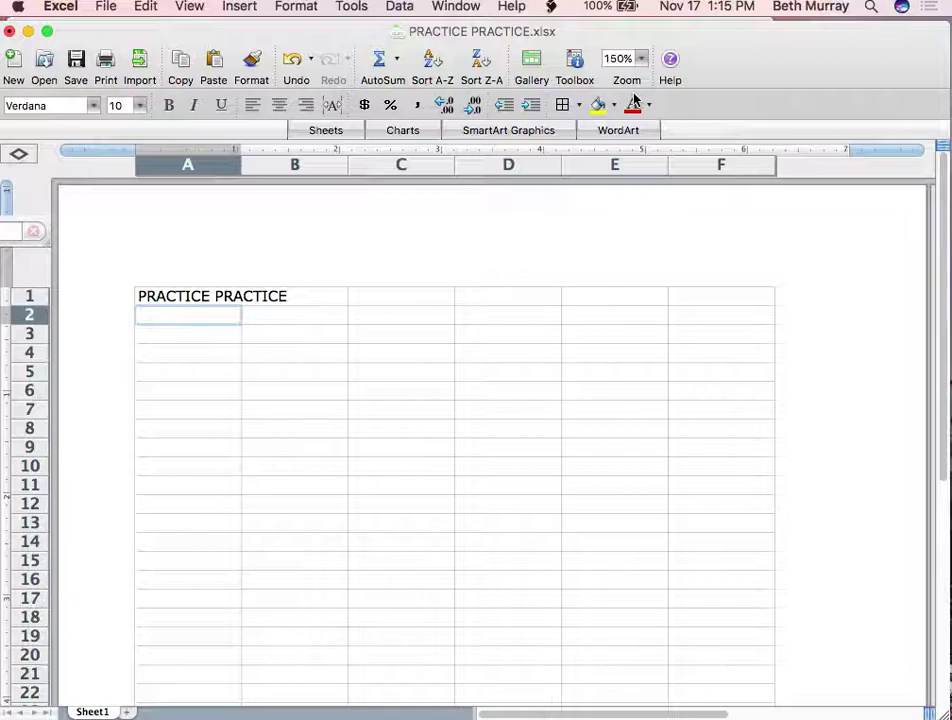
text(WAO HI)
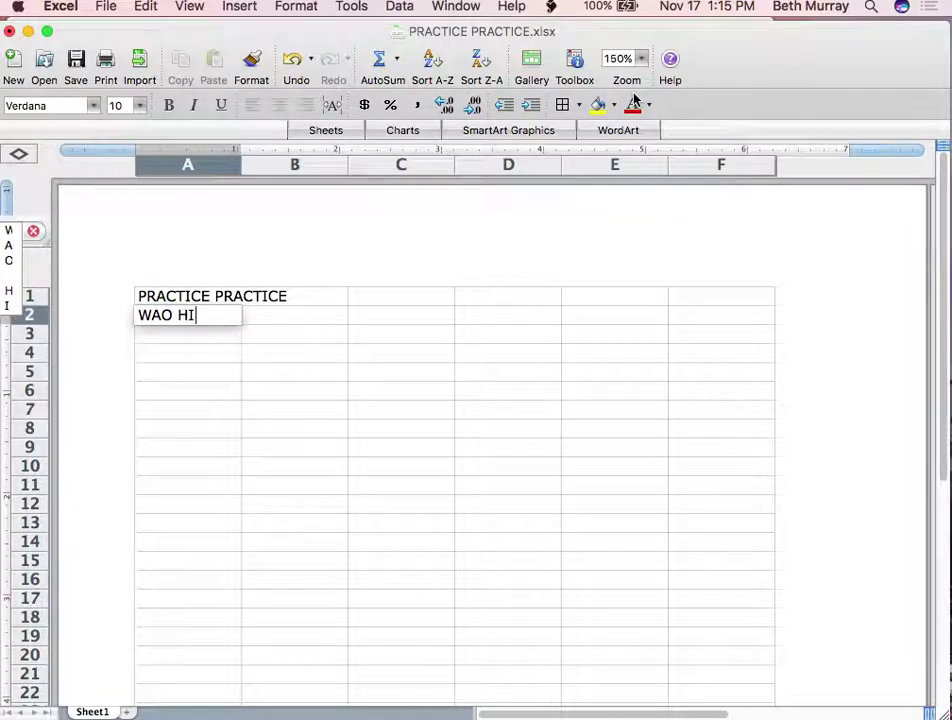
key(BackSpace)
text(igh School)
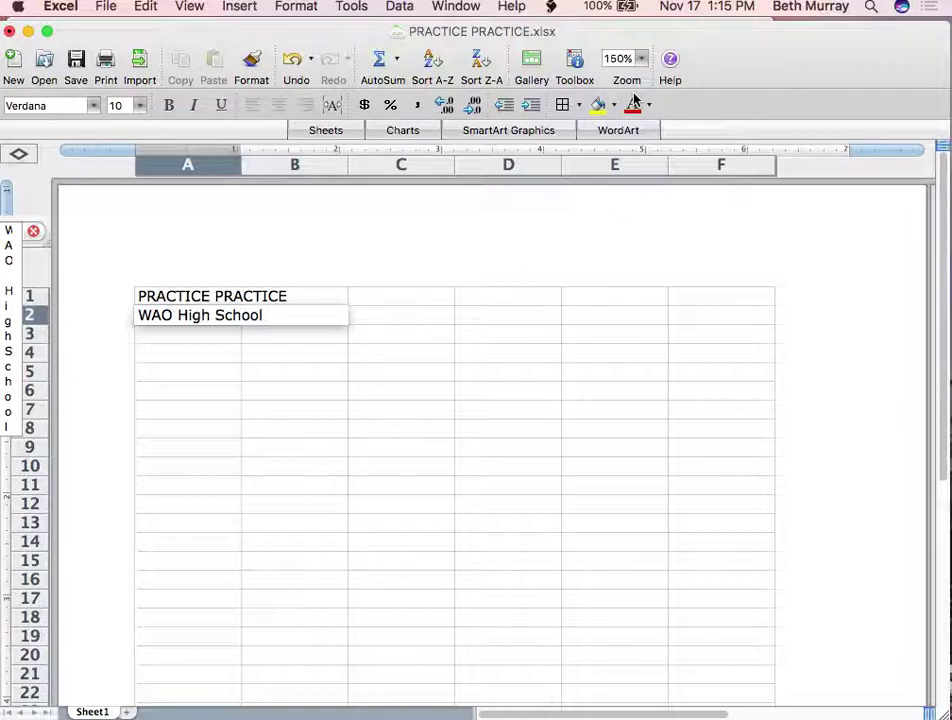
text( Cla)
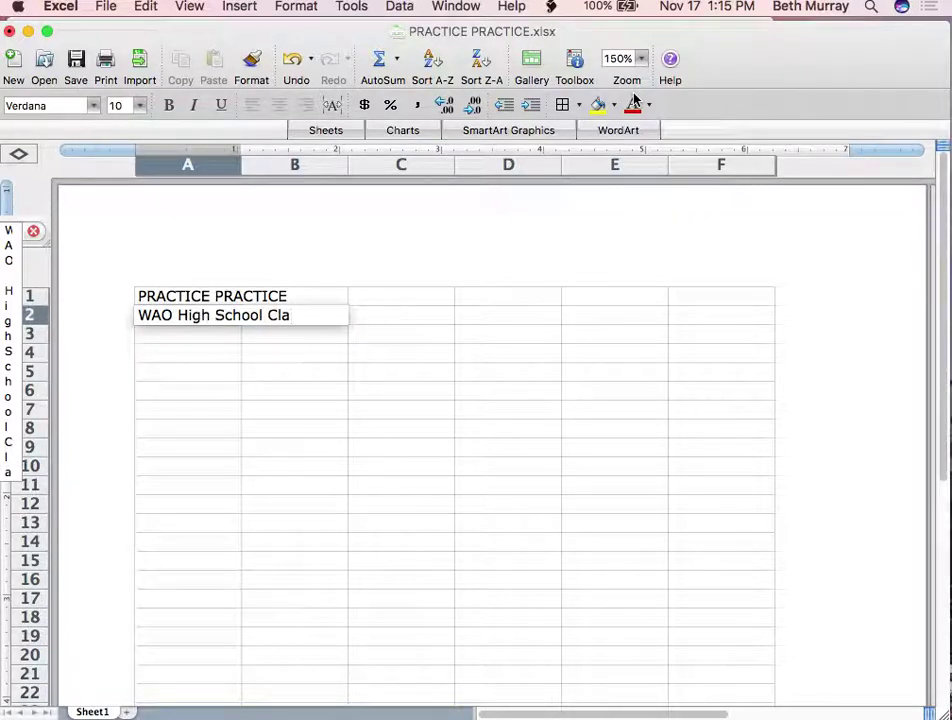
text(ss )
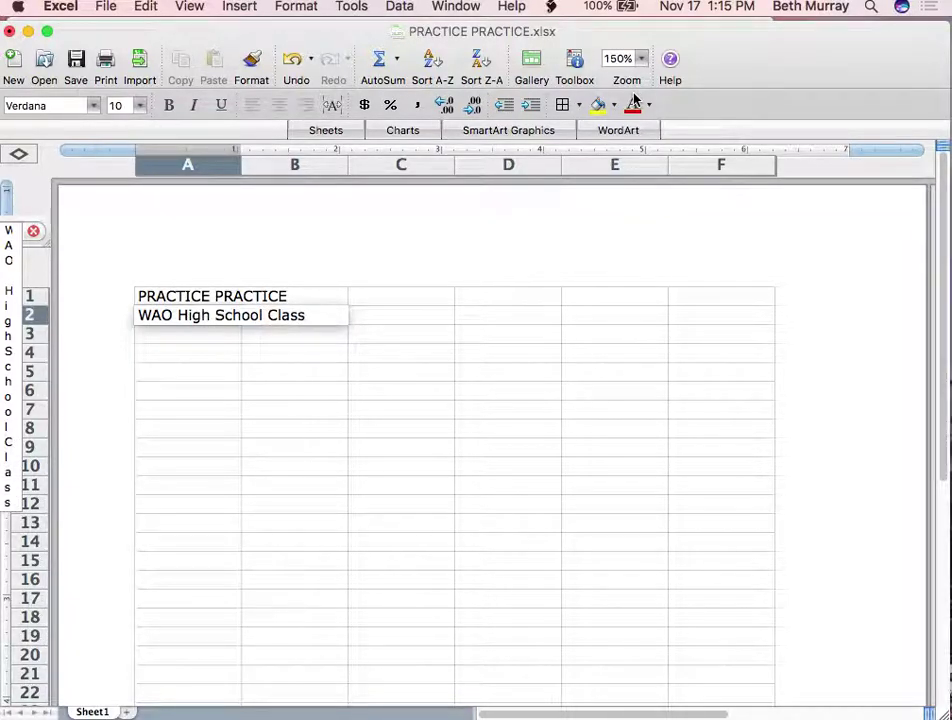
text(of 2)
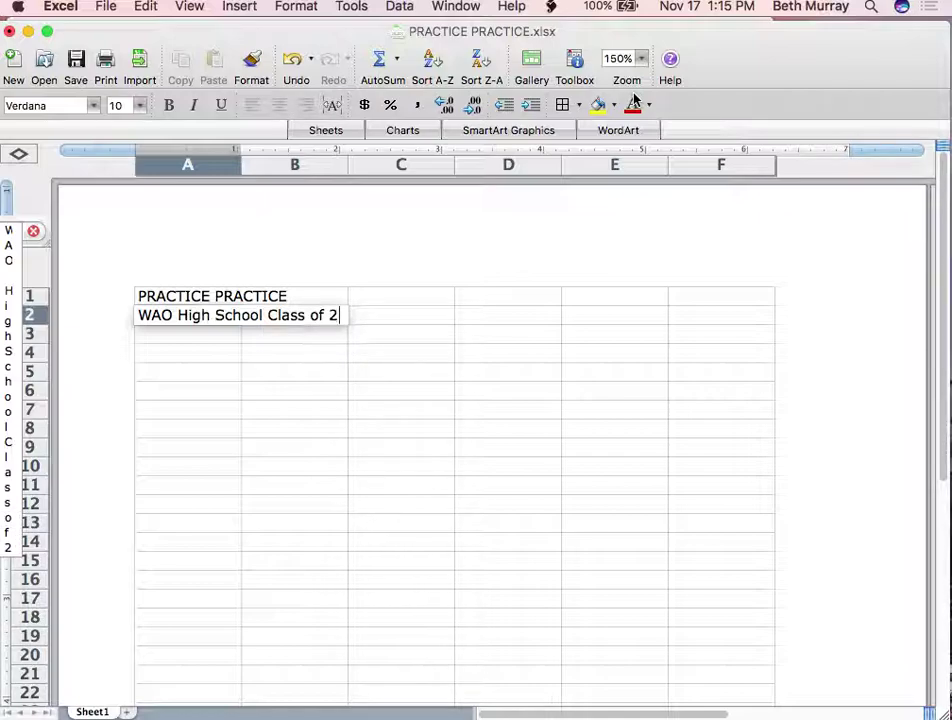
text(020)
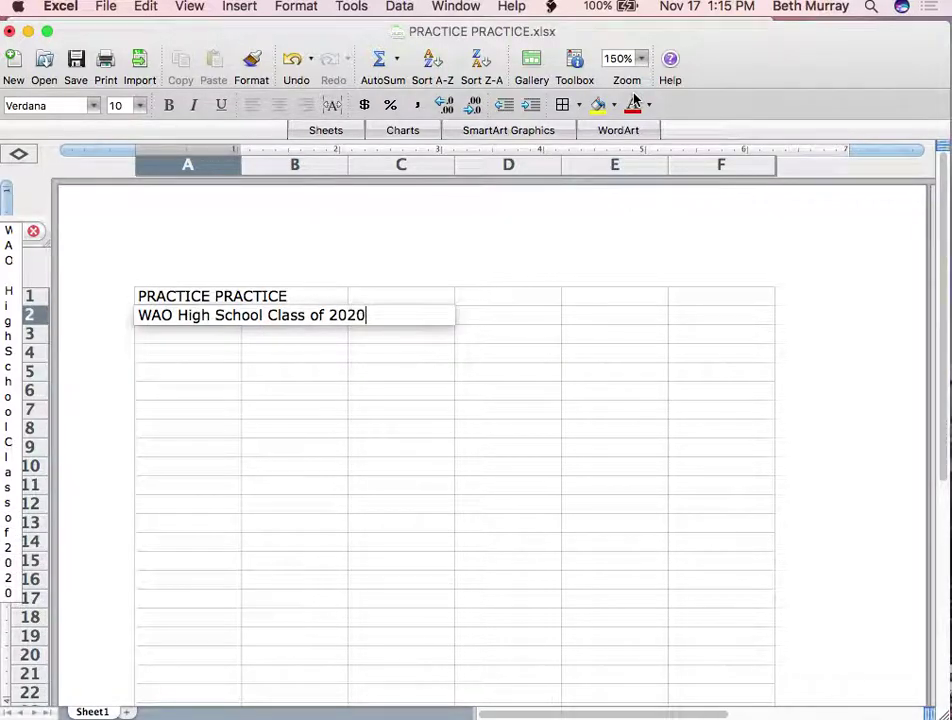
click(196, 341)
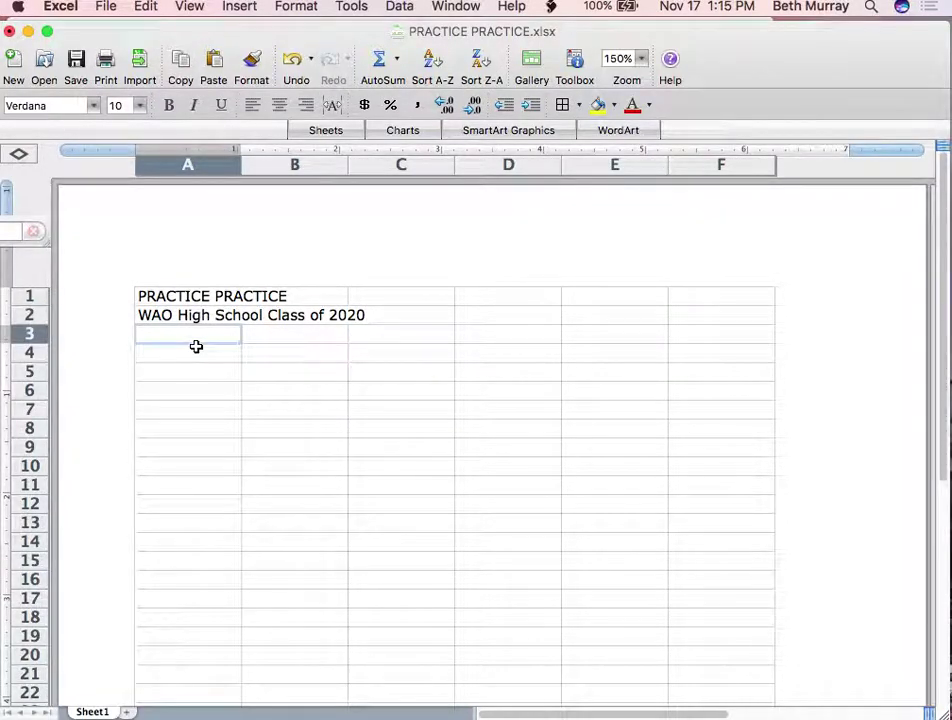
Label cell A5 '6th HOUR'
click(188, 372)
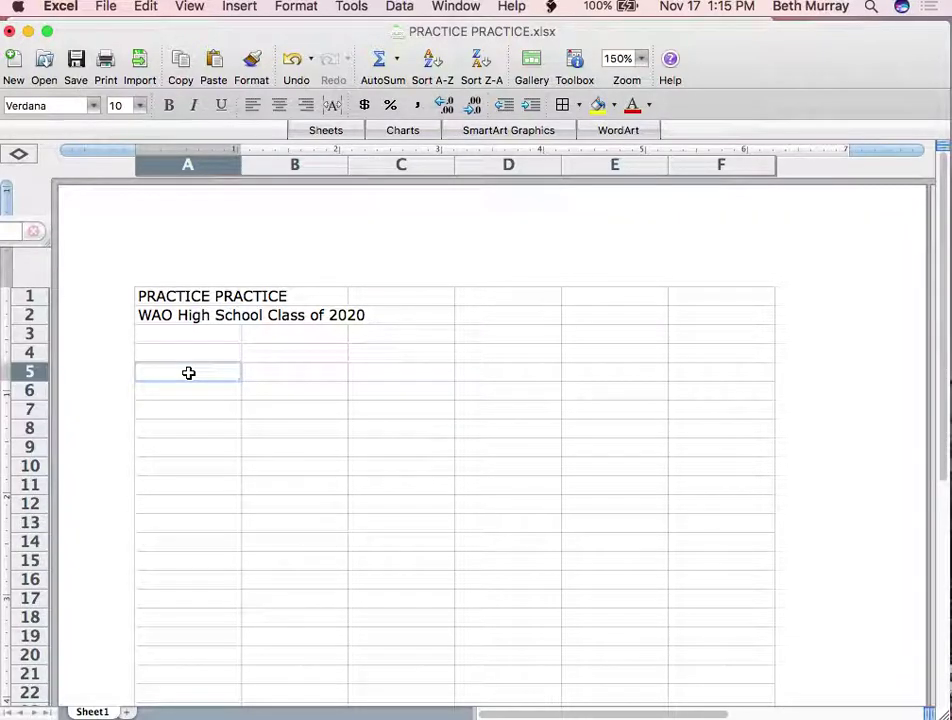
text(6th HOUR)
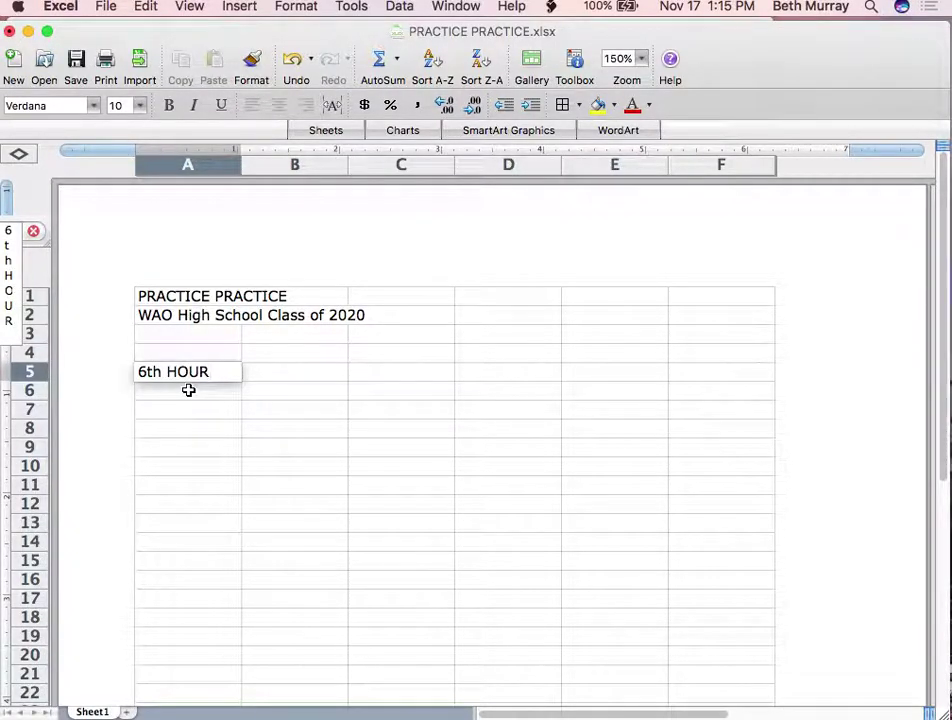
click(189, 397)
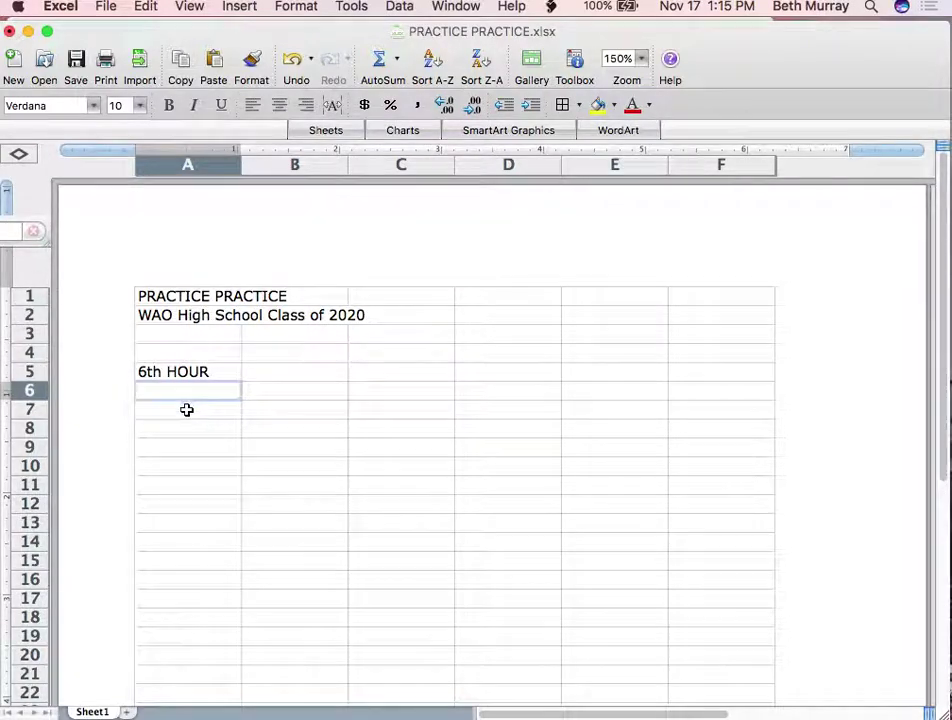
click(186, 409)
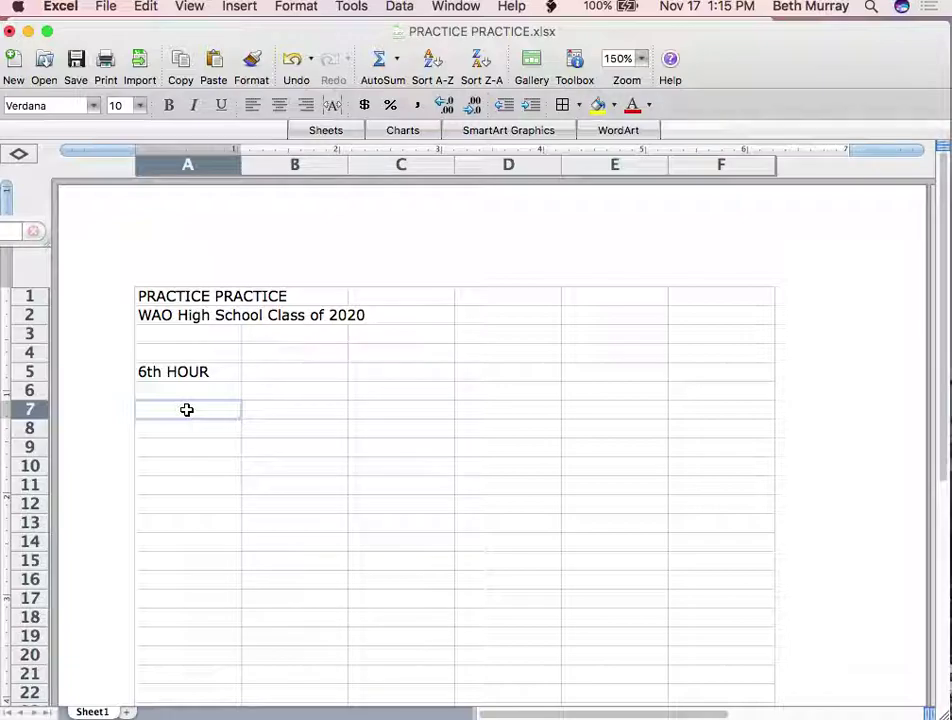
Type the headings LAST NAME, FIRST NAME, ID # and BIRTHDAY across A7–D7
text(LAST NAME)
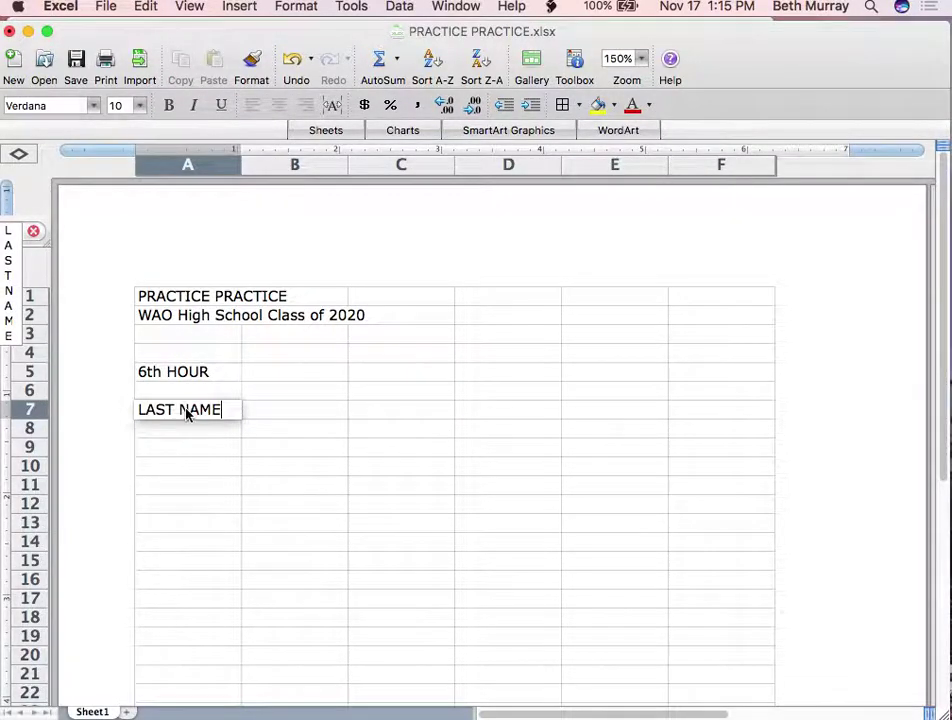
key(Tab)
text(FIRST NAME)
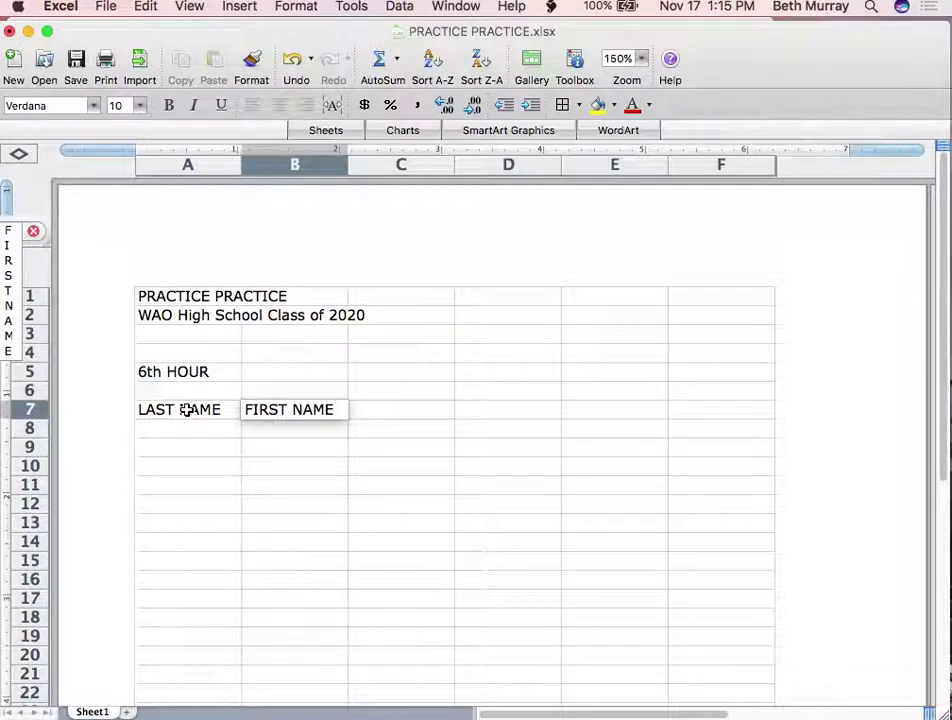
key(Tab)
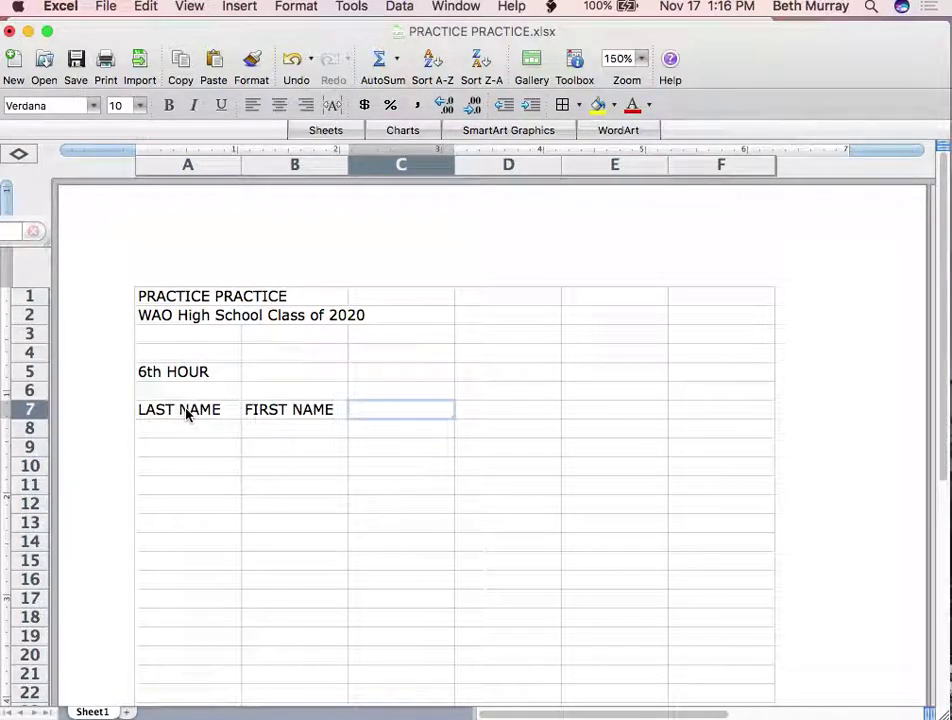
text(IDS)
key(BackSpace)
text(#)
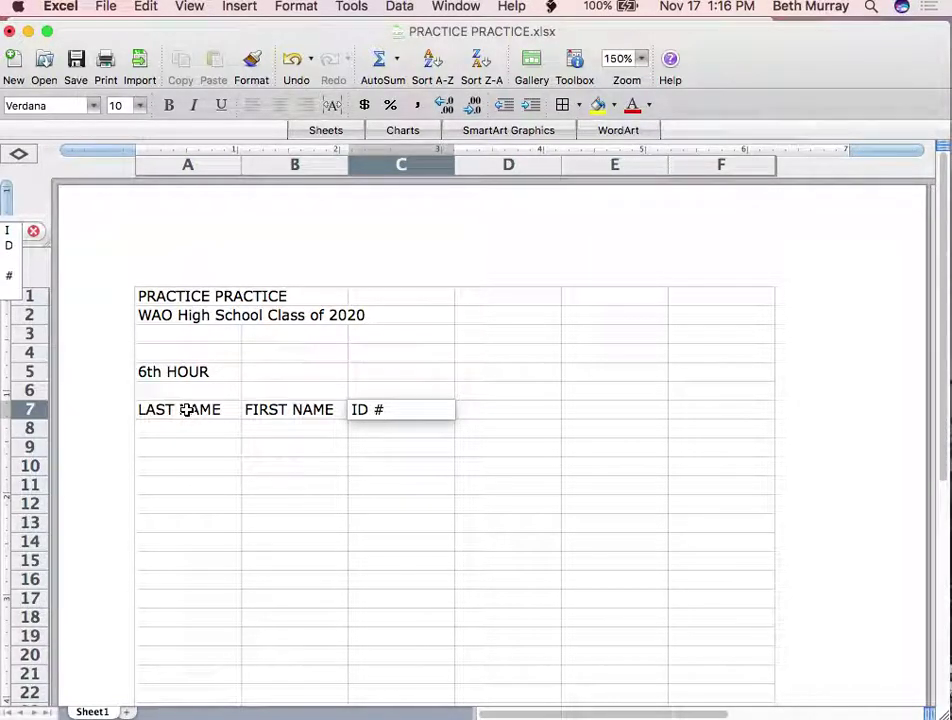
key(Tab)
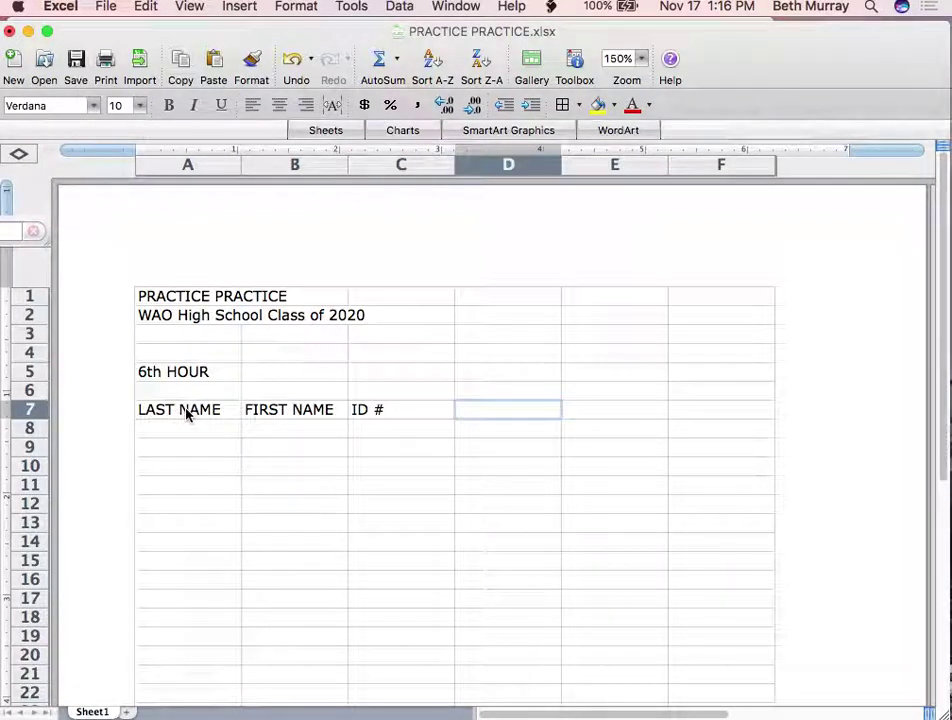
text(BIRTHDAY)
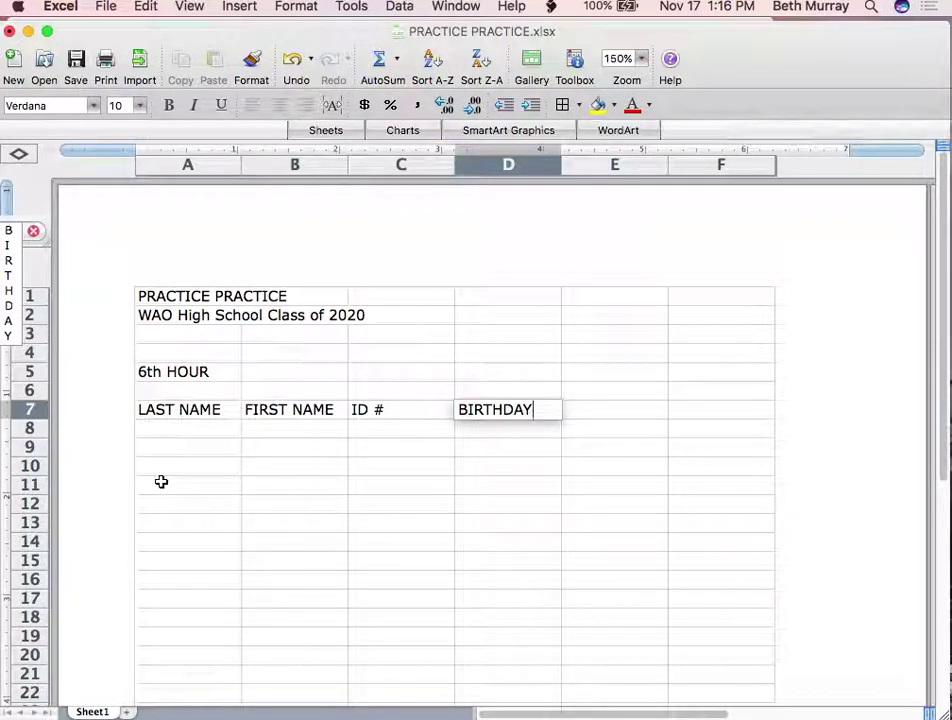
text(a)
key(BackSpace)
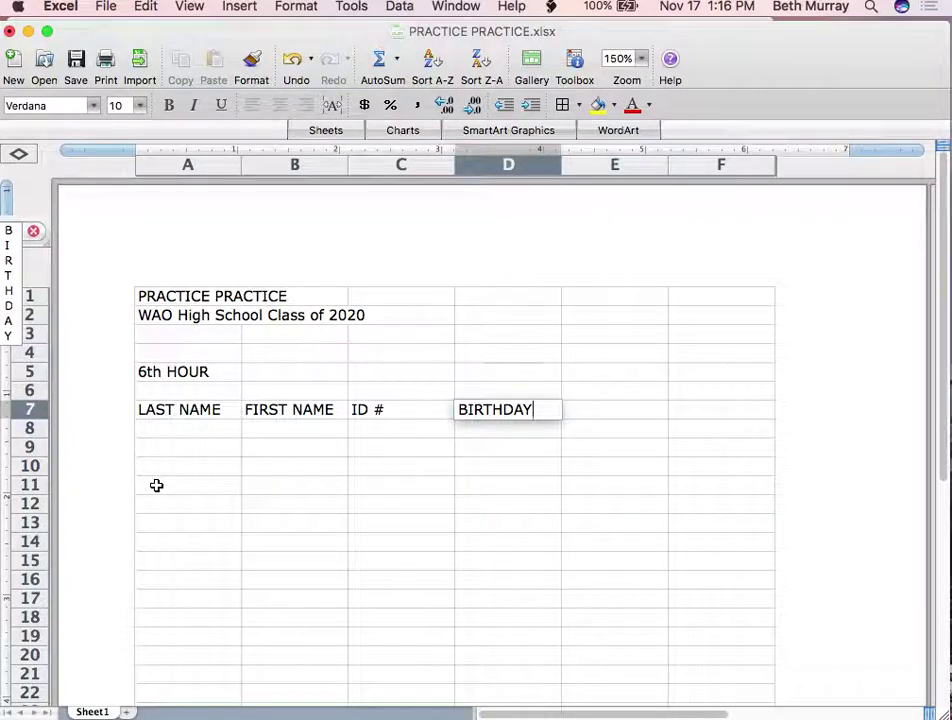
click(161, 455)
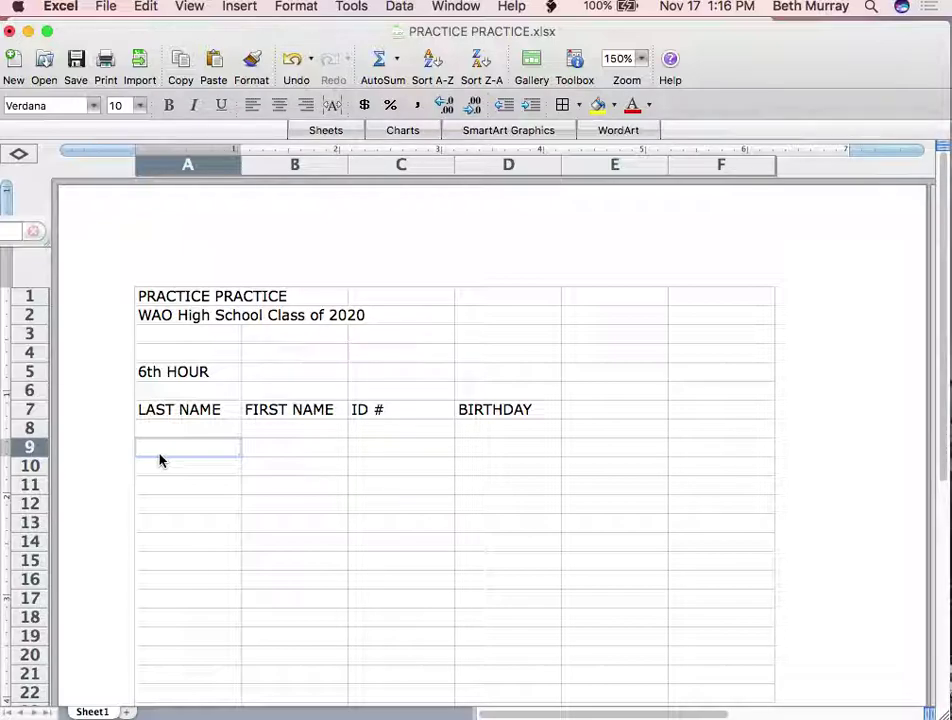
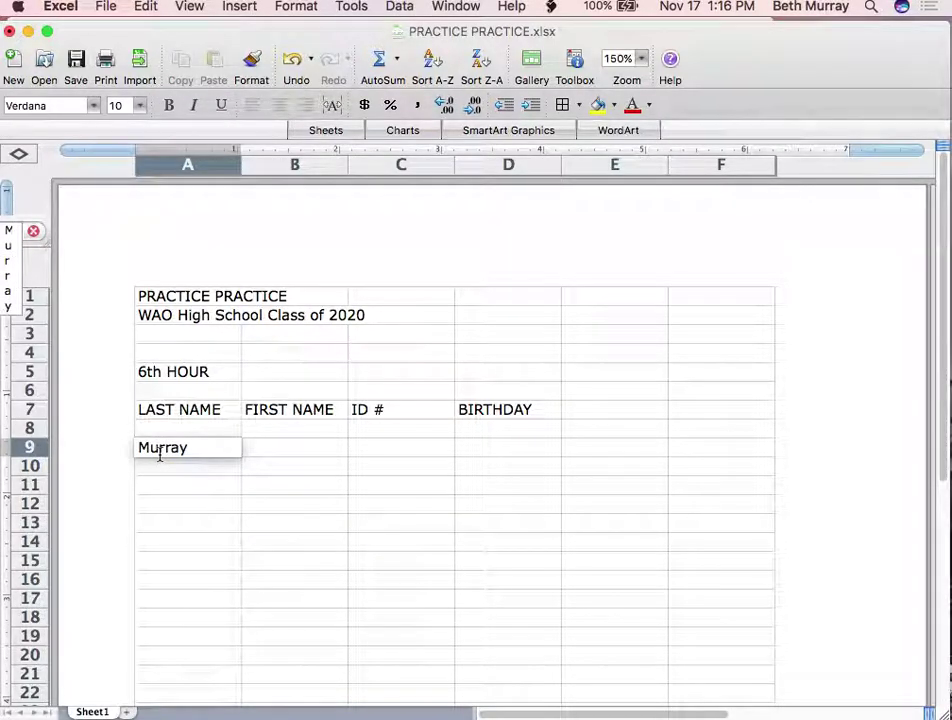
Enter the first student's last name, first name, ID number and birthday 12/31 in row 9
key(Tab)
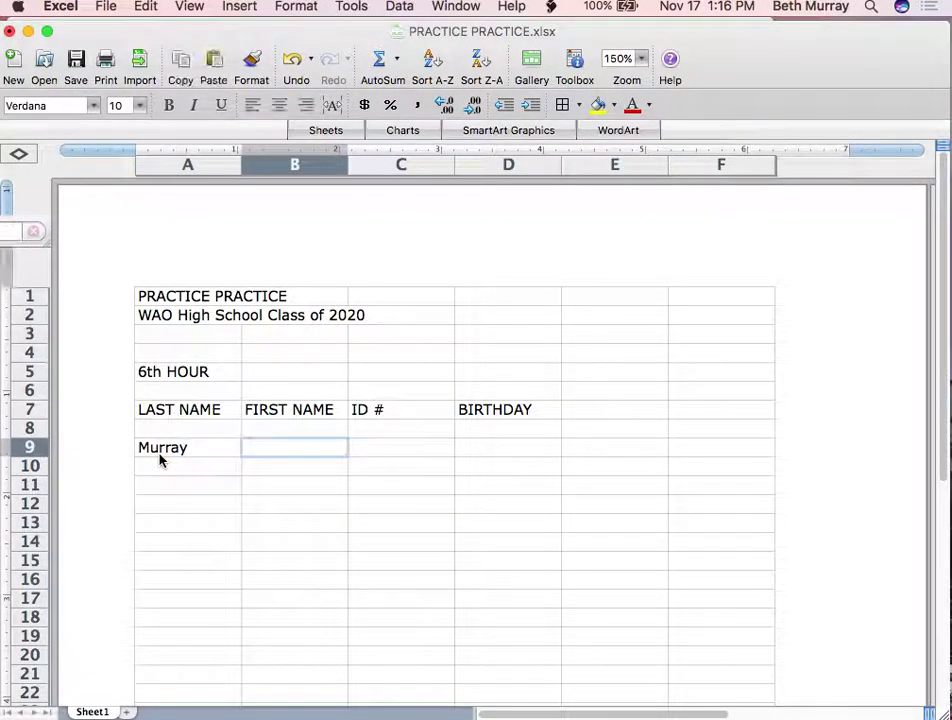
key(Tab)
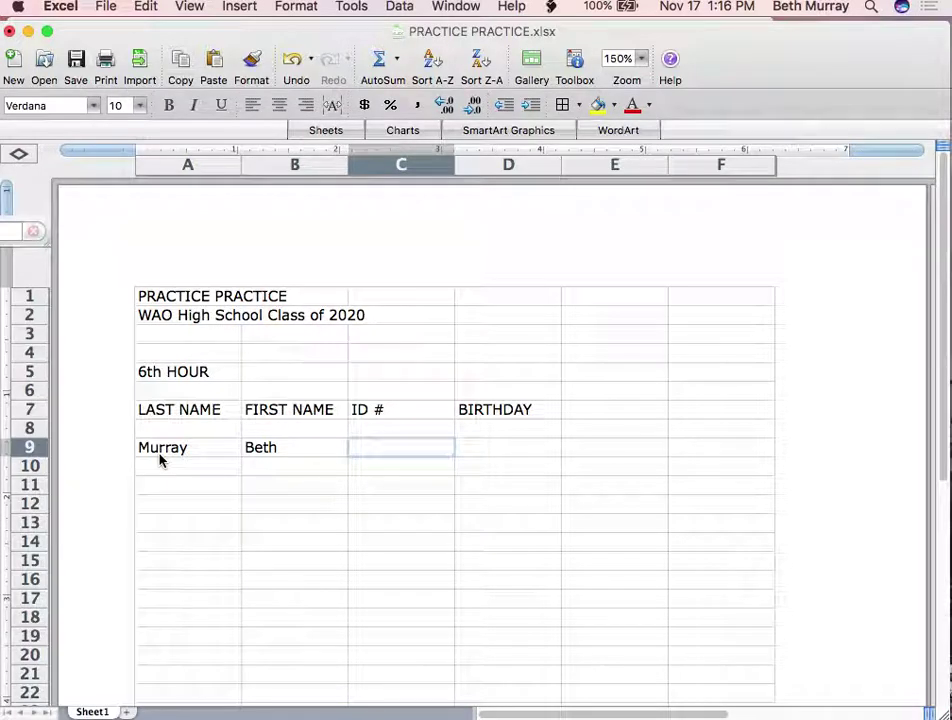
text(1001)
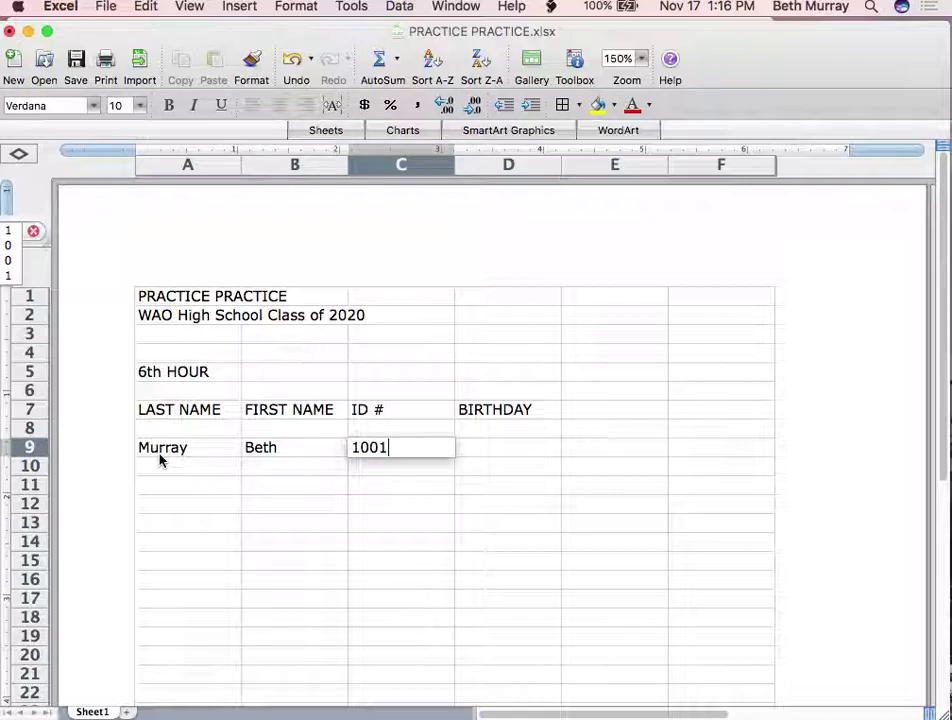
key(Tab)
text(12/)
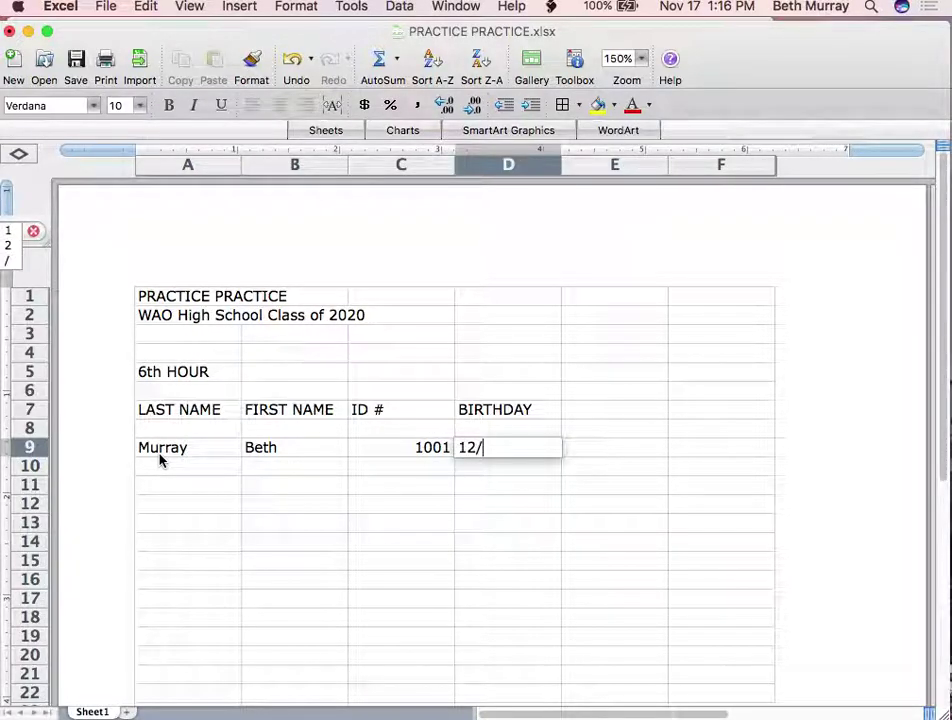
text(31)
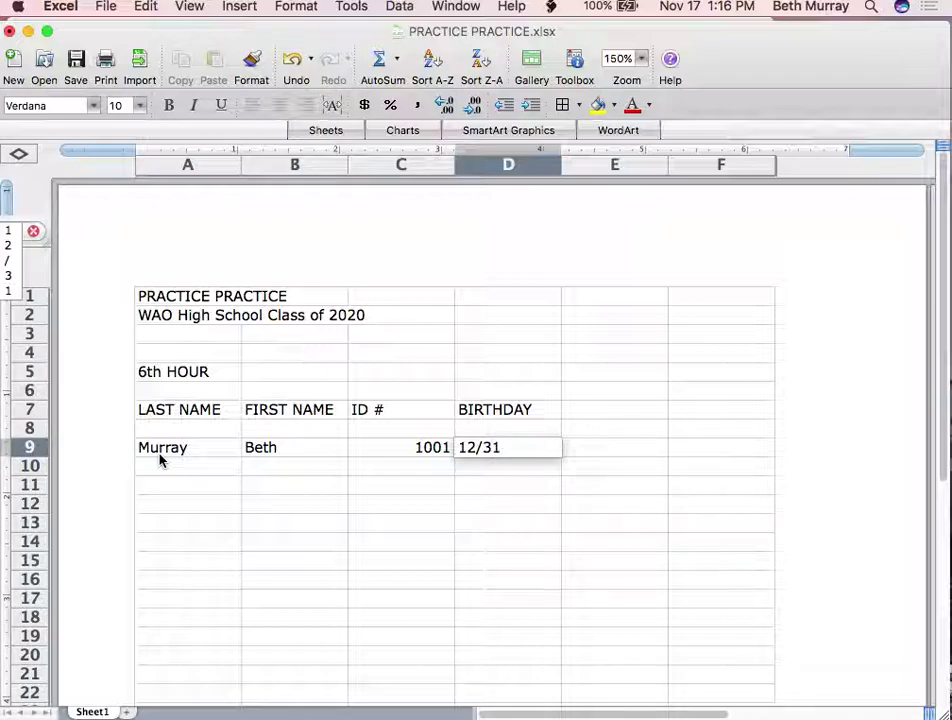
key(Return)
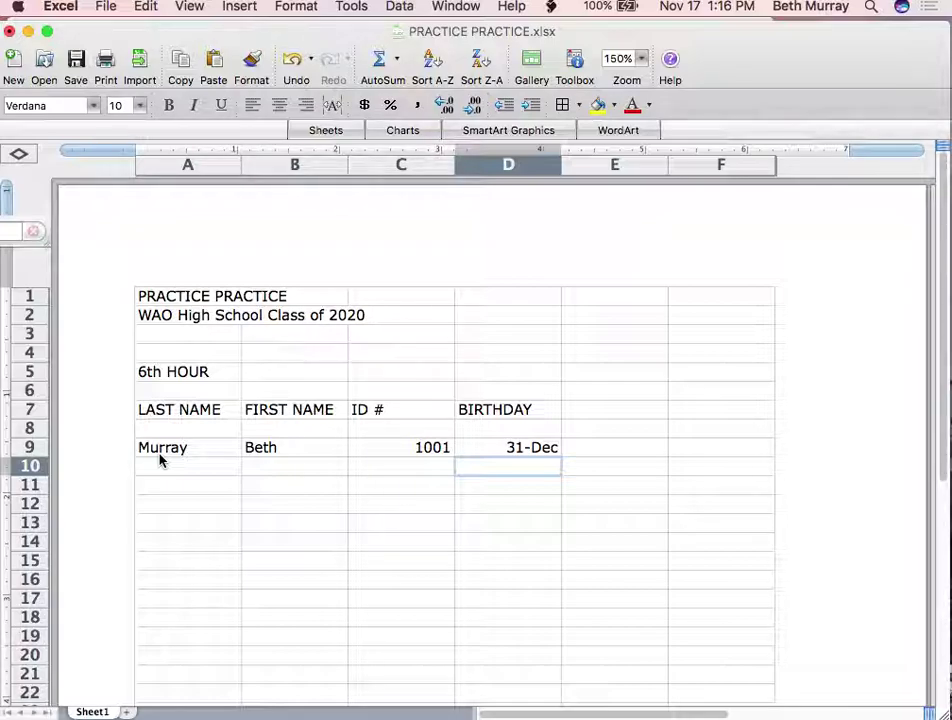
click(171, 471)
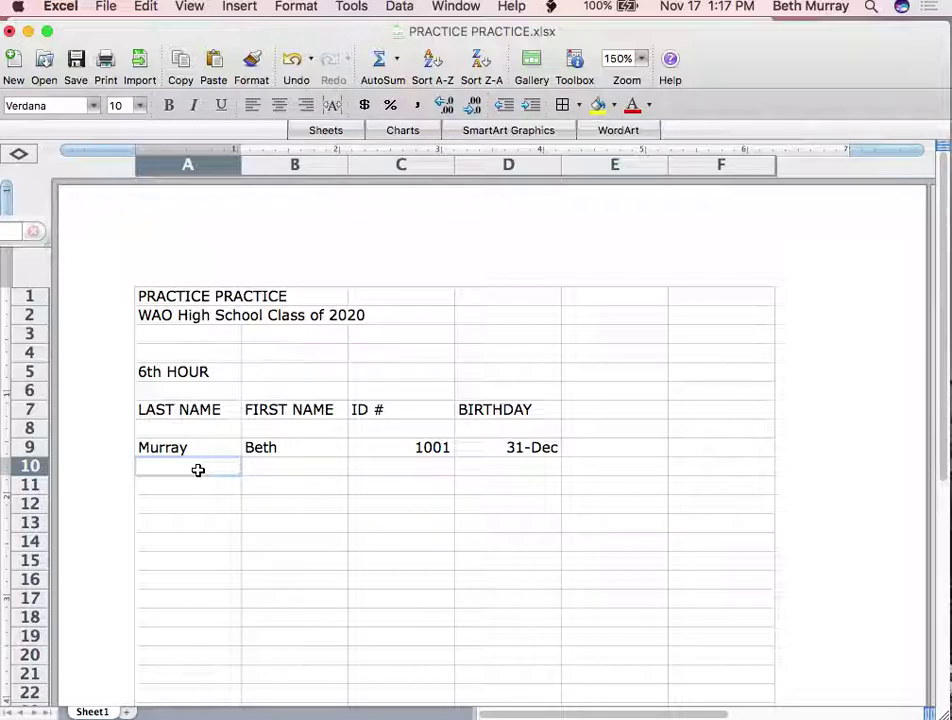
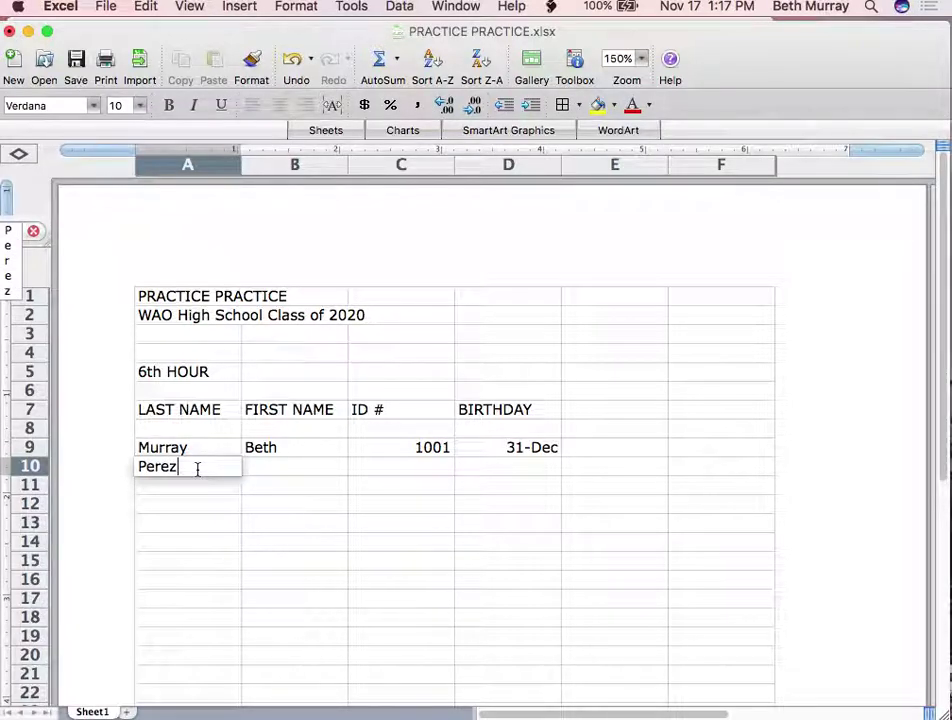
Enter the second student's names, ID number and birthday October 5 in row 10
key(Tab)
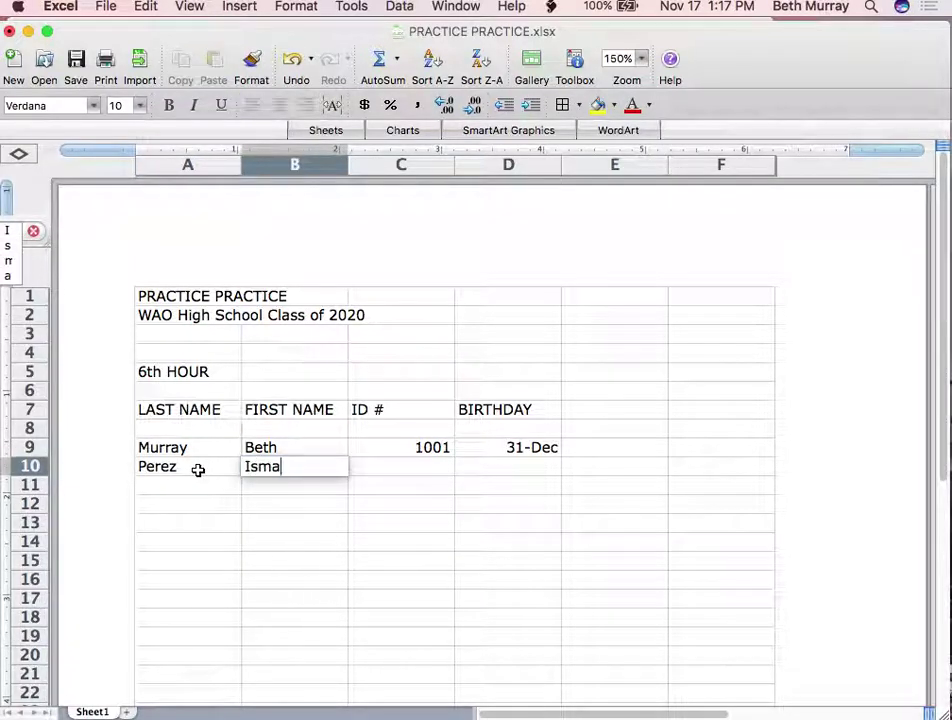
key(Tab)
text(1002)
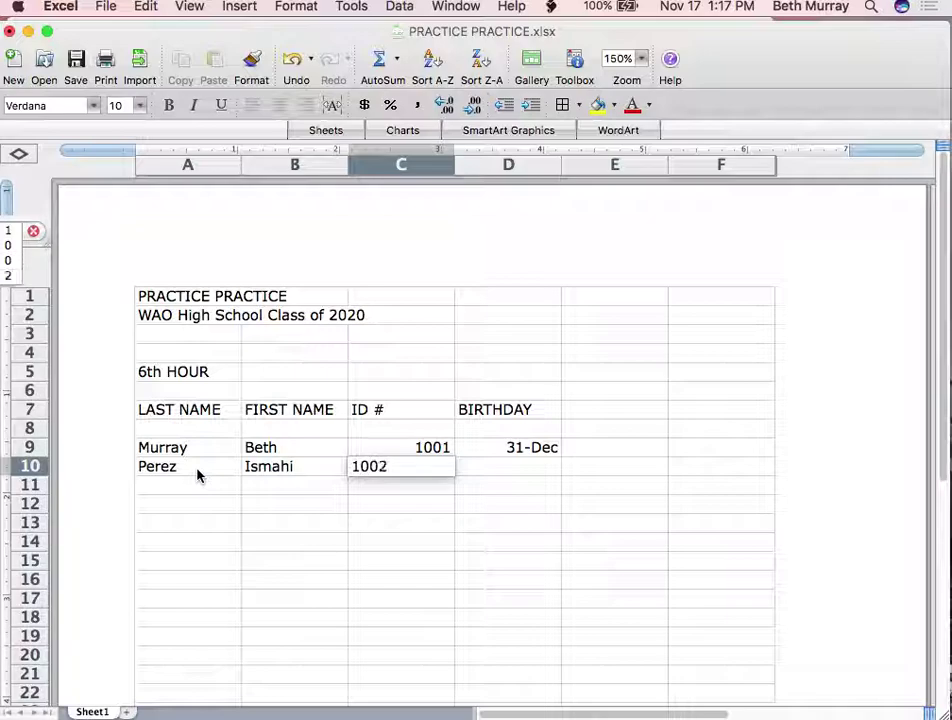
key(Tab)
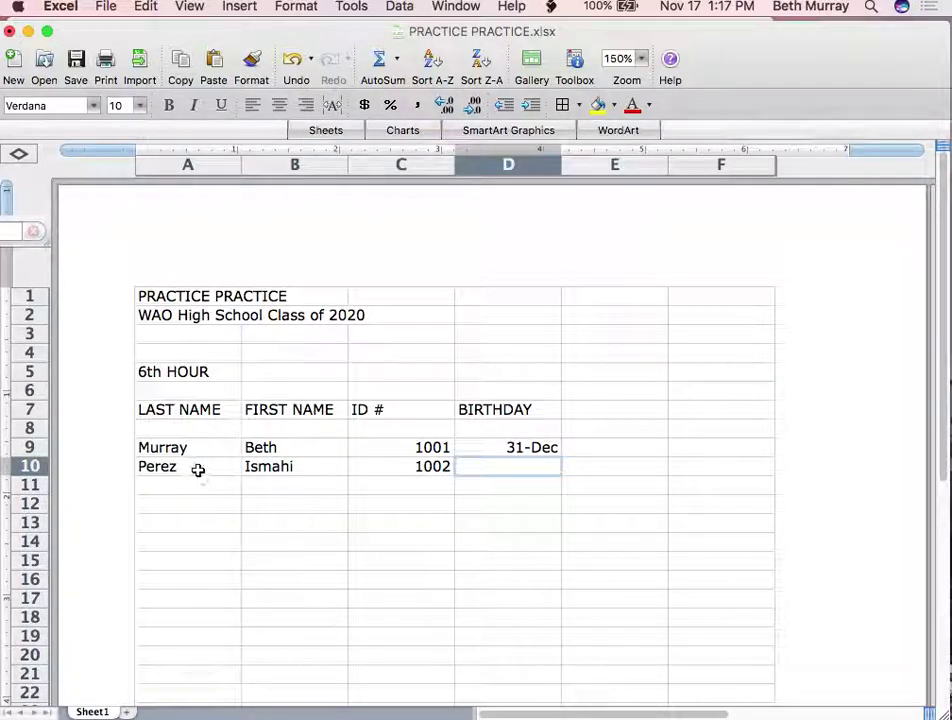
text(October)
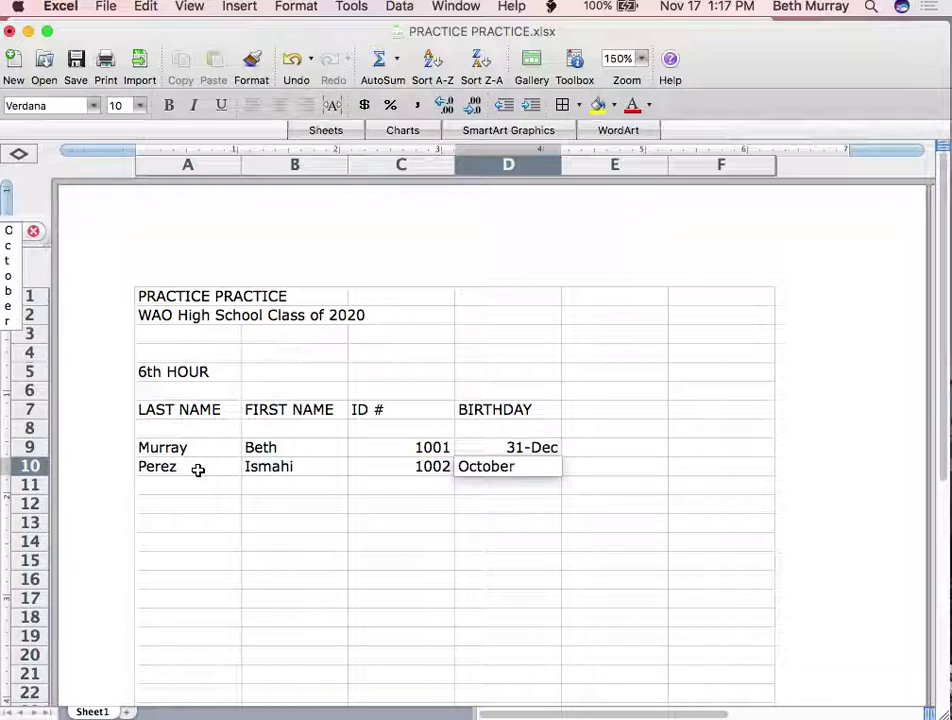
text( 5)
key(Return)
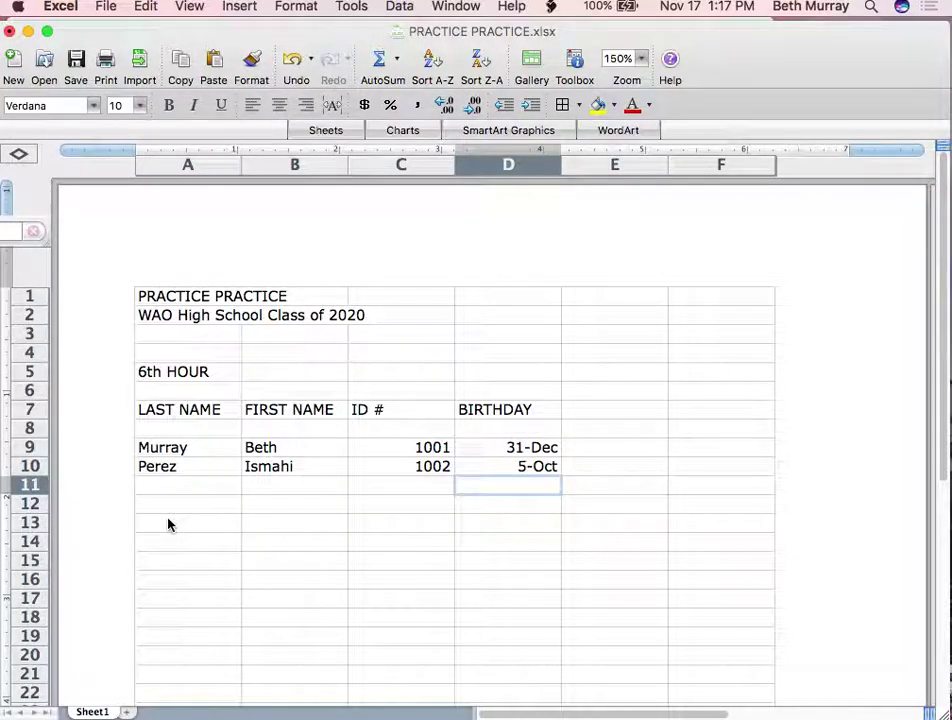
Correct the spelling of the row 10 first name in B10 and clear the stray A11 entry
key(Left)
key(Left)
key(Up)
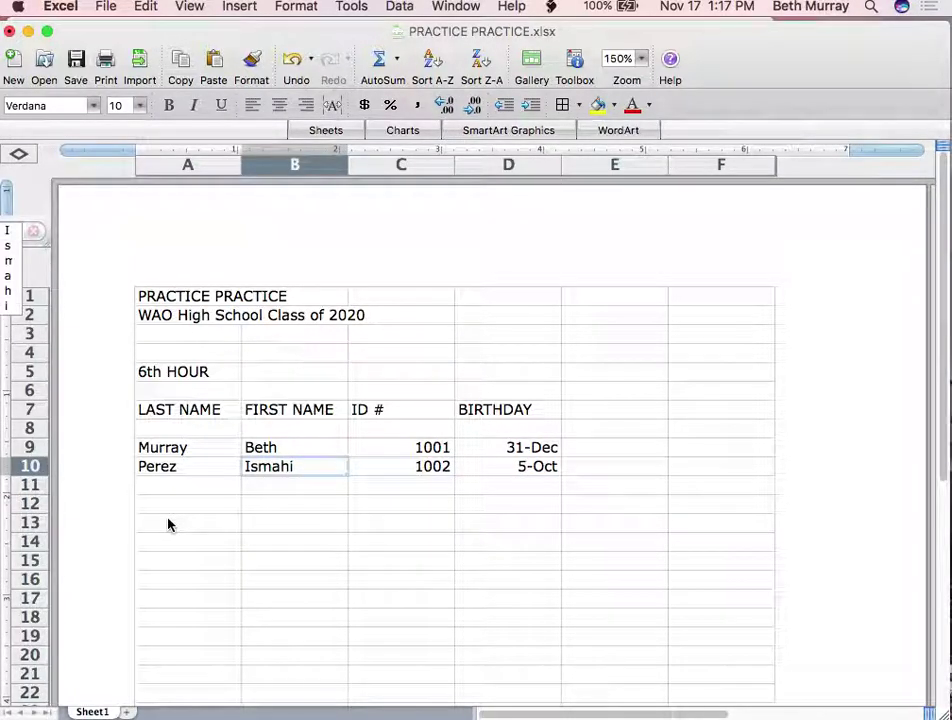
text(Izmahi)
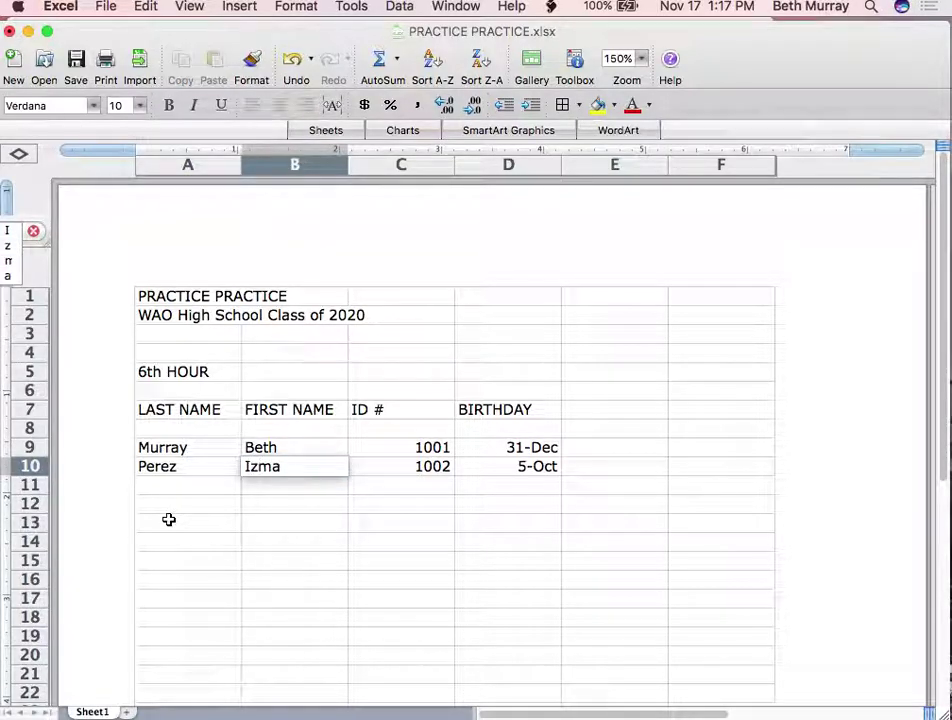
key(Left)
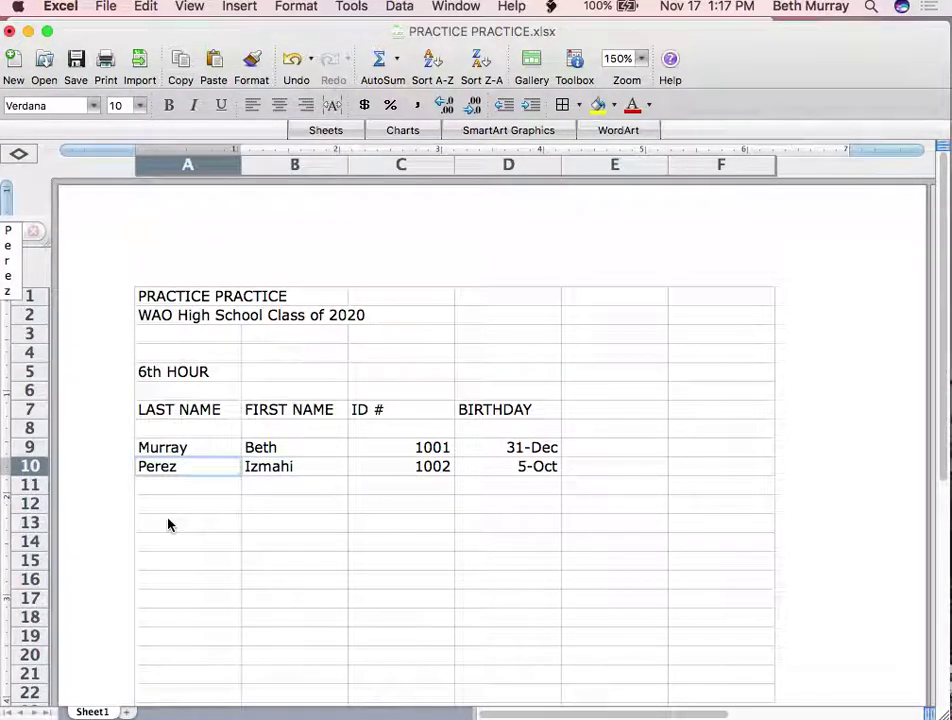
key(Down)
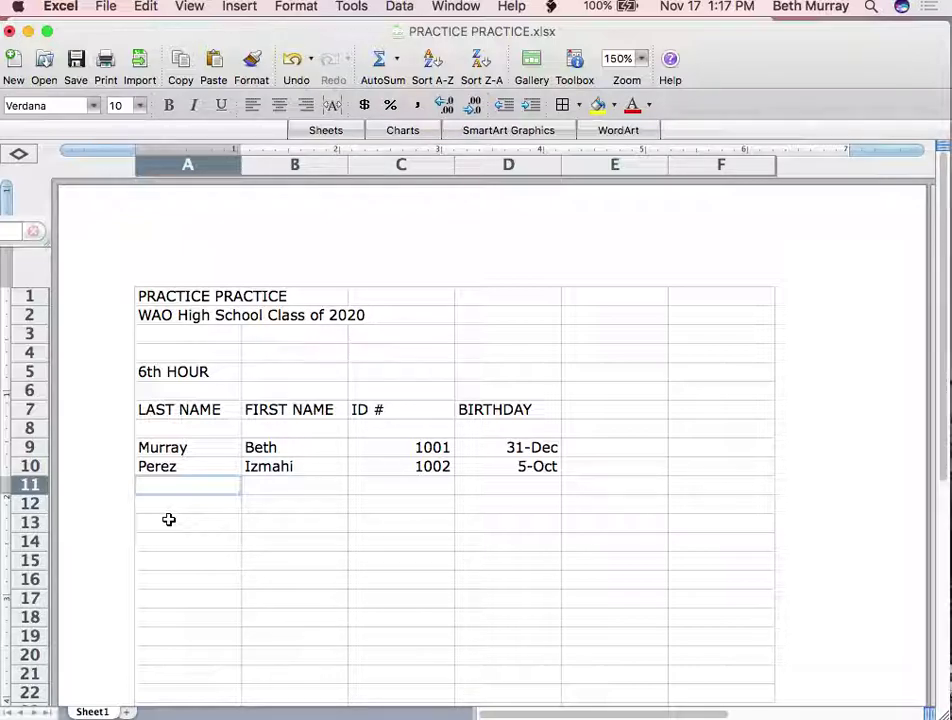
text(En)
key(BackSpace)
key(BackSpace)
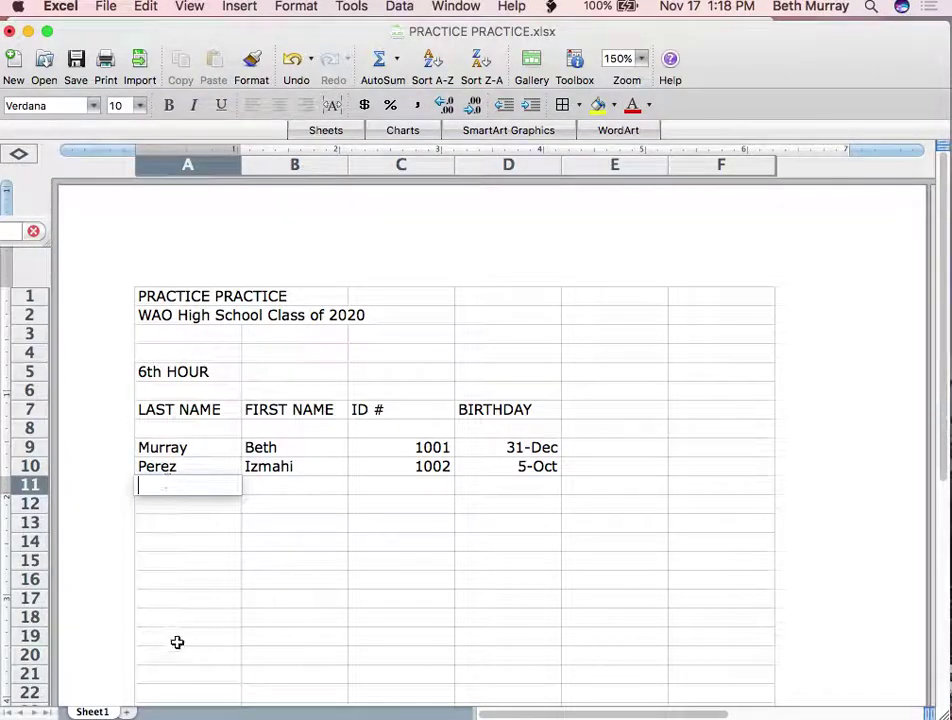
click(10, 31)
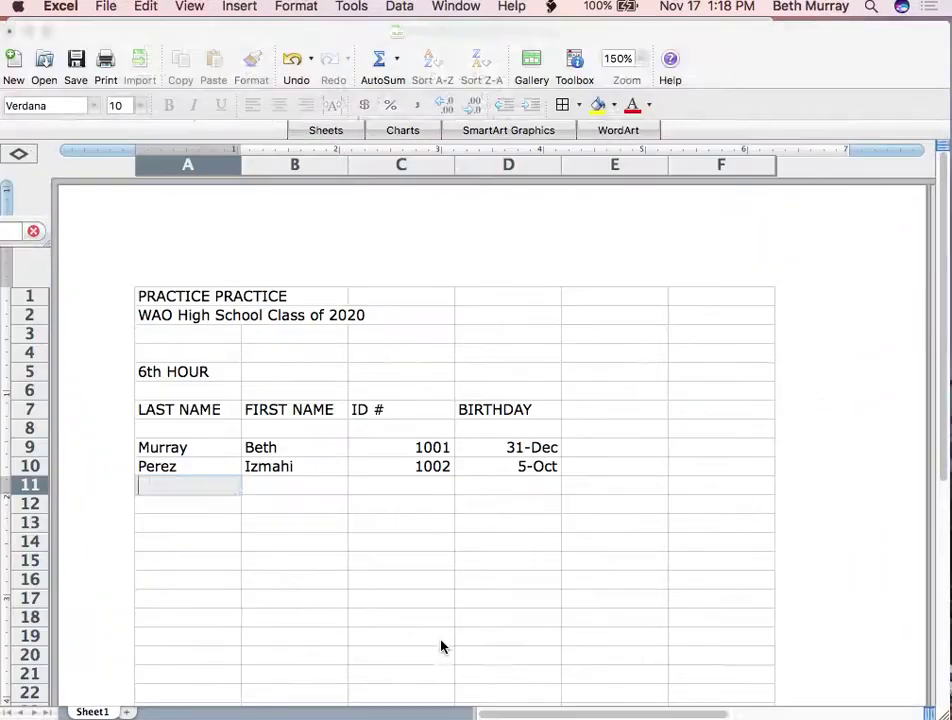
Hide the roster workbook and bring up the Mail inbox
click(29, 32)
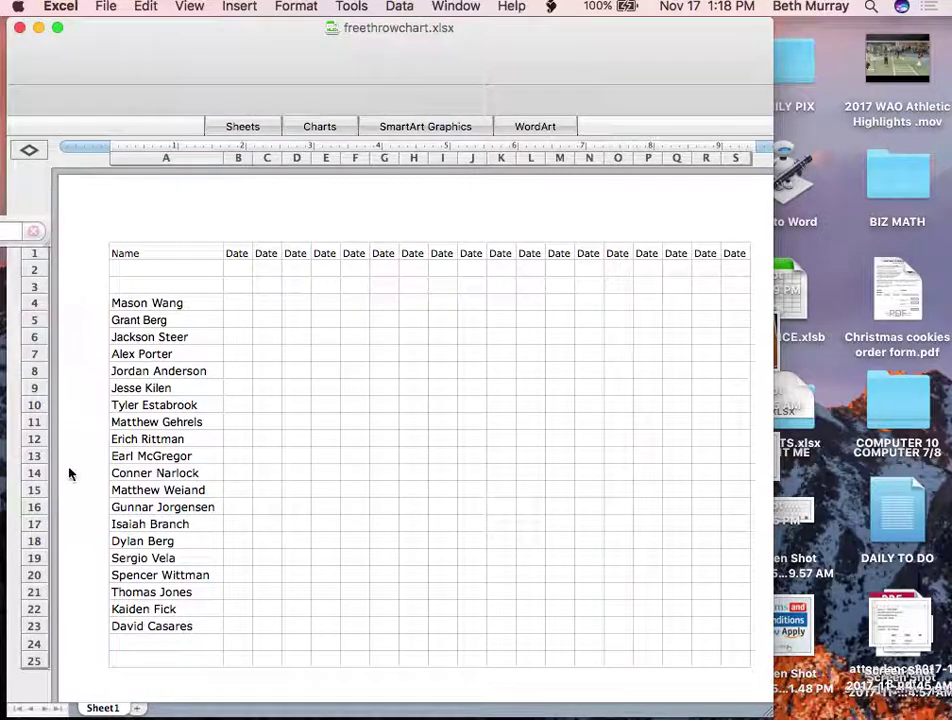
mouse_move(132, 692)
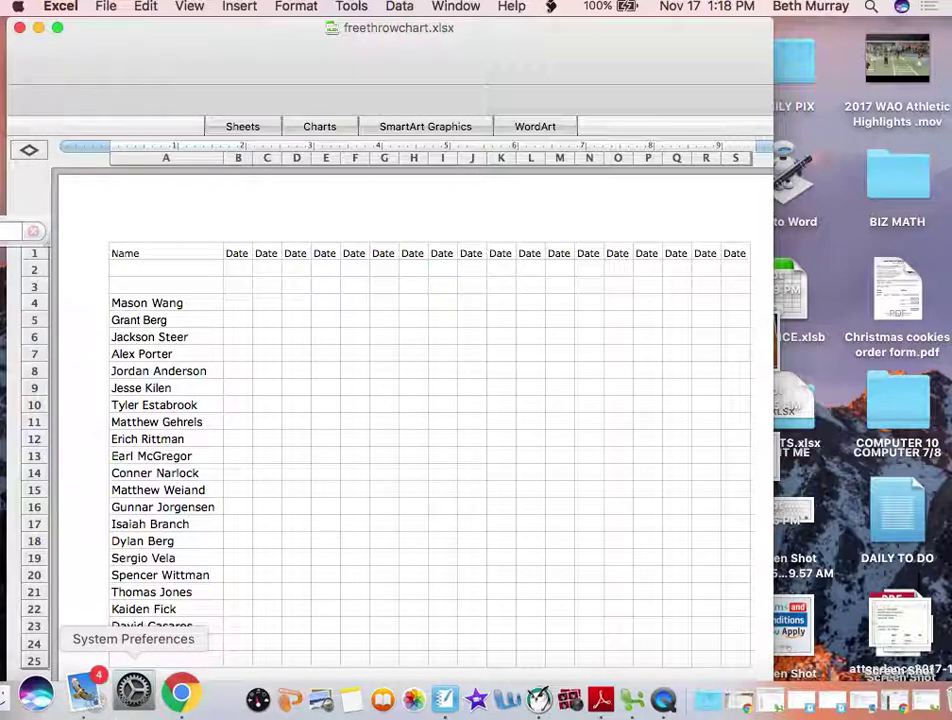
click(90, 680)
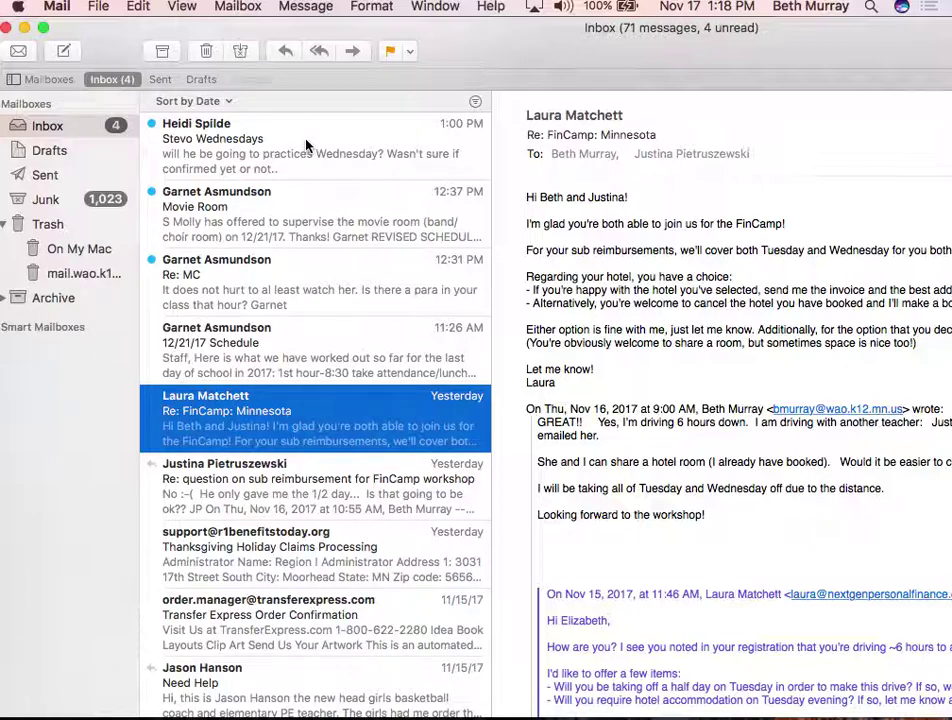
Reply 'Yes. He is done with confirmation.' to the Wednesday practices message, then minimize Mail and Excel
click(304, 158)
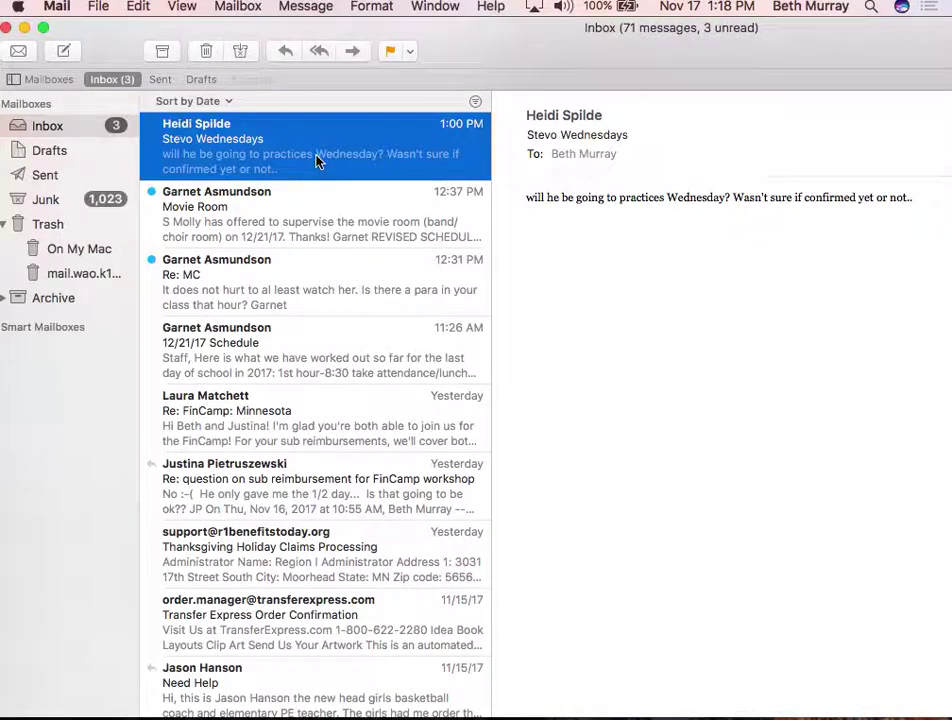
double_click(316, 162)
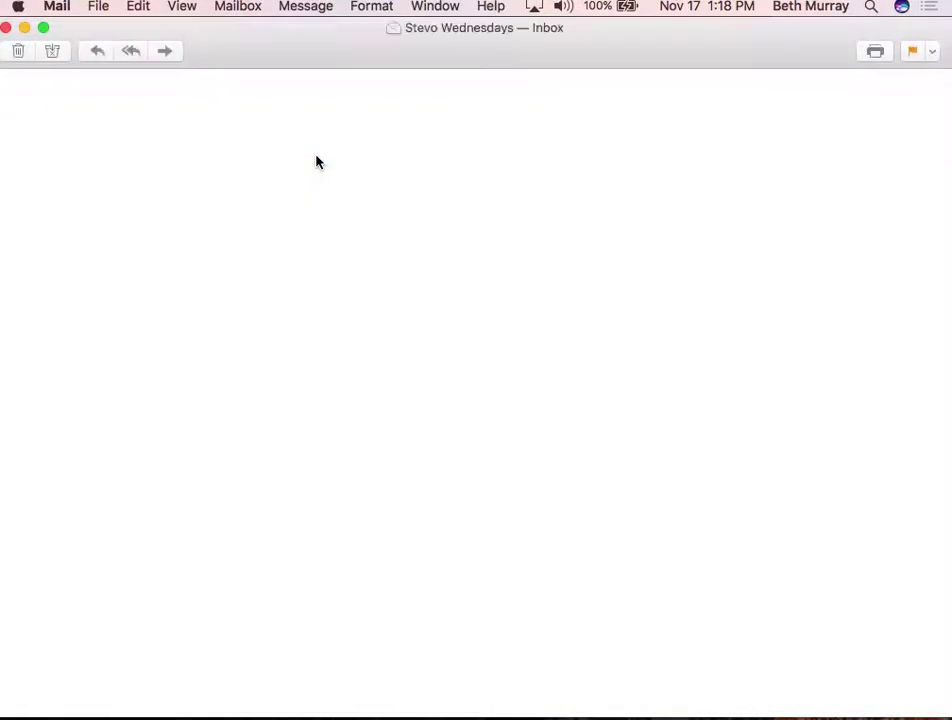
click(100, 56)
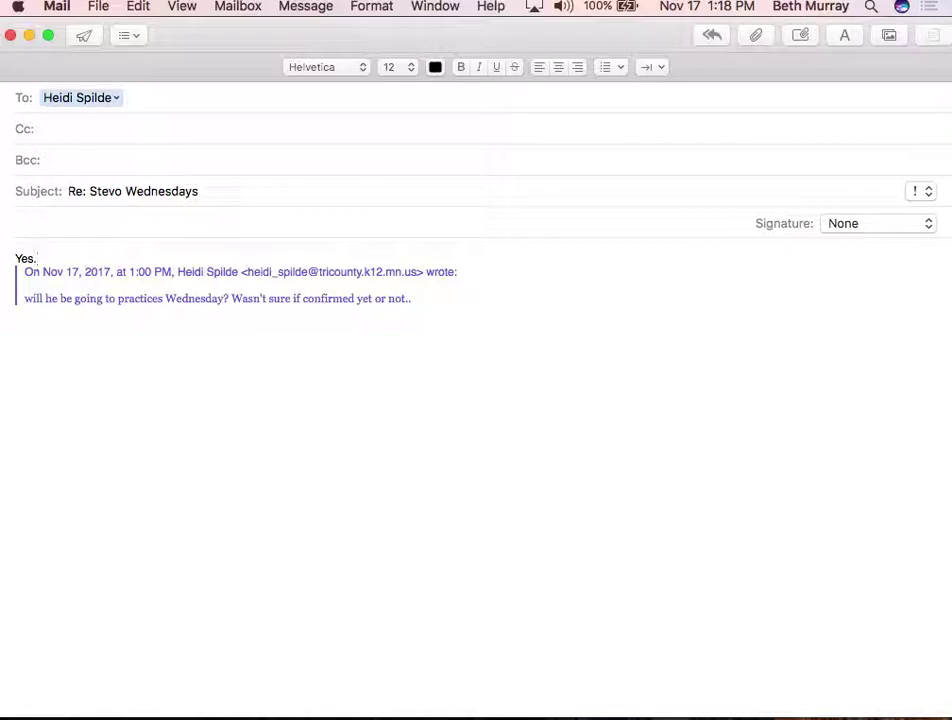
text(Yes.)
key(Return)
key(Return)
text(He )
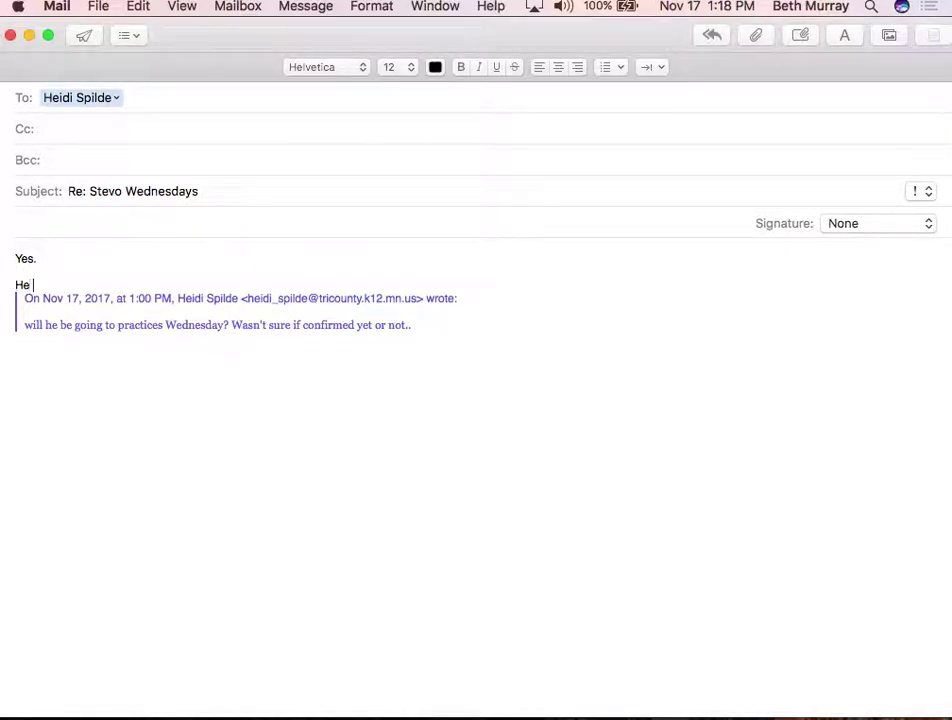
text(is done with con)
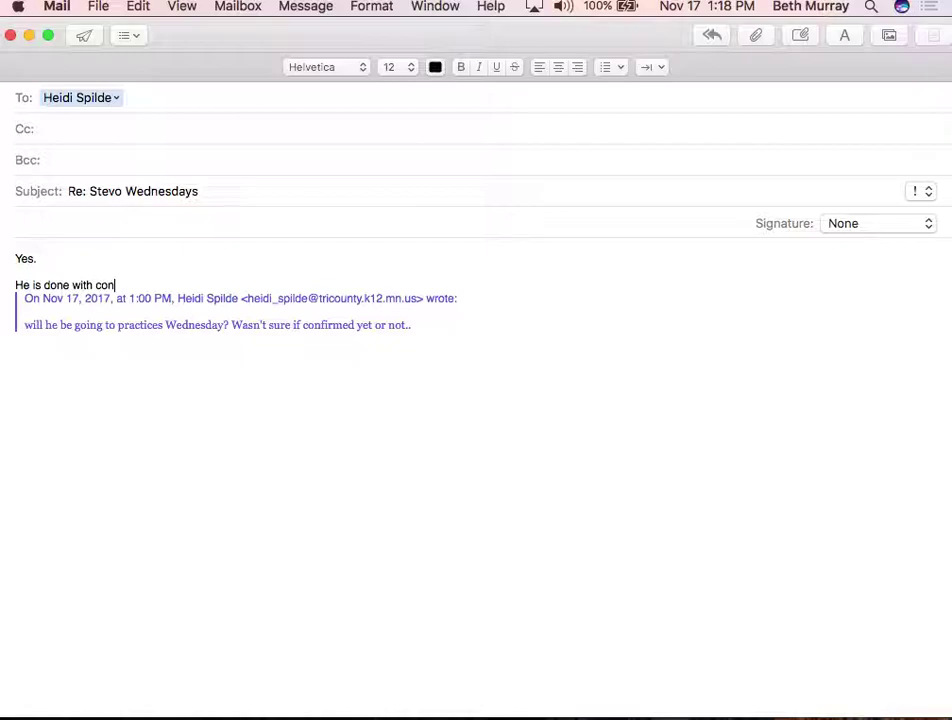
text(firmation.)
key(Return)
key(Return)
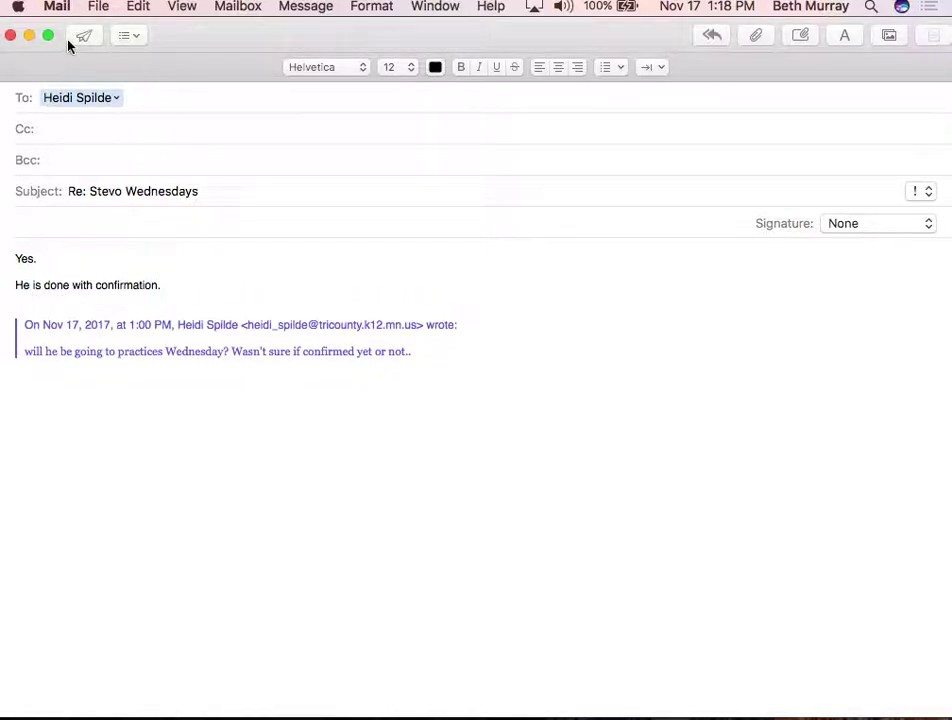
click(84, 36)
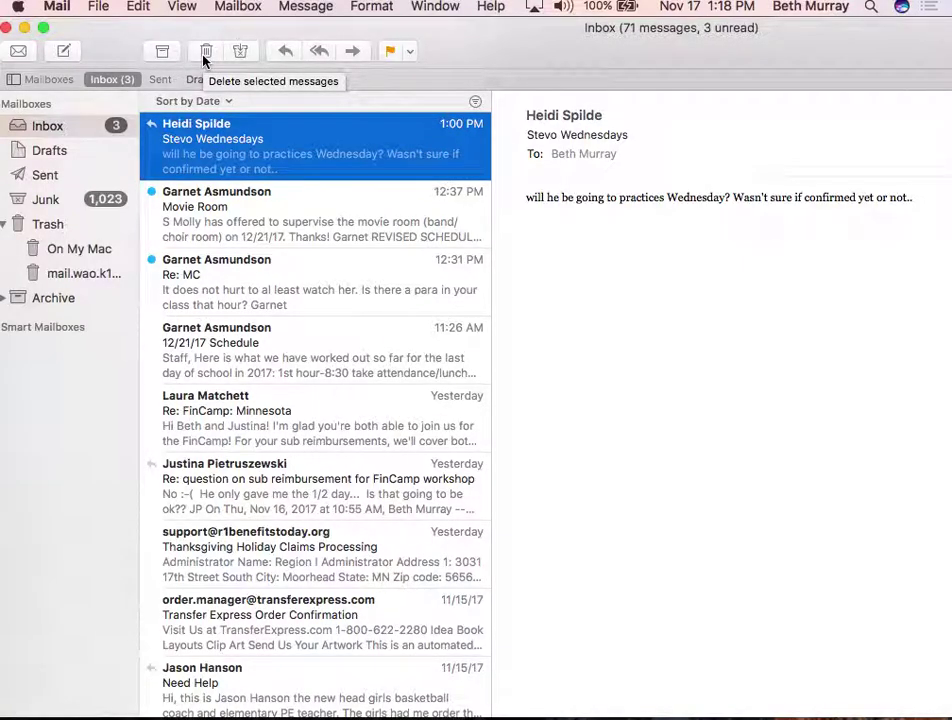
click(27, 27)
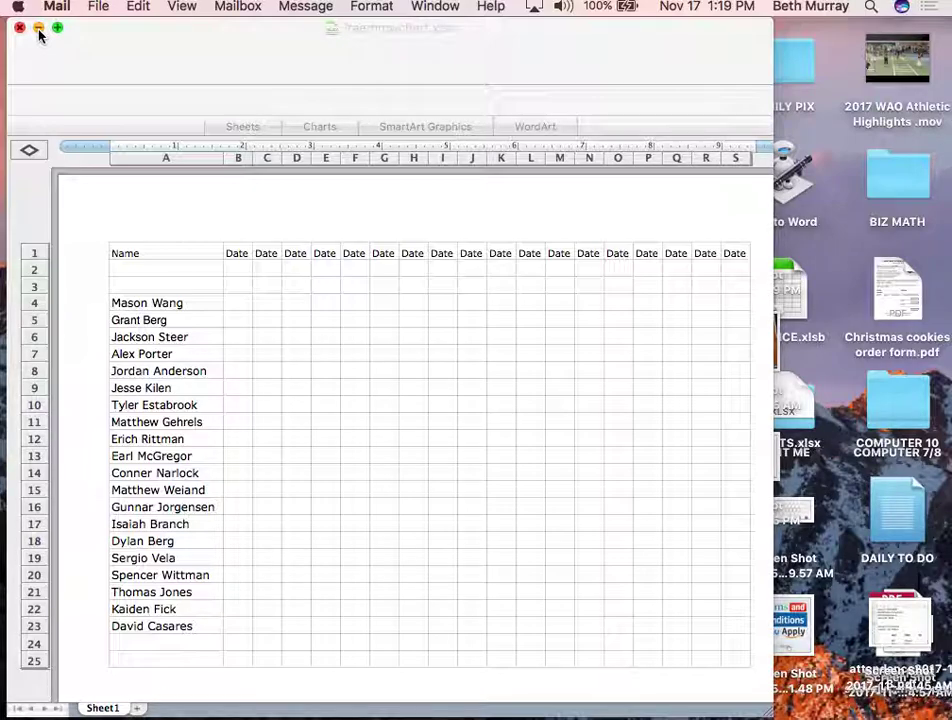
click(39, 34)
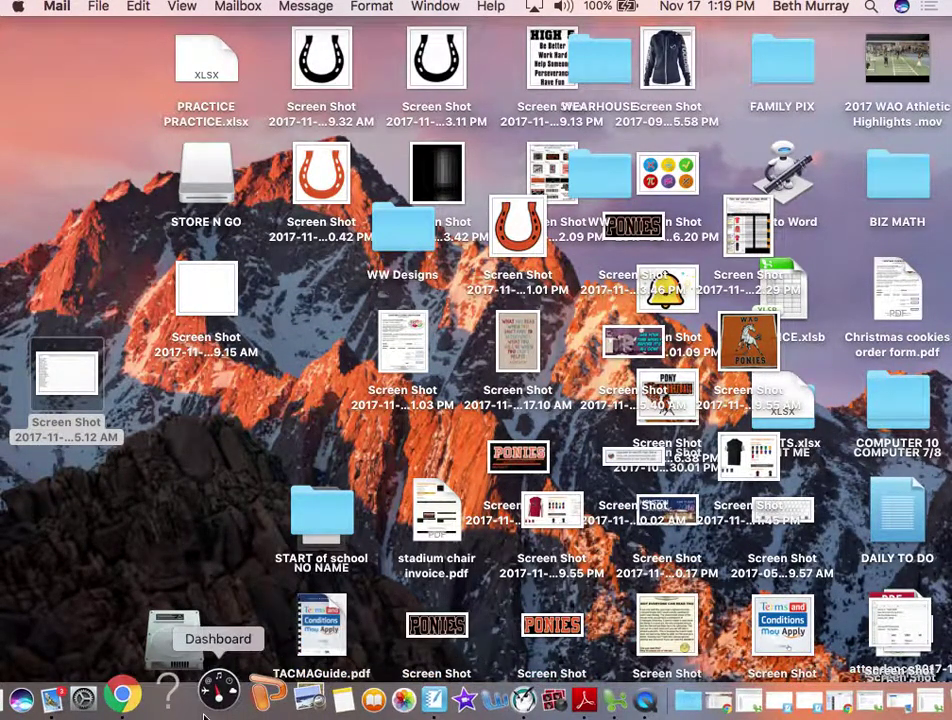
Show the Computers 10 - Per 6 attendance list in a narrower browser, then return to the workbook
click(152, 698)
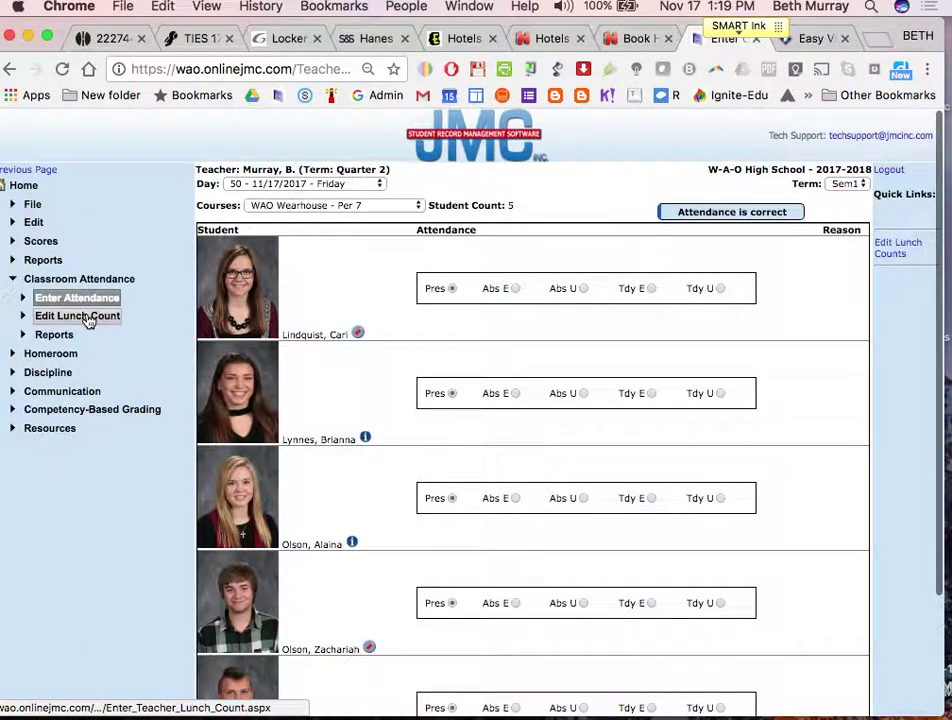
click(285, 205)
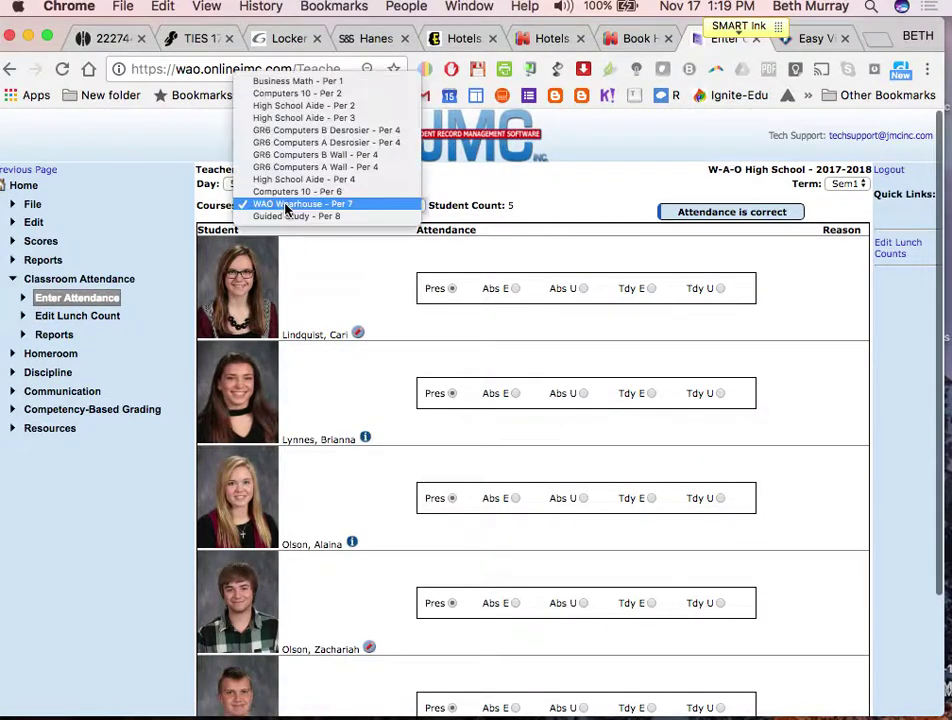
click(293, 192)
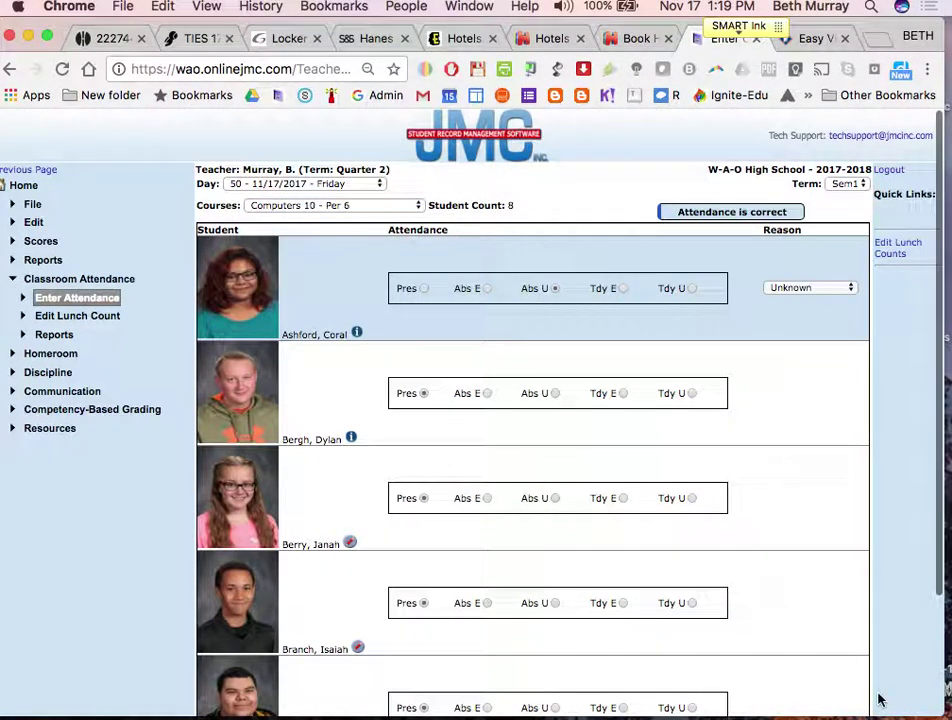
drag(938, 708, 559, 703)
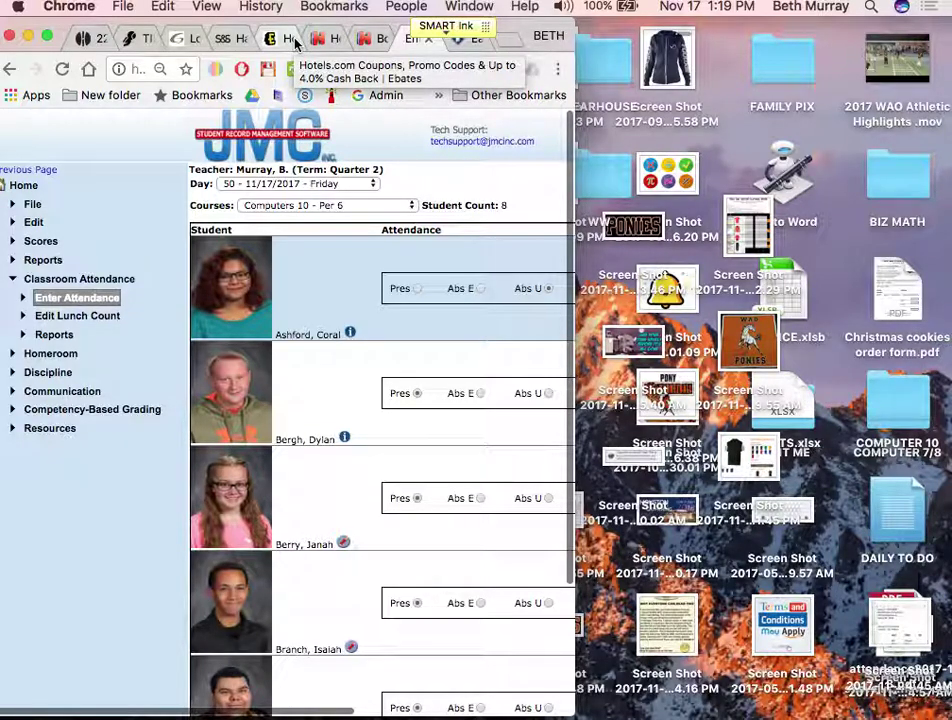
mouse_move(196, 690)
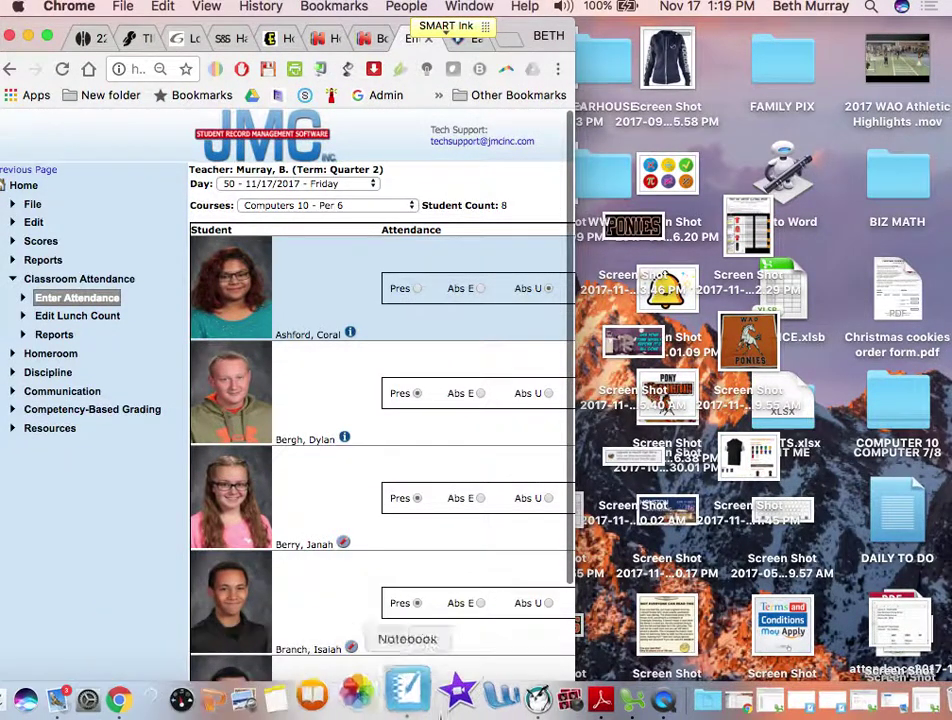
click(595, 697)
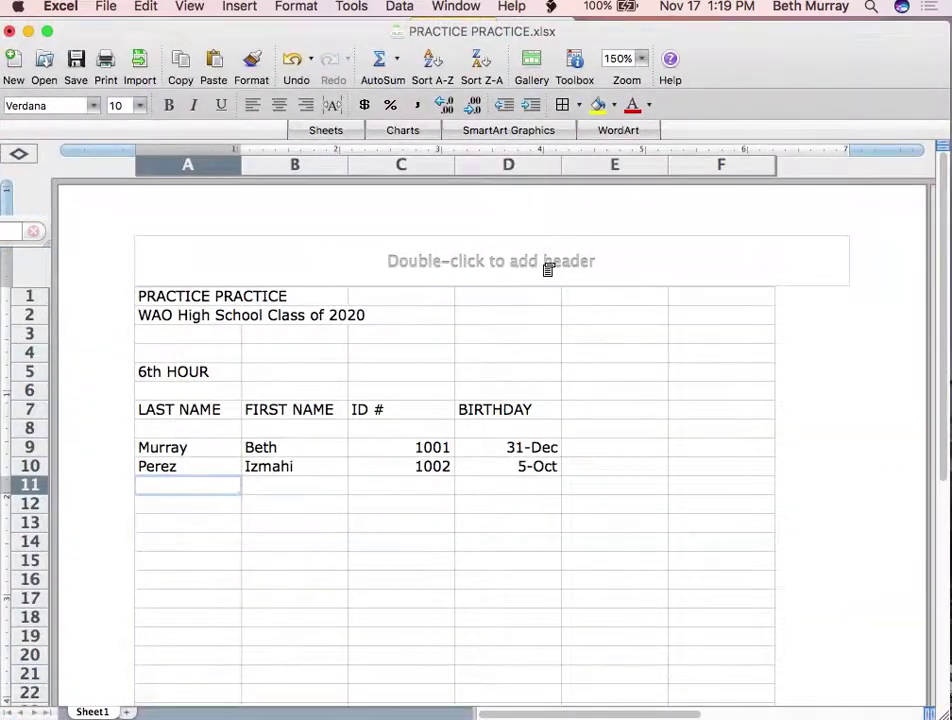
Place the workbook beside the attendance page and enter row 11's student with birthday 9/8
drag(942, 715, 592, 708)
drag(410, 30, 752, 6)
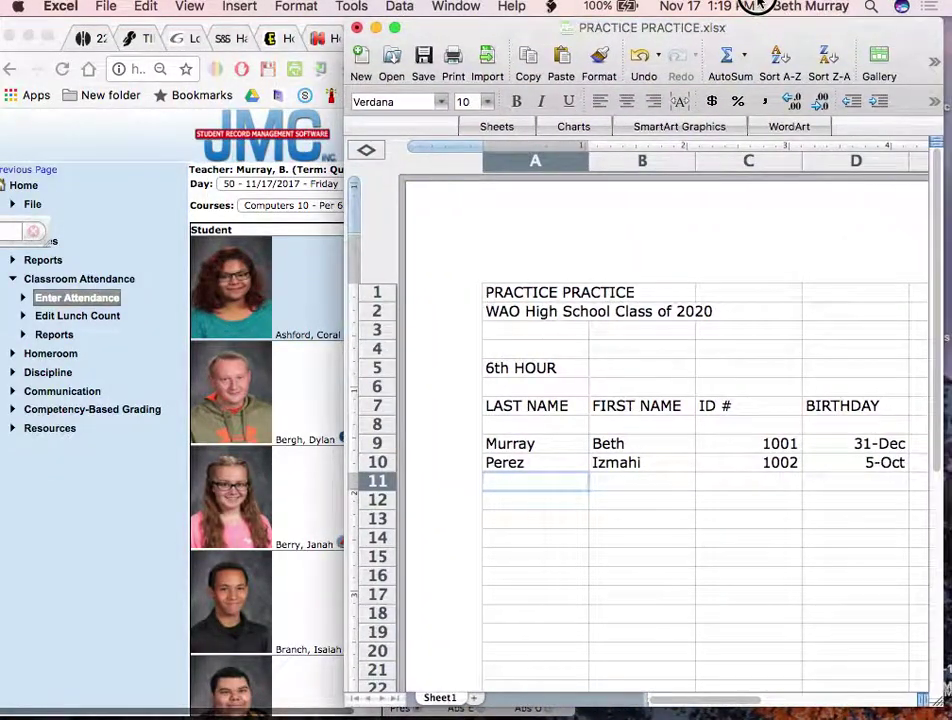
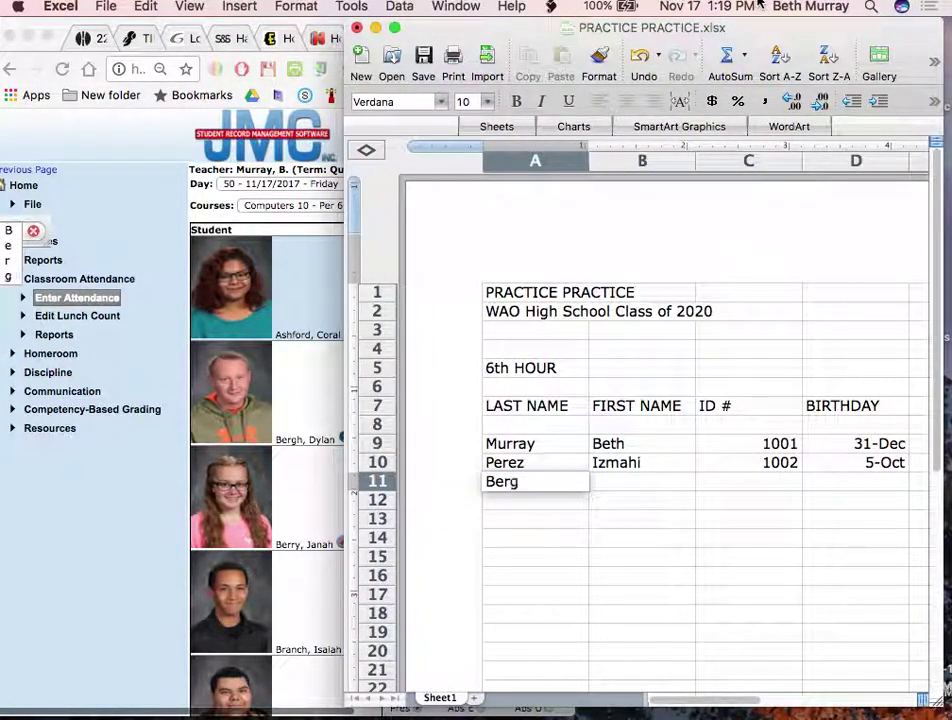
key(Tab)
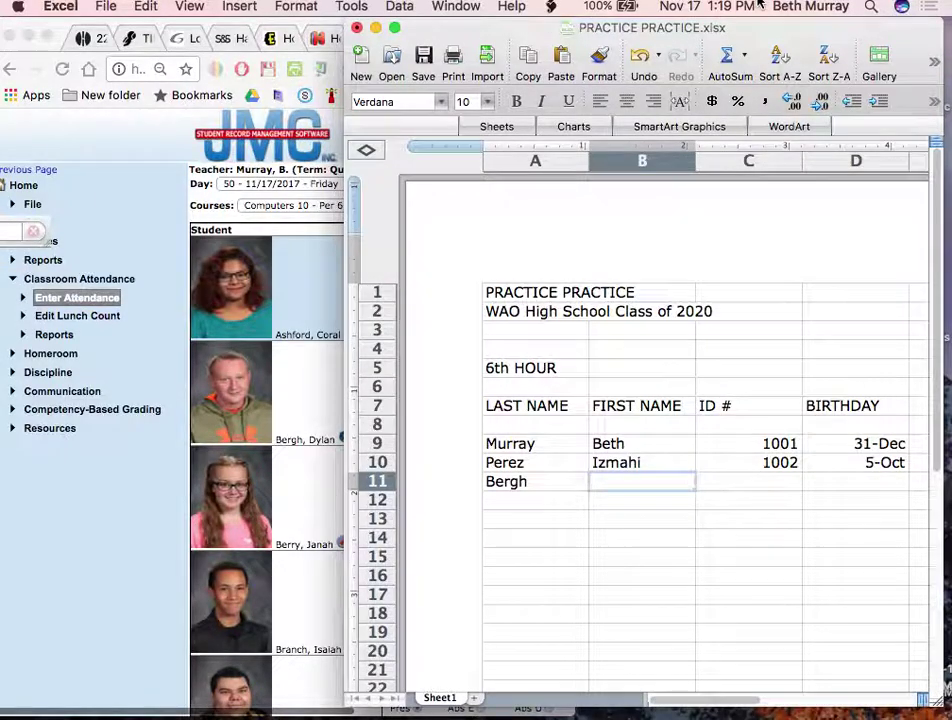
key(Tab)
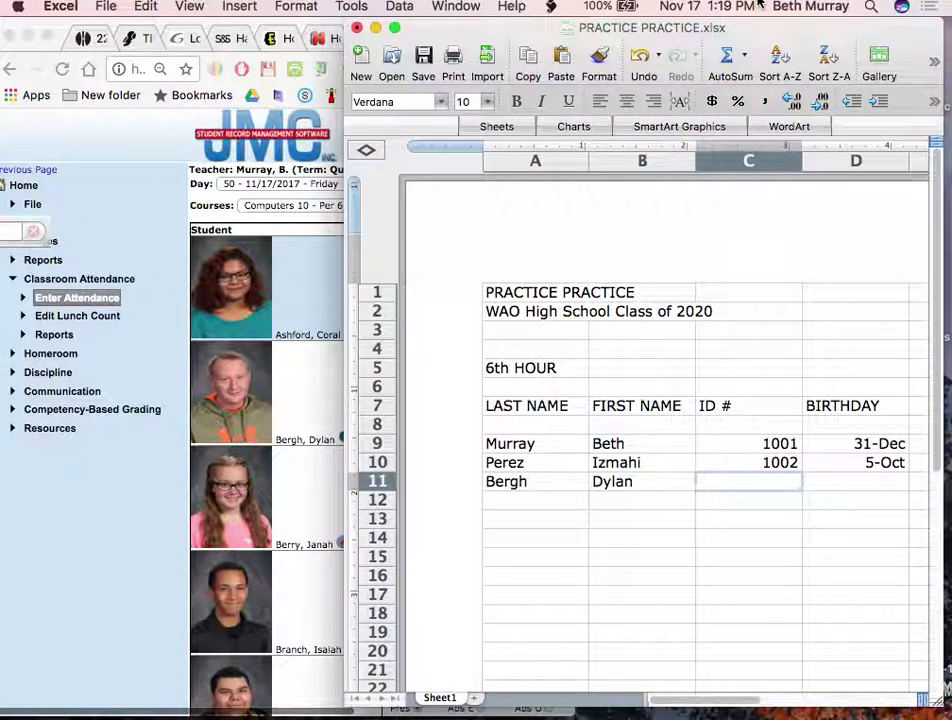
key(Tab)
text(9)
key(BackSpace)
text(S)
key(BackSpace)
text(9/8/2017)
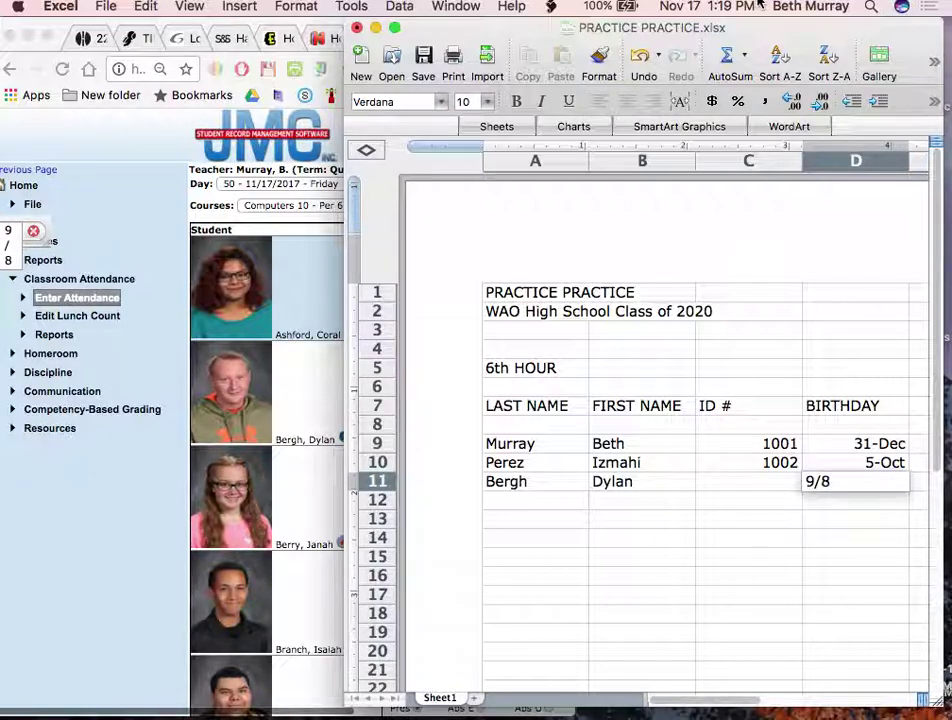
key(Return)
key(Left)
key(Left)
key(Left)
key(Down)
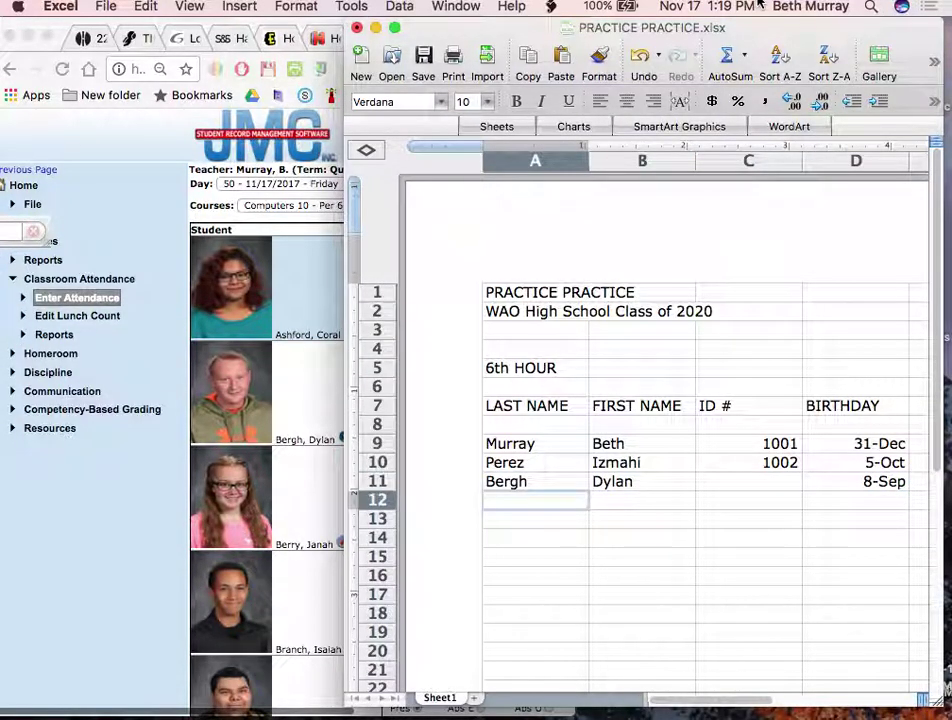
Enter the row 12 and 13 students' names with birthdays 1/1 and 11/8
key(Tab)
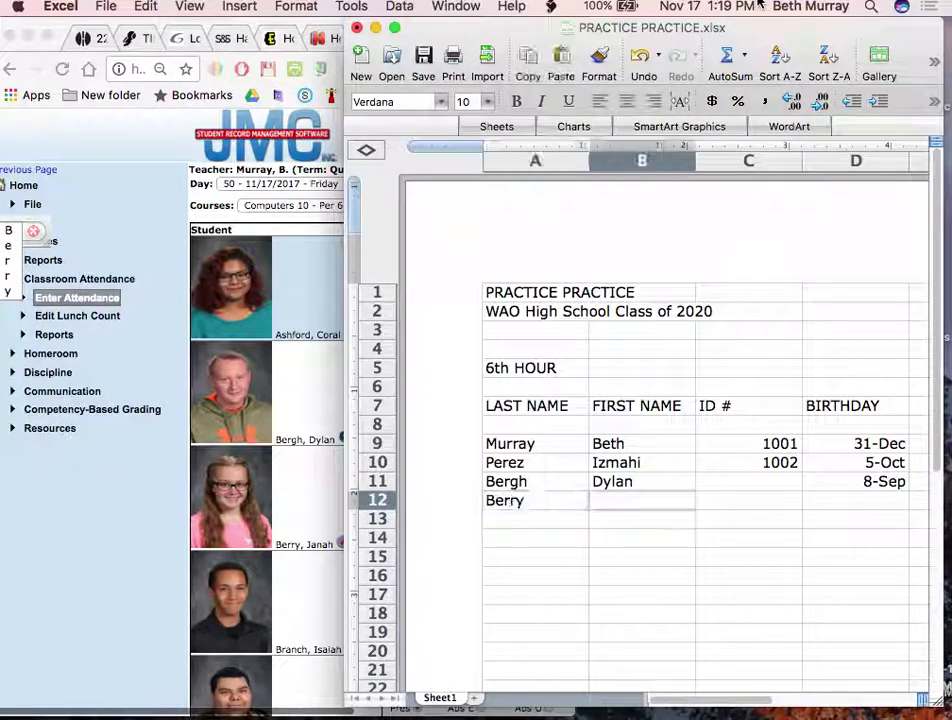
key(Tab)
key(Tab)
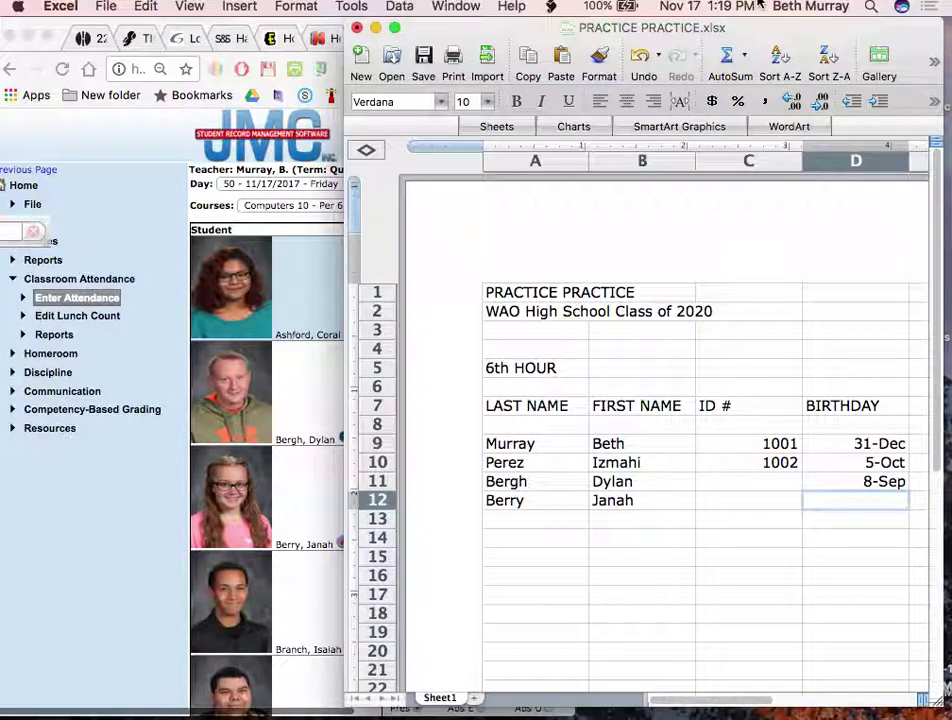
text(1/1)
key(Return)
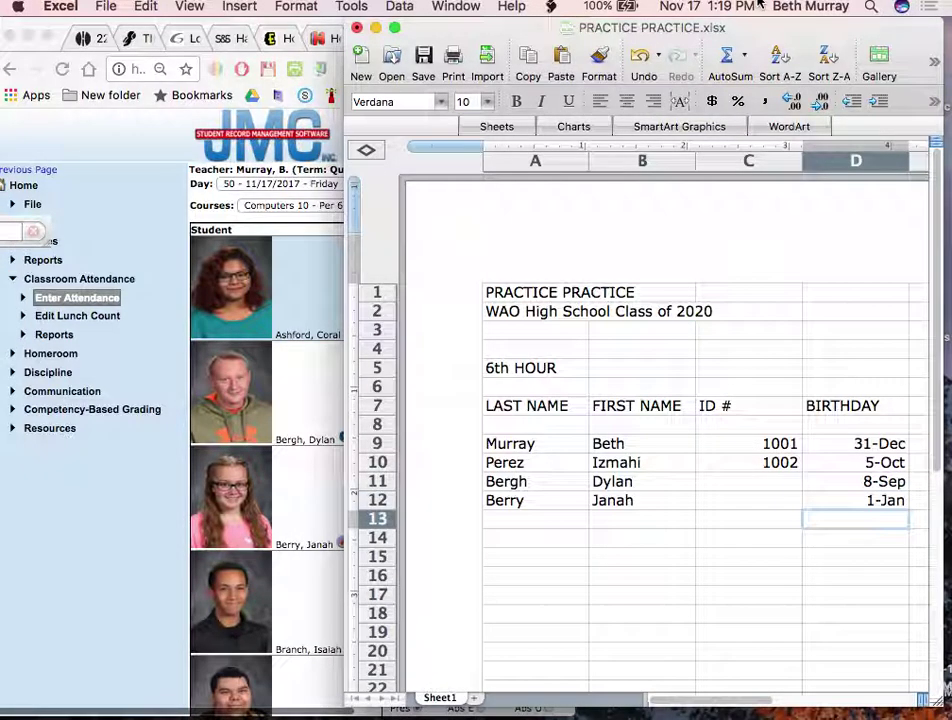
key(Home)
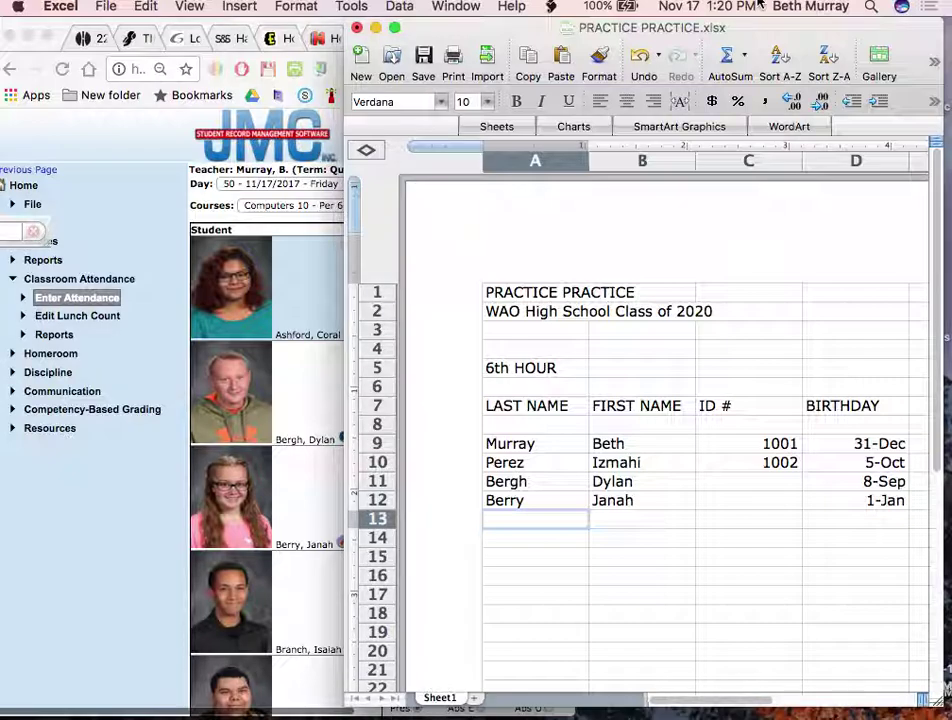
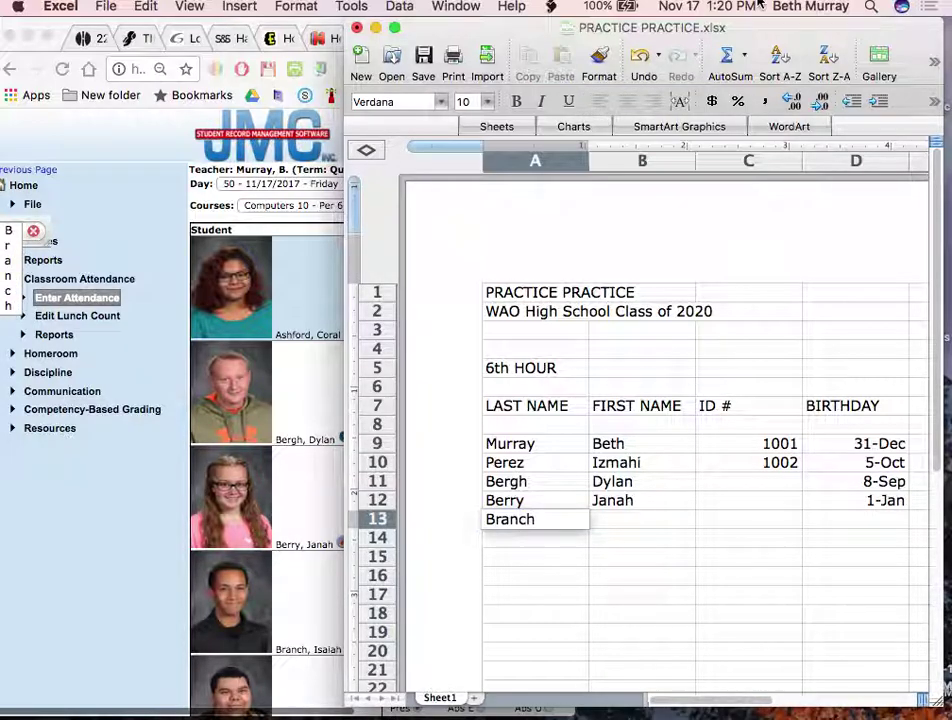
key(Tab)
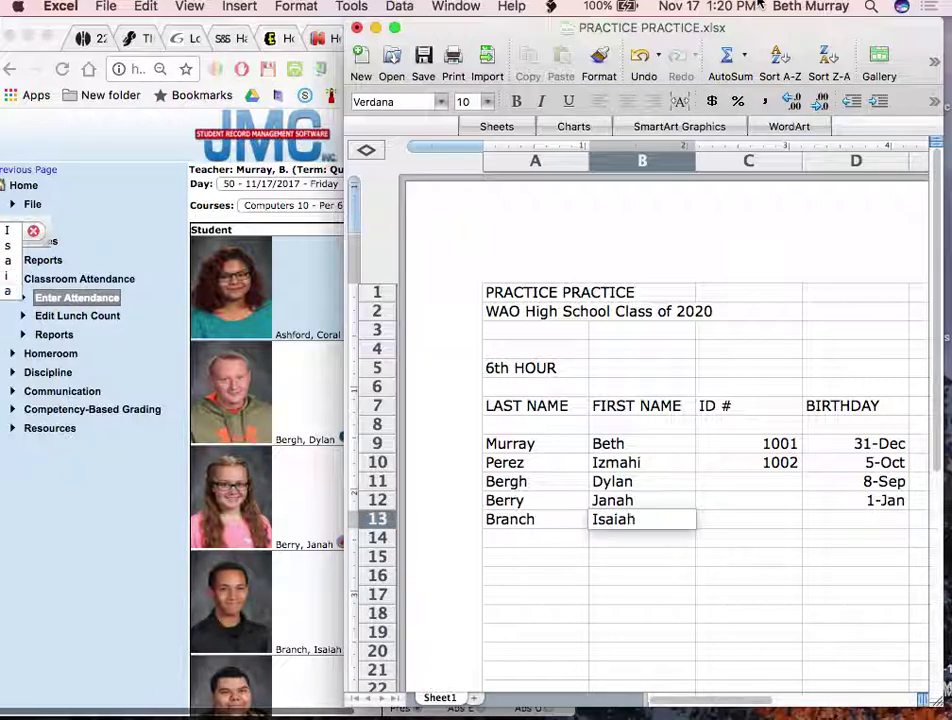
key(Tab)
key(Tab)
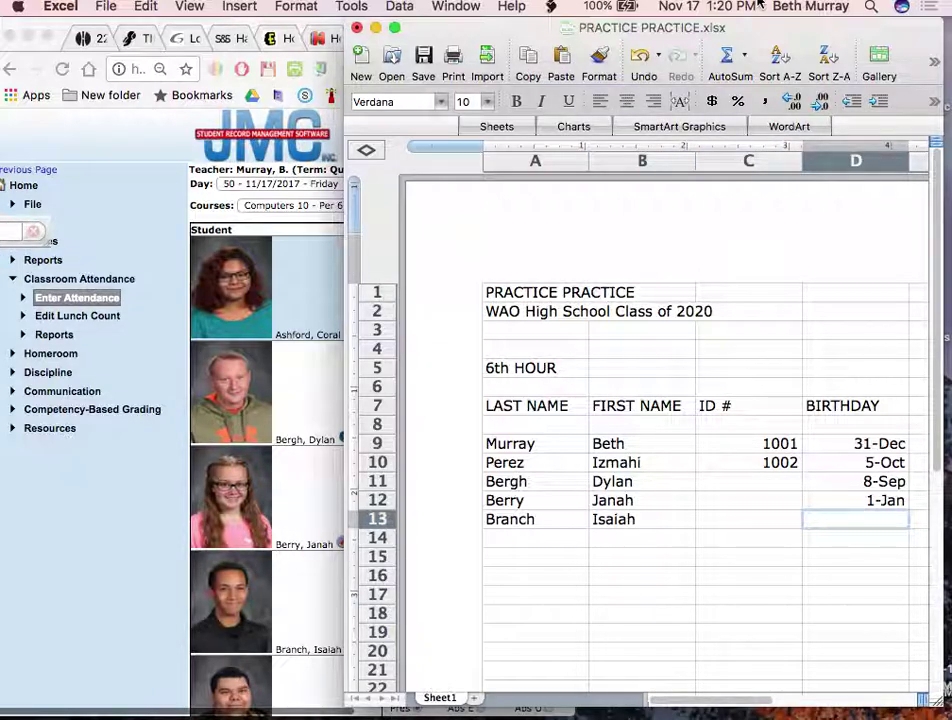
text(1)
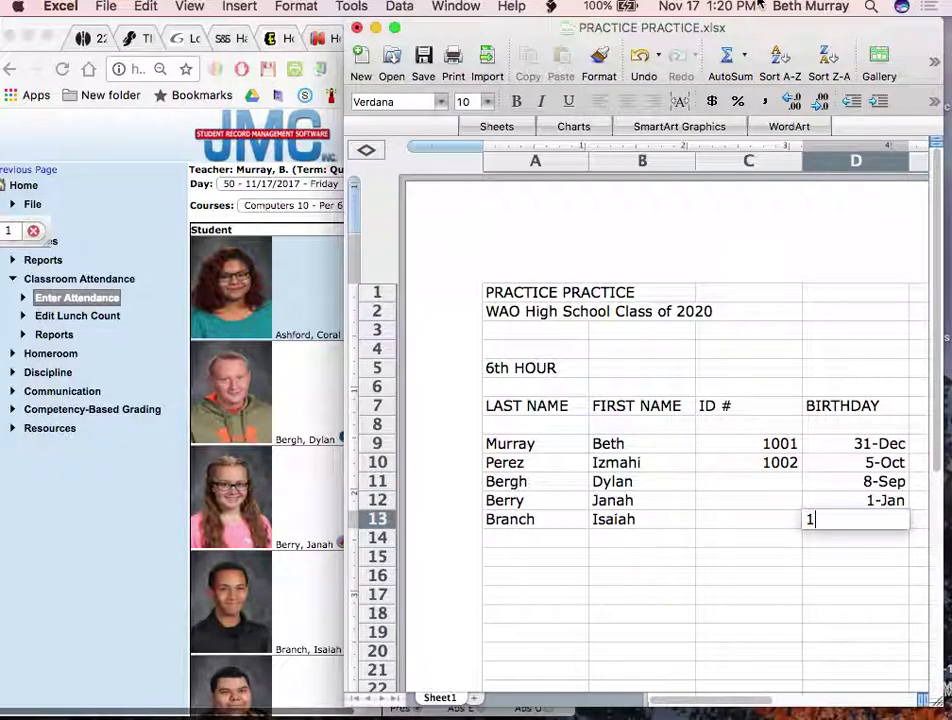
text(1/8)
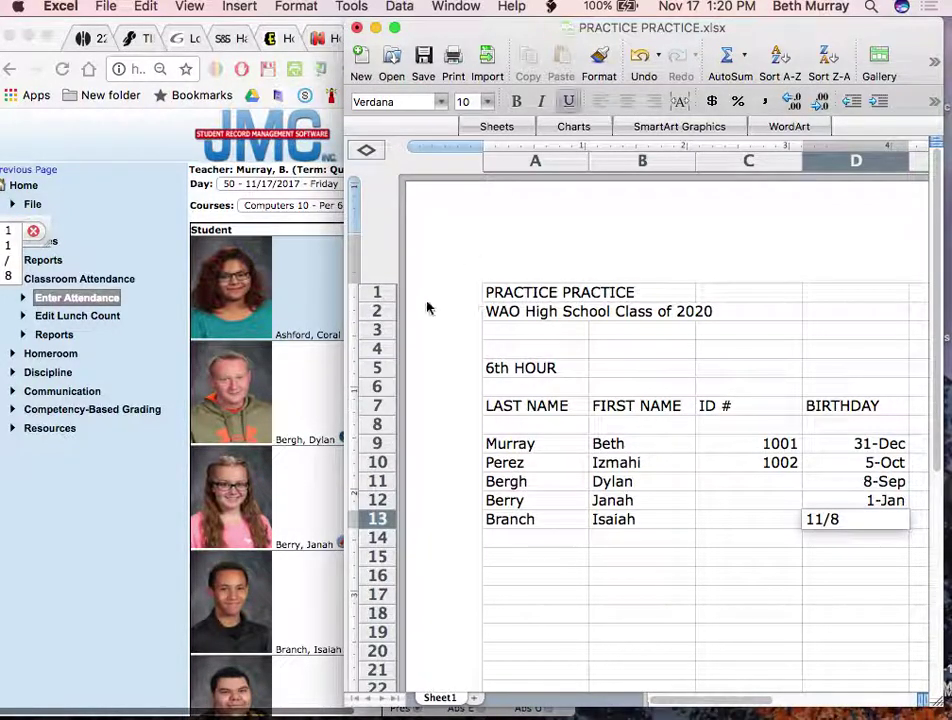
click(554, 550)
click(554, 540)
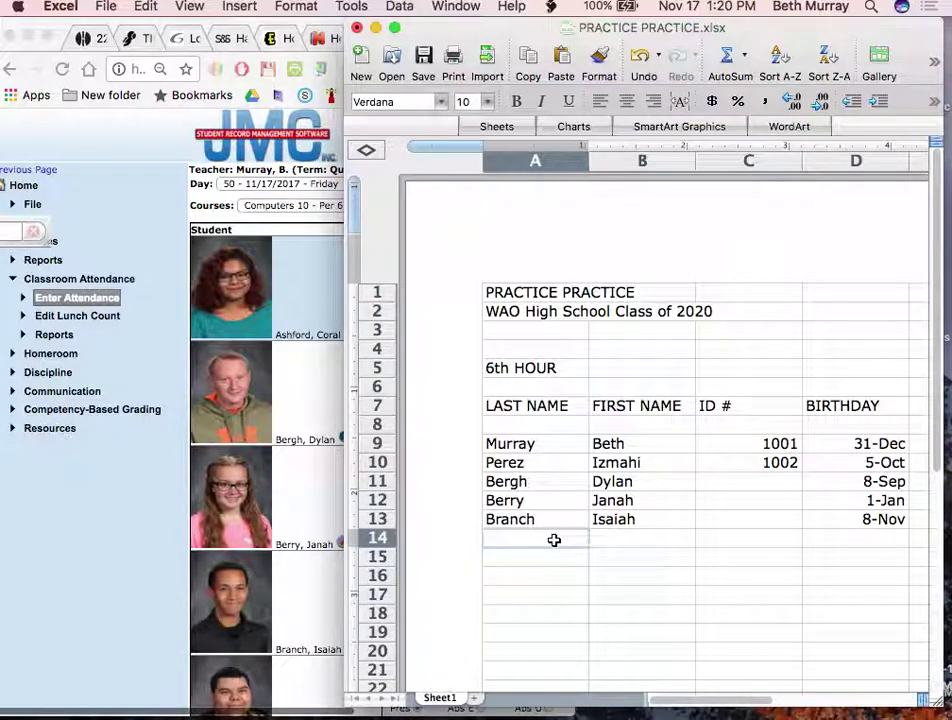
Add the row 14 and 15 students' names with birthdays 5/7 and April 27
scroll(328, 566, down, 8)
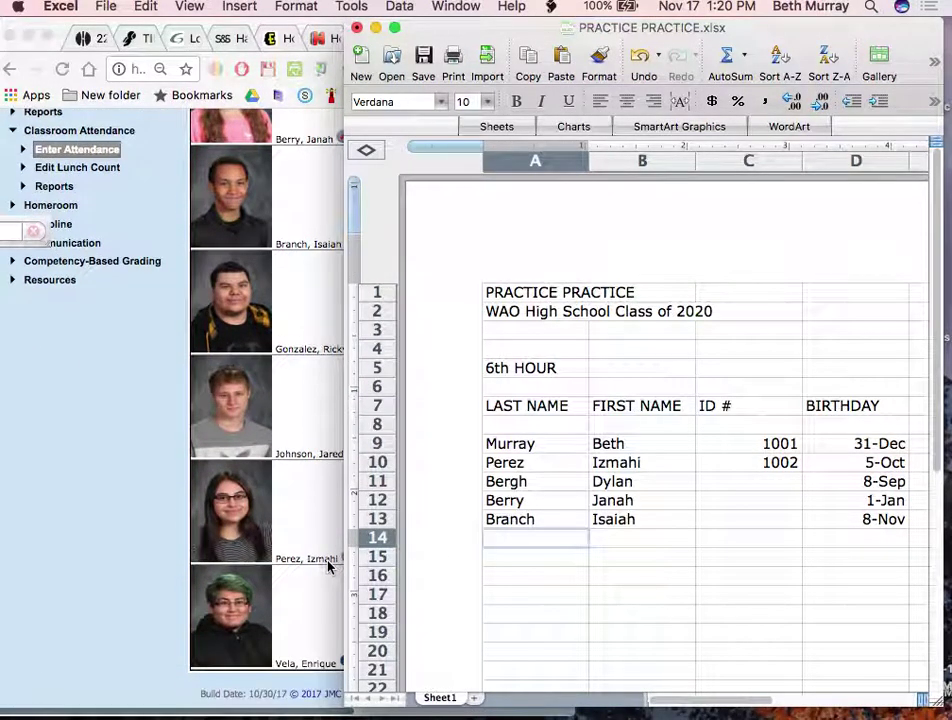
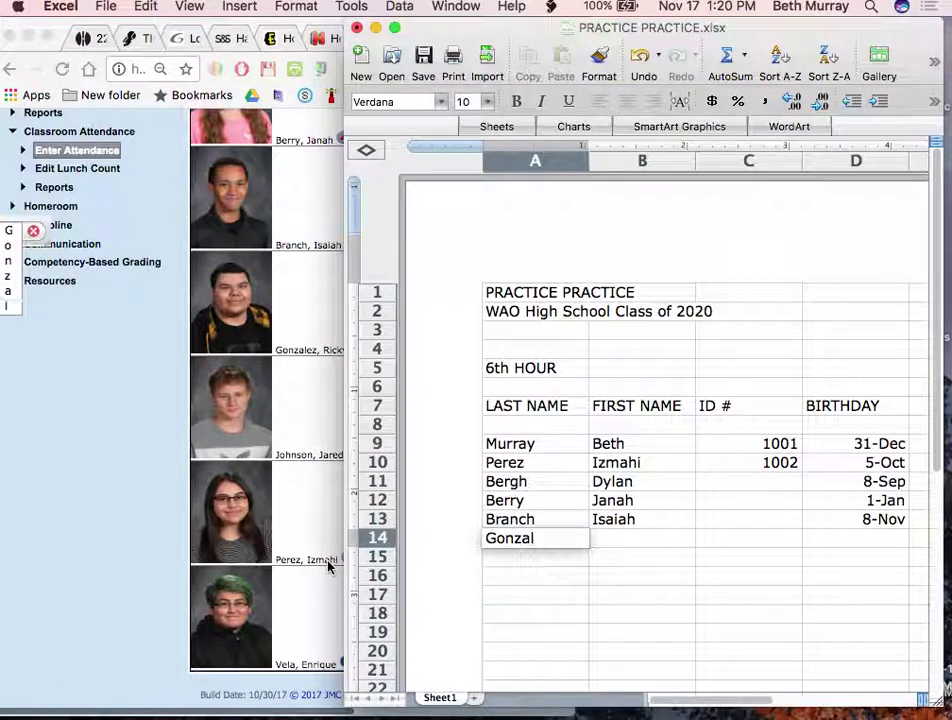
key(Tab)
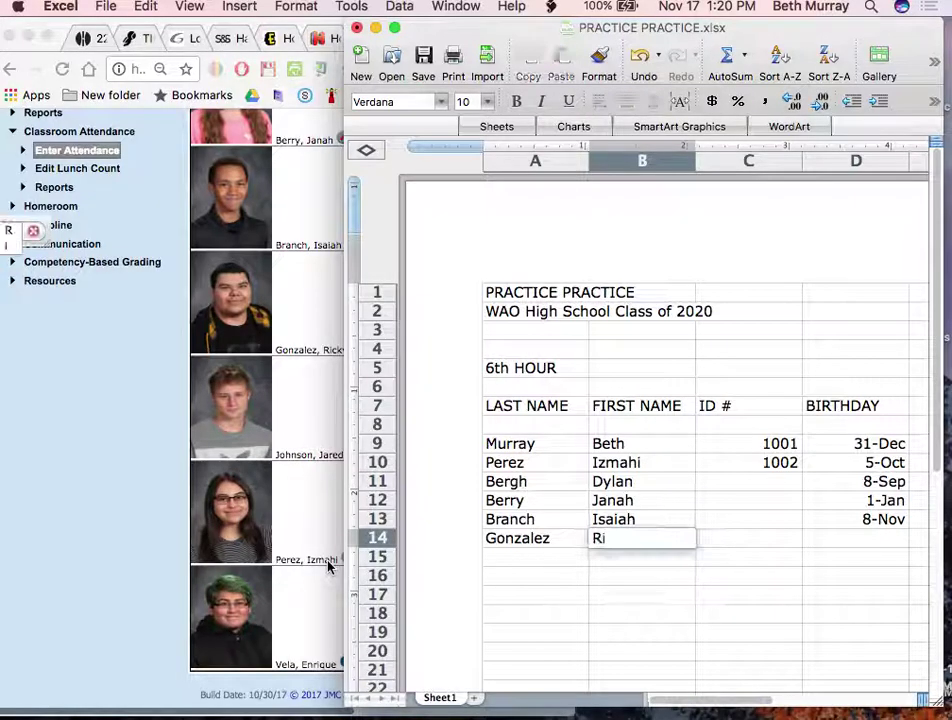
key(Tab)
key(Tab)
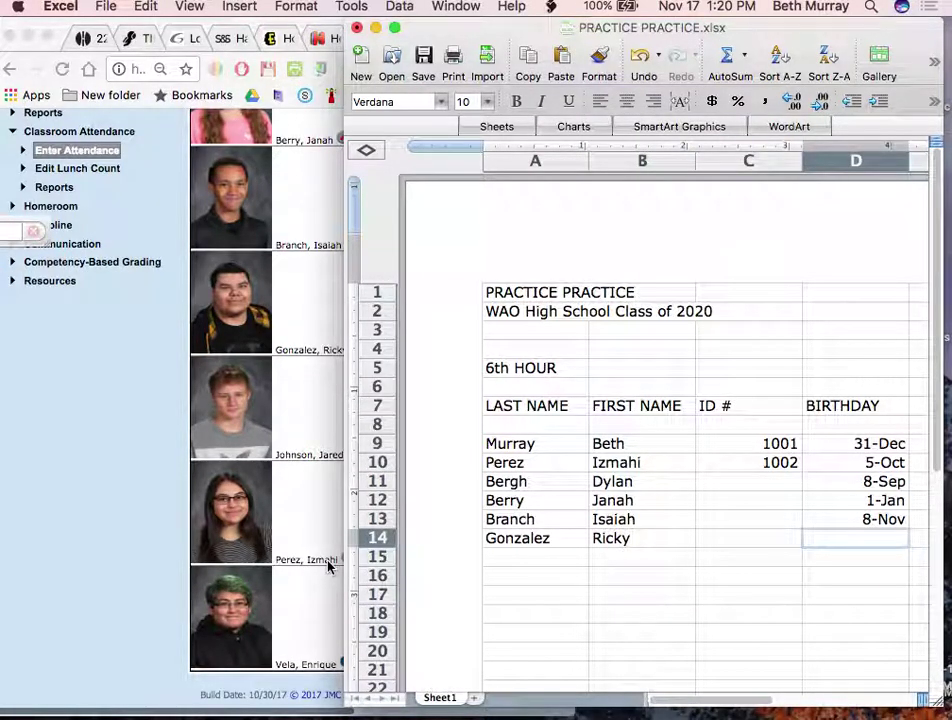
text(5/7)
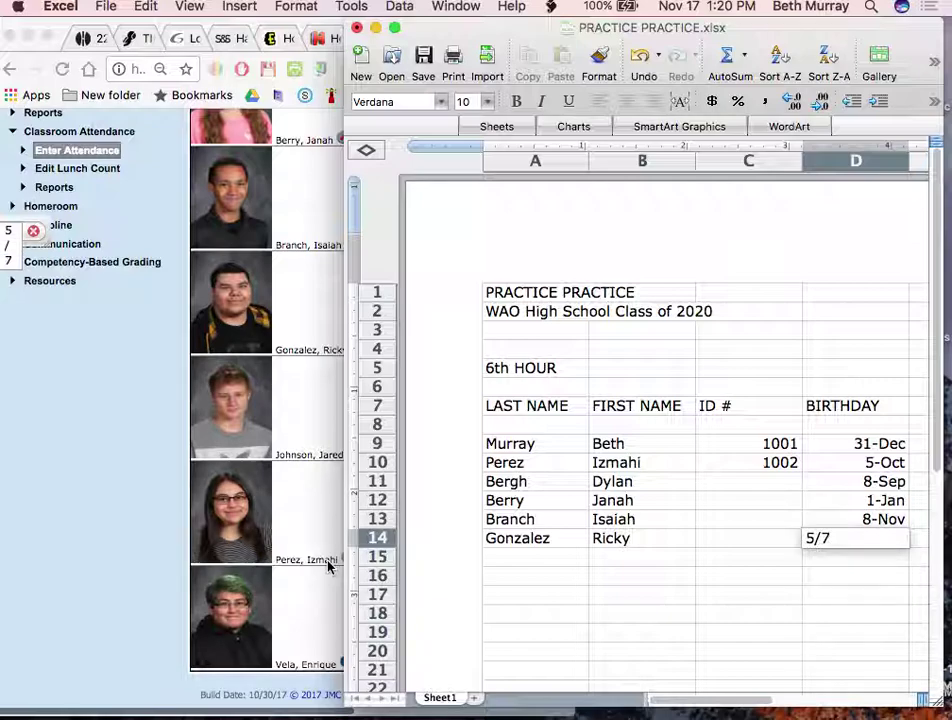
key(Return)
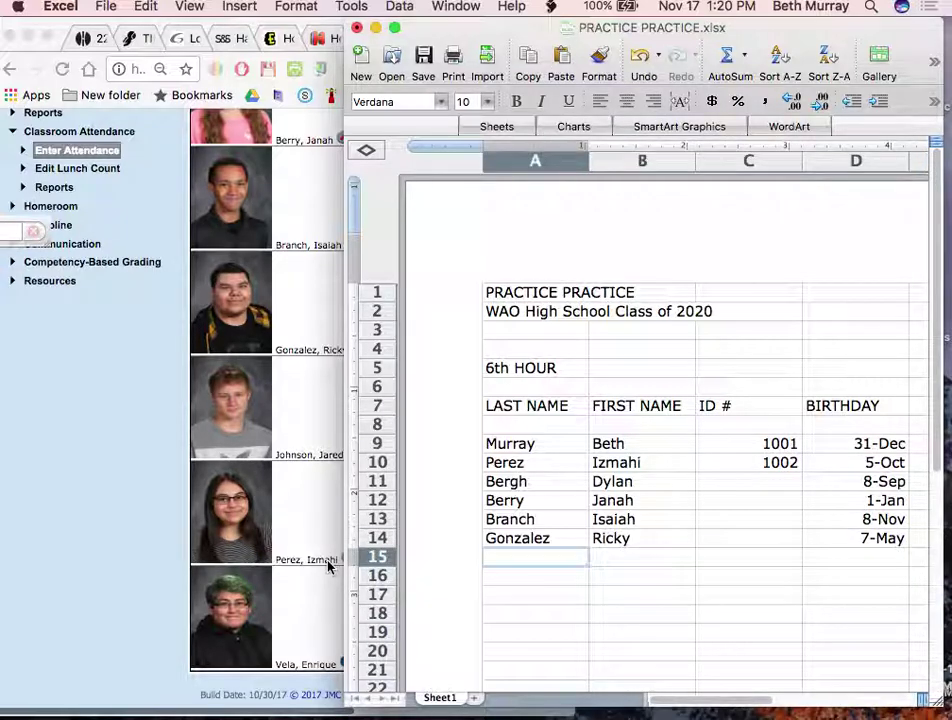
text(Jared)
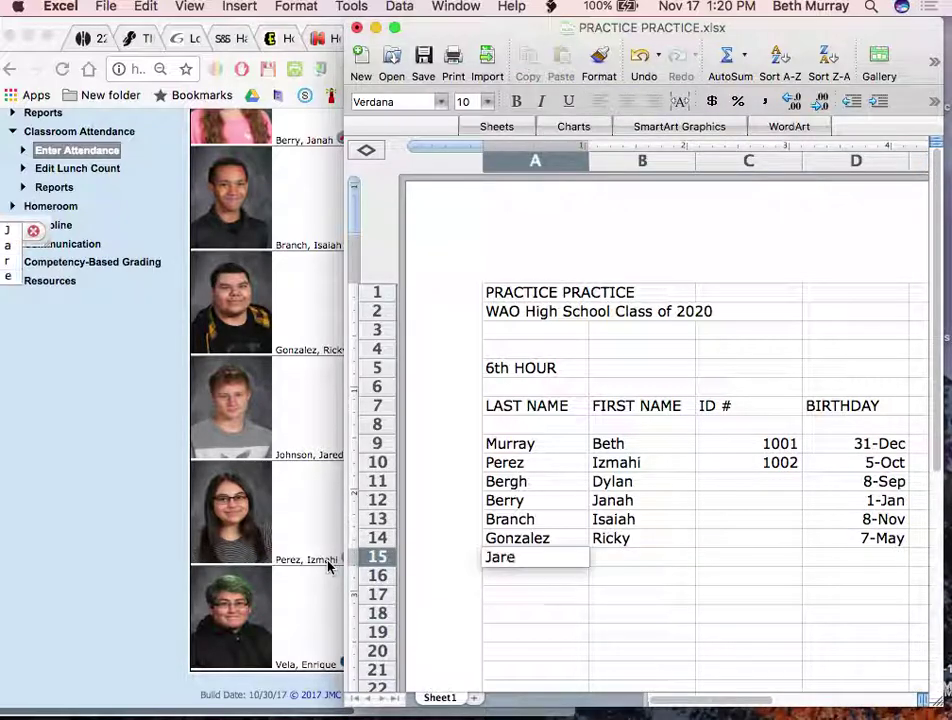
key(BackSpace)
key(BackSpace)
key(BackSpace)
key(BackSpace)
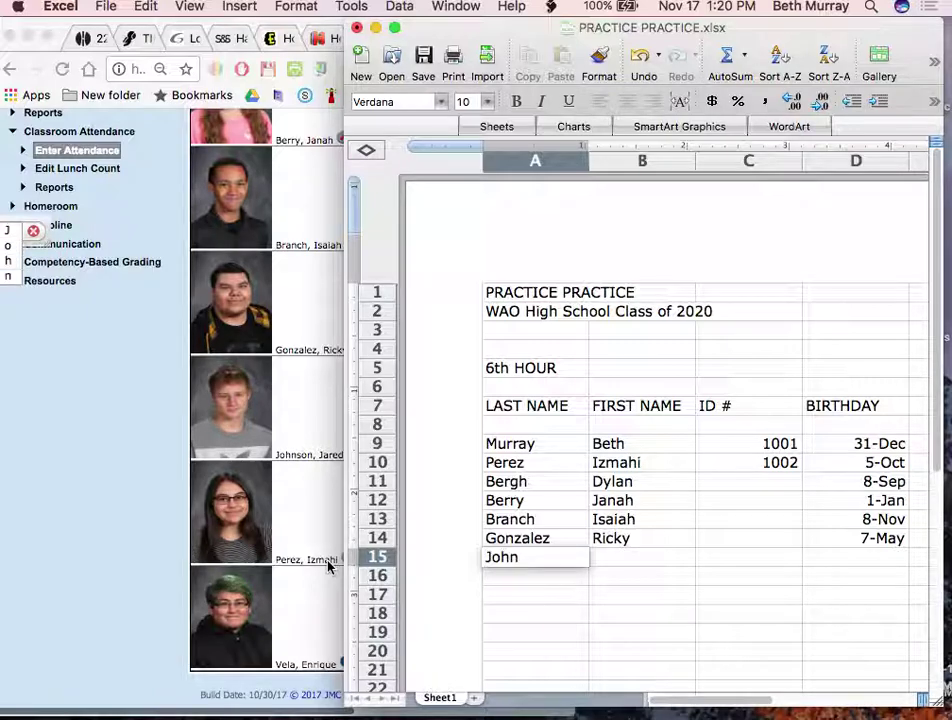
key(Tab)
key(Tab)
key(Tab)
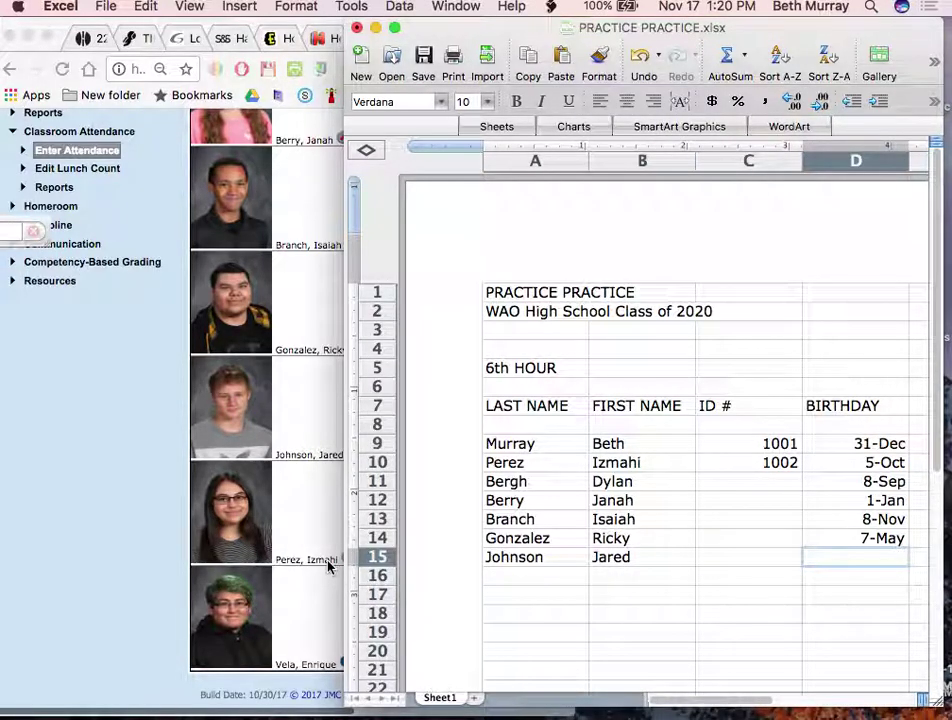
text(April 27)
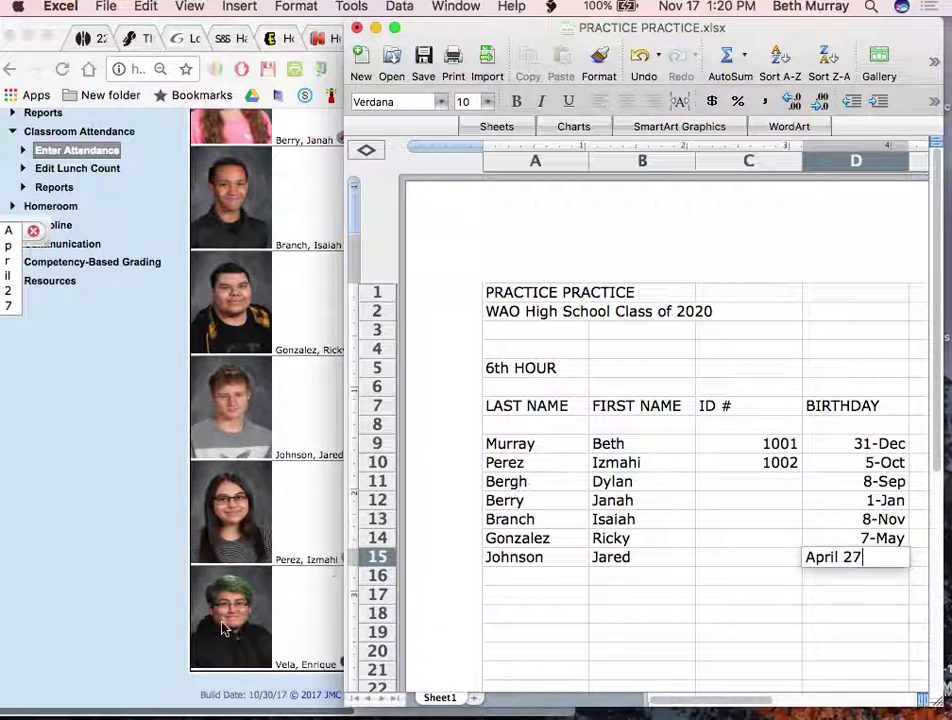
key(Return)
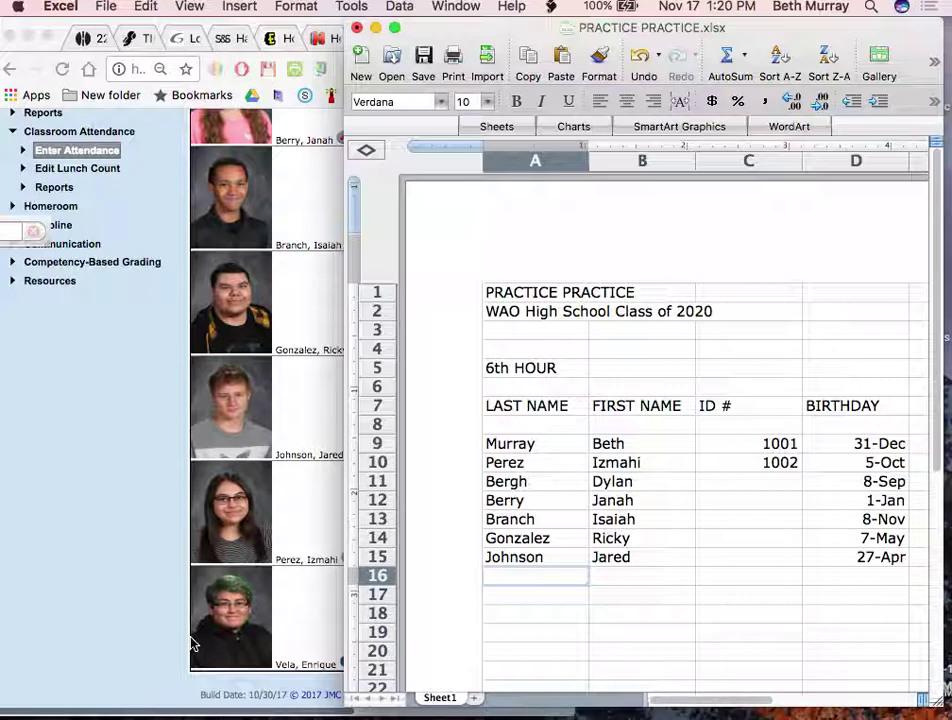
Add the row 16 and 17 students with March 19 birthdays, then correct row 16's birthday to 2/20
text(P)
key(BackSpace)
key(Tab)
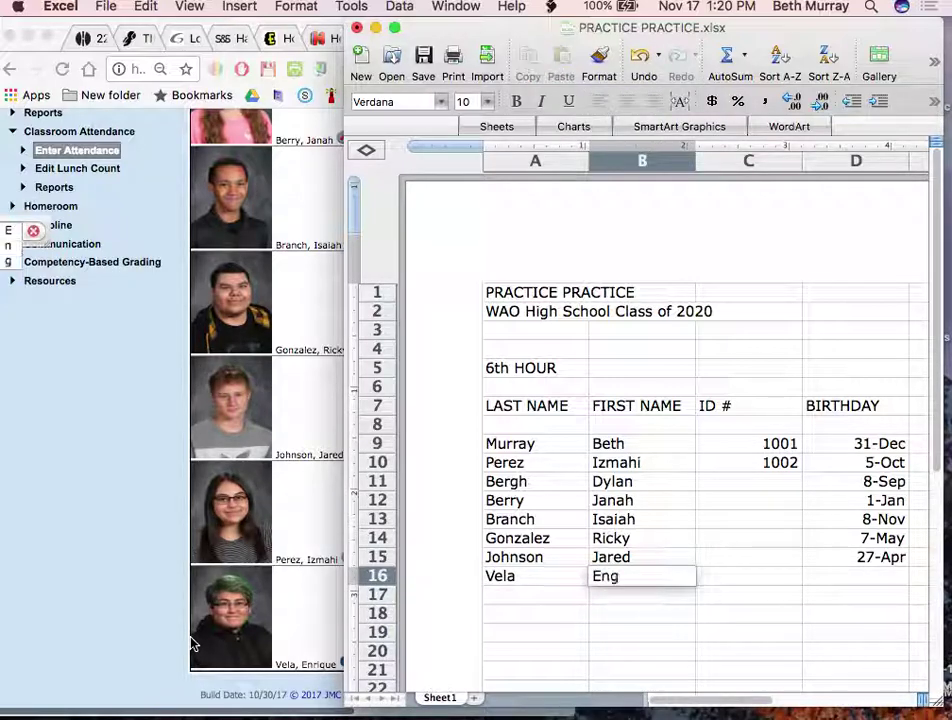
key(Tab)
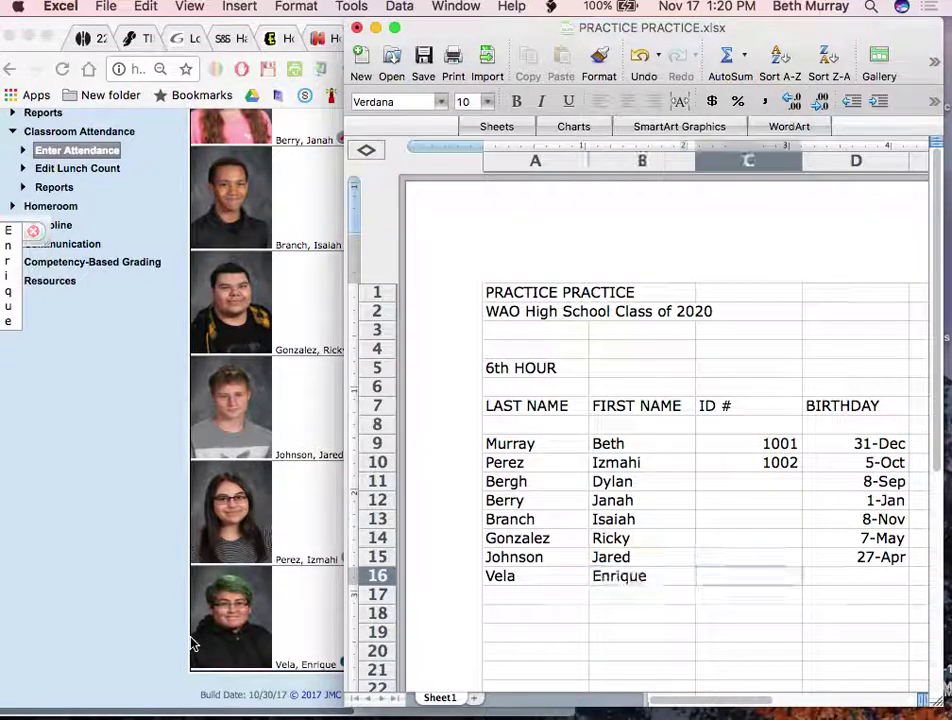
key(Tab)
text(Mar)
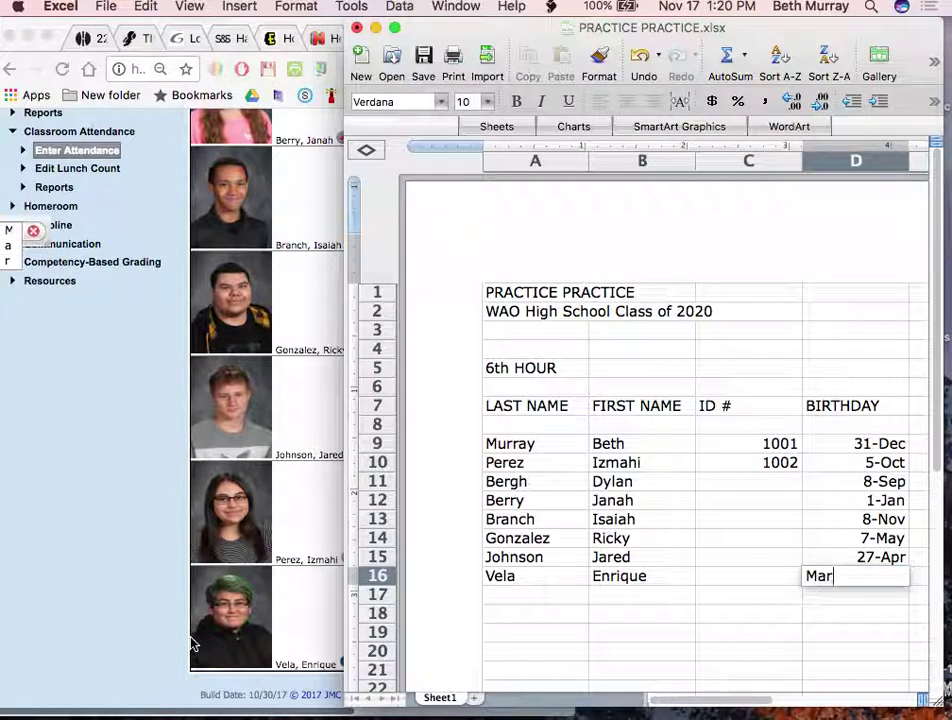
text(ch 19)
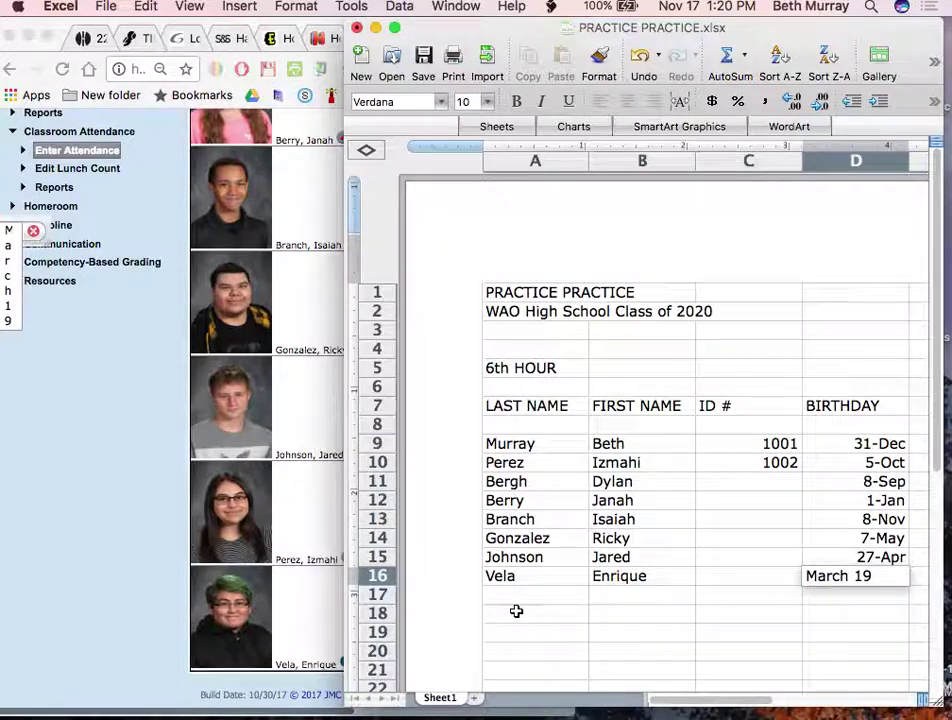
click(514, 612)
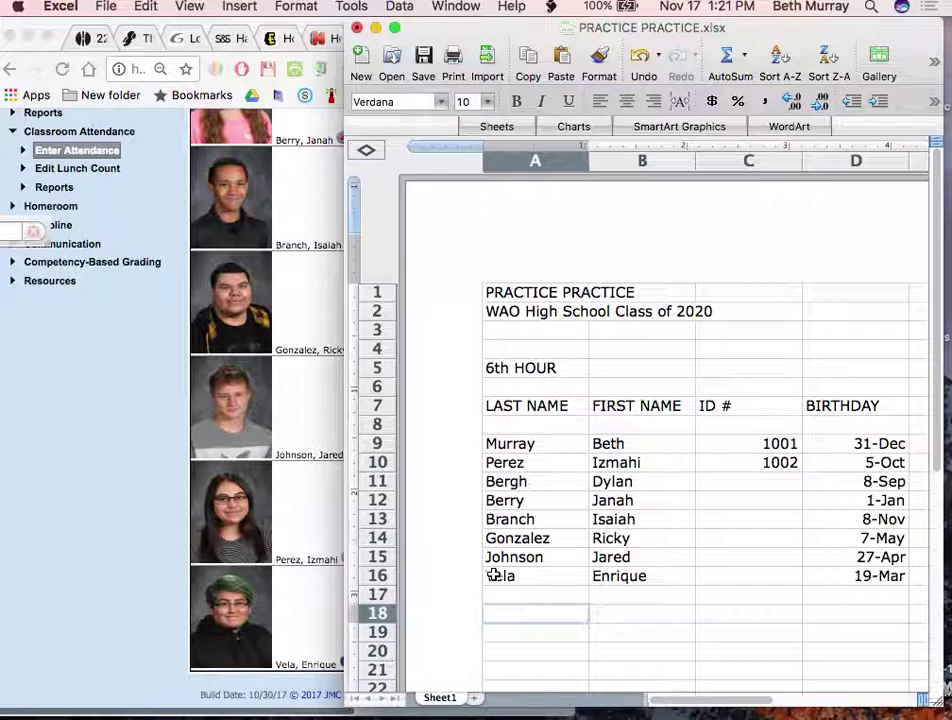
click(527, 597)
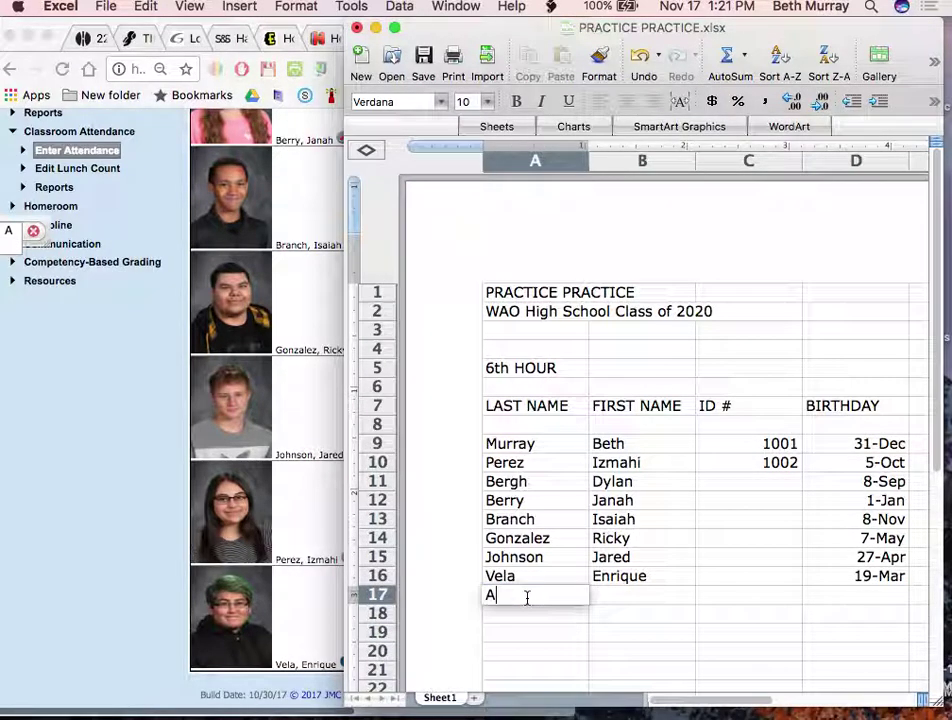
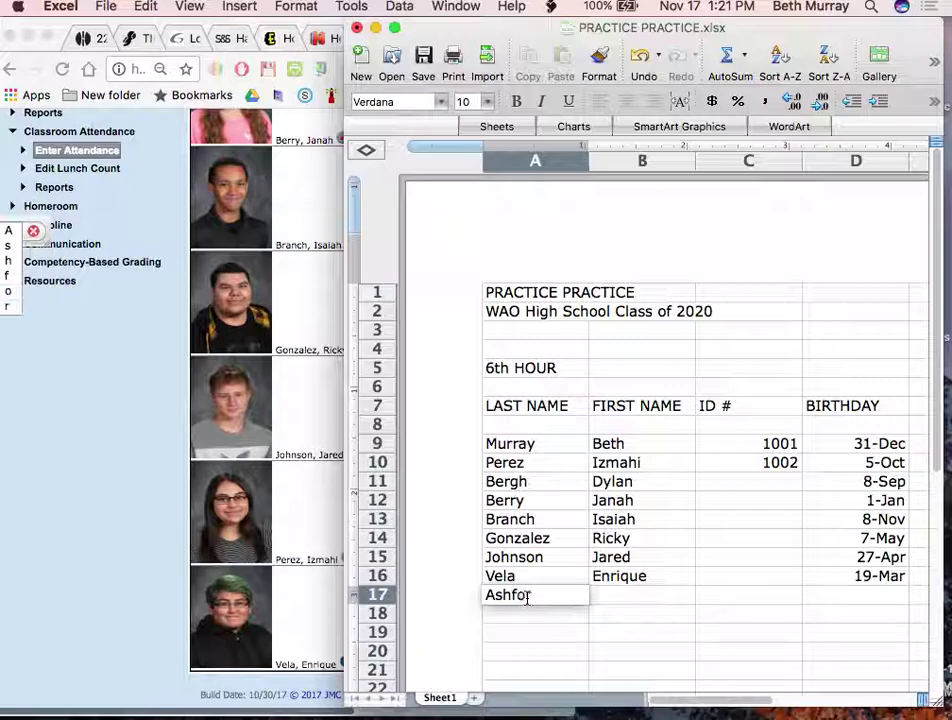
key(Tab)
key(Tab)
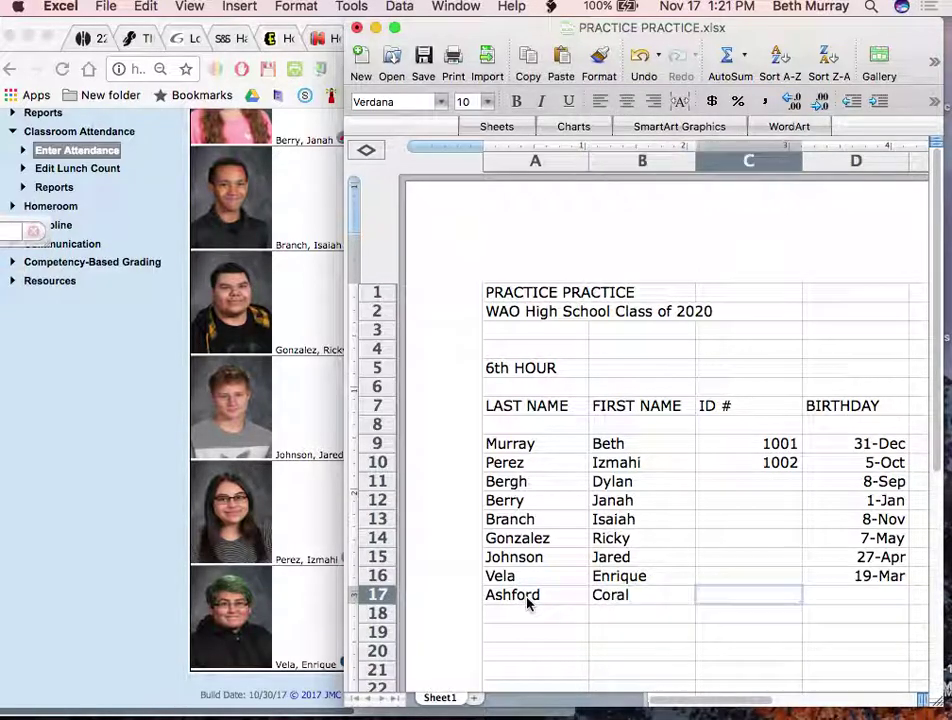
key(Tab)
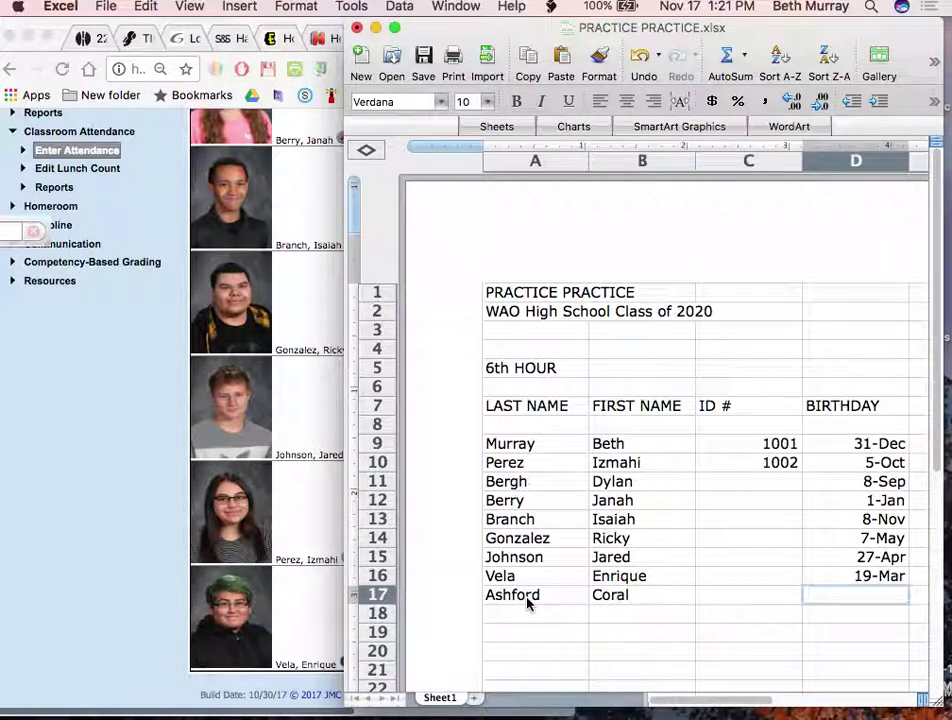
text(Mar)
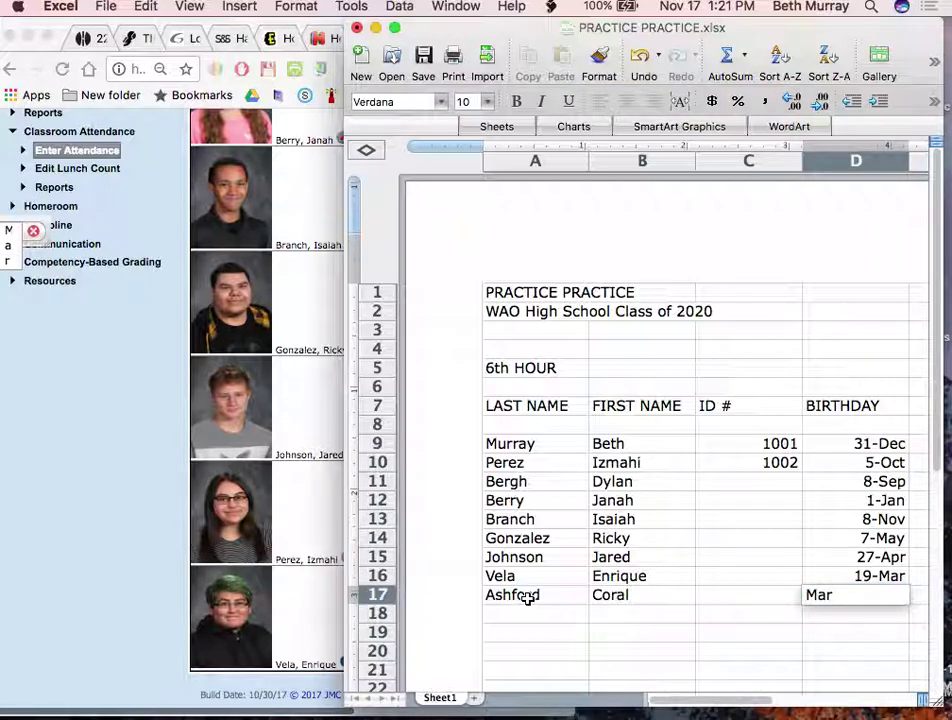
text( 19)
click(858, 578)
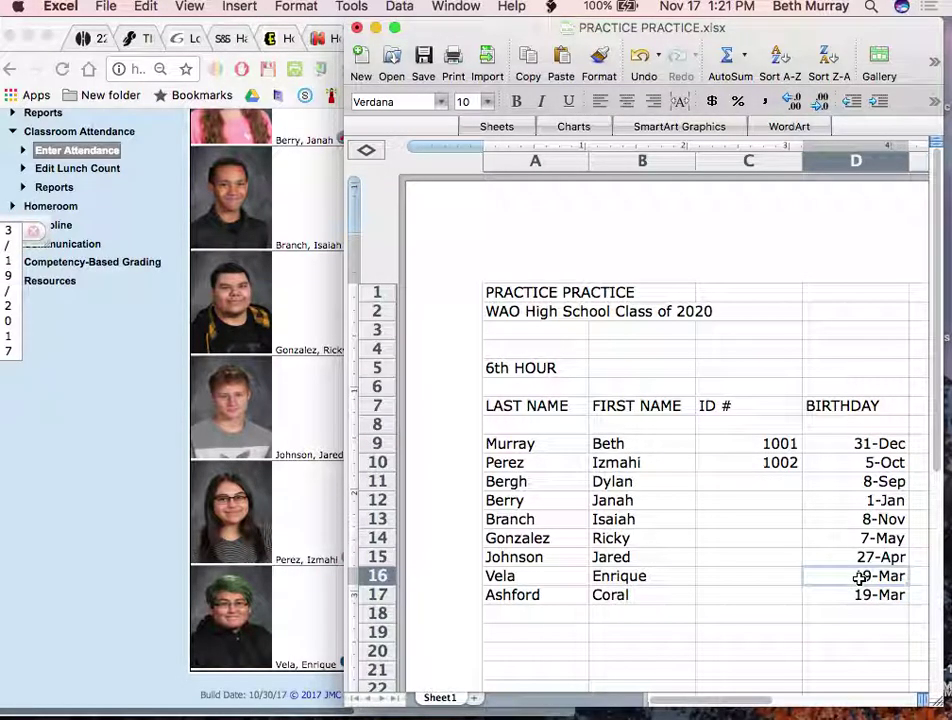
text(2/20)
click(667, 629)
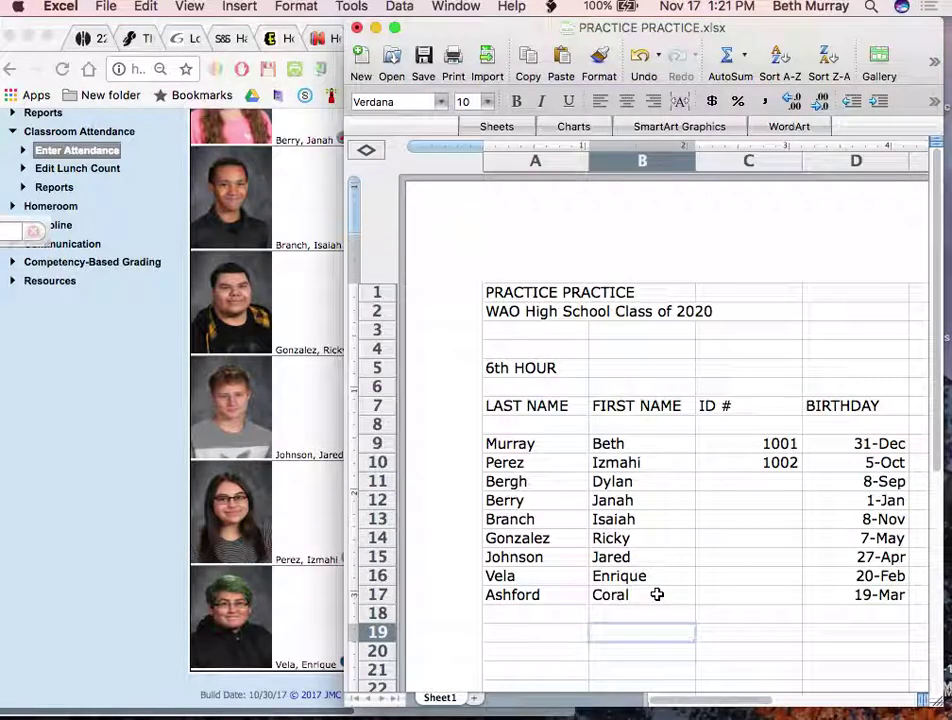
Move the workbook window left and enlarge it so columns A through F are visible
drag(745, 35, 414, 5)
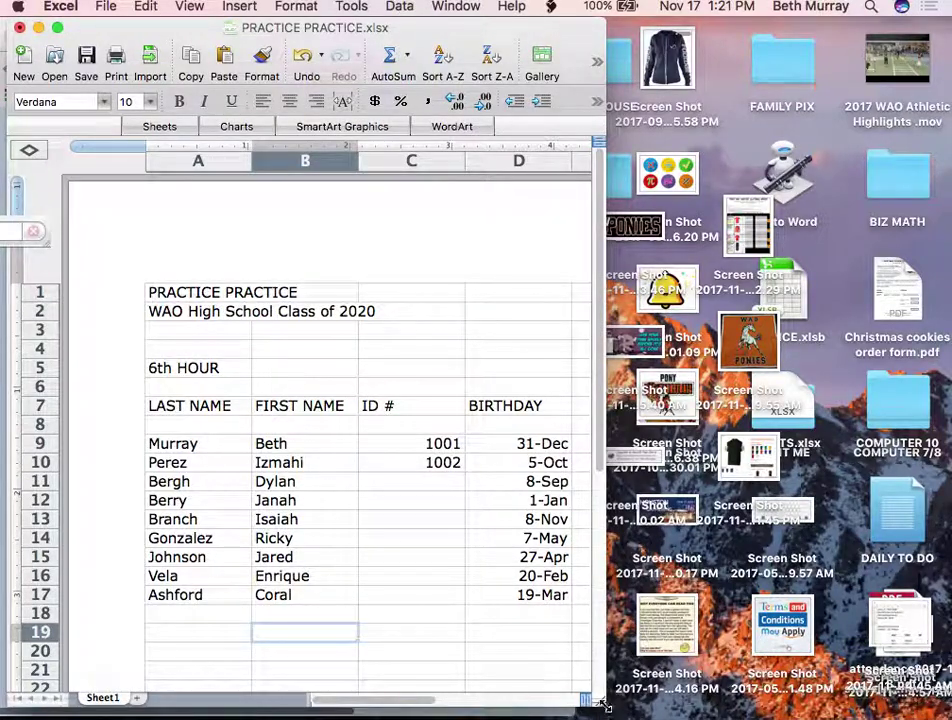
drag(884, 705, 948, 717)
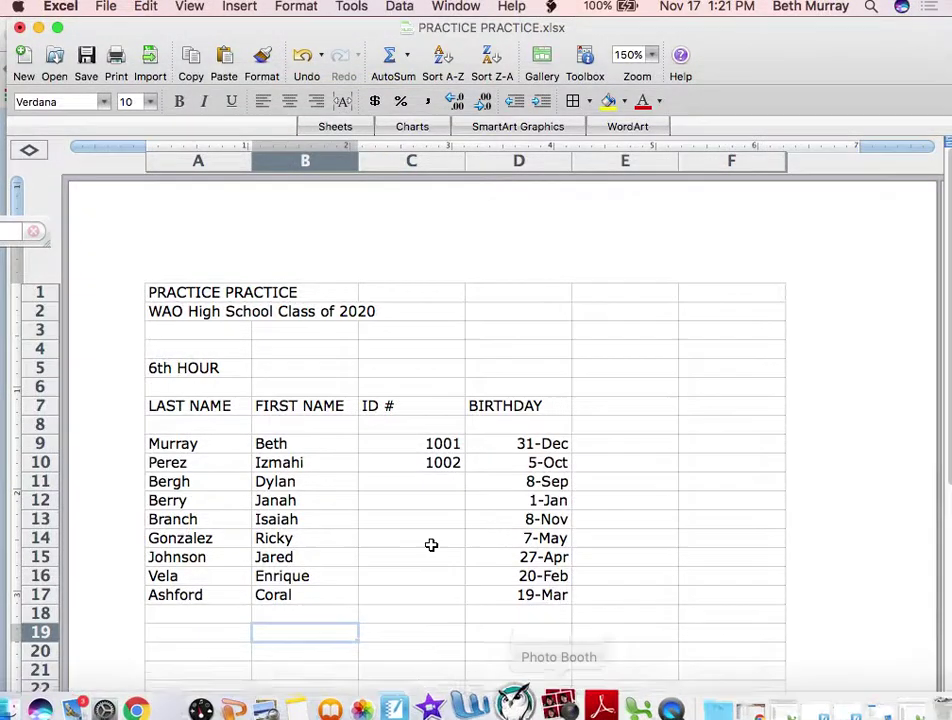
scroll(388, 498, down, 3)
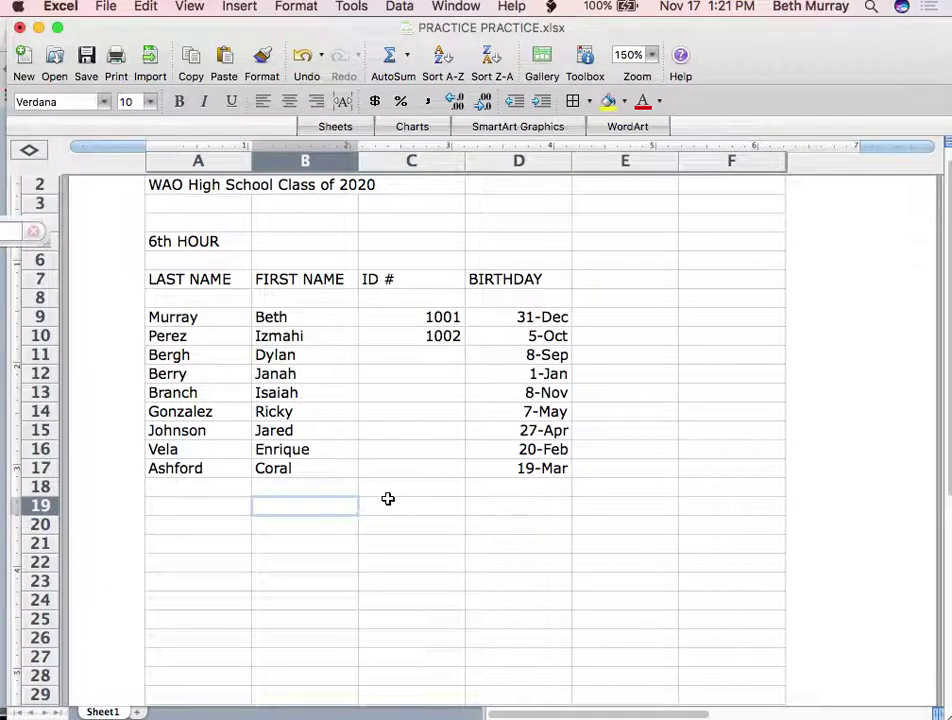
scroll(388, 498, up, 3)
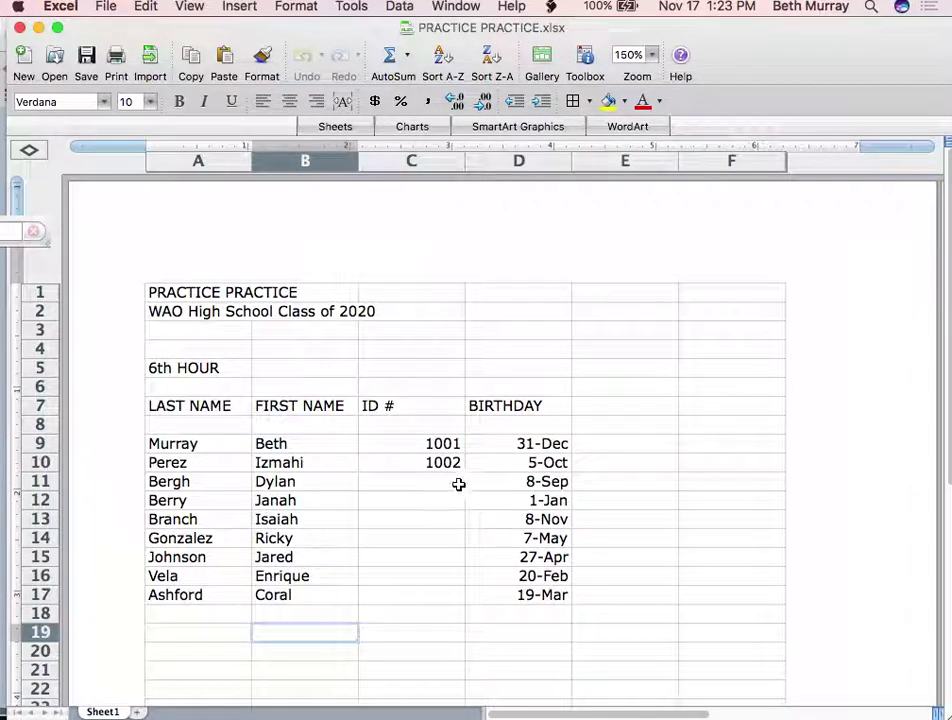
drag(411, 443, 408, 459)
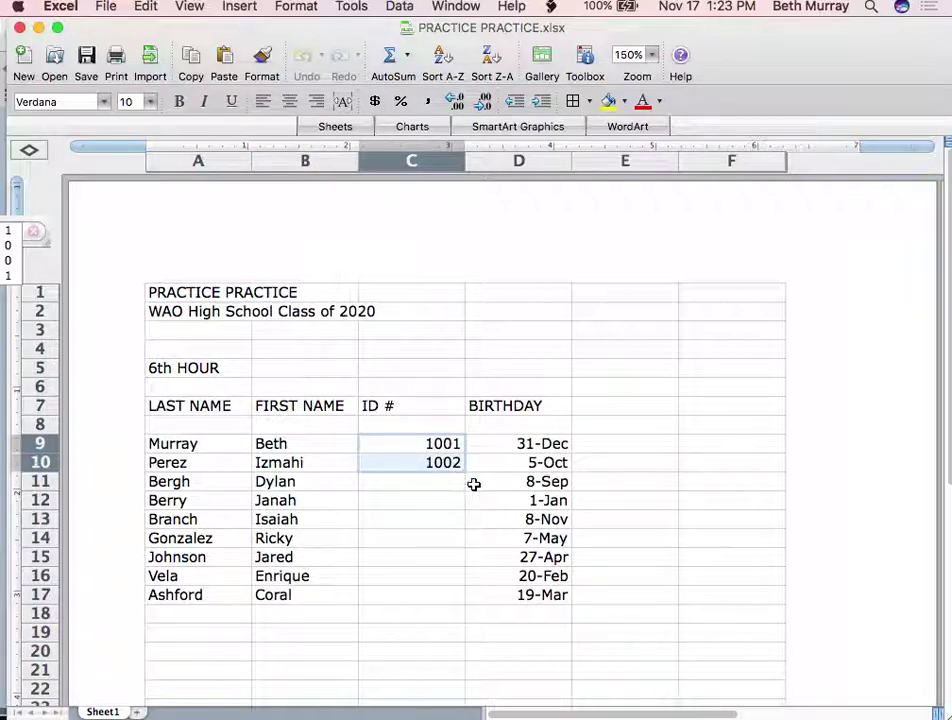
drag(463, 473, 457, 601)
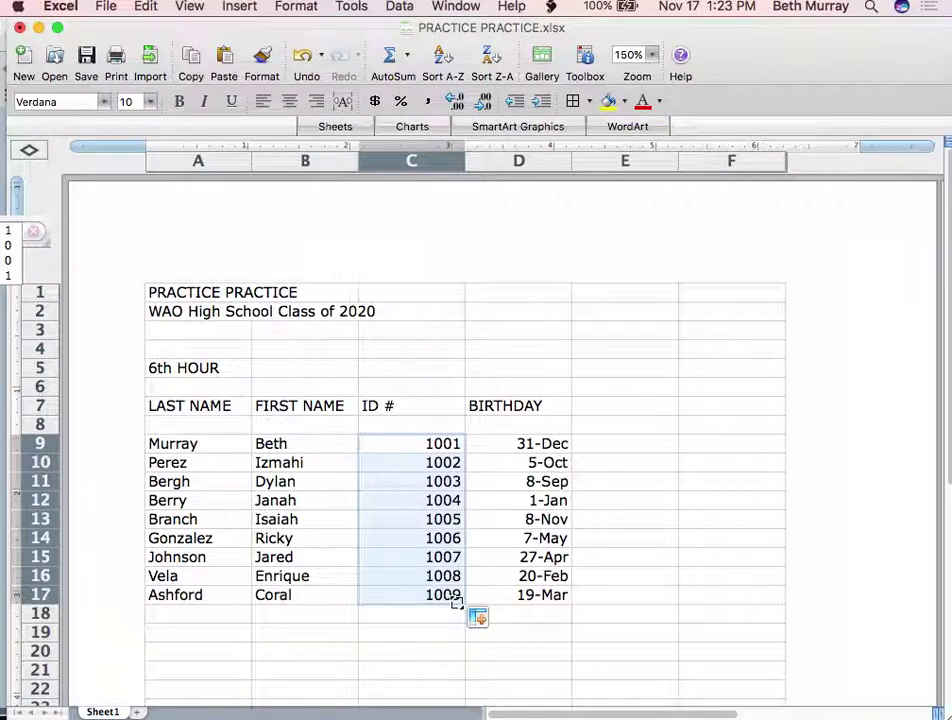
scroll(457, 601, down, 5)
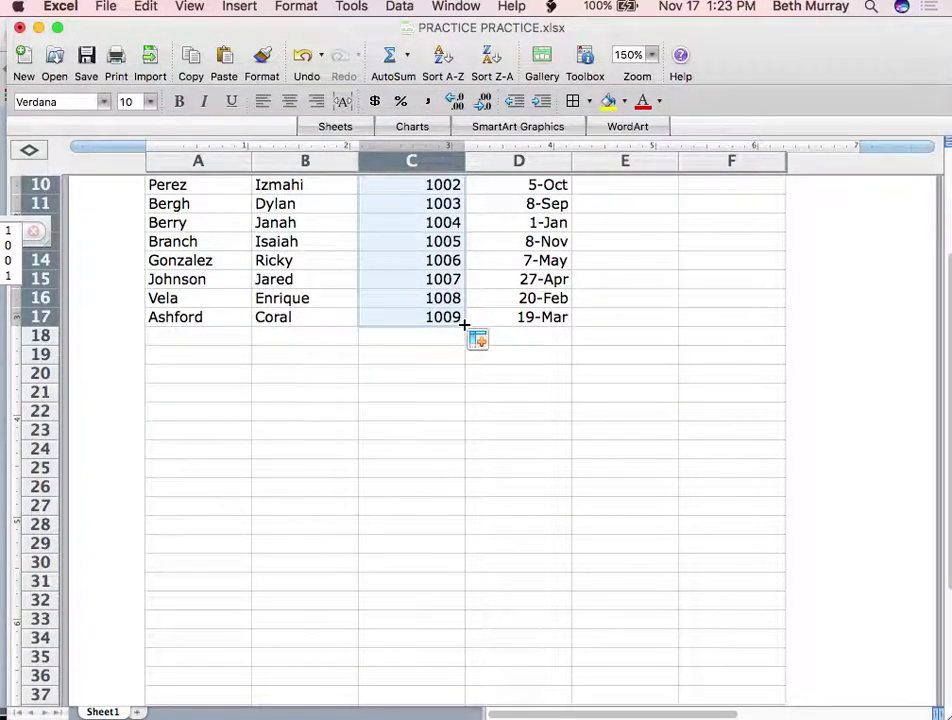
drag(464, 325, 461, 575)
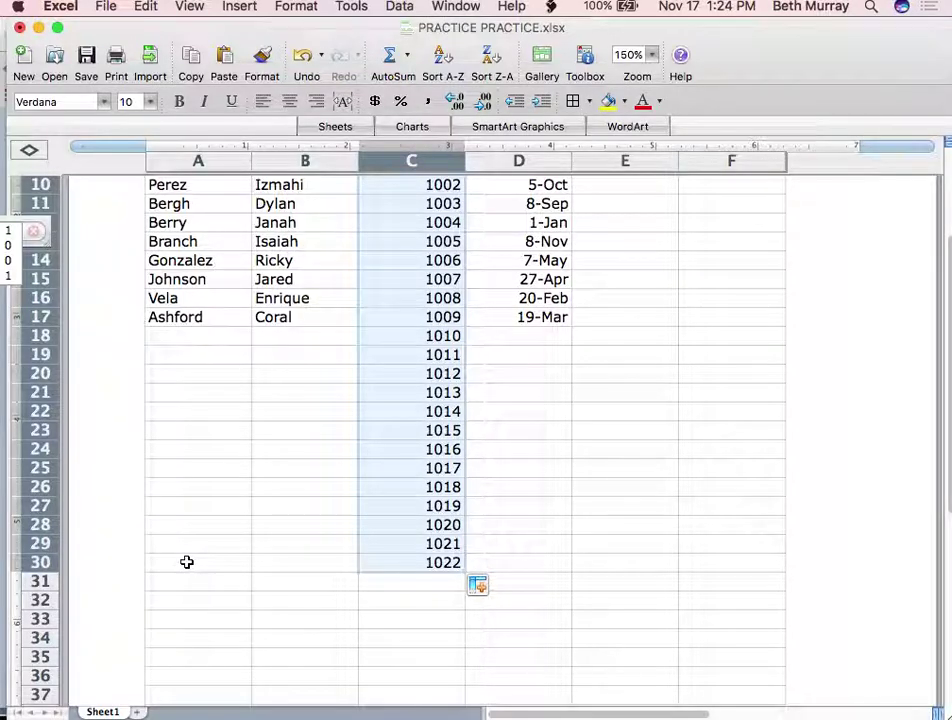
scroll(186, 562, up, 3)
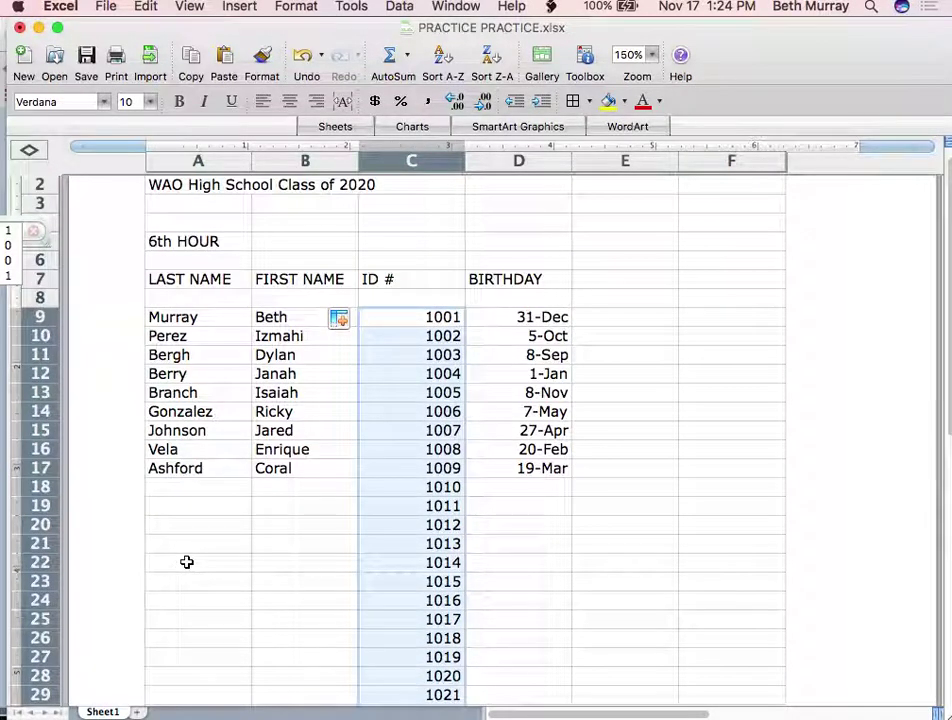
scroll(186, 562, down, 3)
scroll(186, 561, down, 1)
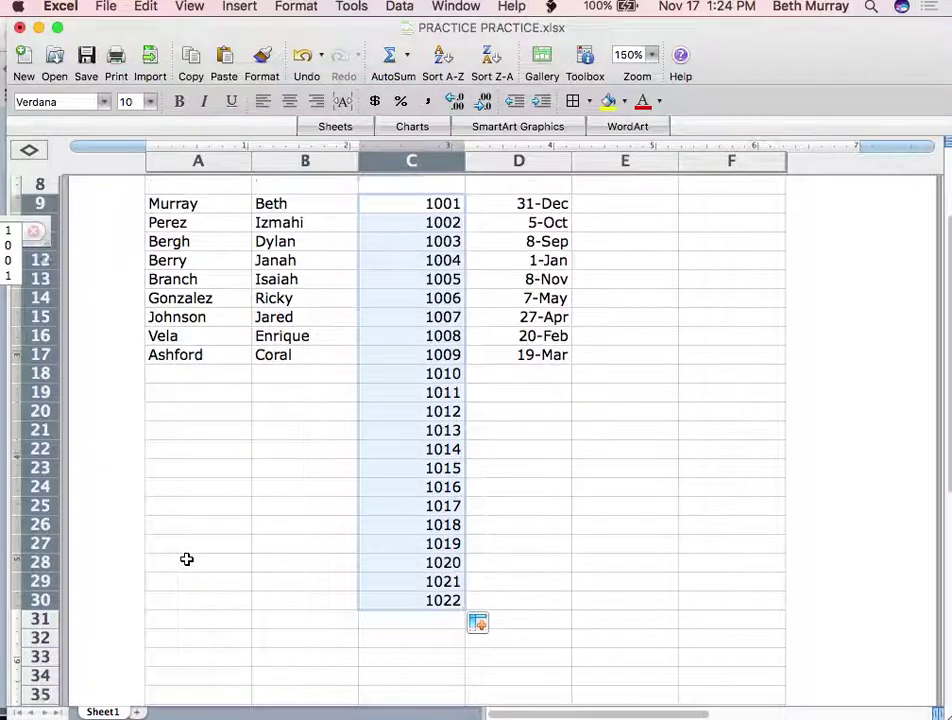
scroll(186, 561, up, 2)
scroll(186, 559, up, 2)
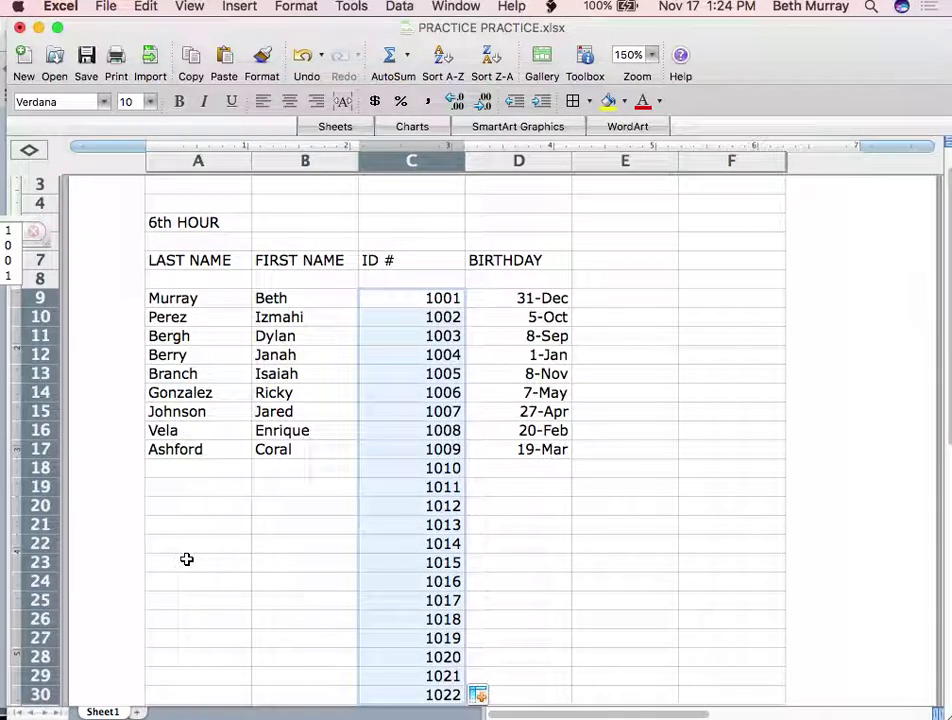
scroll(186, 559, down, 4)
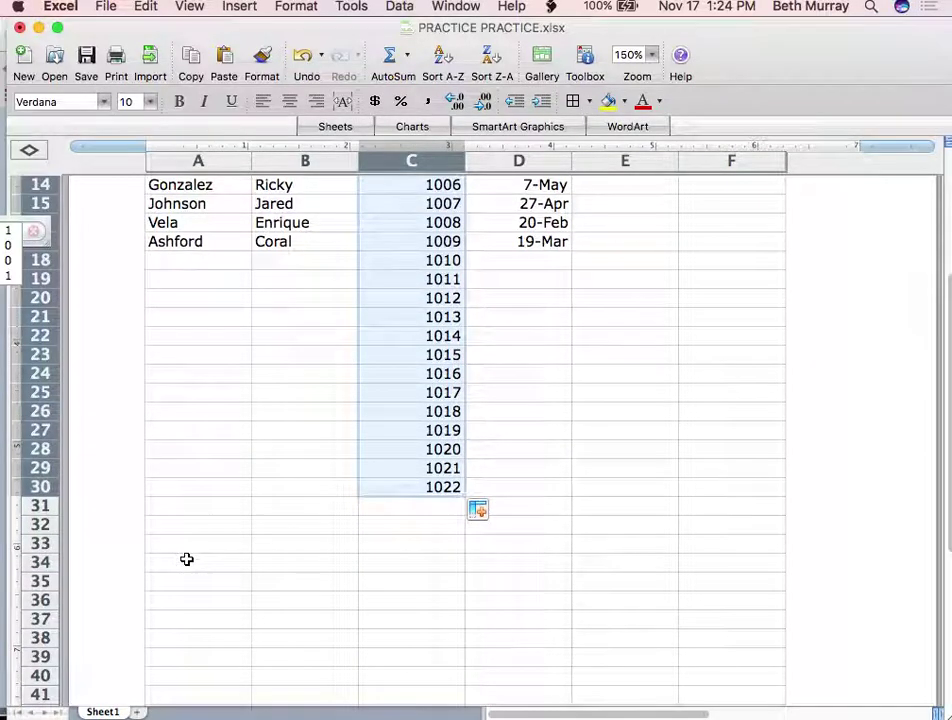
scroll(186, 559, up, 3)
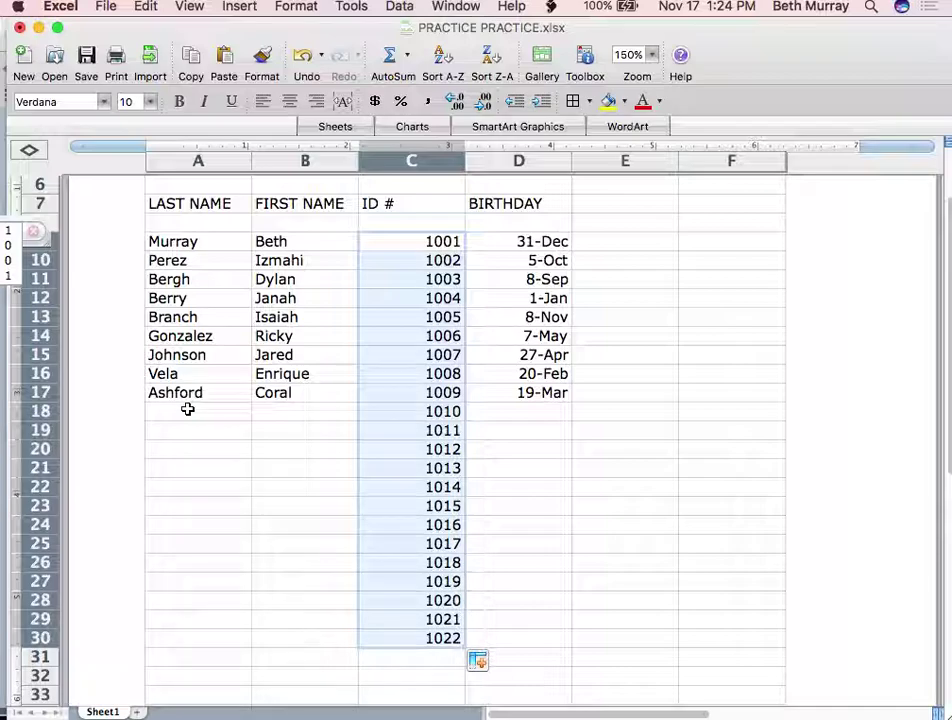
click(184, 470)
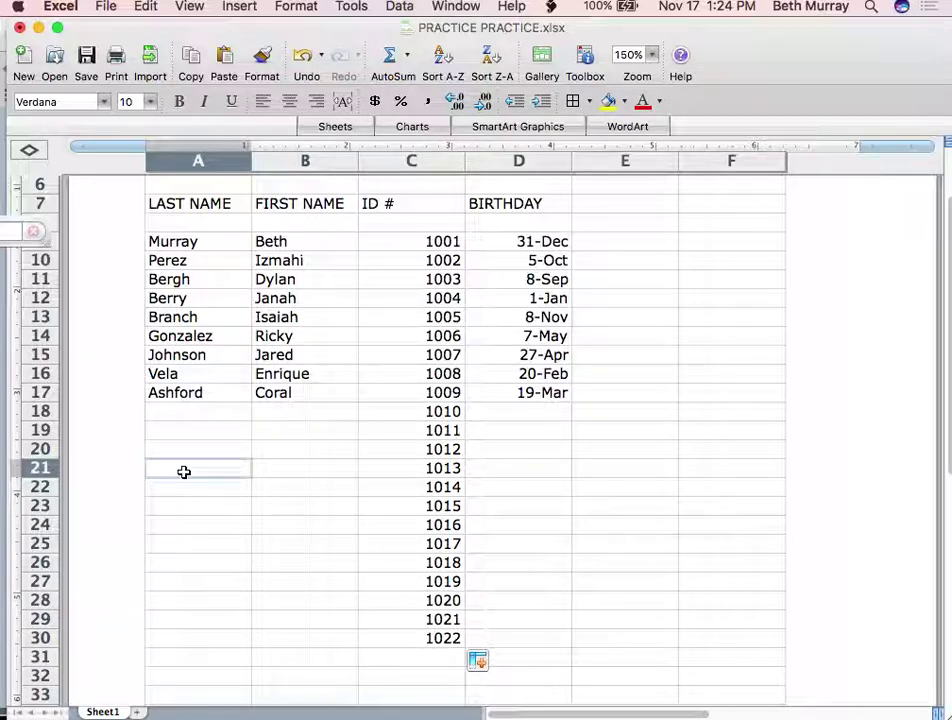
scroll(184, 472, up, 3)
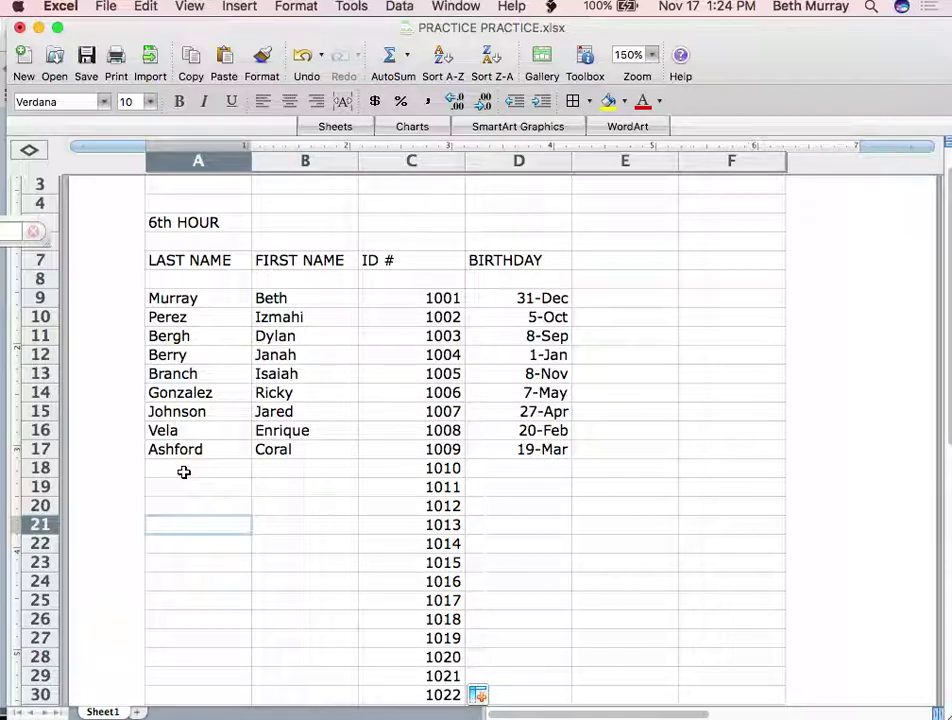
Enter the row 21 student's last and first names with birthday 4-Jul
text(And)
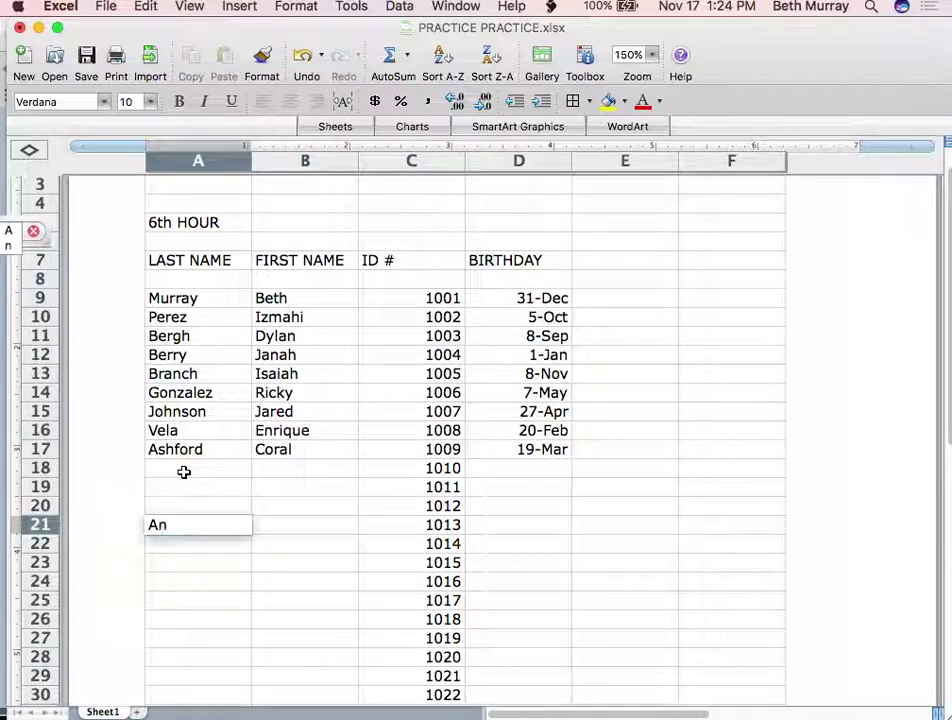
key(BackSpace)
key(BackSpace)
key(BackSpace)
key(Tab)
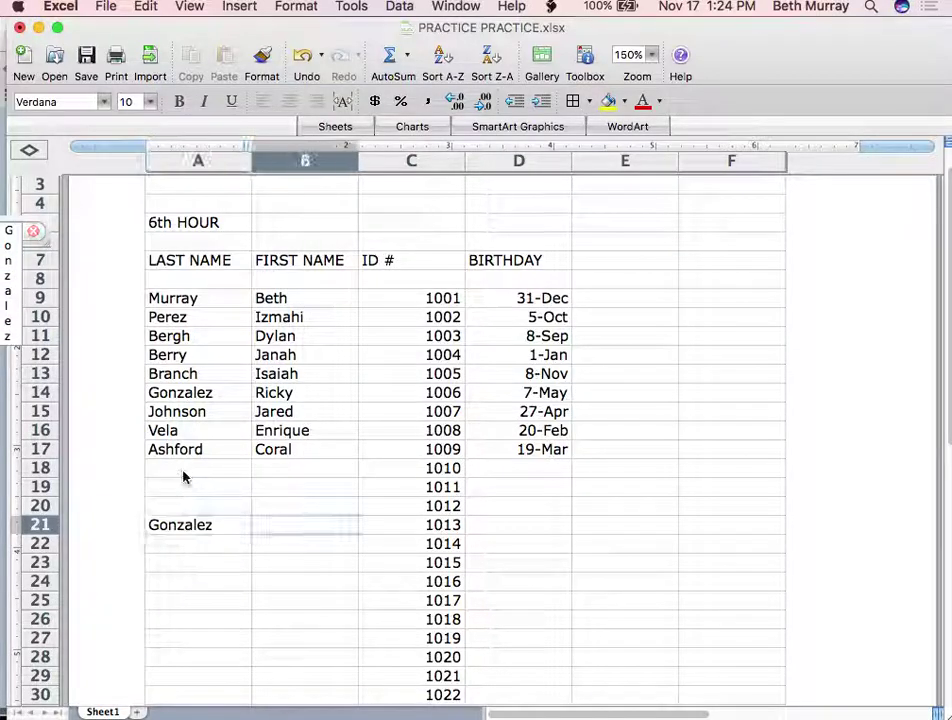
key(Tab)
key(Tab)
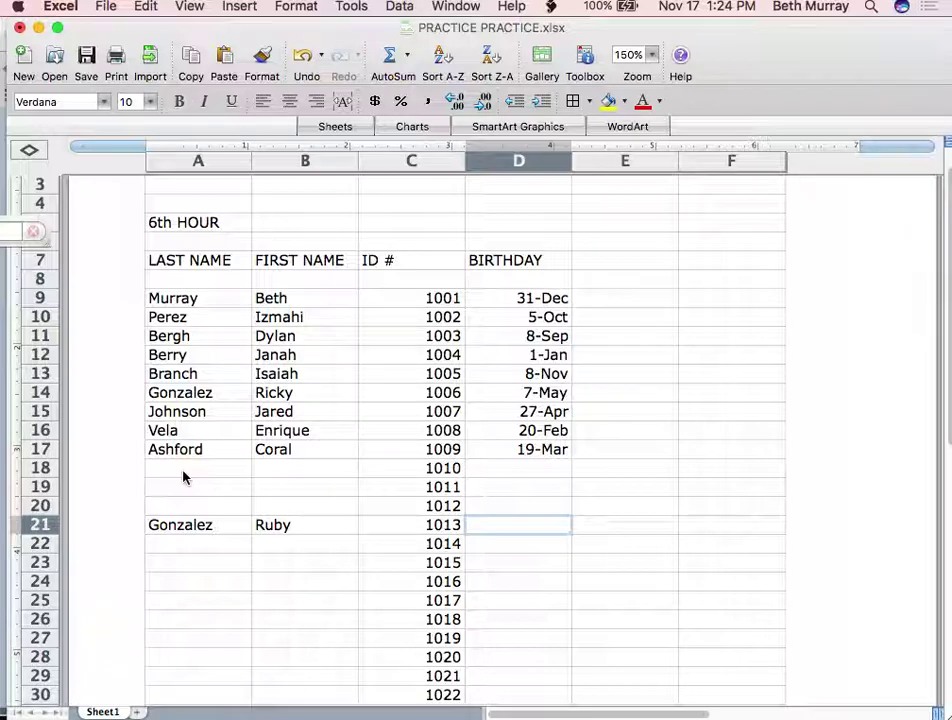
text(July 4)
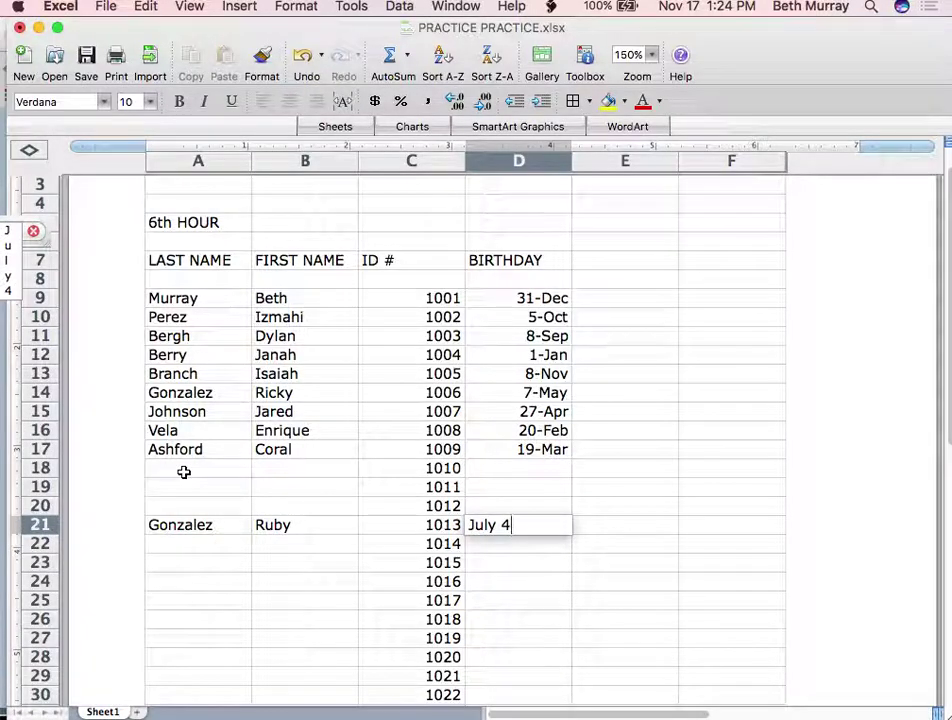
key(Return)
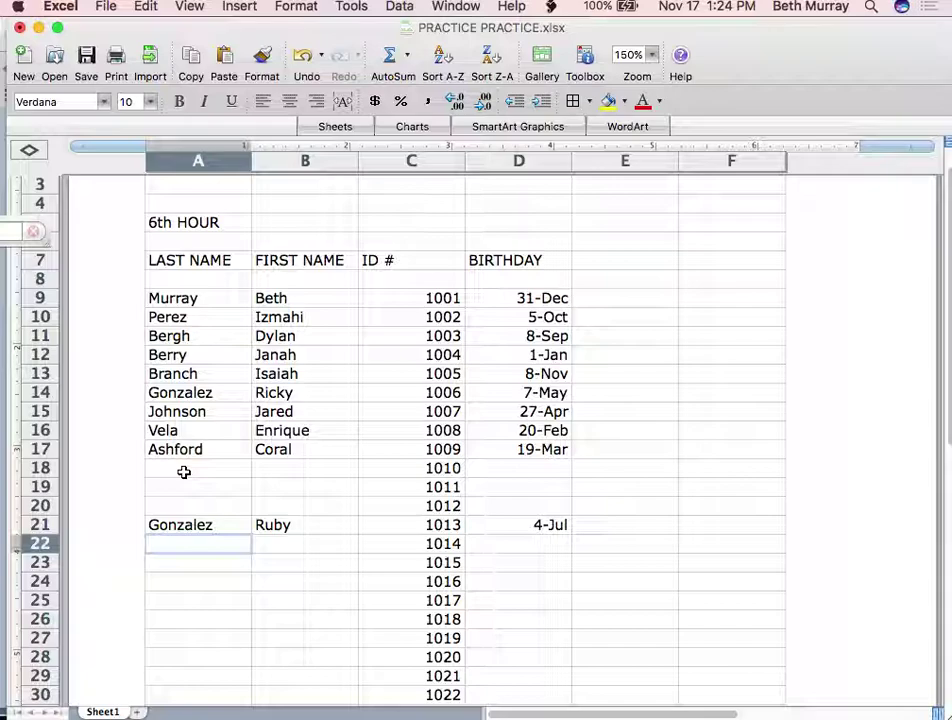
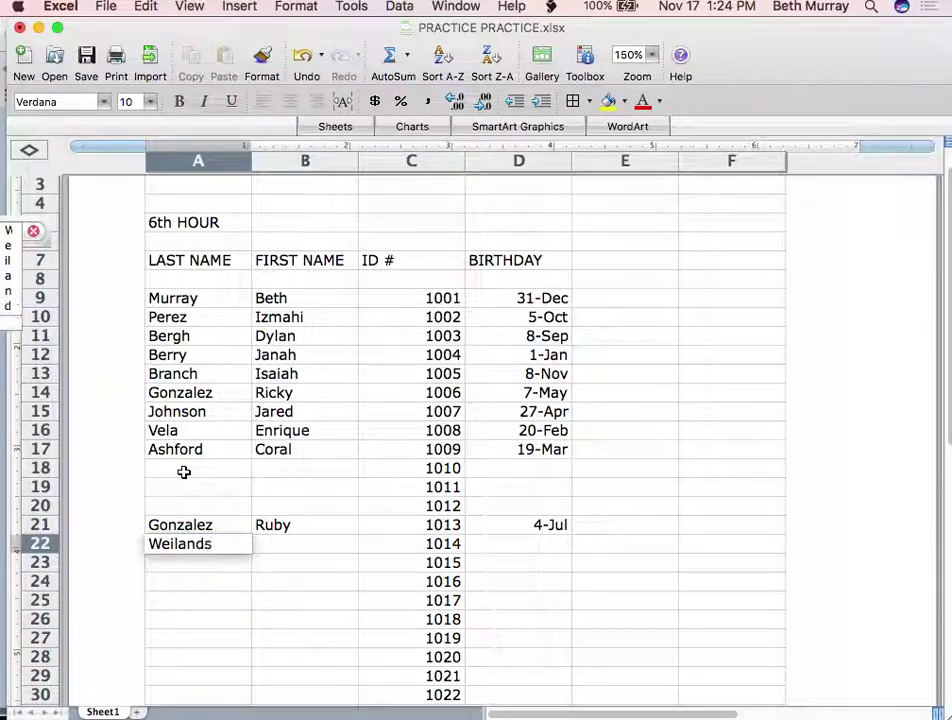
Enter the row 22 student's last and first names with birthday 6-Jun
key(Tab)
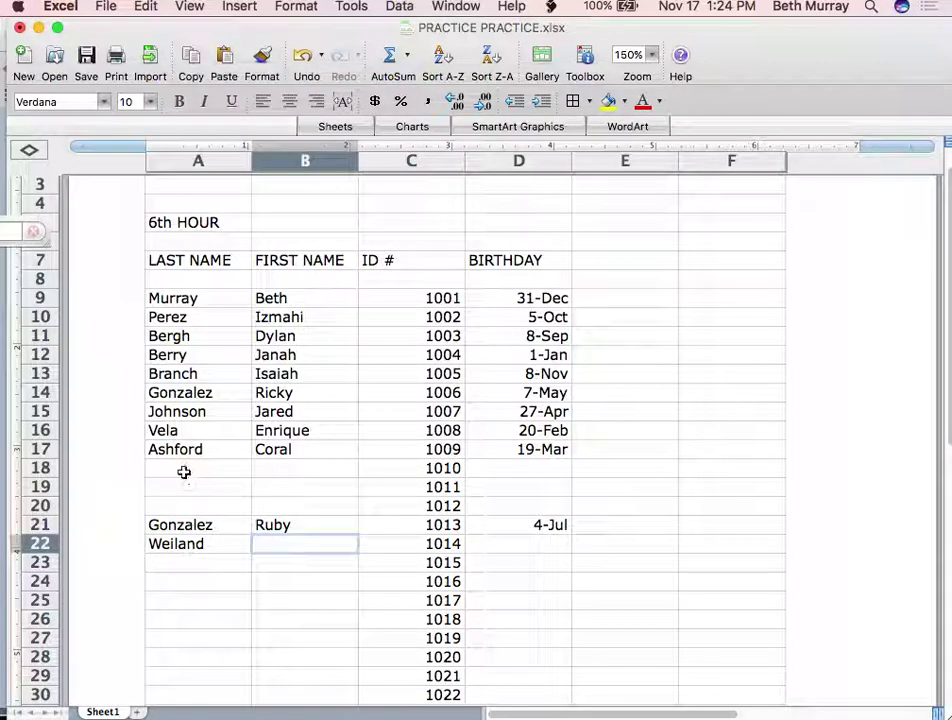
key(Tab)
key(Tab)
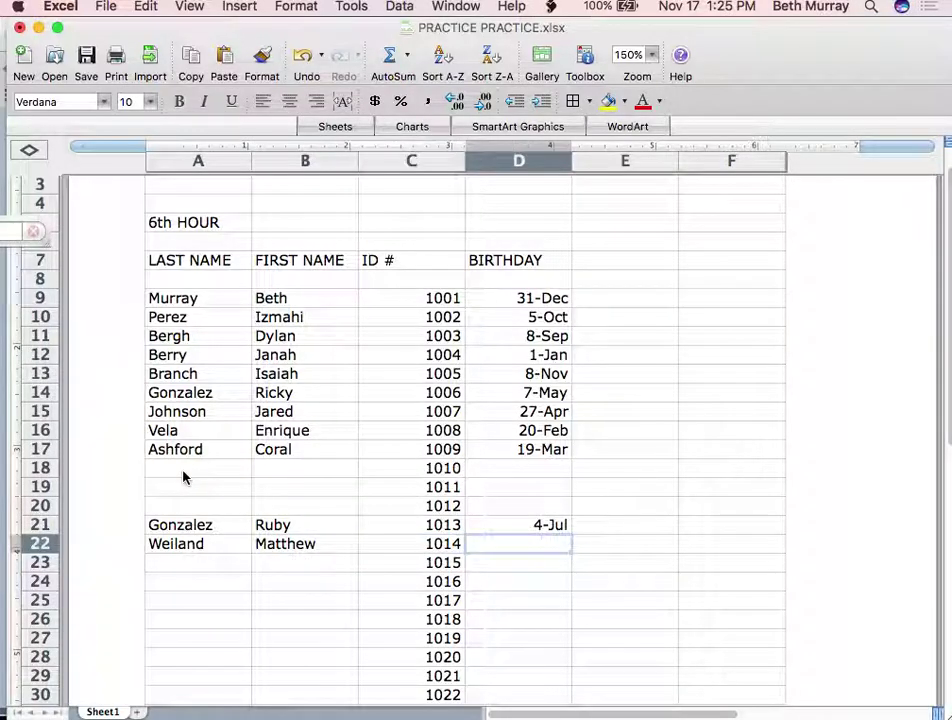
text(6/6)
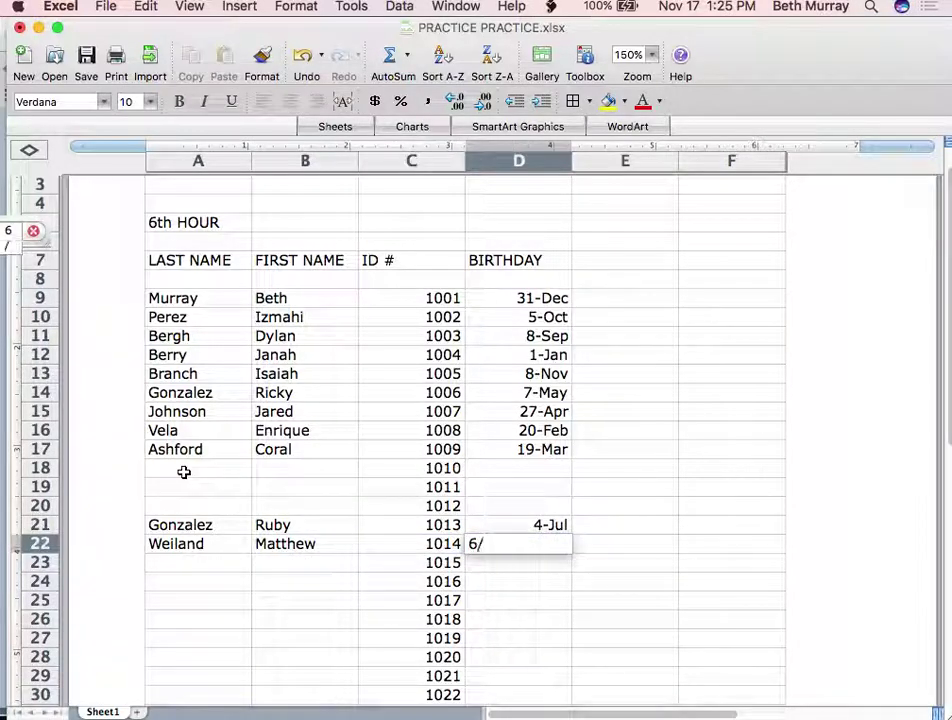
key(Return)
key(Left)
key(Left)
key(Left)
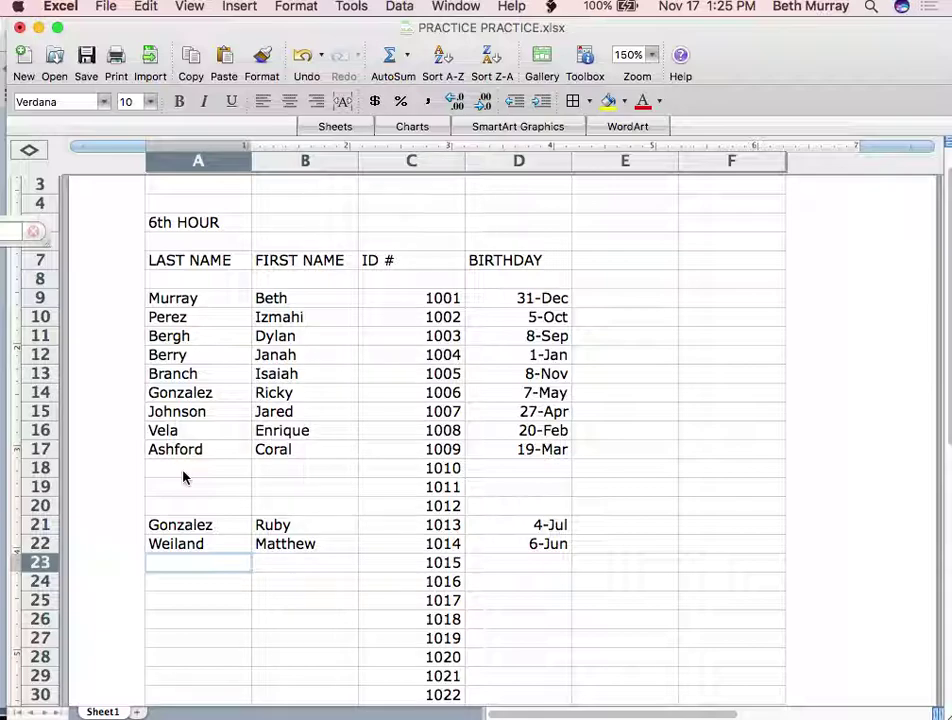
Enter the row 23 student's last and first names with birthday 5-Jan
key(Tab)
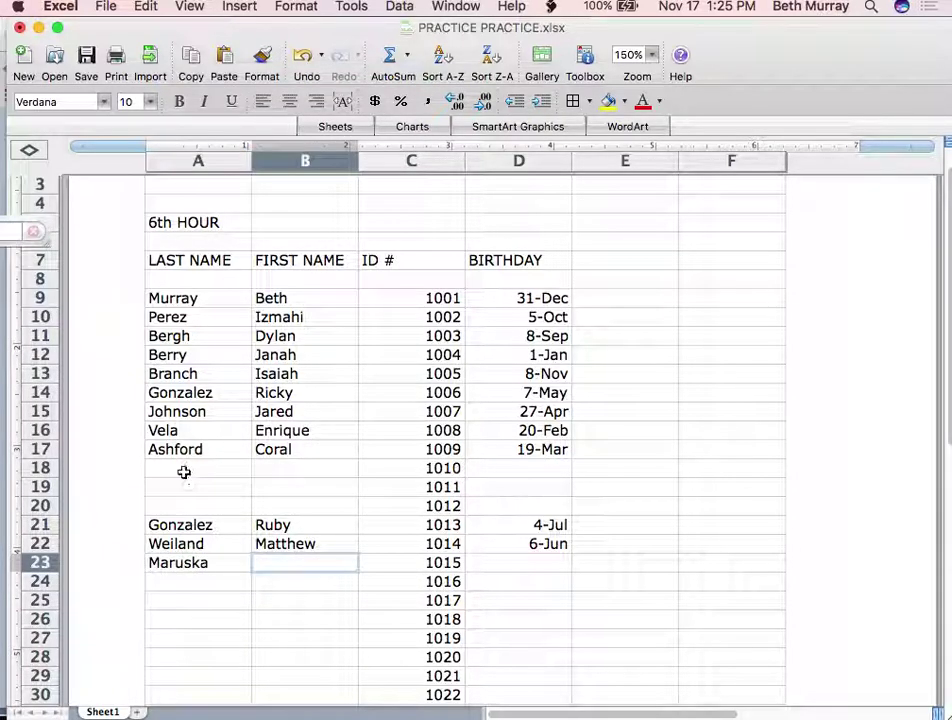
key(Tab)
key(Tab)
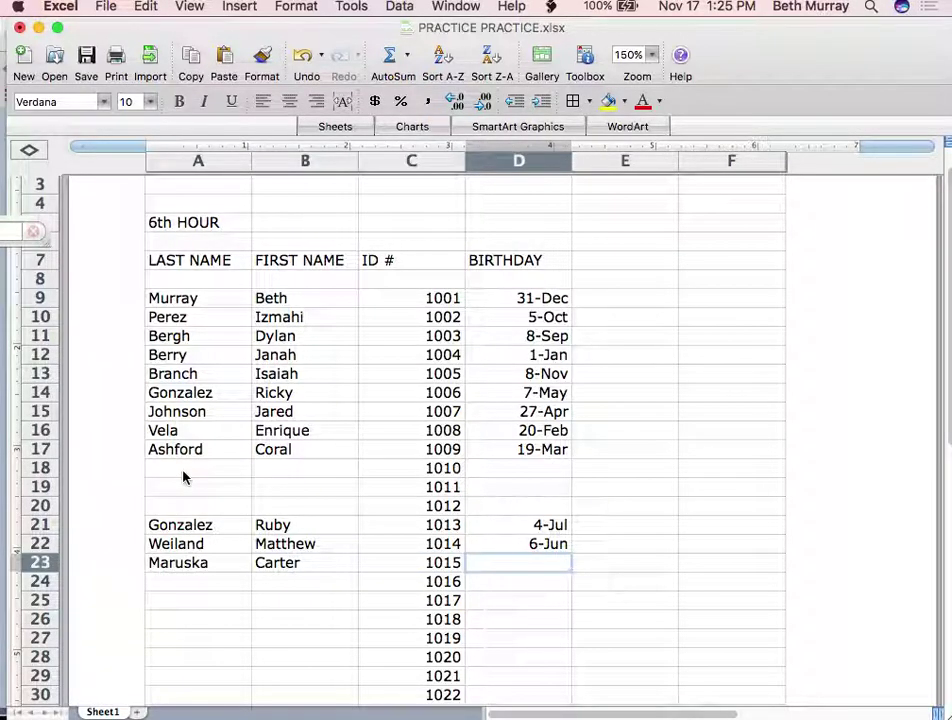
text(1-)
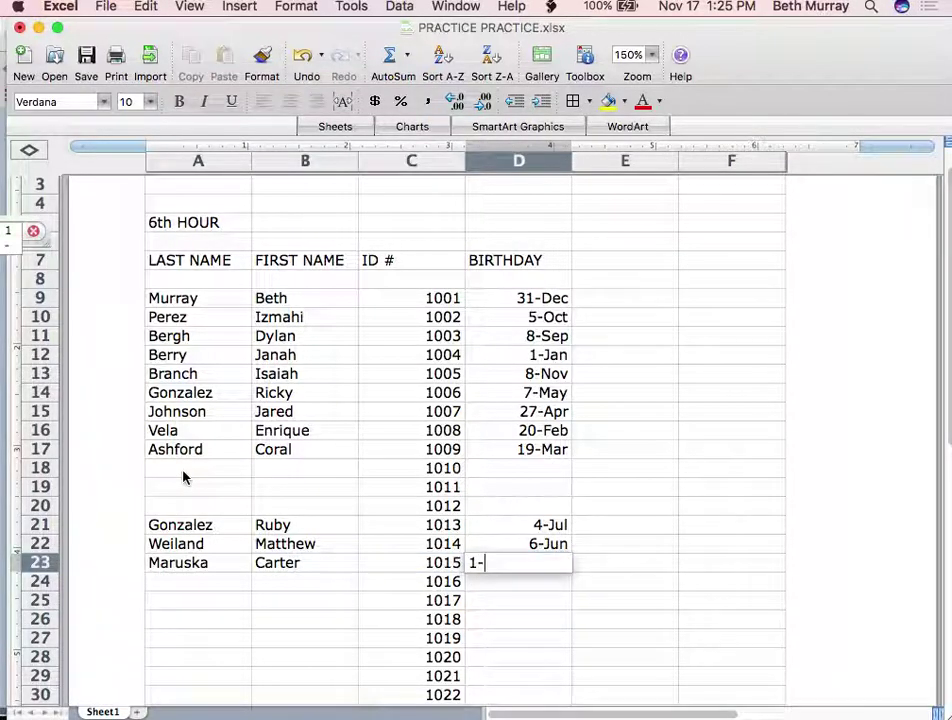
text(5)
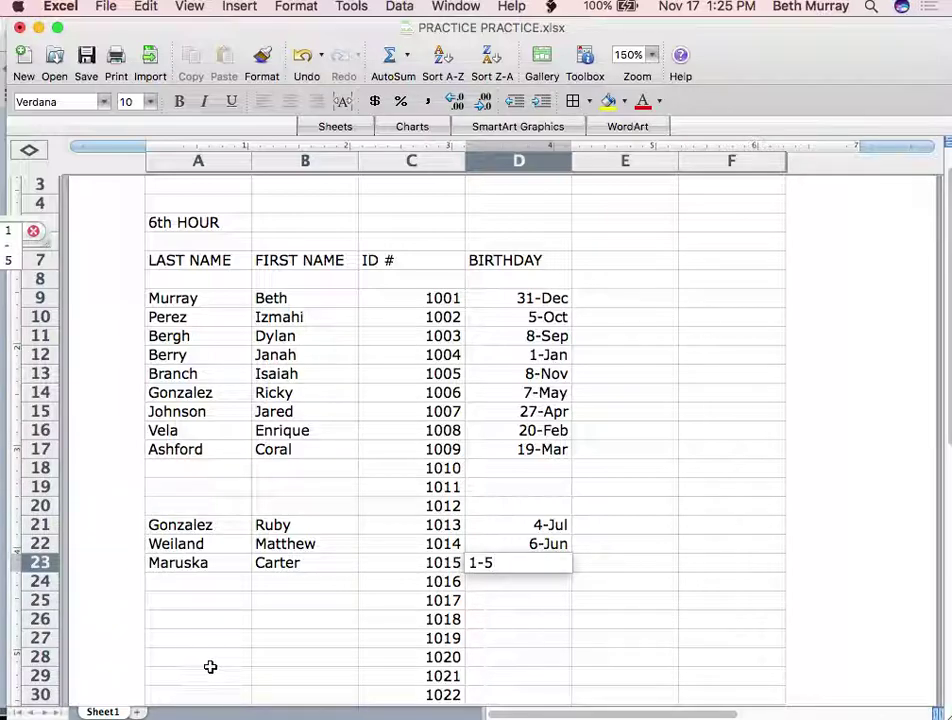
click(214, 658)
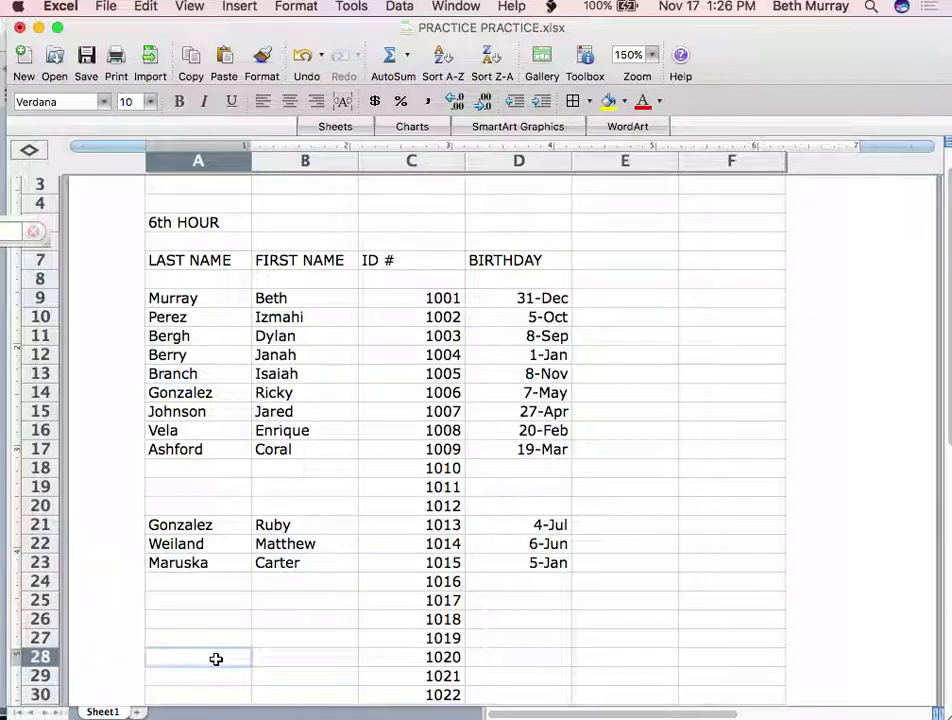
scroll(269, 639, up, 3)
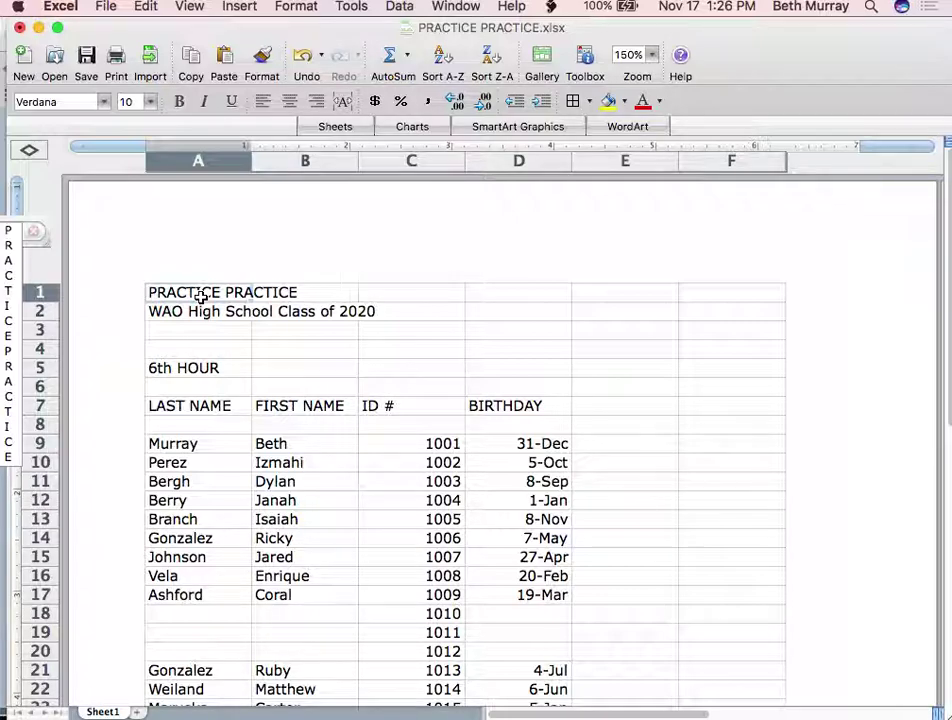
Set the A1 title's font size to 20 points after briefly trying 22
click(150, 101)
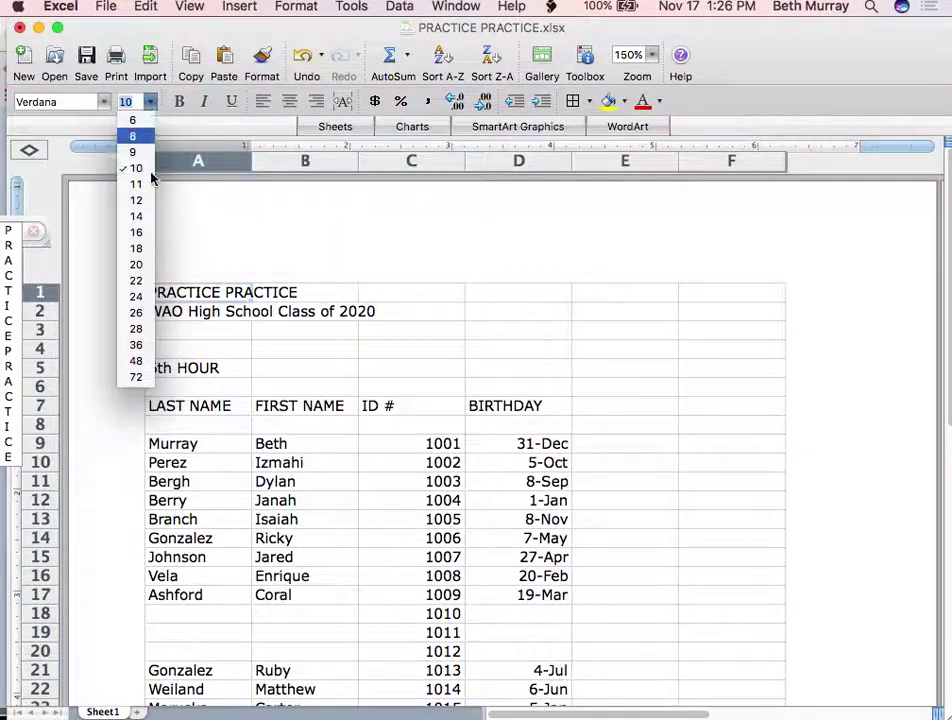
click(136, 280)
click(150, 101)
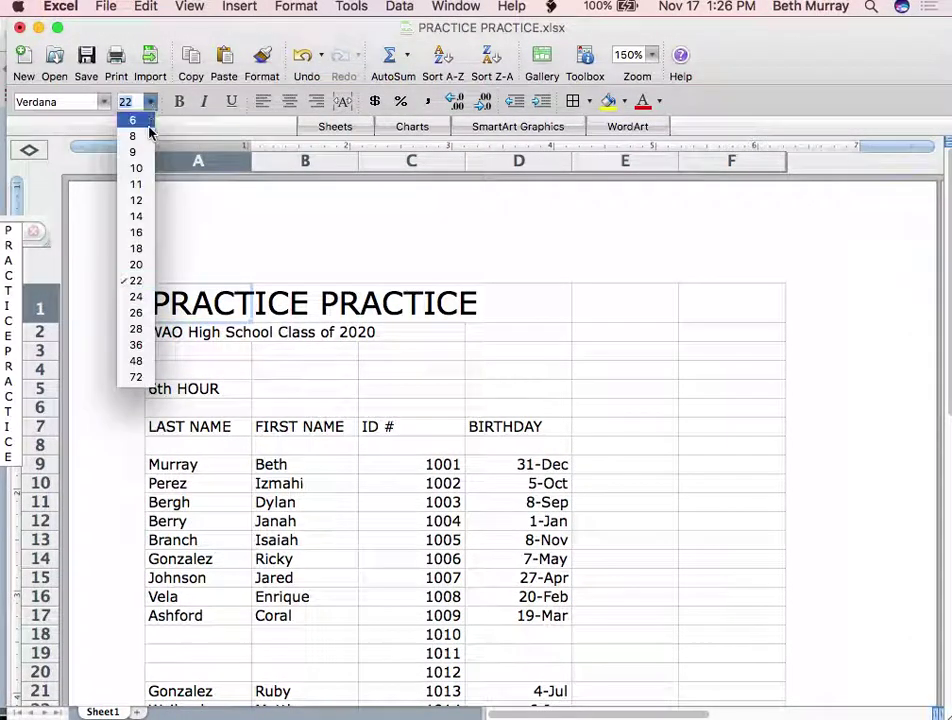
click(136, 280)
click(151, 101)
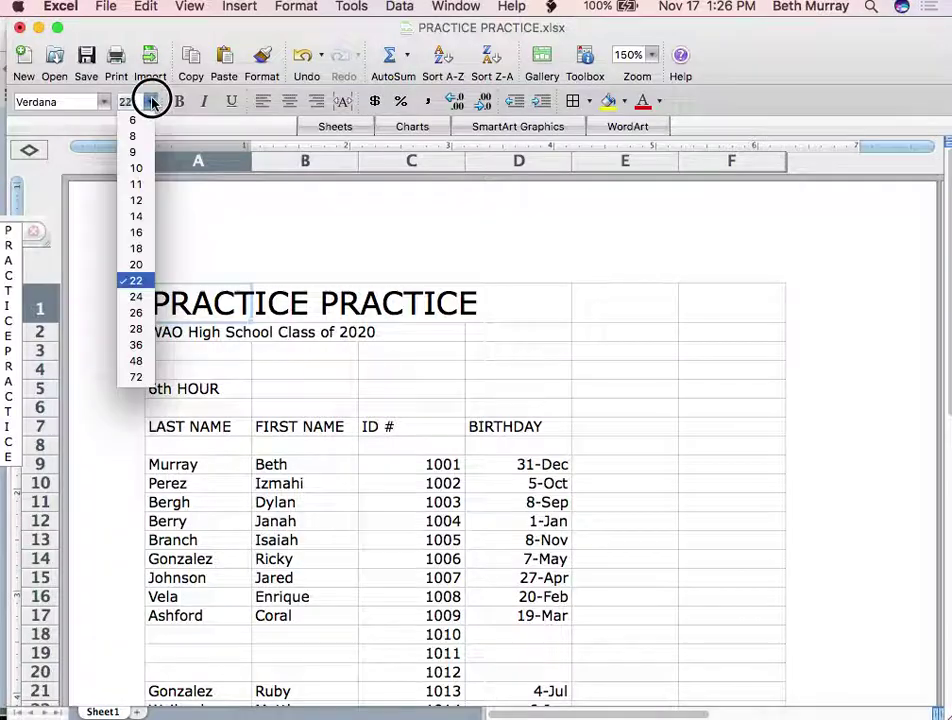
click(148, 265)
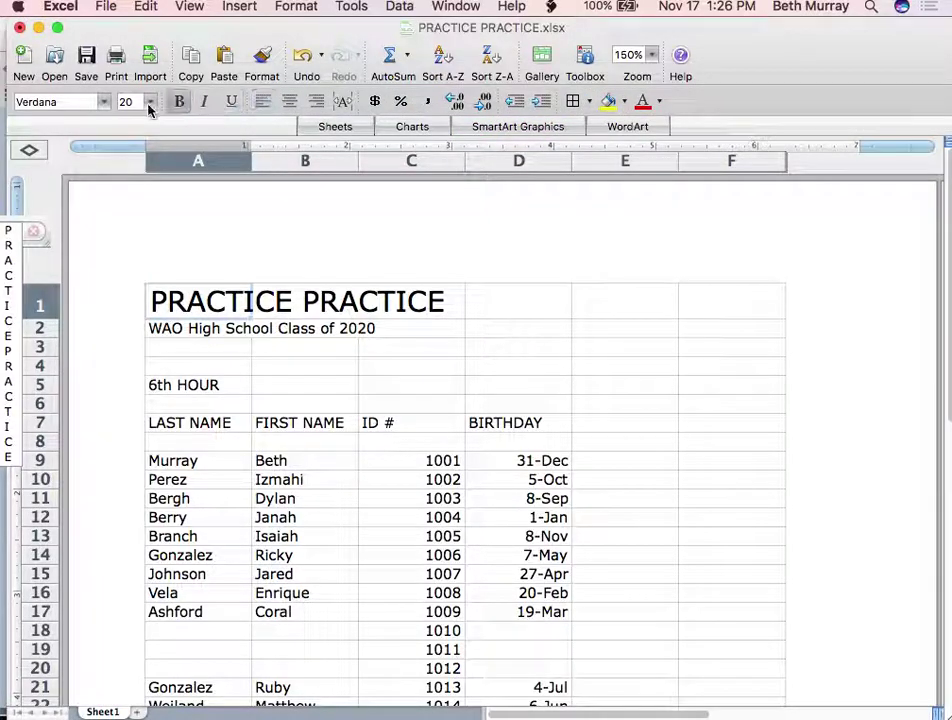
Browse the font list and set the A1 title to Lucida Grande
click(190, 8)
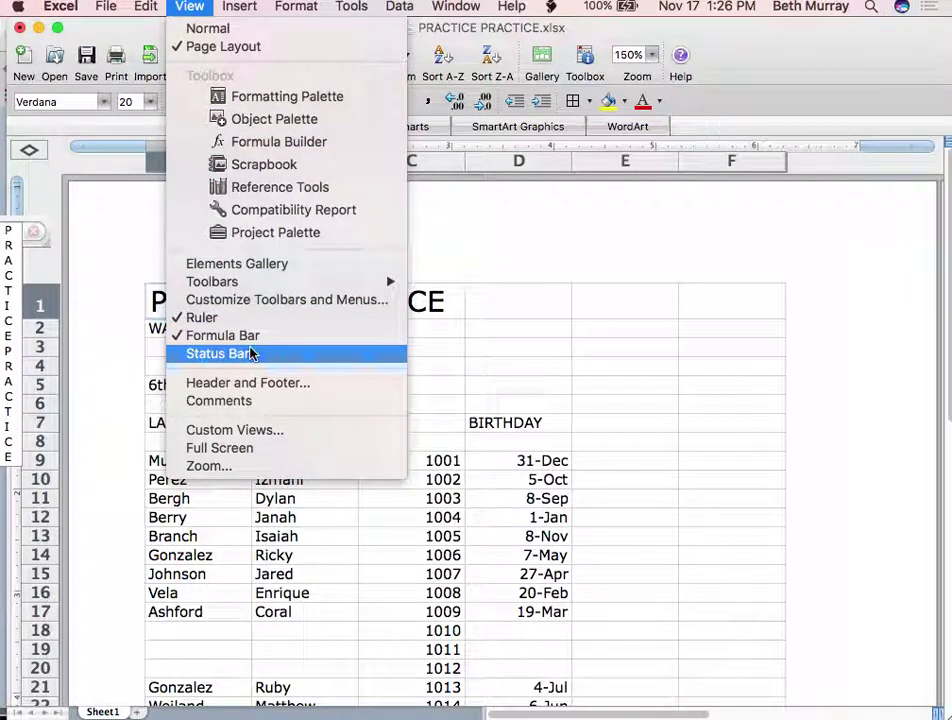
click(527, 215)
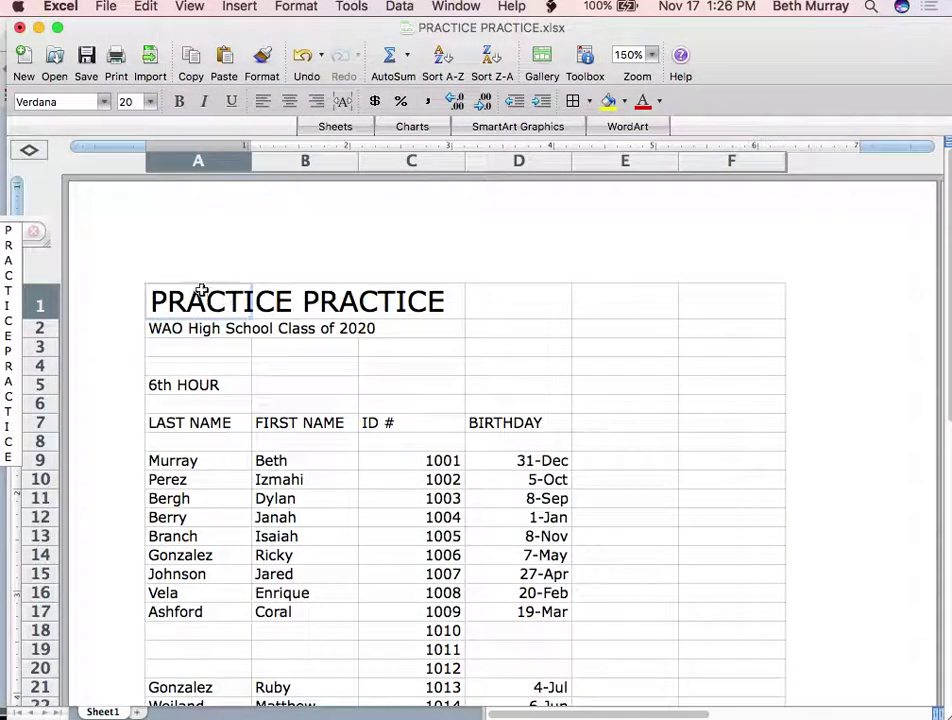
click(105, 102)
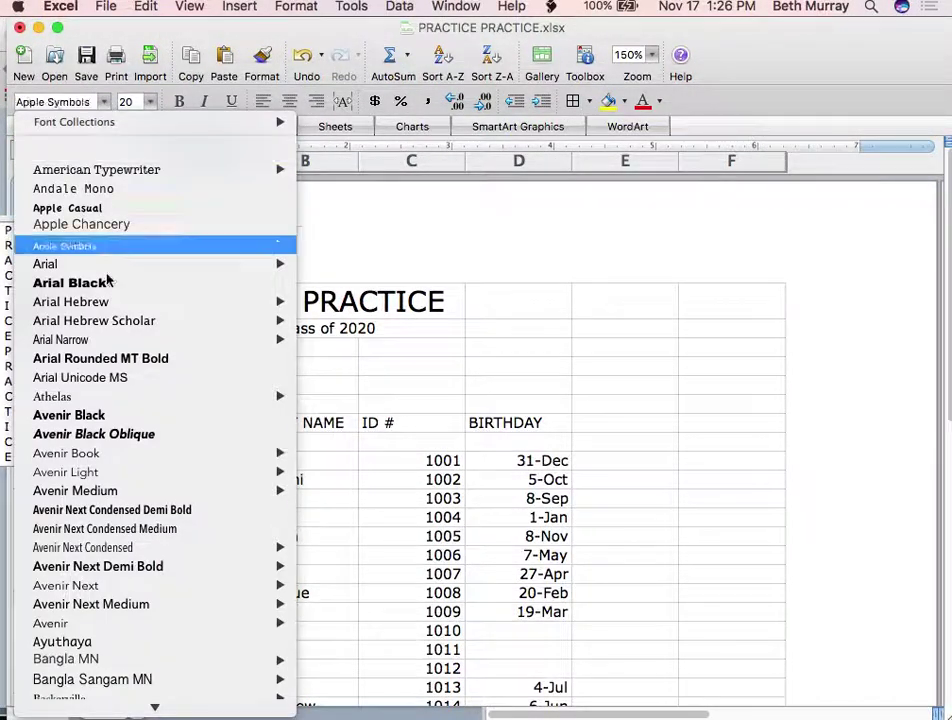
scroll(106, 260, down, 10)
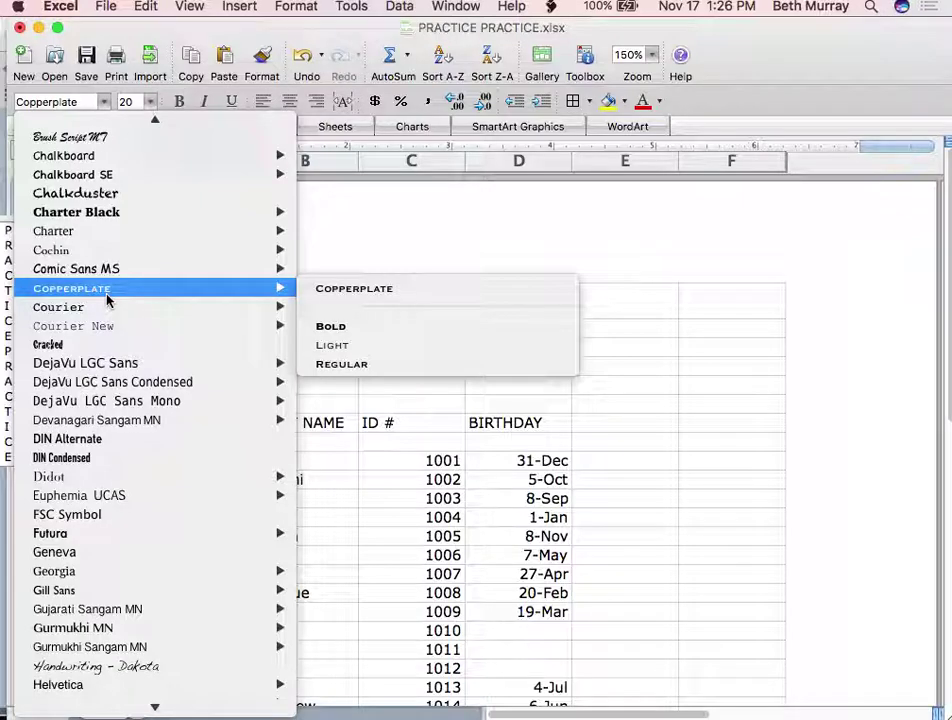
scroll(107, 300, down, 20)
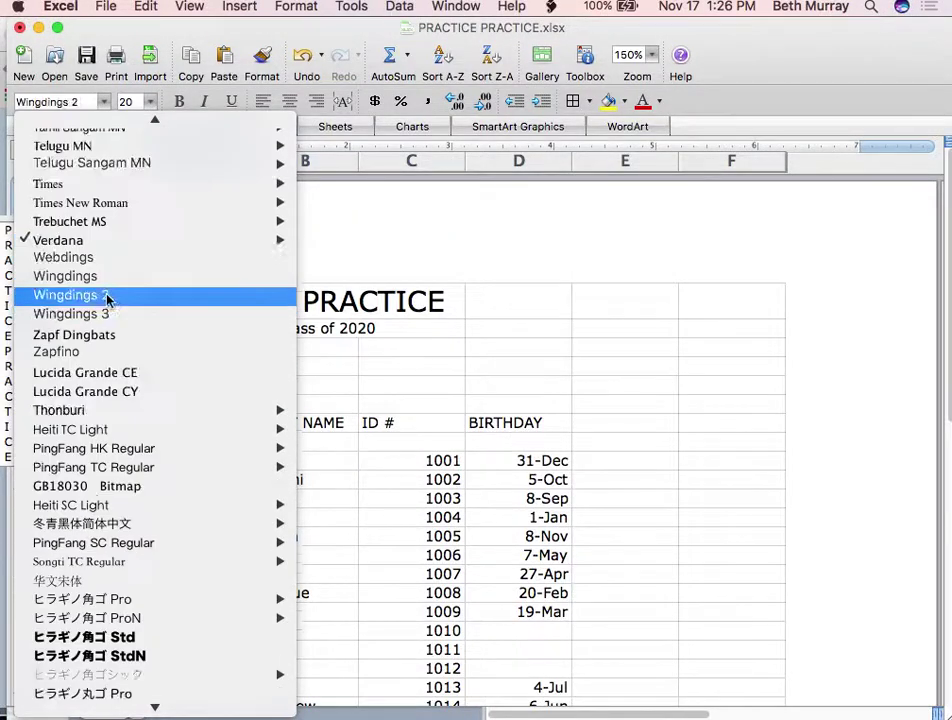
scroll(107, 297, up, 4)
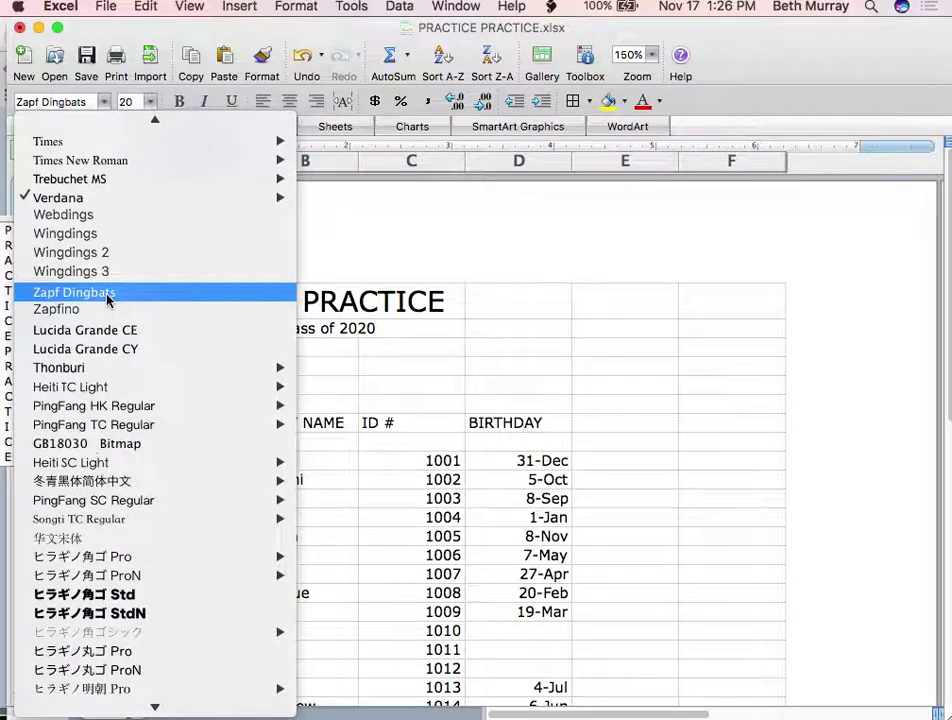
scroll(80, 236, up, 3)
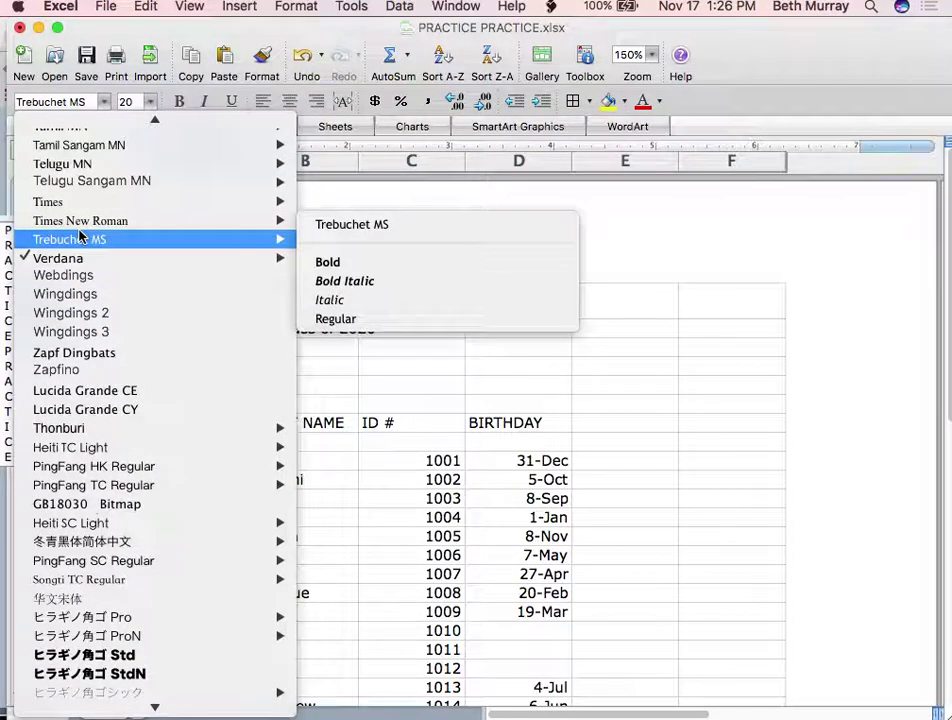
scroll(80, 236, up, 11)
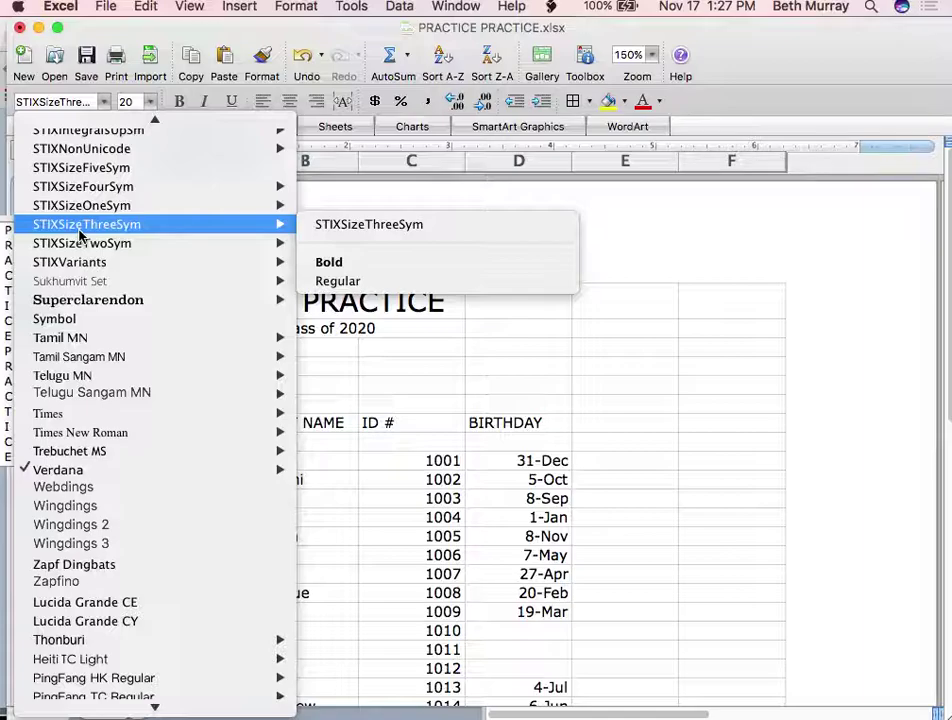
scroll(80, 236, up, 20)
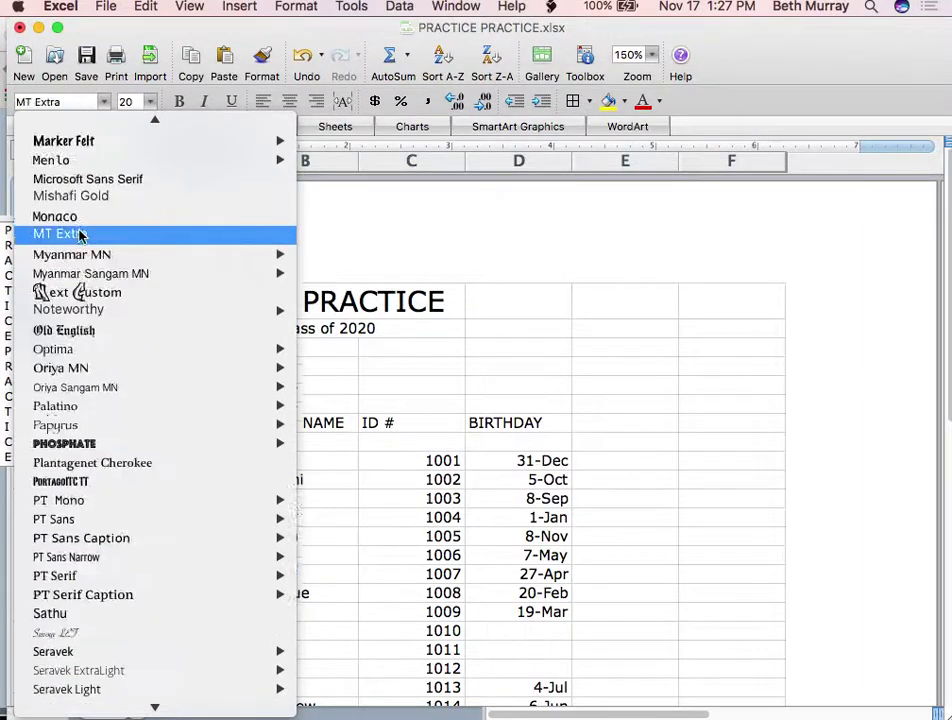
scroll(80, 236, down, 10)
scroll(80, 236, down, 15)
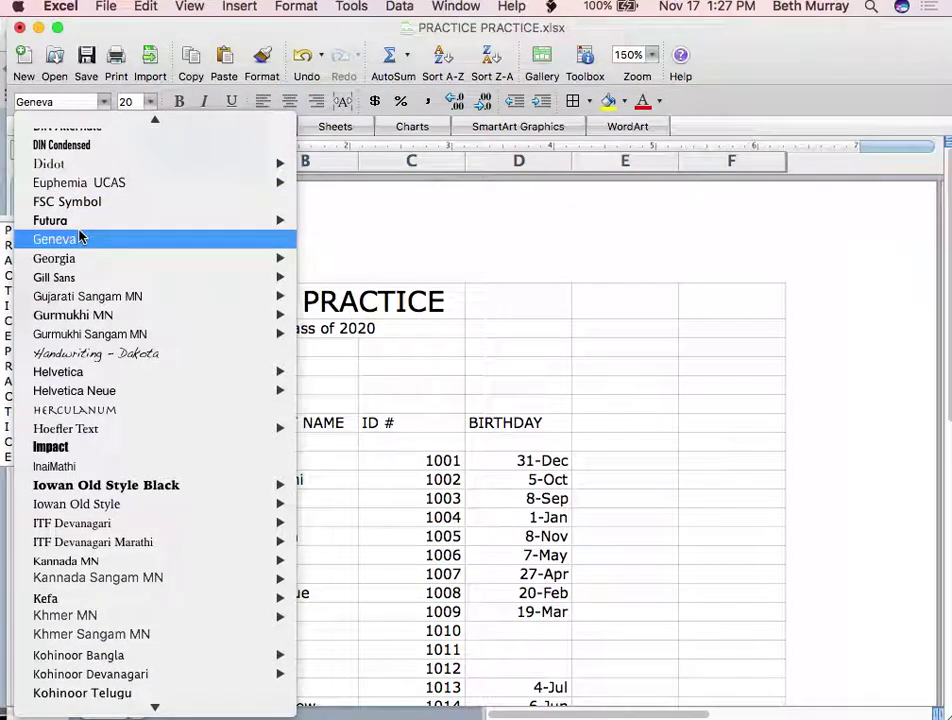
scroll(80, 236, down, 10)
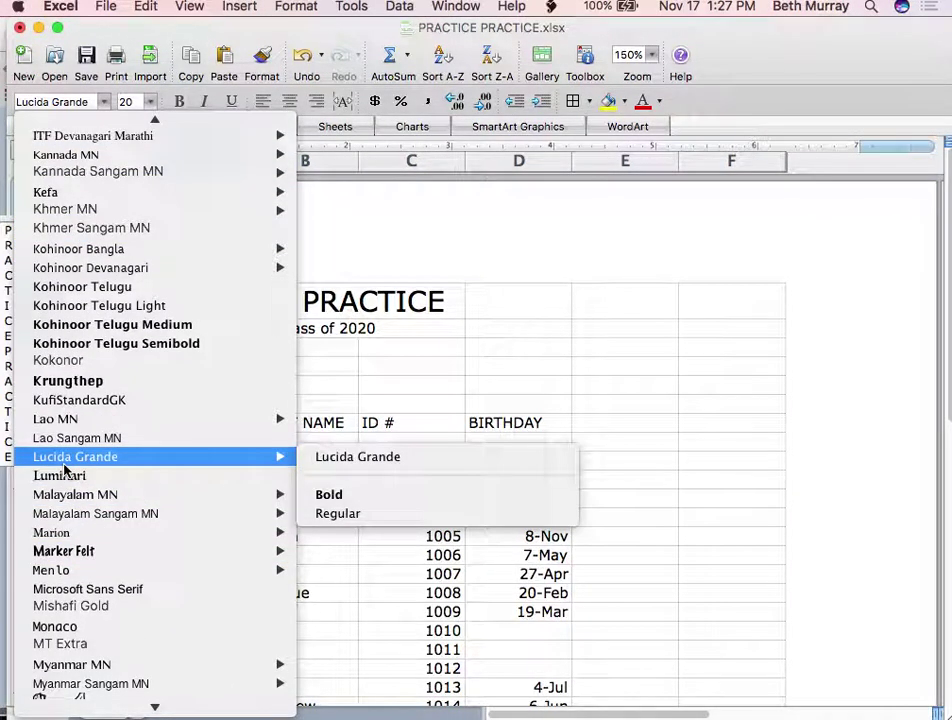
click(62, 461)
Change the title's font to Handwriting - Dakota
click(104, 103)
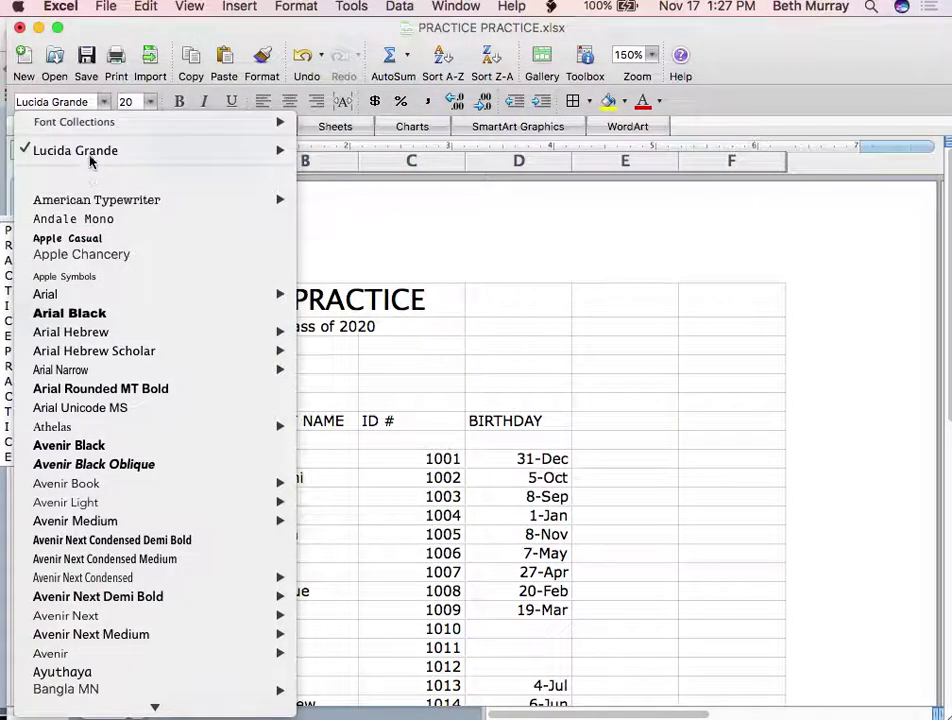
mouse_move(93, 158)
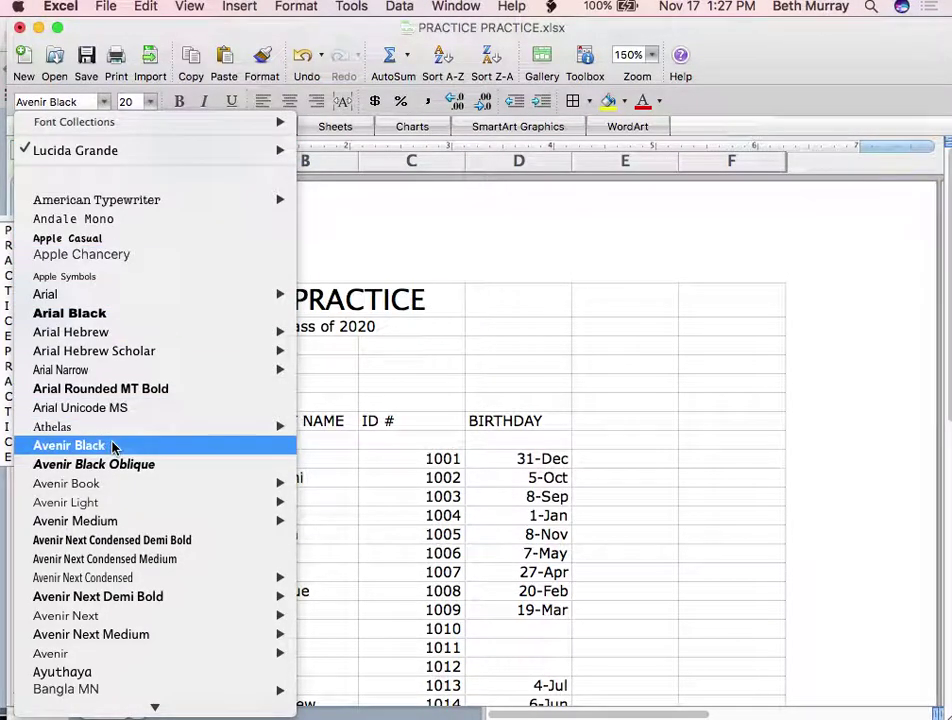
scroll(113, 447, down, 10)
mouse_move(113, 447)
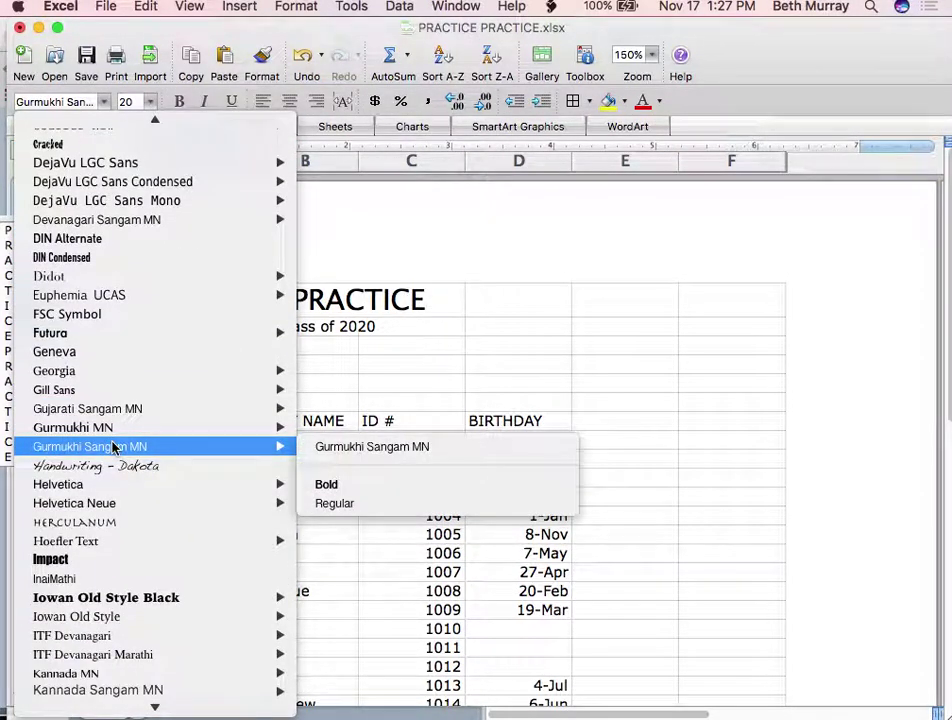
click(72, 465)
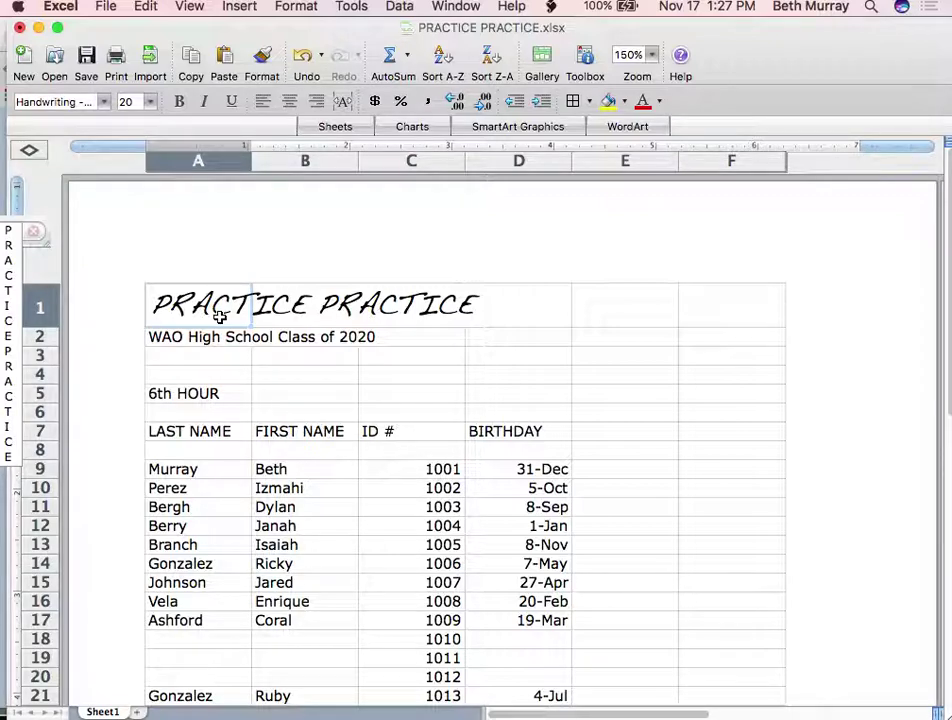
key(super+b)
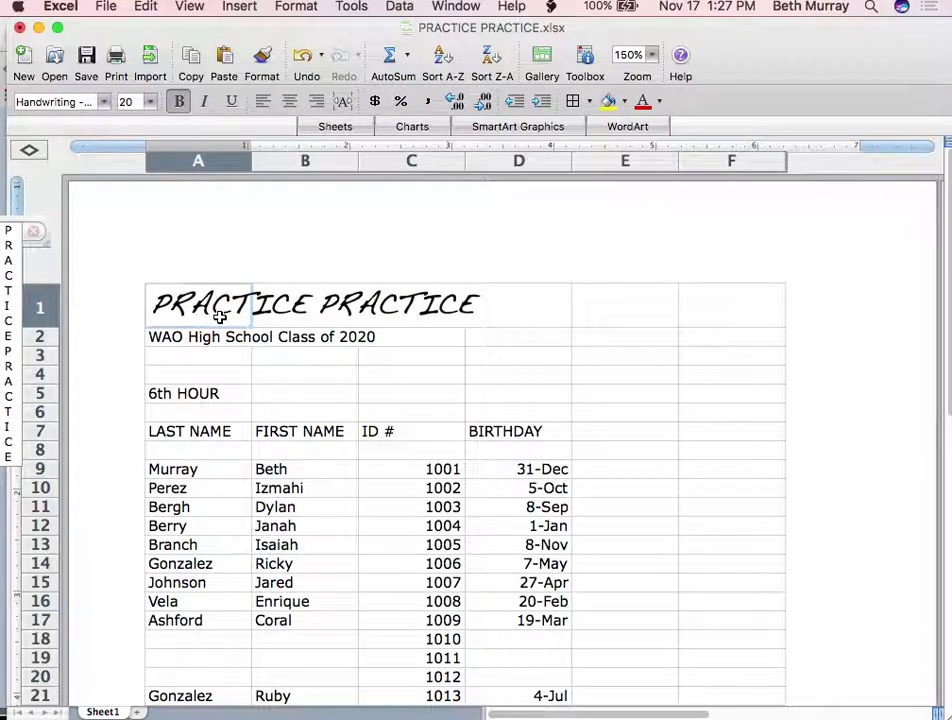
key(super+b)
key(super+b)
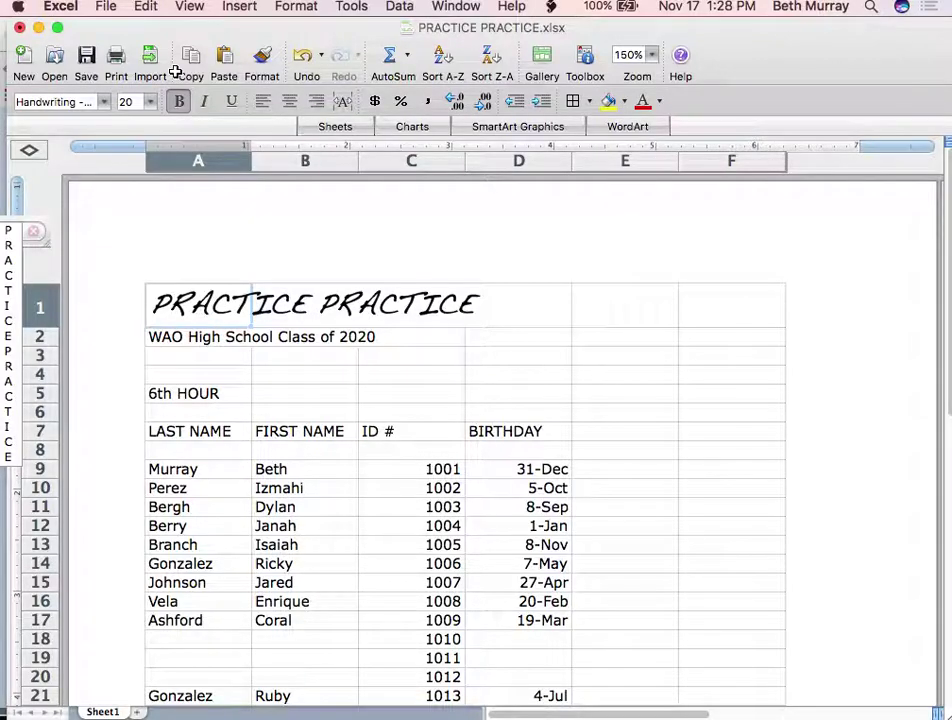
click(103, 102)
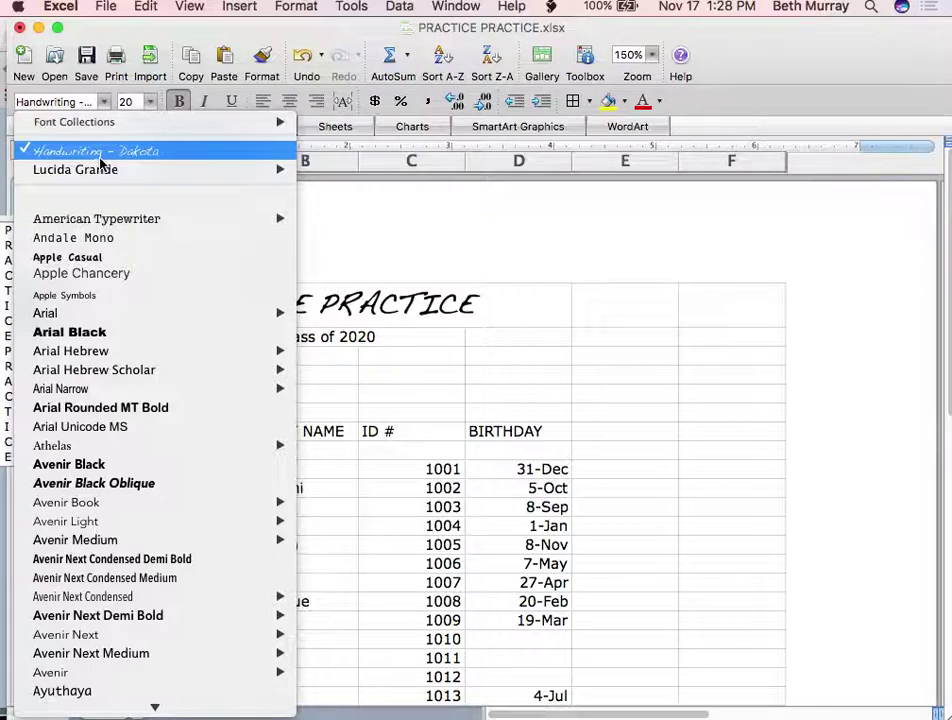
scroll(87, 400, down, 10)
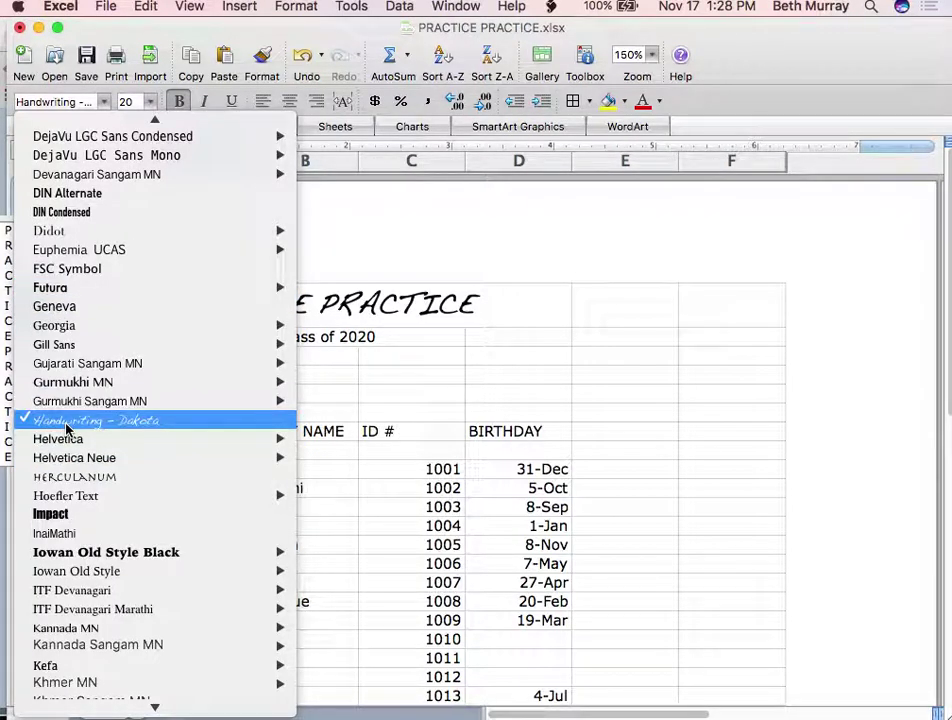
scroll(66, 428, up, 10)
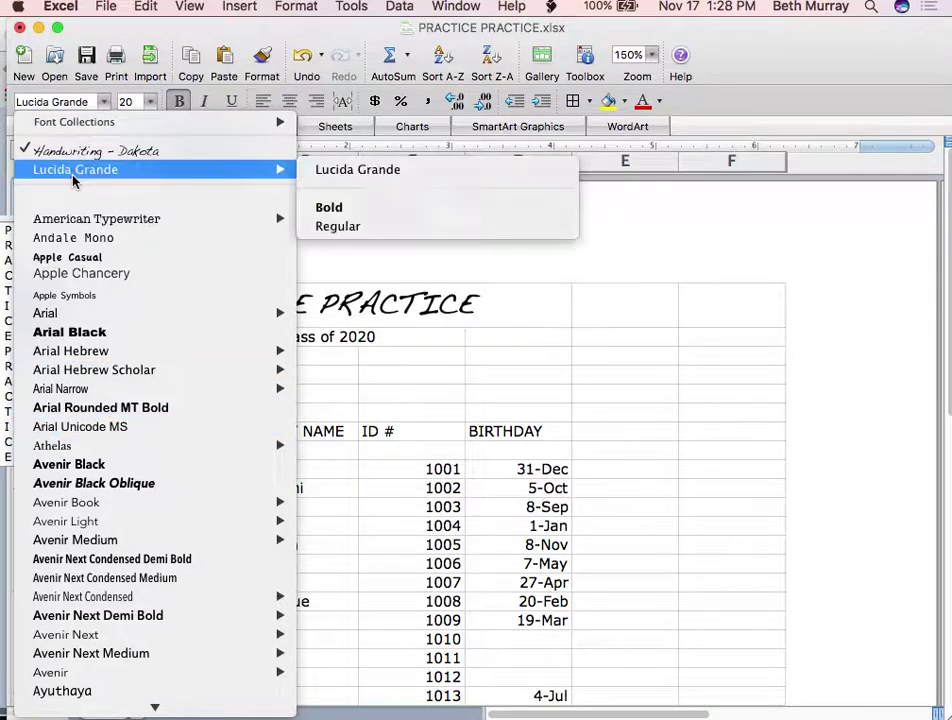
mouse_move(74, 128)
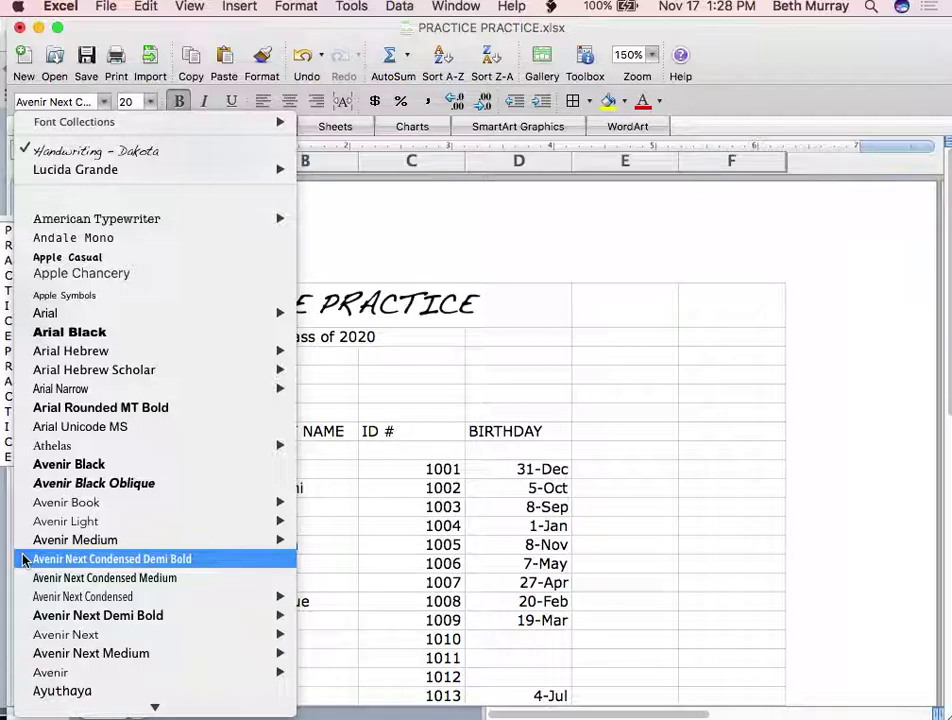
mouse_move(116, 121)
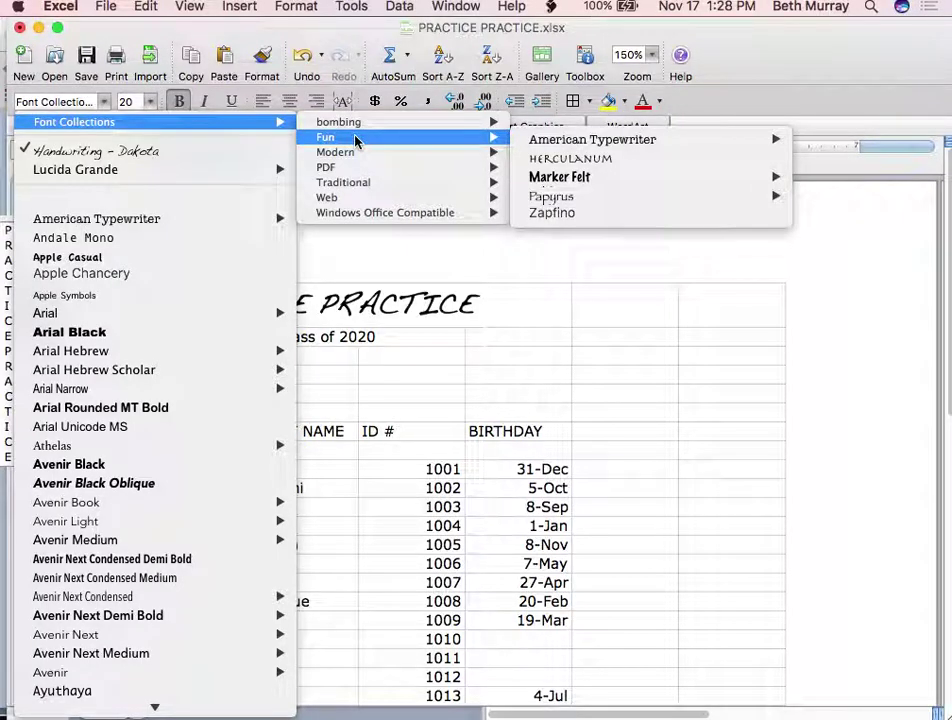
mouse_move(356, 154)
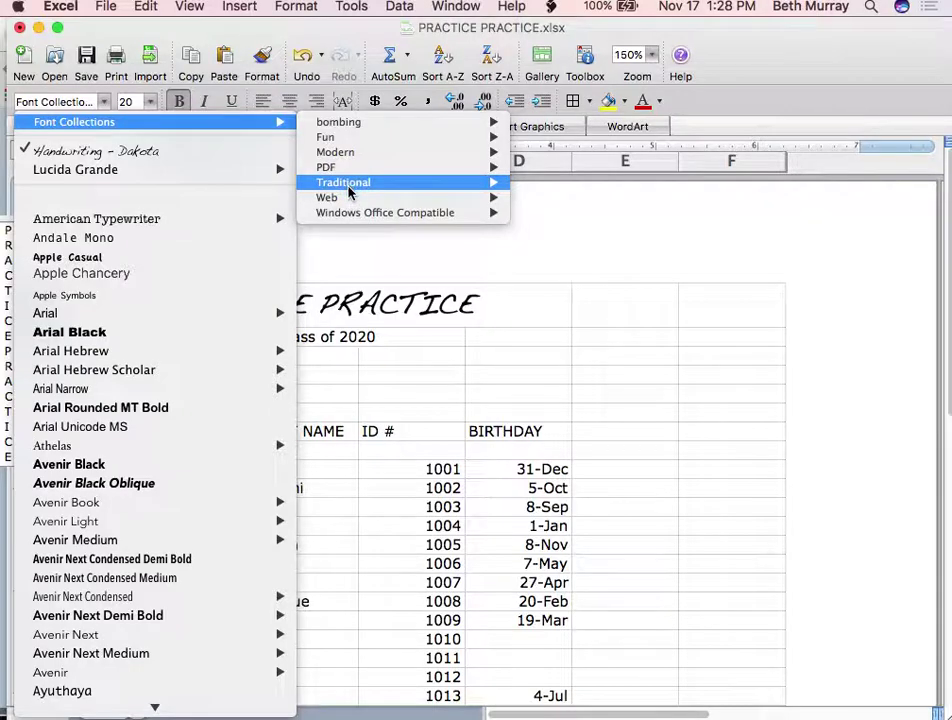
mouse_move(349, 186)
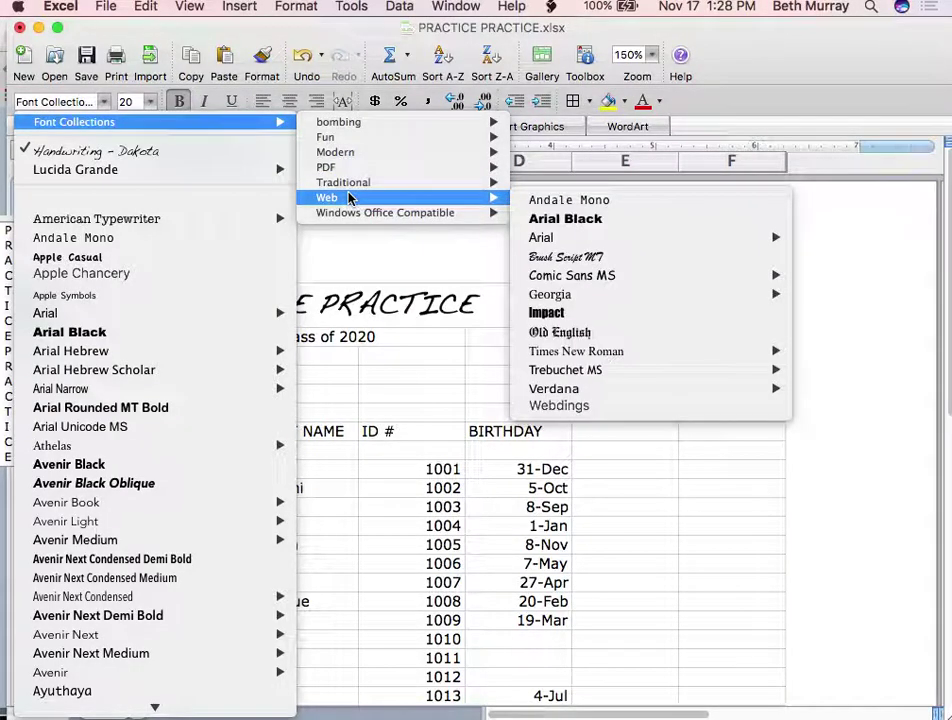
mouse_move(349, 220)
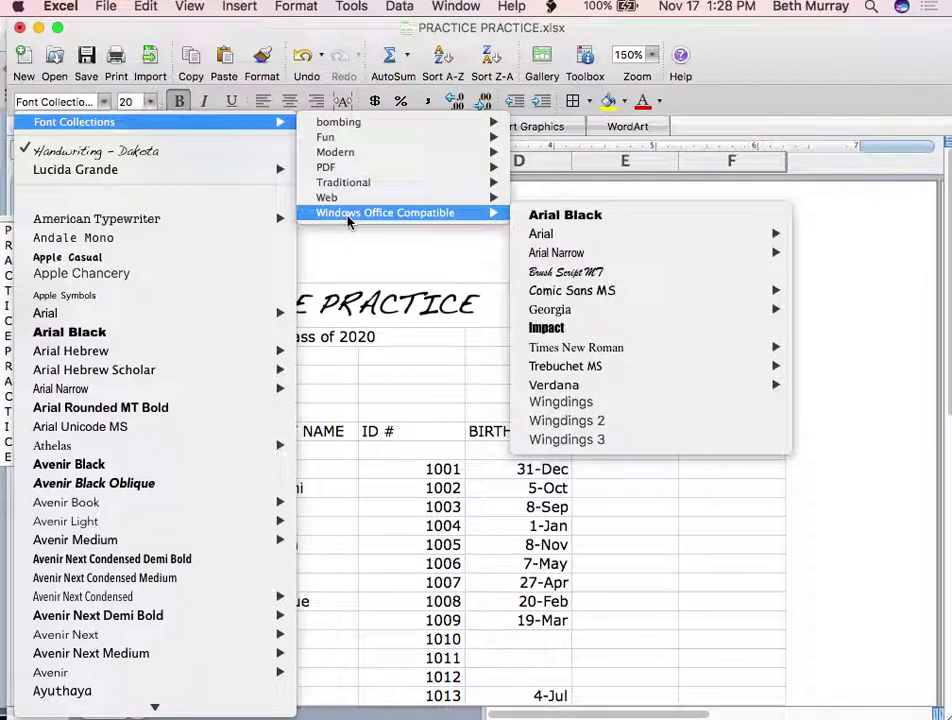
click(835, 268)
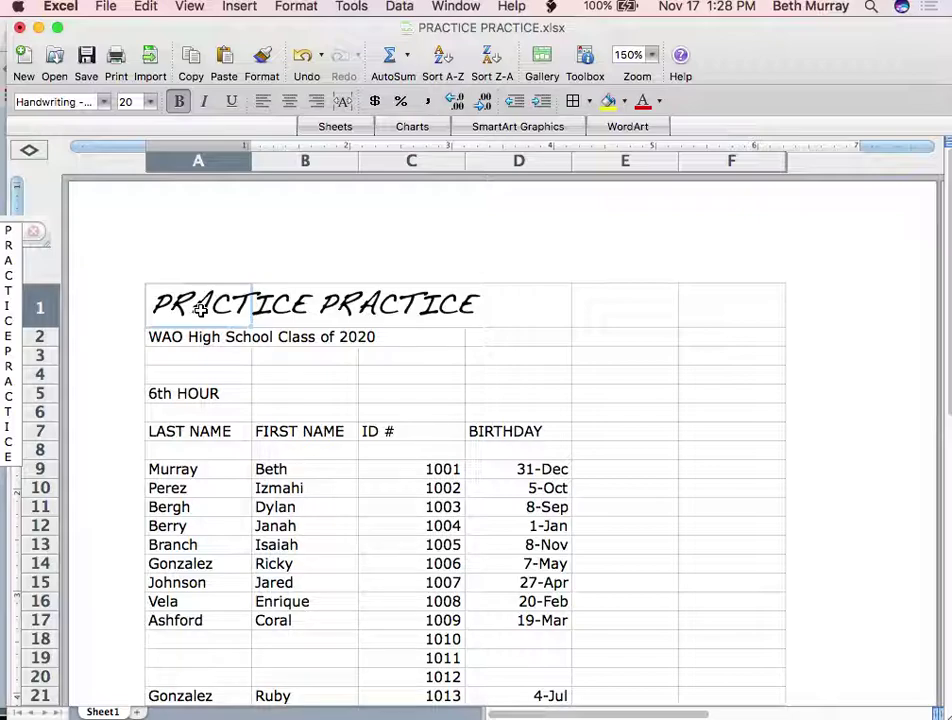
scroll(200, 310, down, 4)
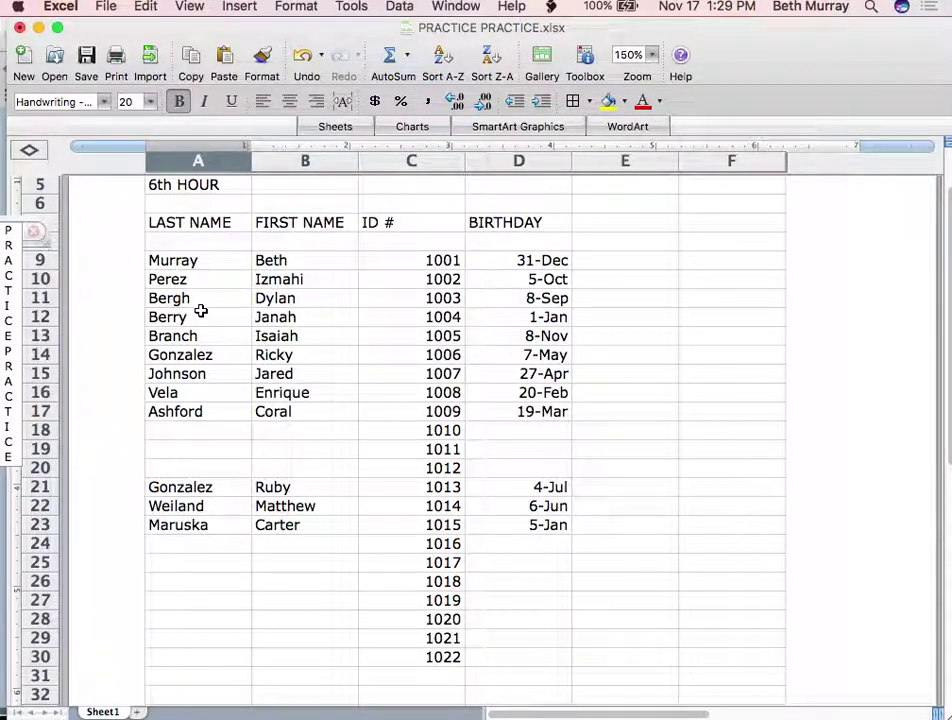
scroll(200, 310, up, 2)
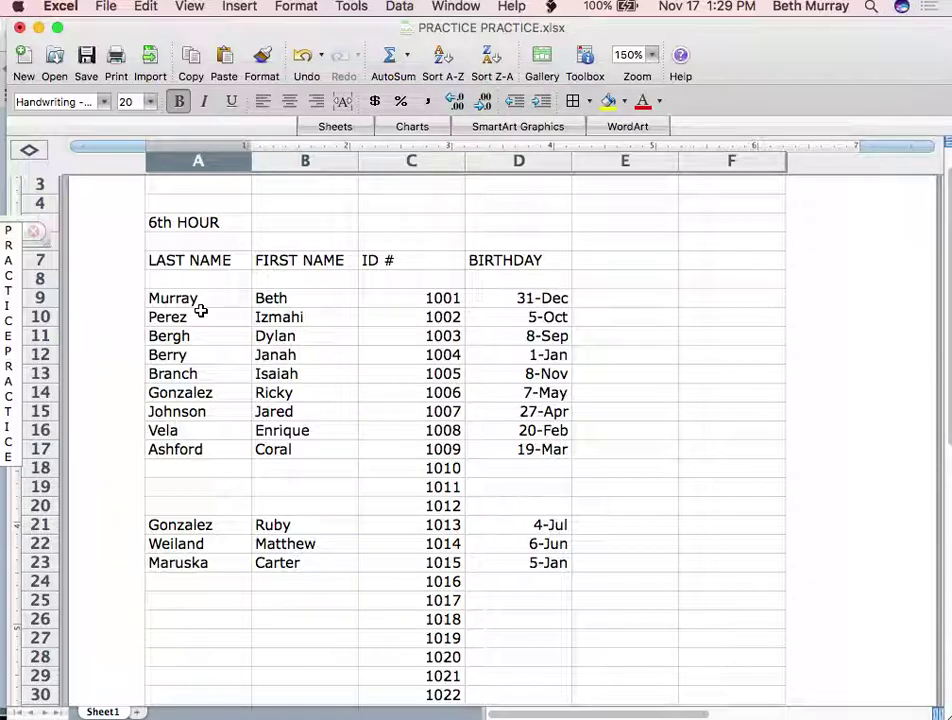
Sort A9:D17 ascending by Column A (last name) with no header row
drag(182, 300, 539, 449)
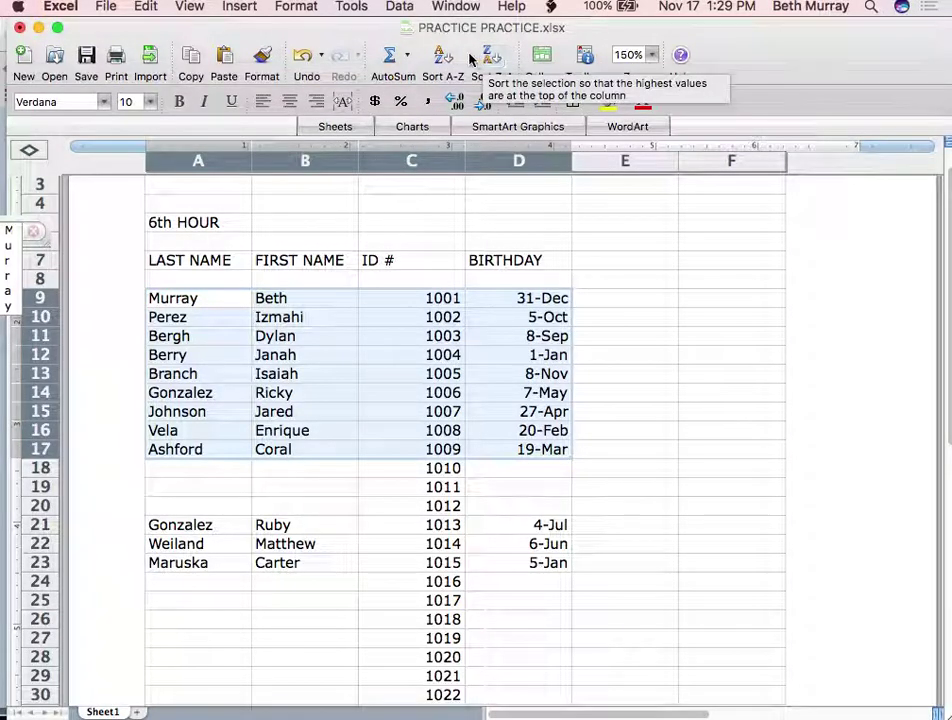
click(400, 8)
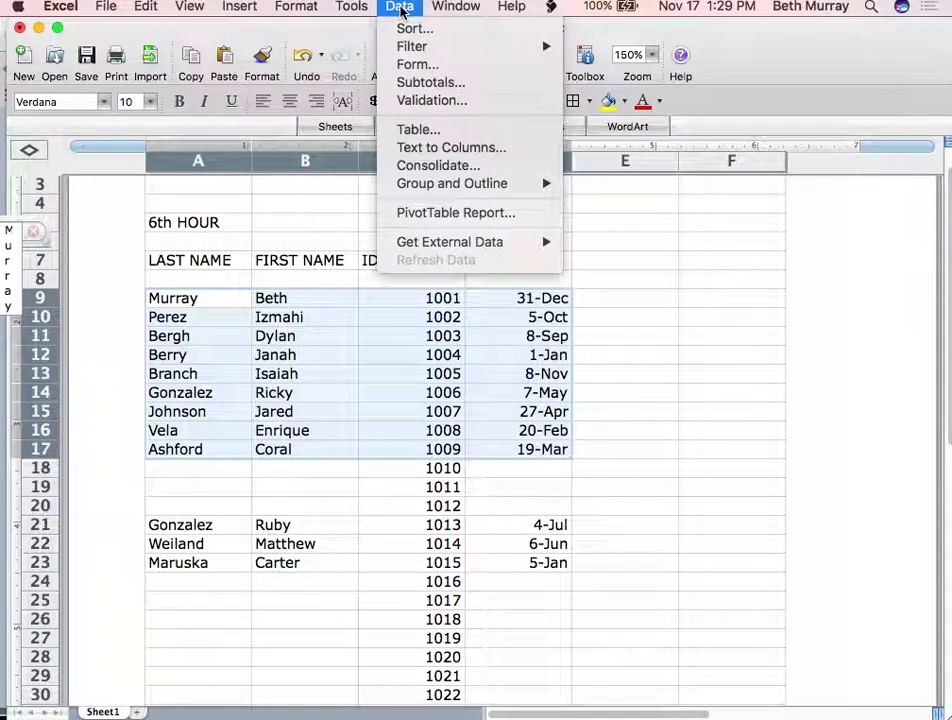
click(401, 10)
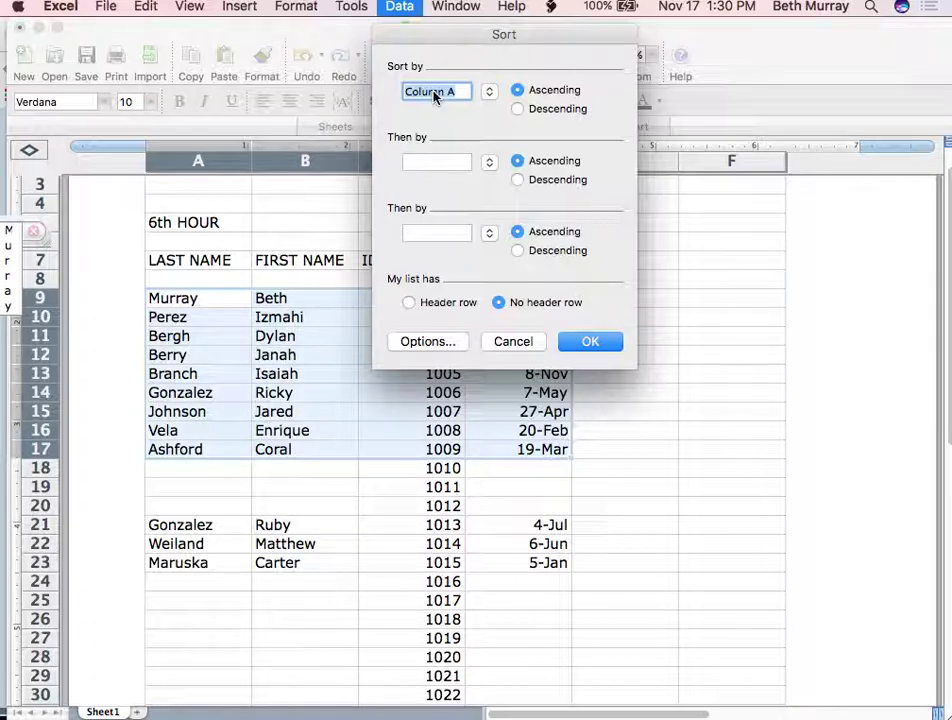
click(589, 341)
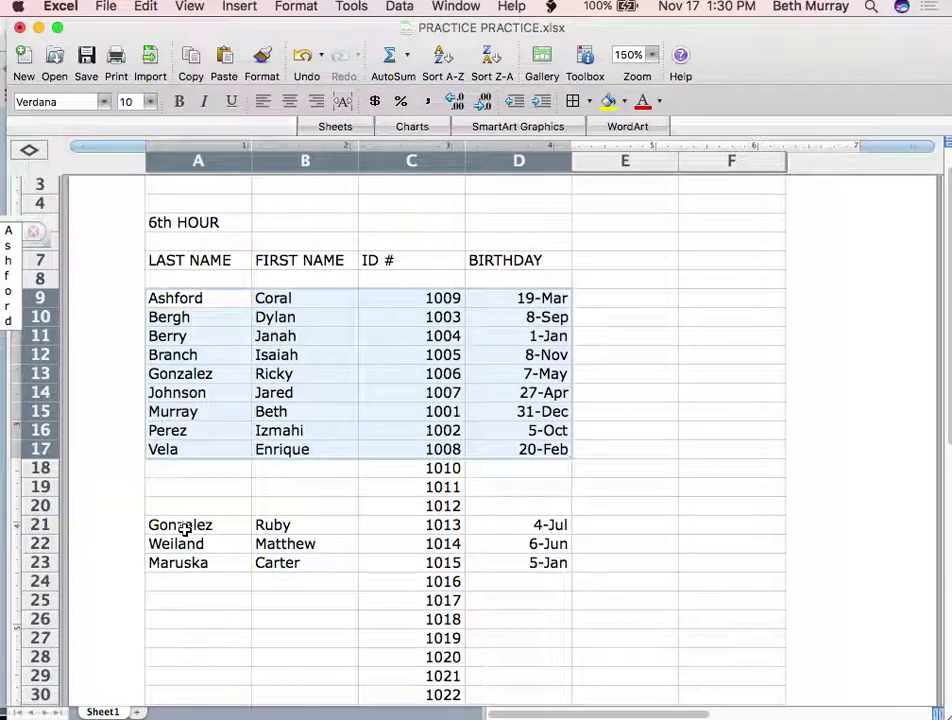
Sort rows 21–23 descending by Column A, then deselect the range
drag(183, 527, 542, 561)
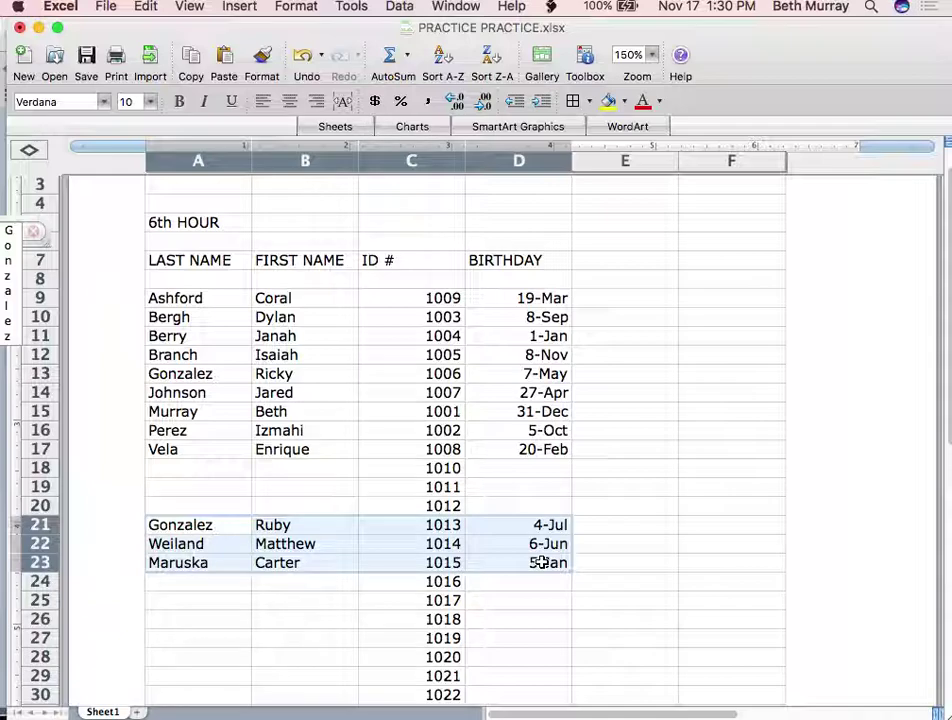
click(402, 6)
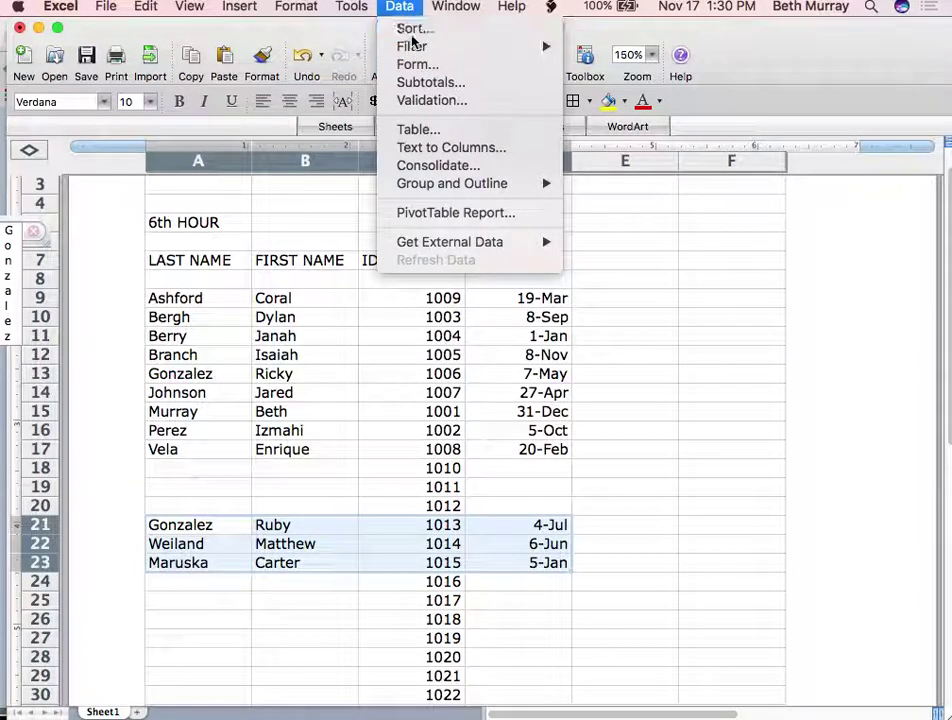
click(408, 28)
click(518, 110)
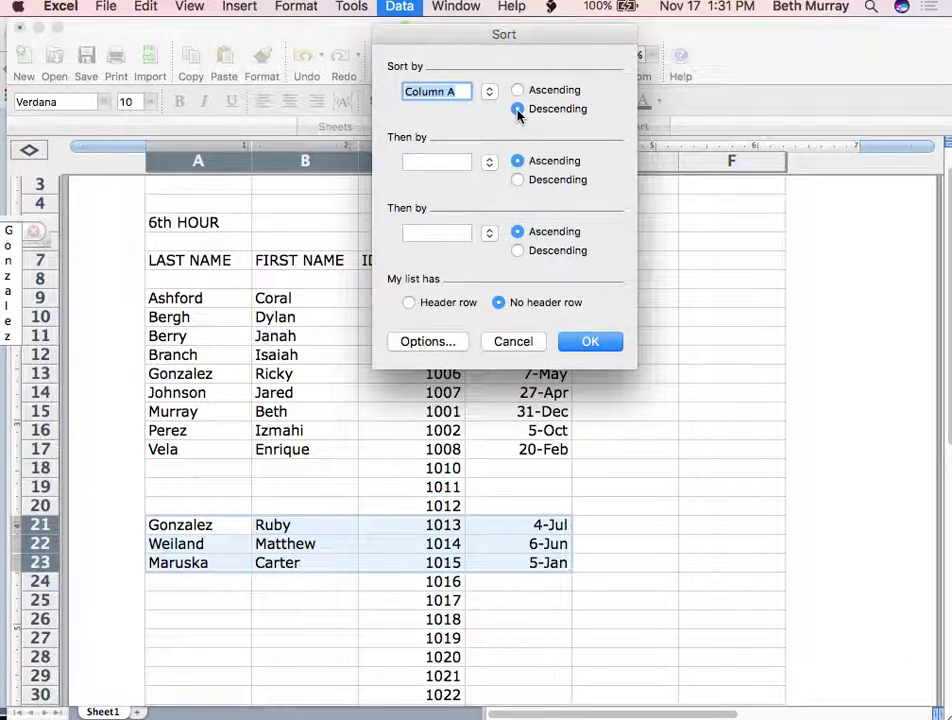
click(589, 341)
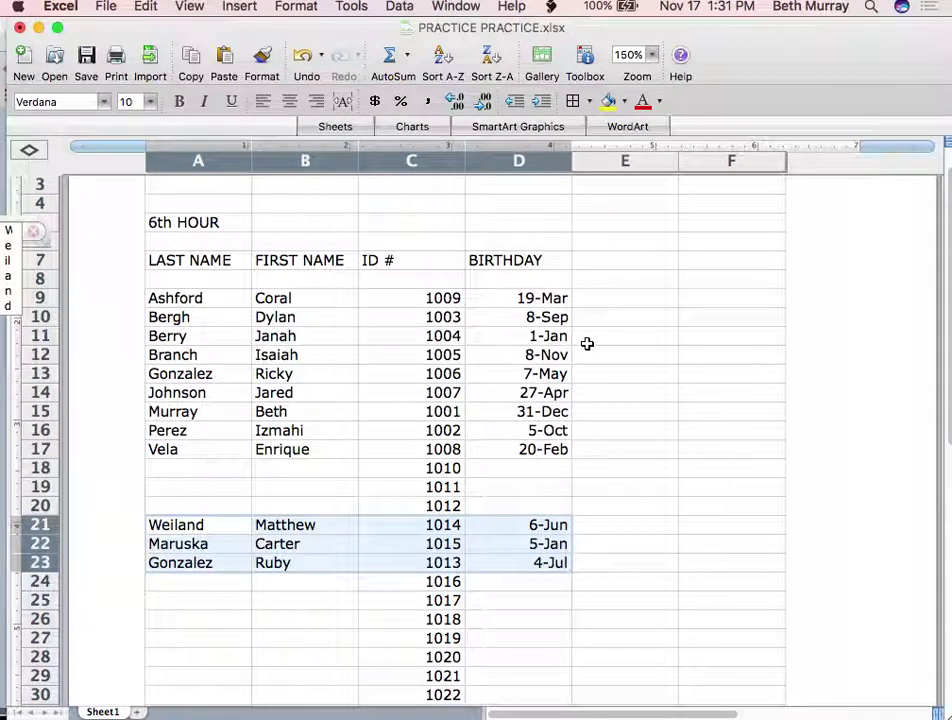
click(240, 618)
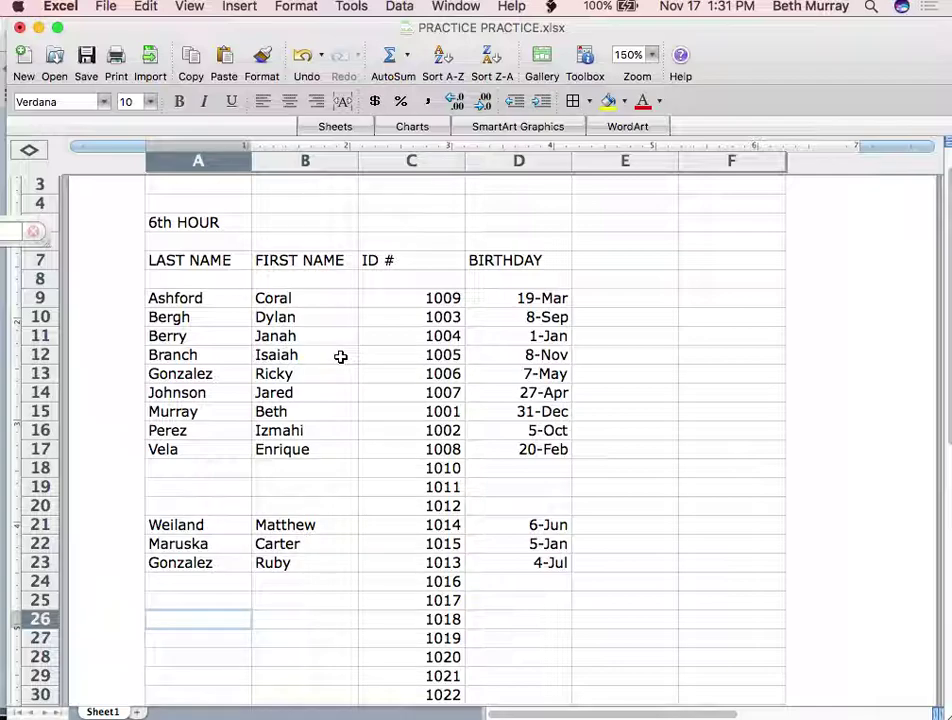
AutoFit column C's width to its ID numbers
click(404, 161)
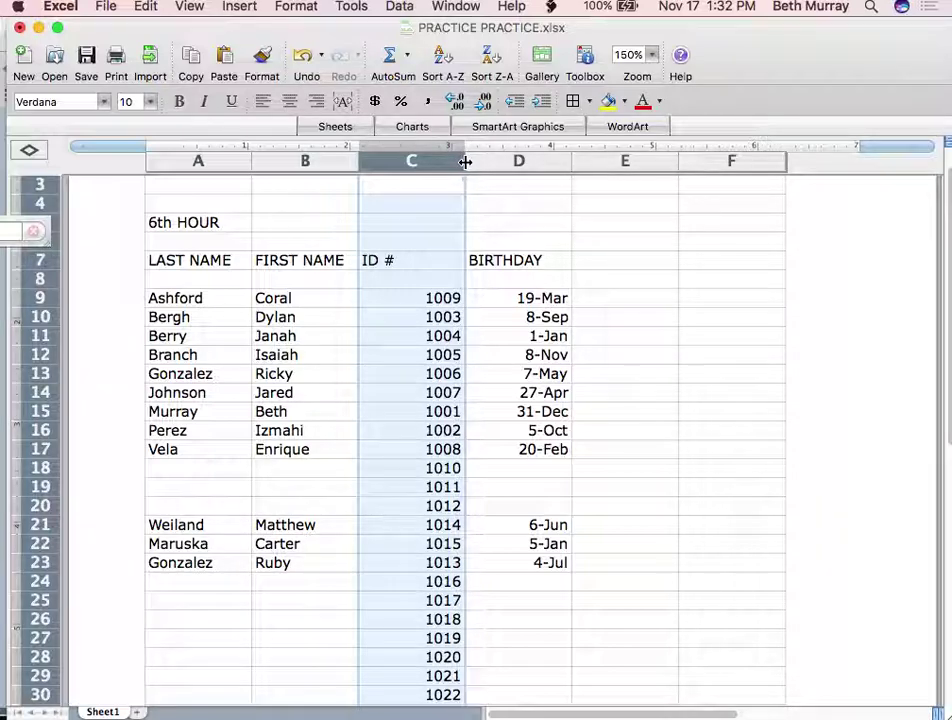
double_click(465, 161)
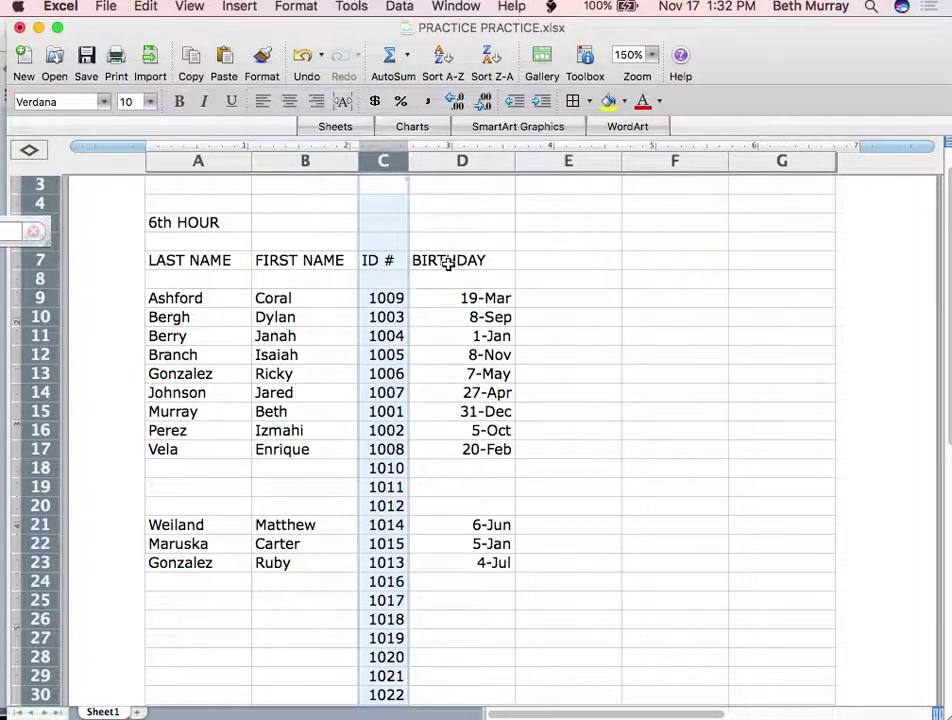
click(380, 260)
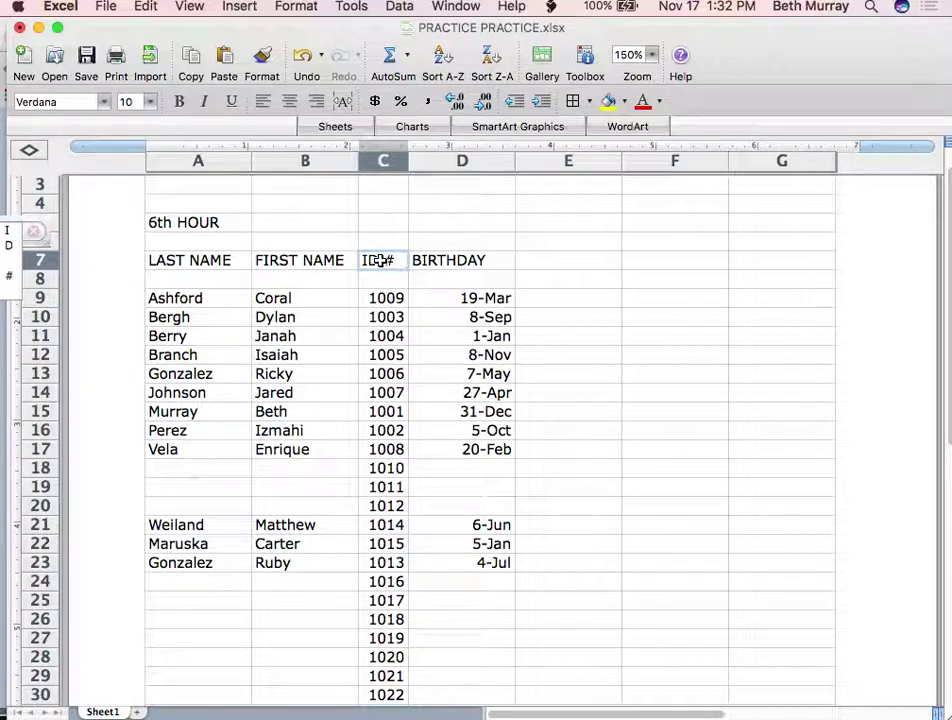
Rename C7 to IDENTIFICATION NUMBER and AutoFit column C to the new heading
text(IDENTIF)
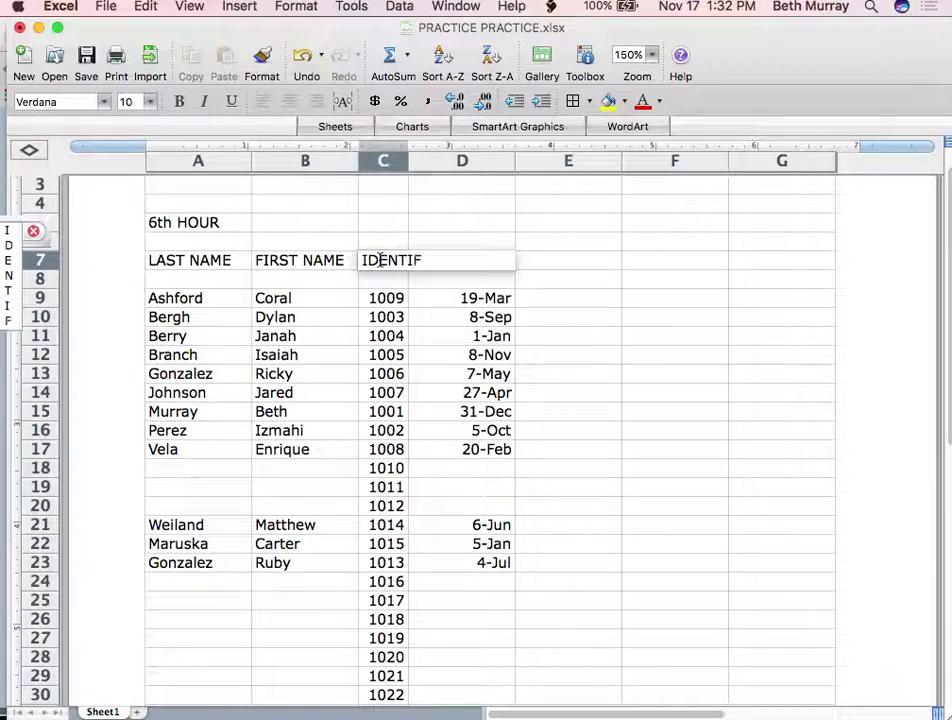
text(ICATION NUMBER)
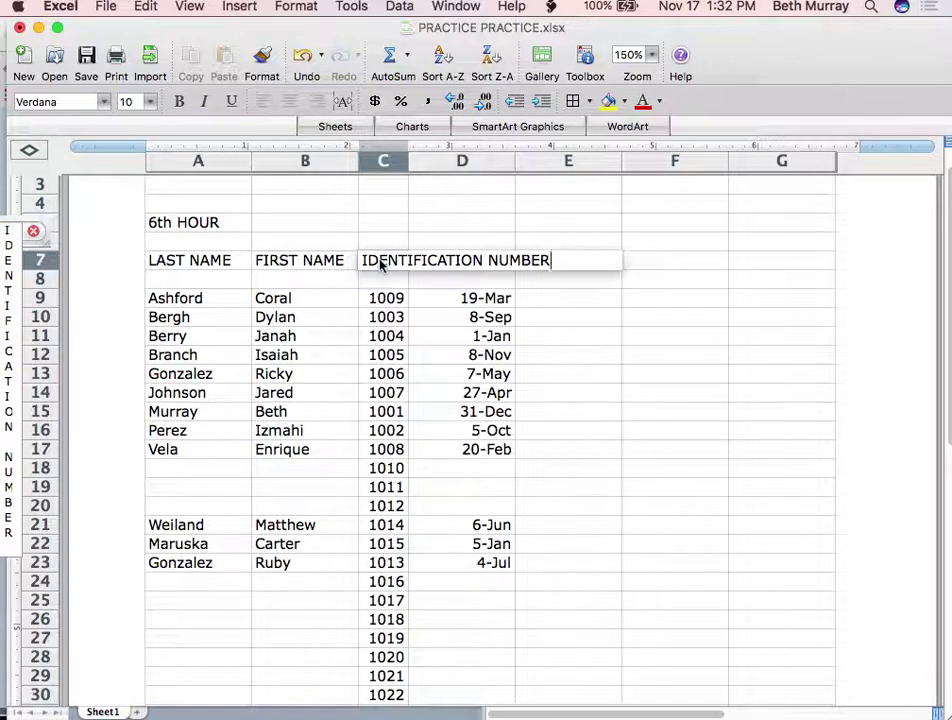
key(Return)
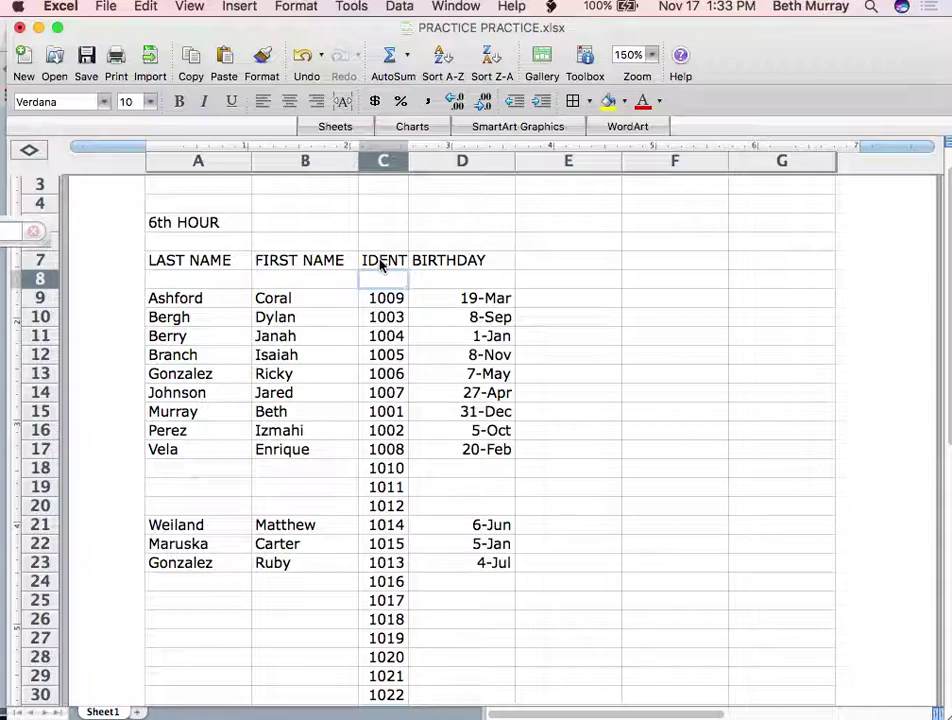
double_click(406, 160)
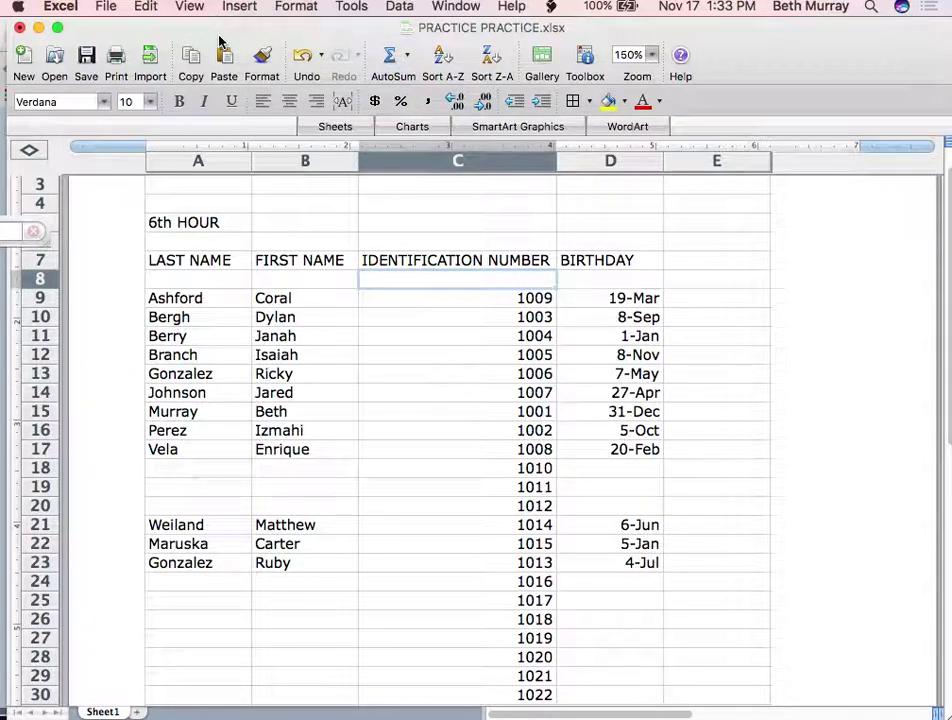
click(290, 8)
Show the Formatting Palette and horizontally center column C's identification numbers
mouse_move(189, 7)
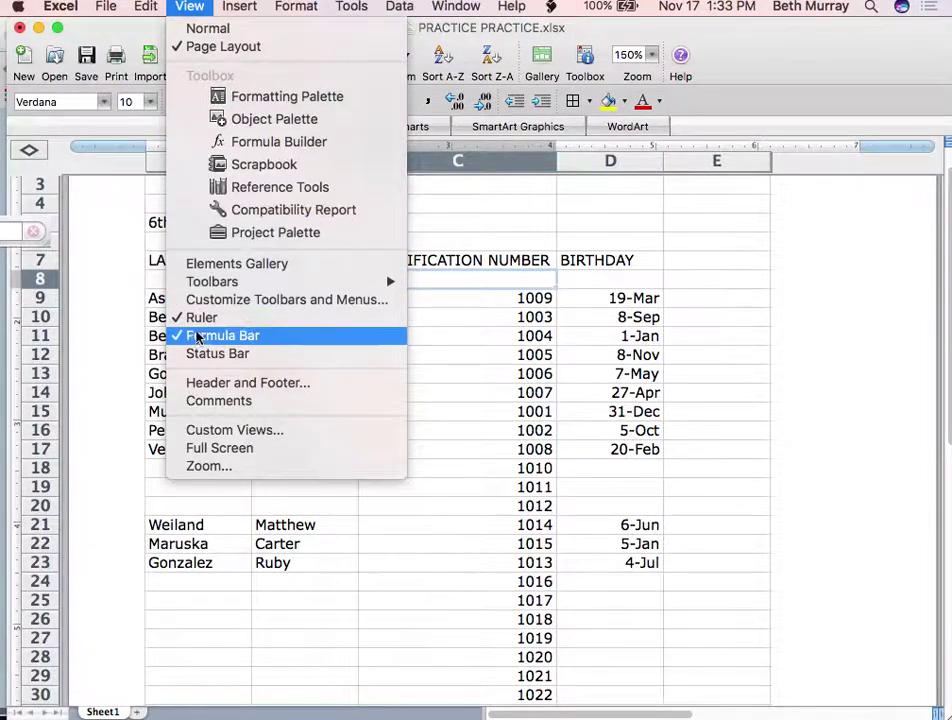
click(259, 97)
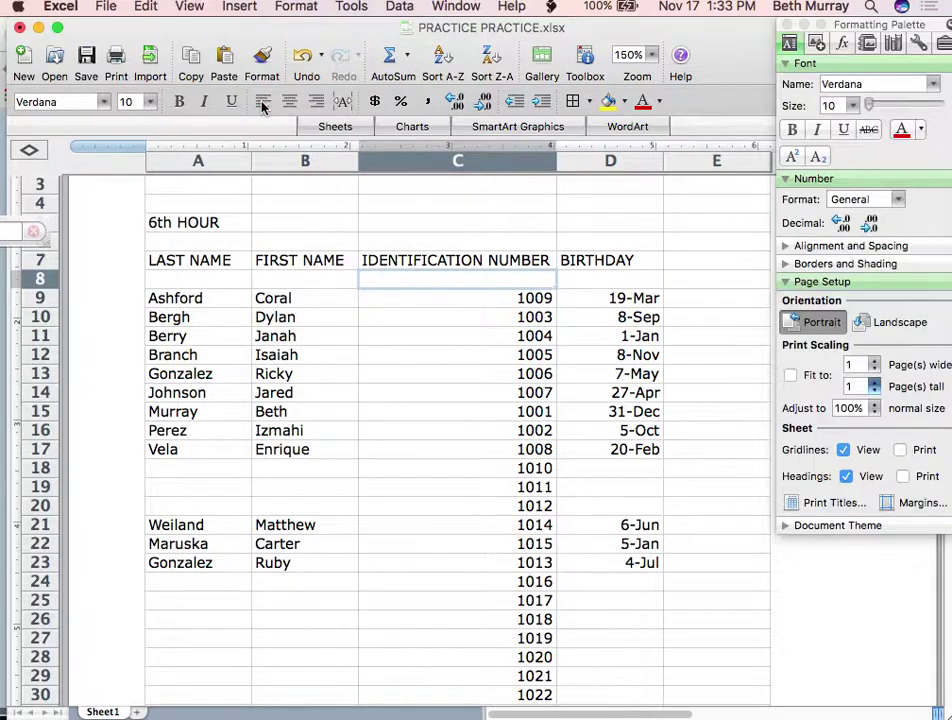
click(800, 246)
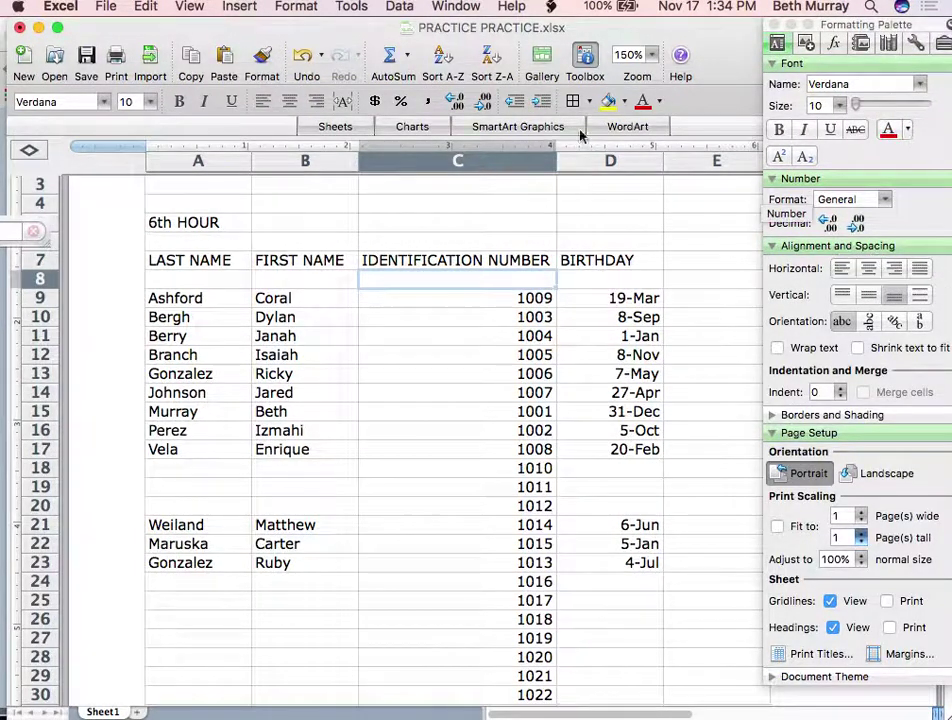
click(505, 166)
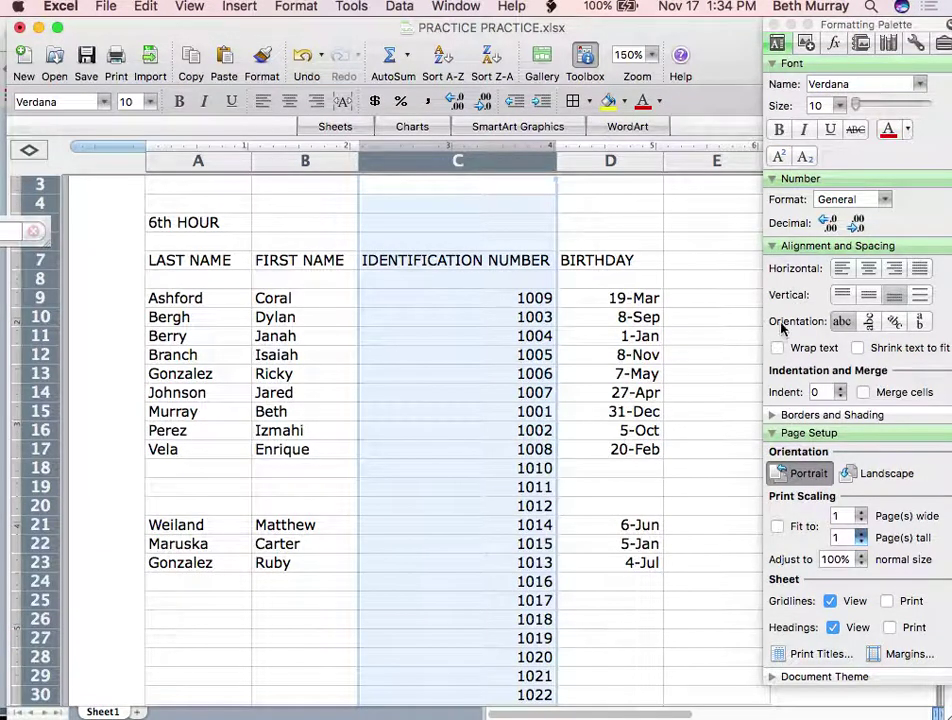
click(872, 272)
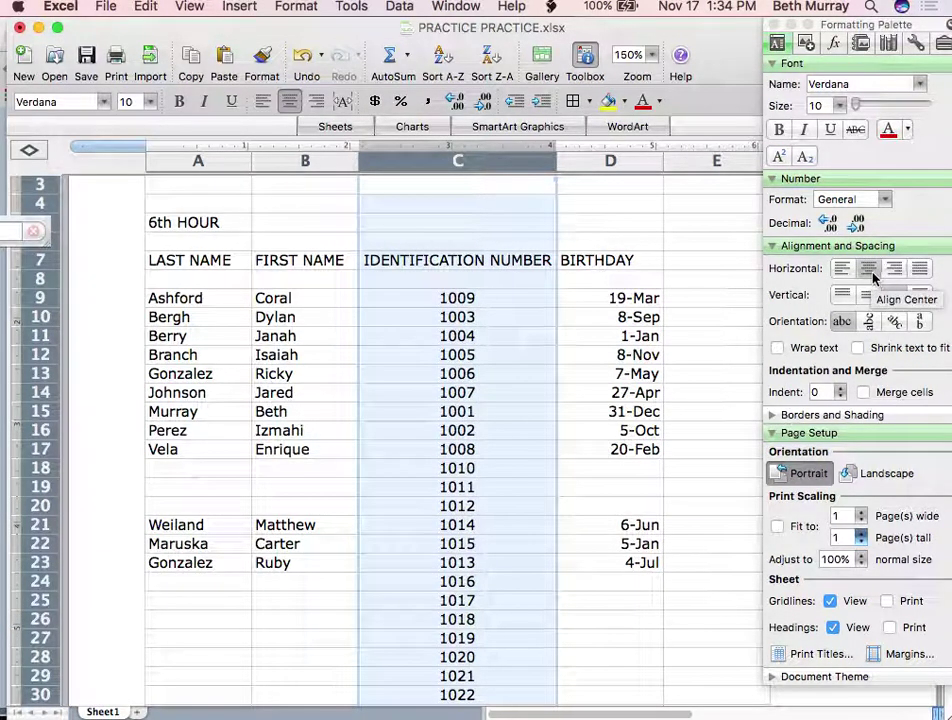
click(36, 421)
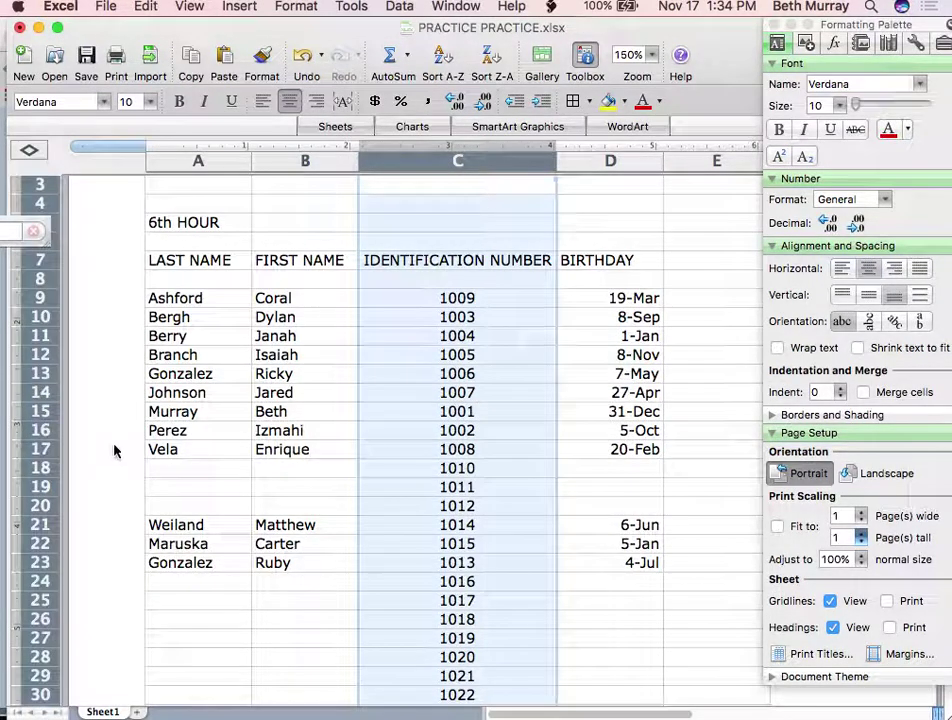
click(614, 189)
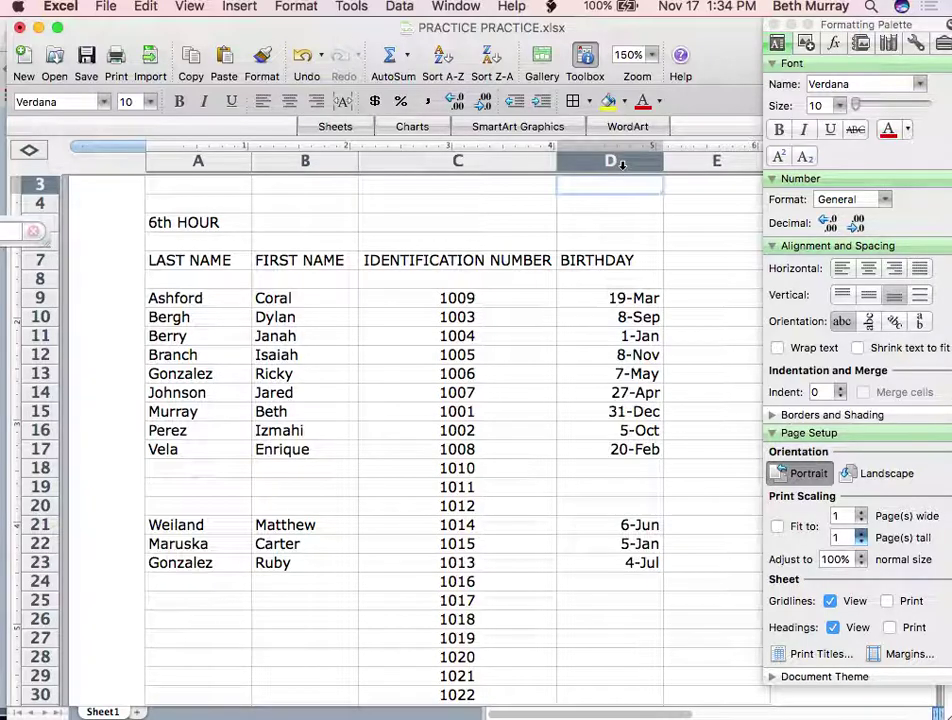
Format column D's birthdays with the long Date type 'March 14, 2001' via Format Cells
click(621, 165)
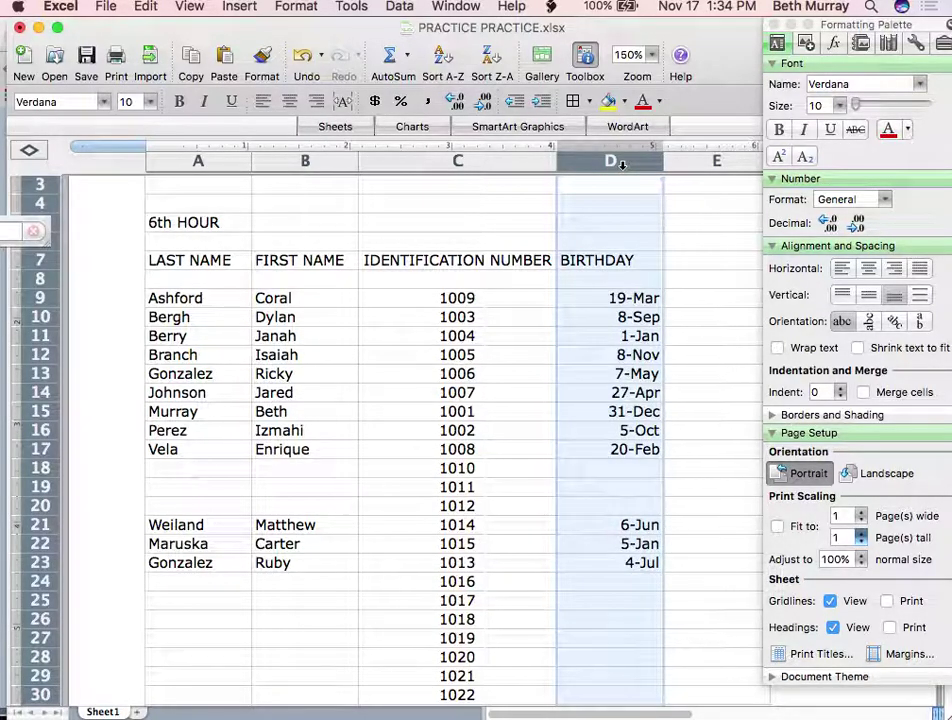
click(400, 8)
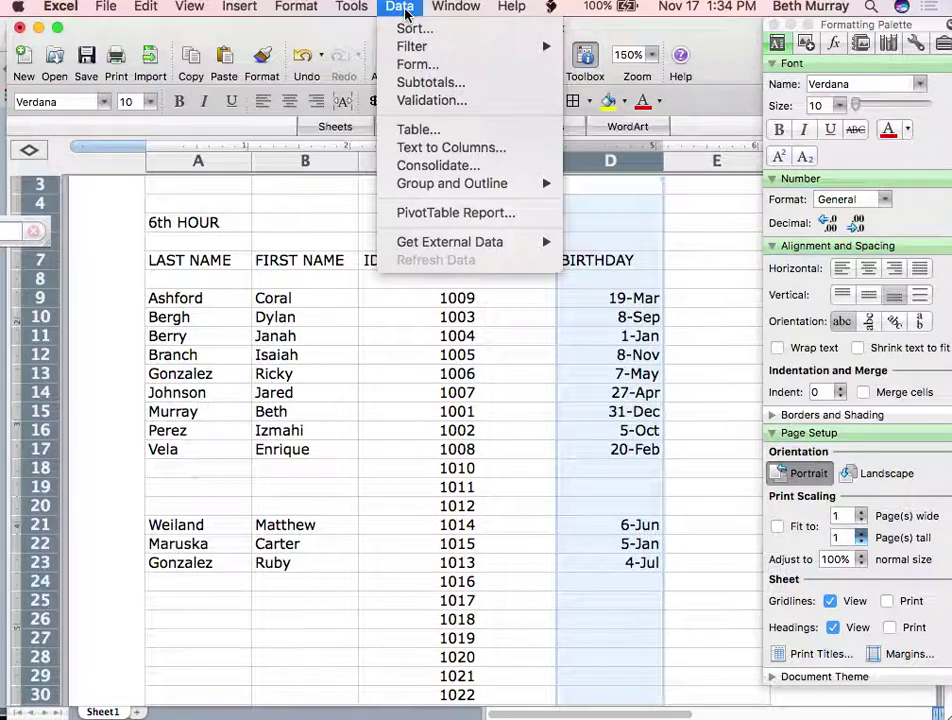
mouse_move(290, 10)
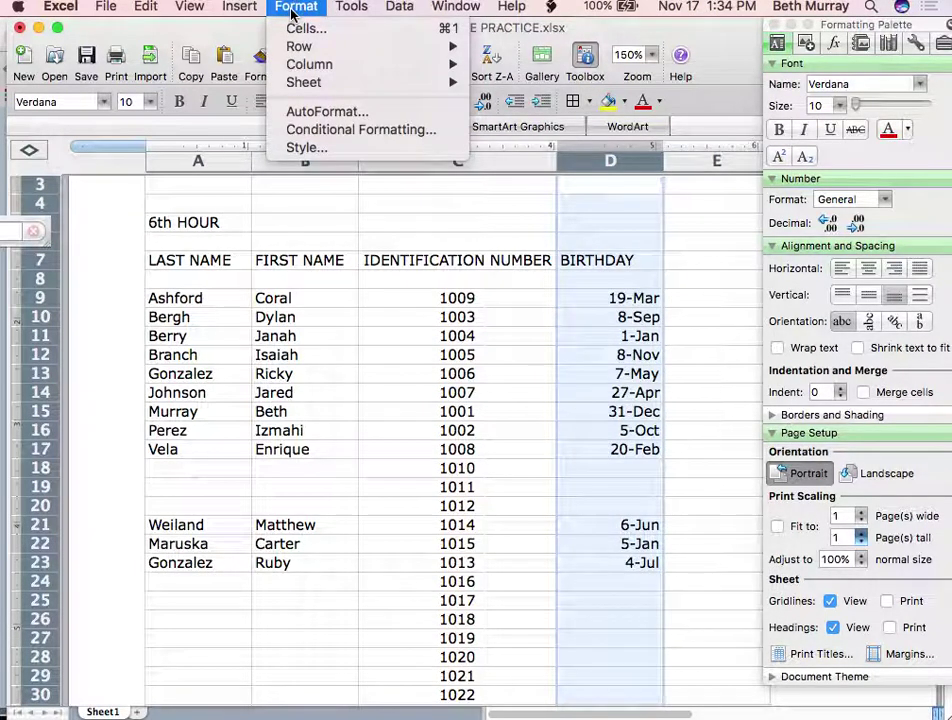
click(292, 12)
click(304, 14)
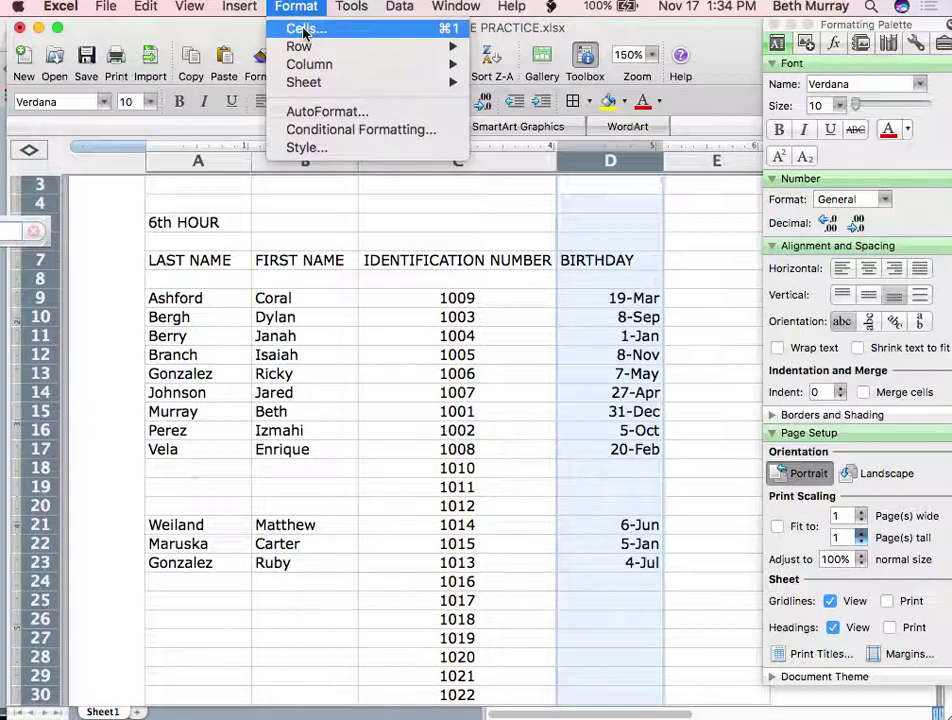
click(304, 29)
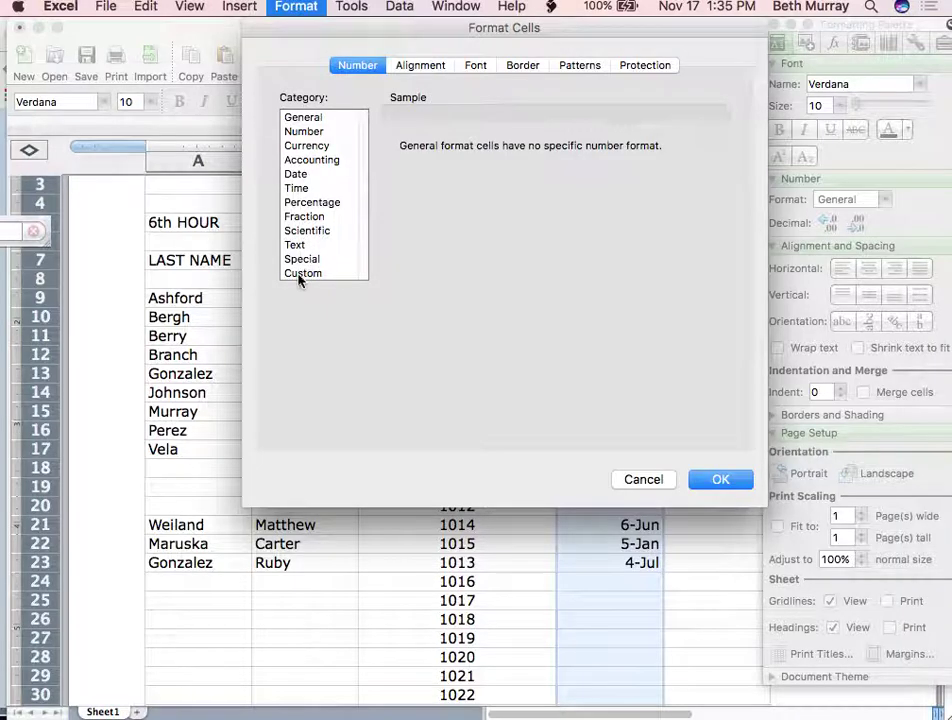
click(296, 178)
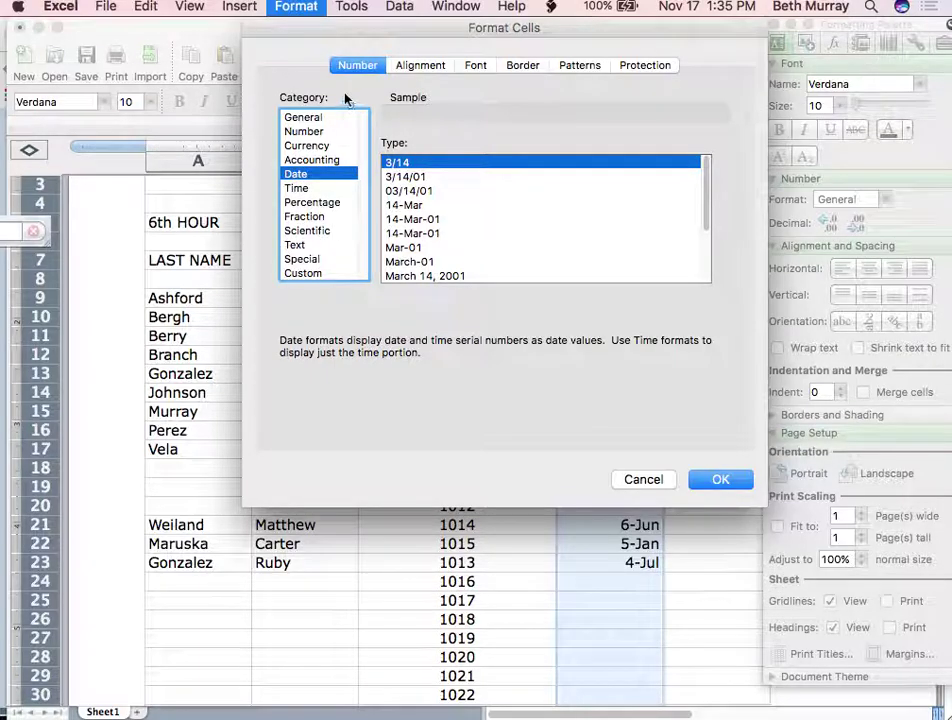
mouse_move(617, 645)
scroll(490, 184, down, 3)
scroll(490, 184, down, 3)
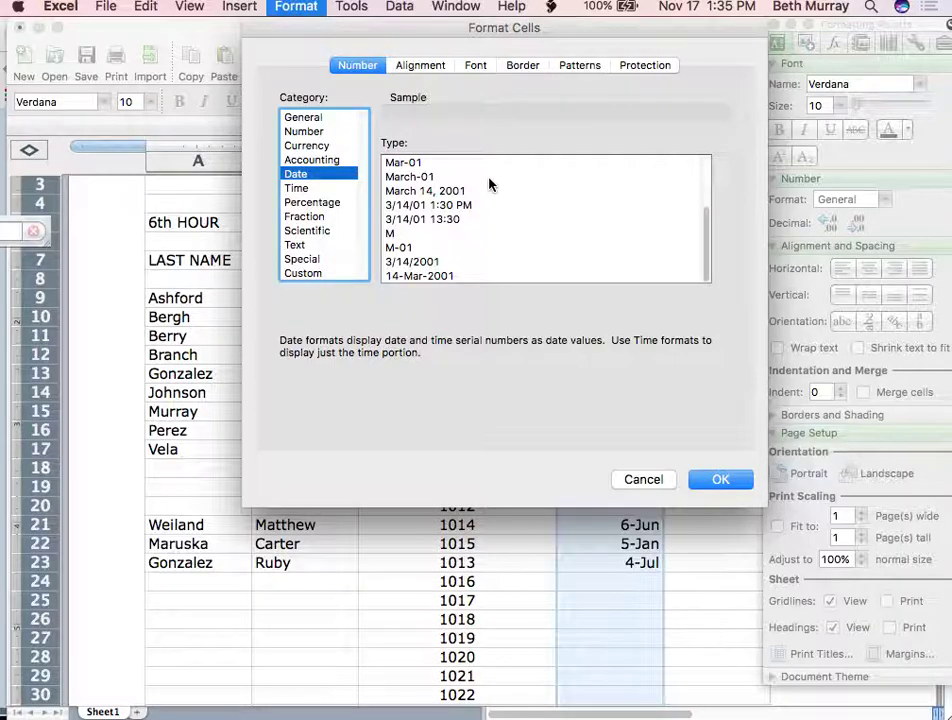
scroll(490, 184, up, 6)
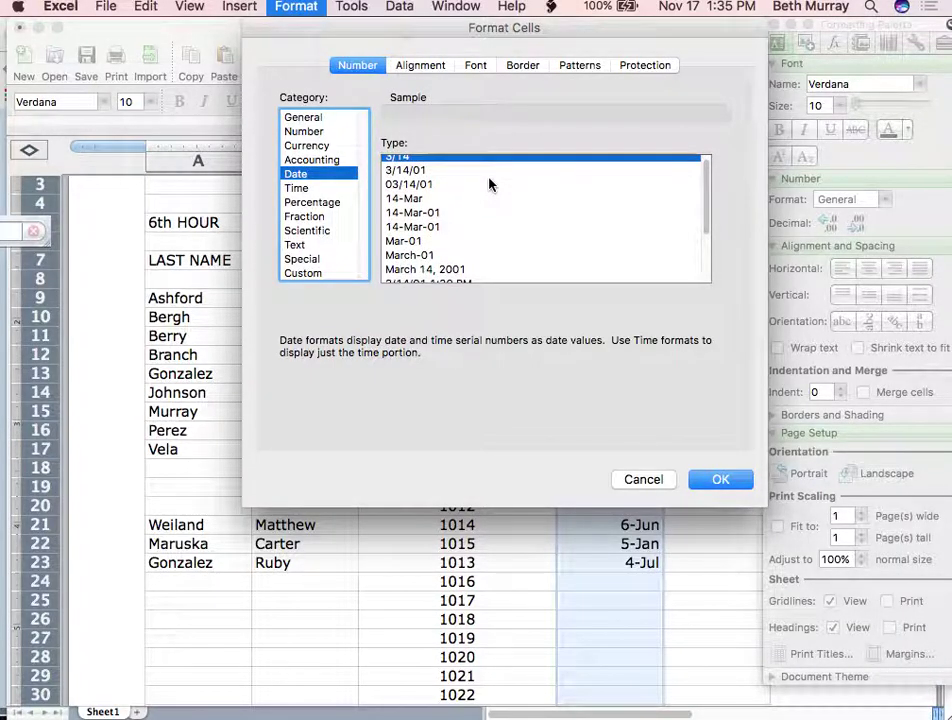
scroll(490, 184, down, 3)
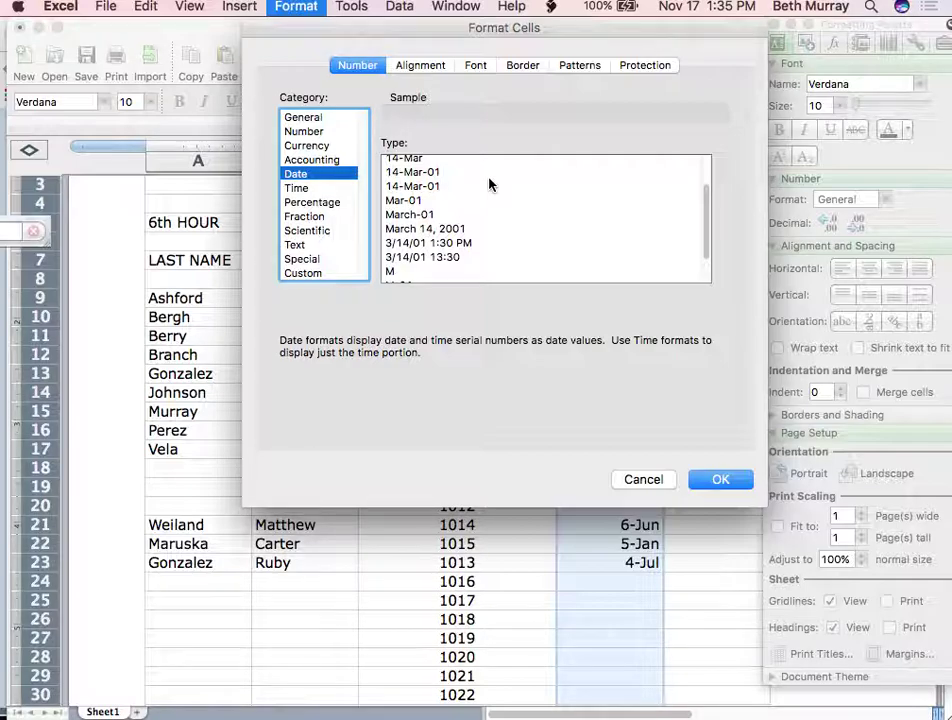
scroll(490, 184, down, 2)
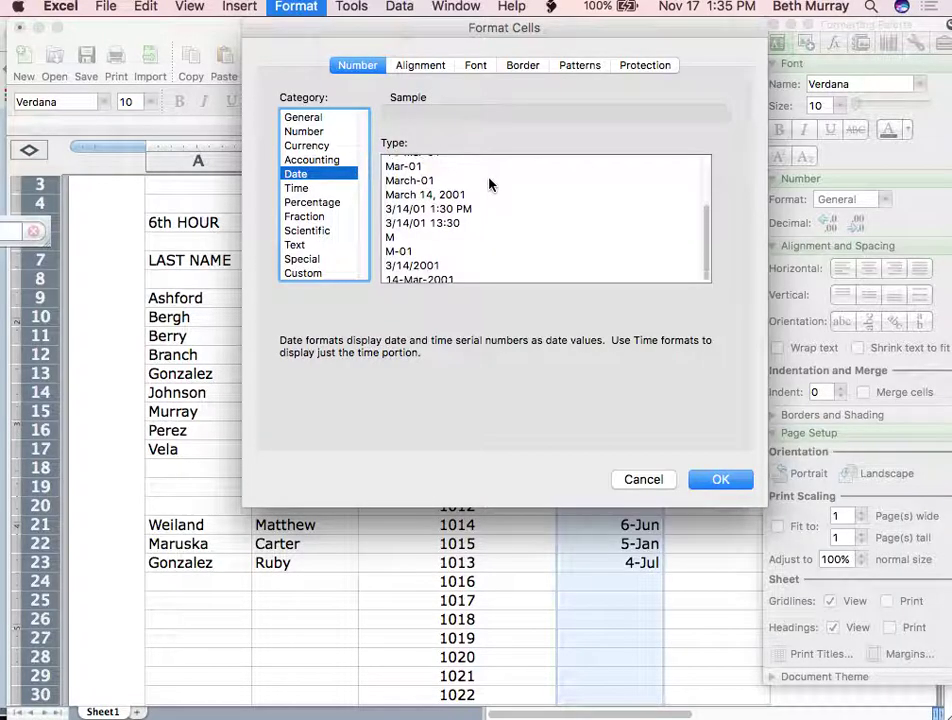
scroll(490, 184, up, 5)
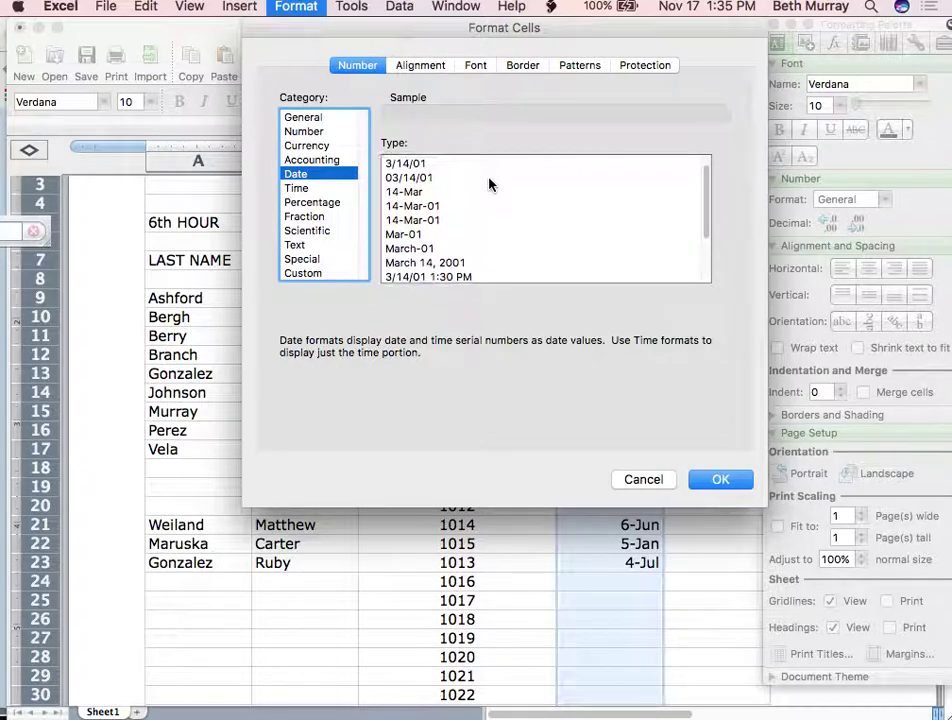
scroll(490, 184, down, 1)
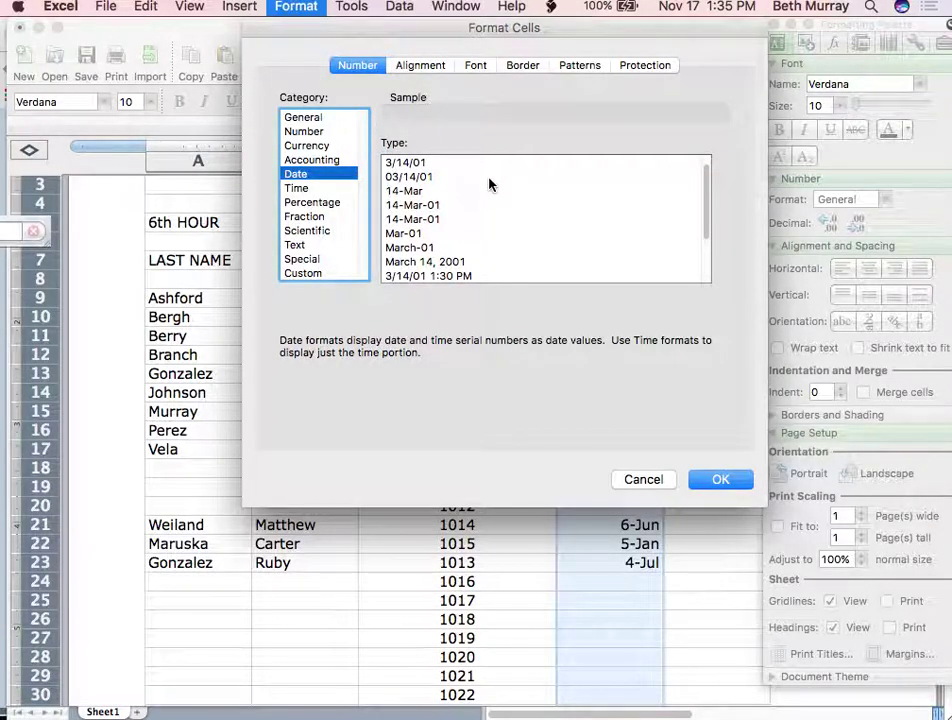
scroll(490, 184, down, 2)
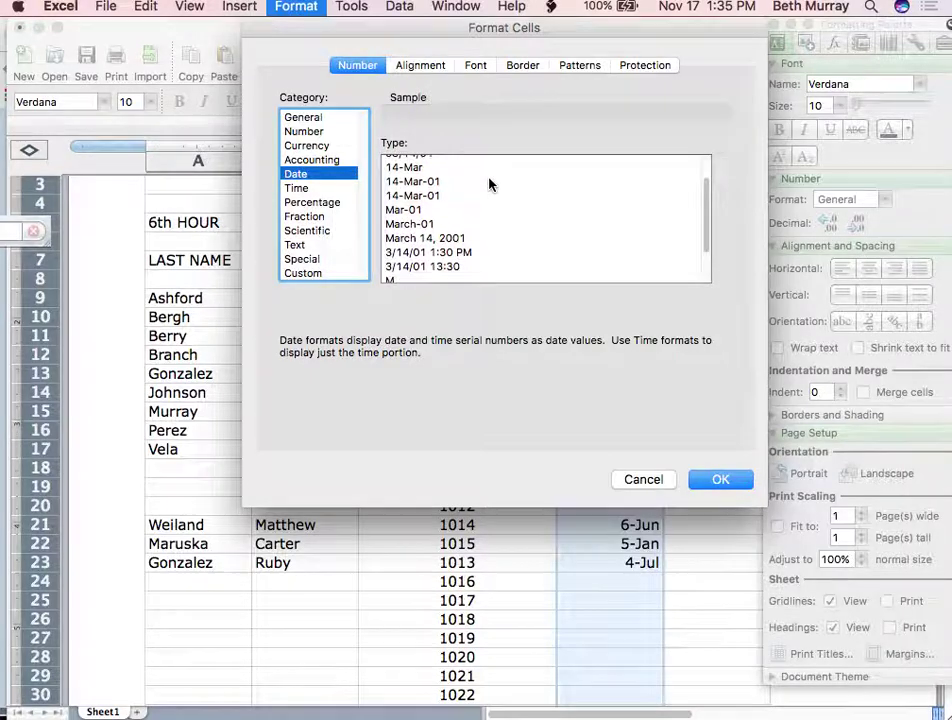
click(437, 240)
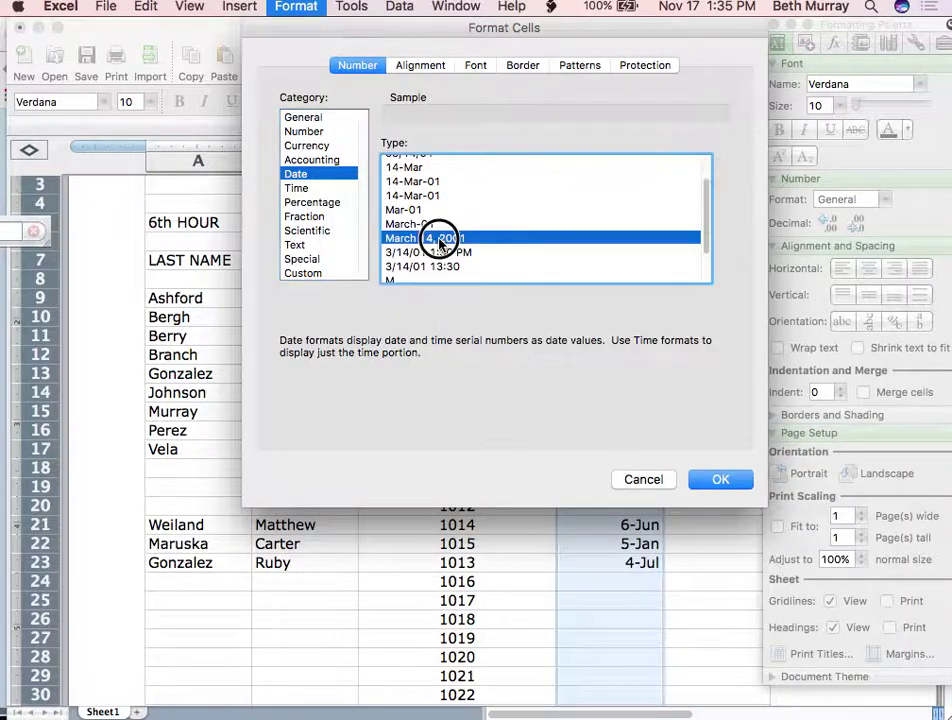
click(718, 479)
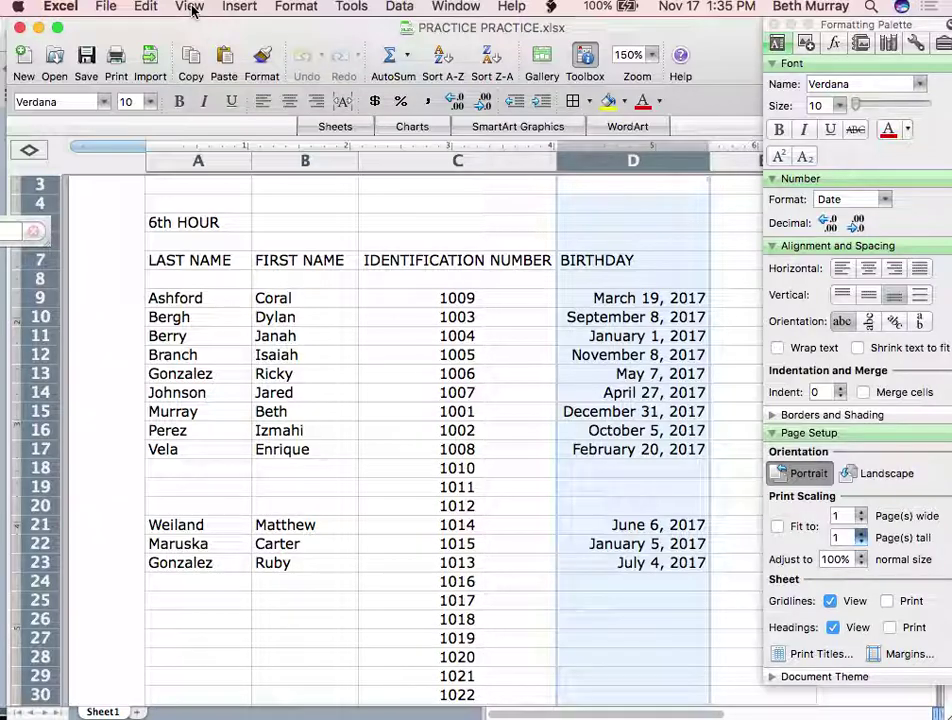
Format the BIRTHDAY column D with the 'March-01' month-year date style
click(296, 7)
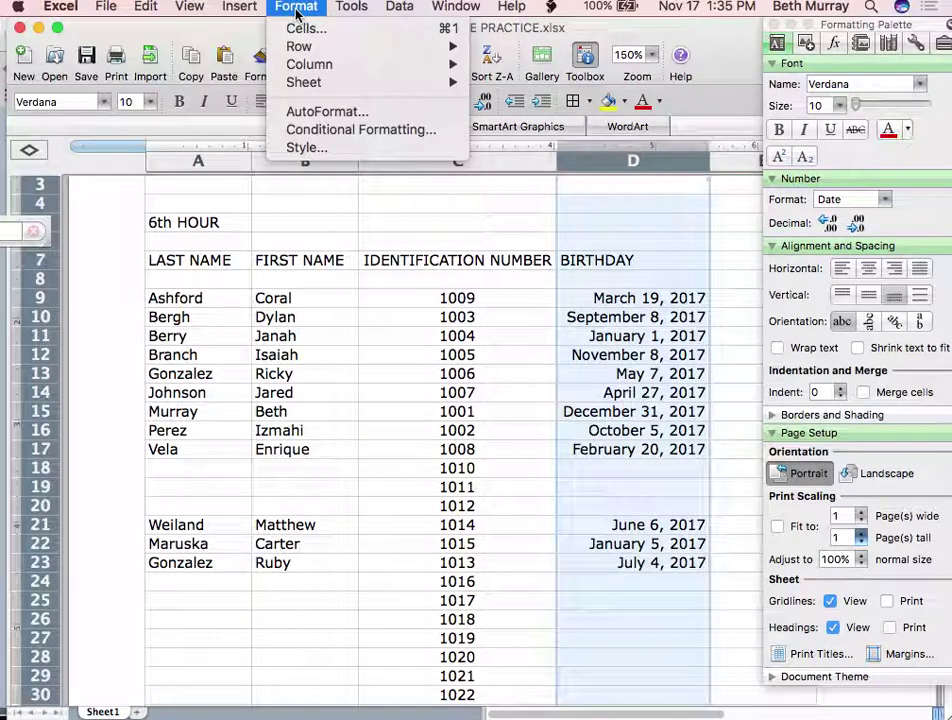
click(299, 27)
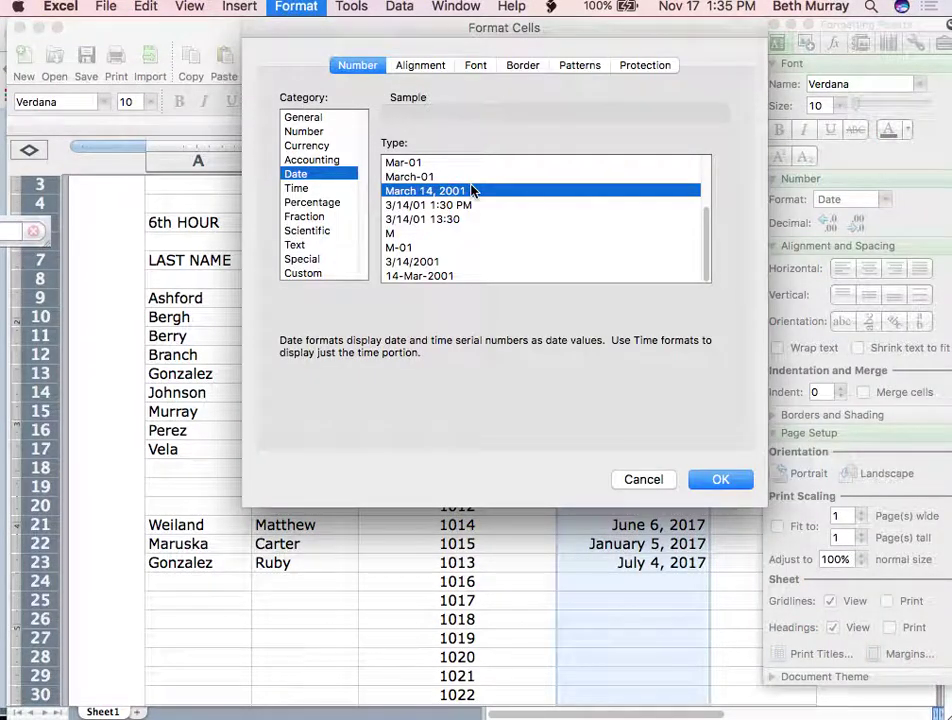
click(425, 177)
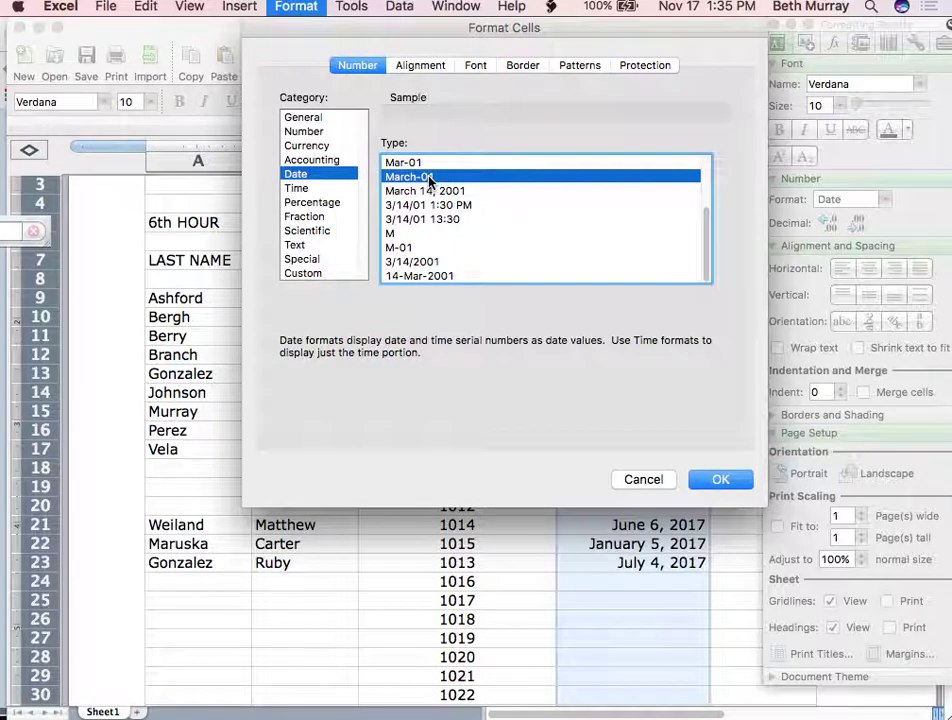
click(721, 479)
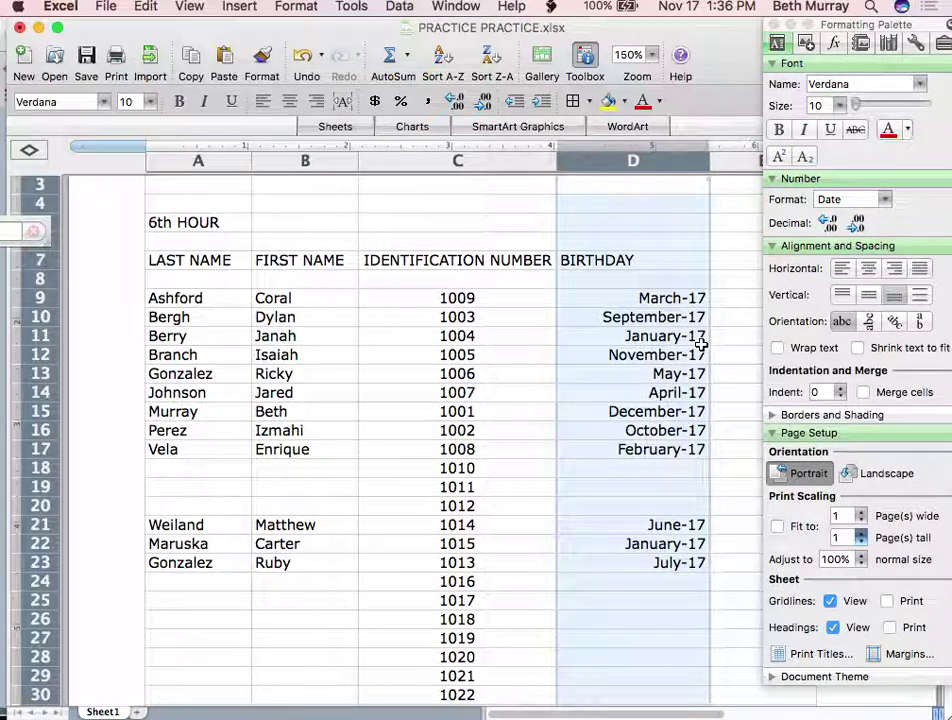
click(698, 340)
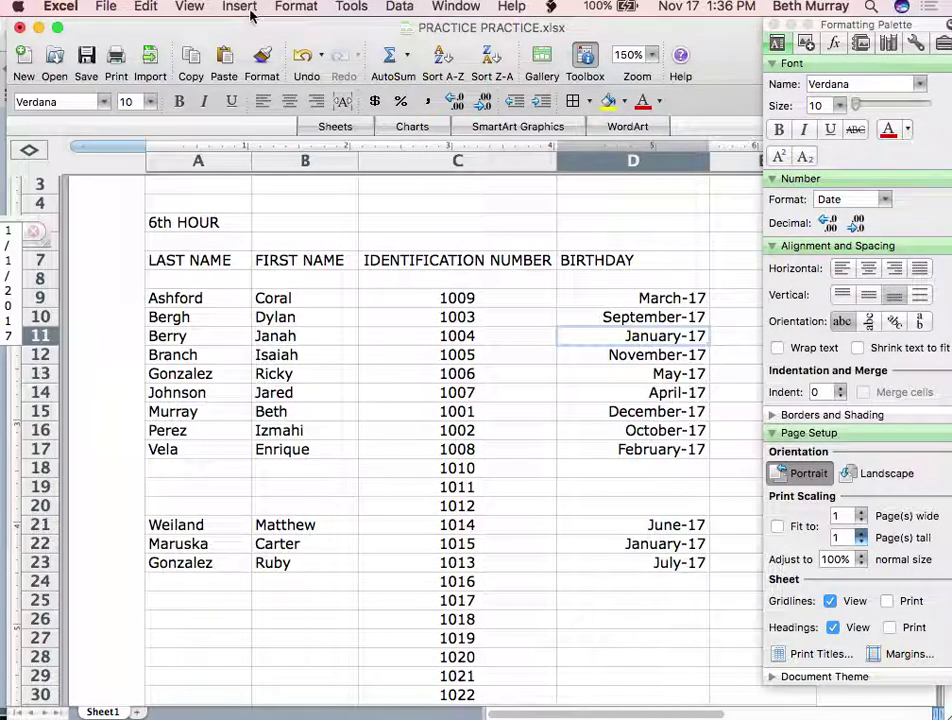
click(307, 8)
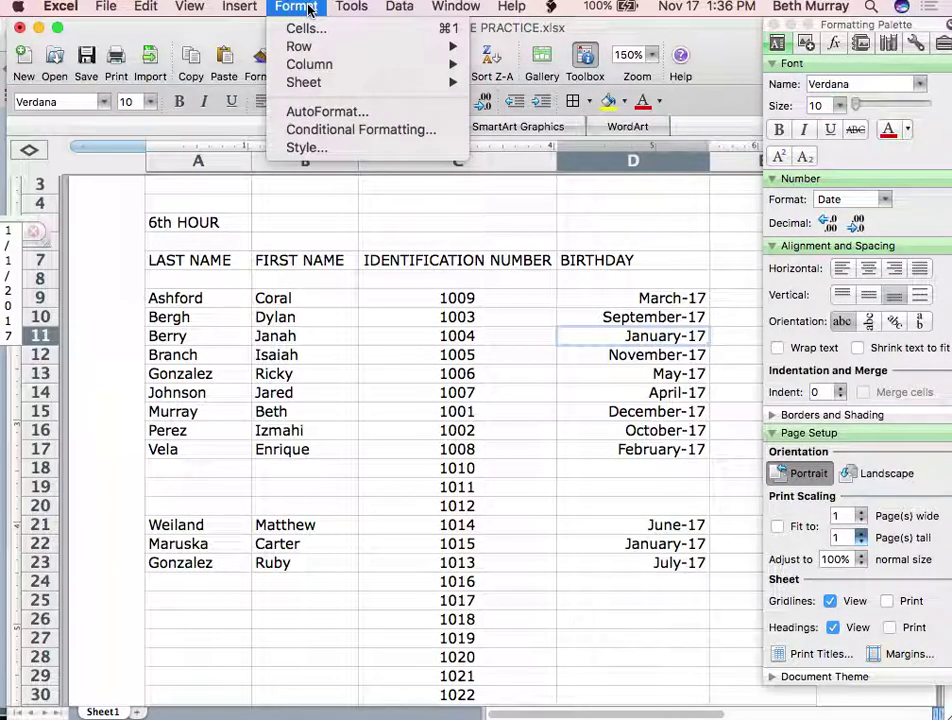
click(303, 30)
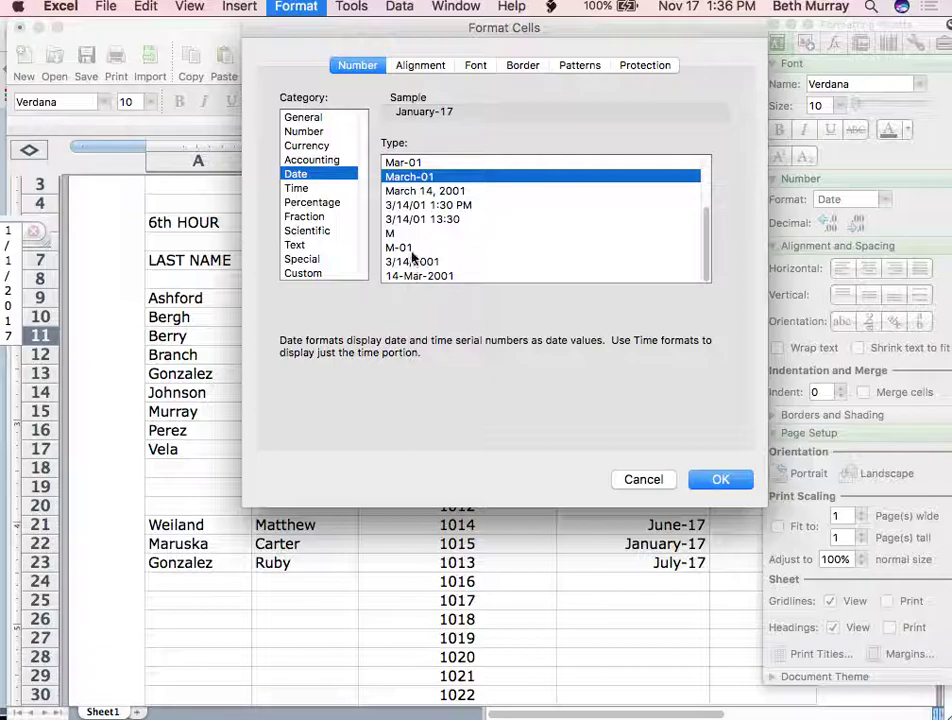
scroll(412, 260, up, 3)
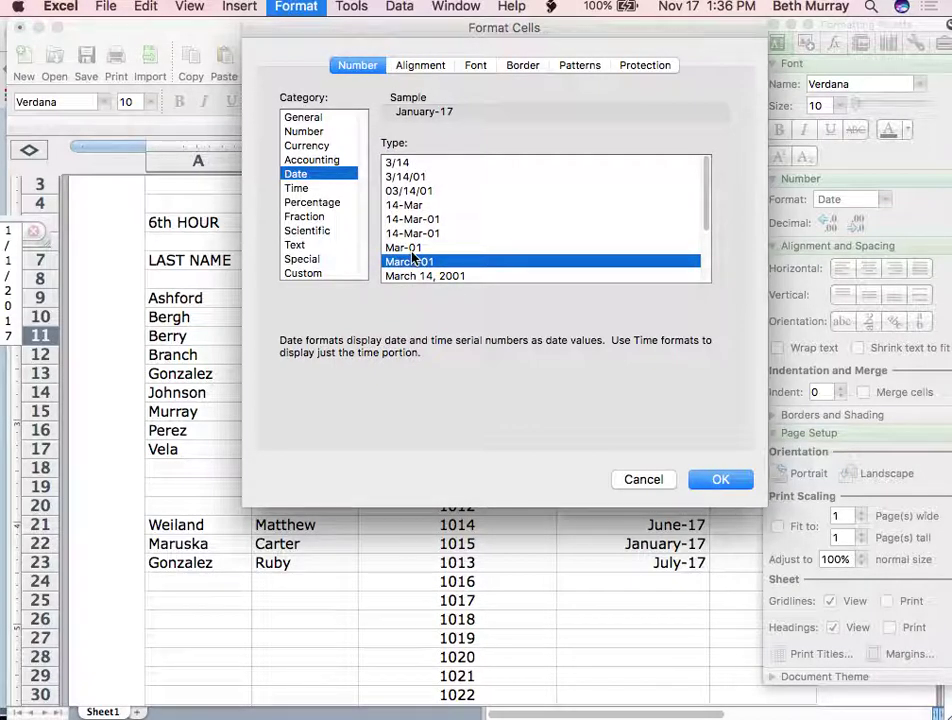
click(411, 250)
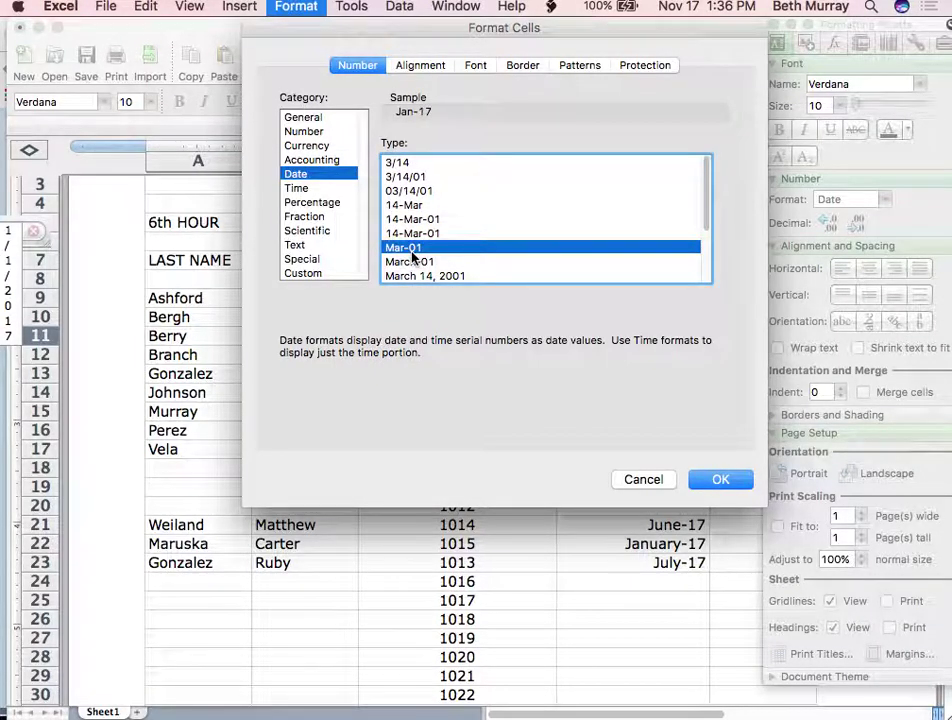
click(396, 164)
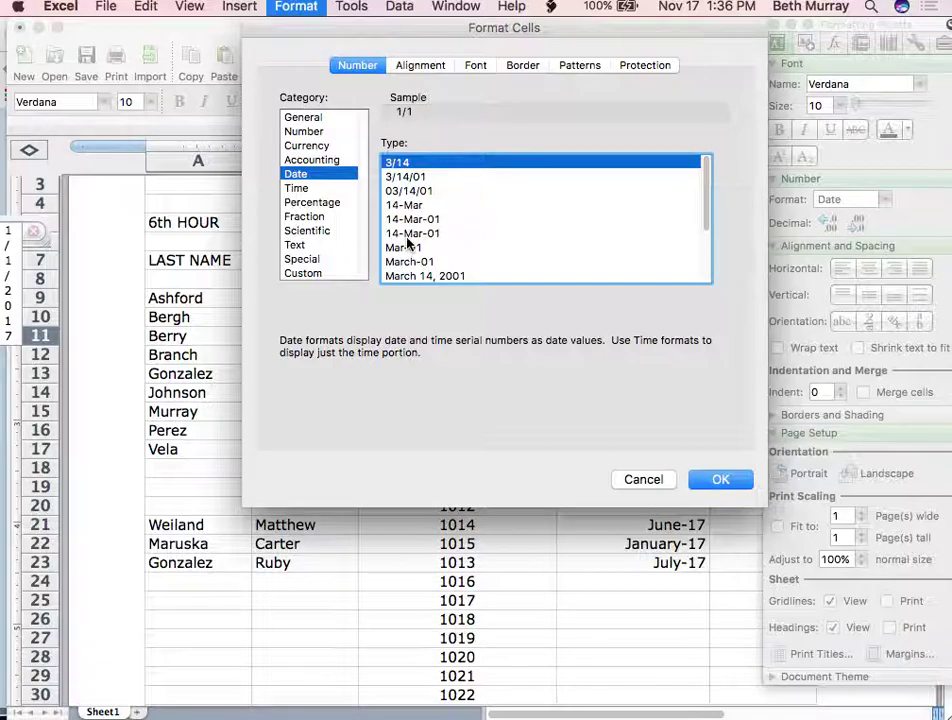
scroll(407, 241, down, 3)
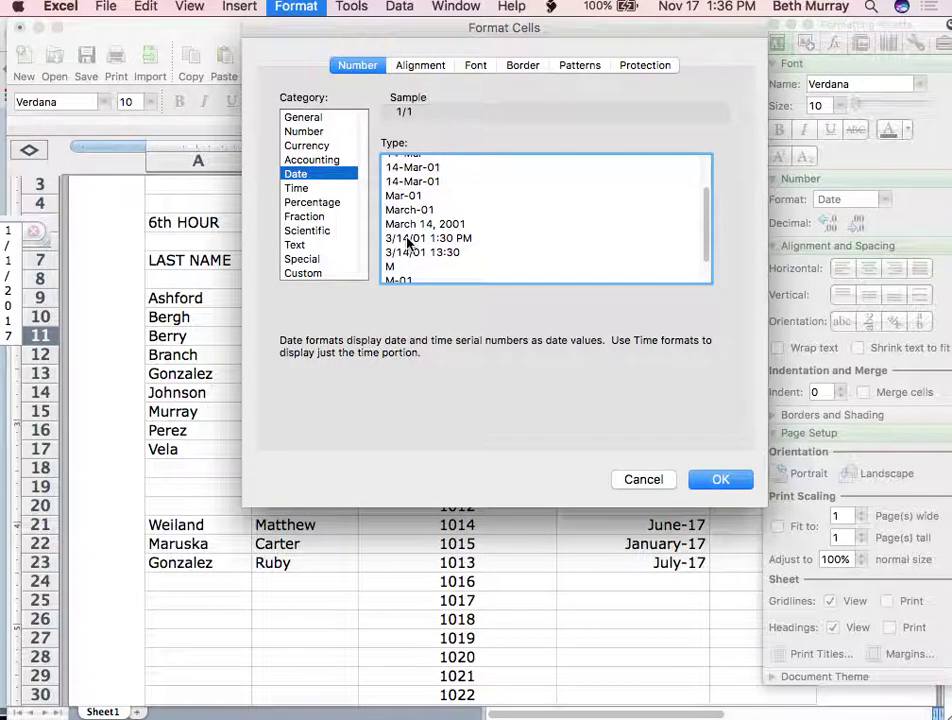
scroll(407, 241, down, 2)
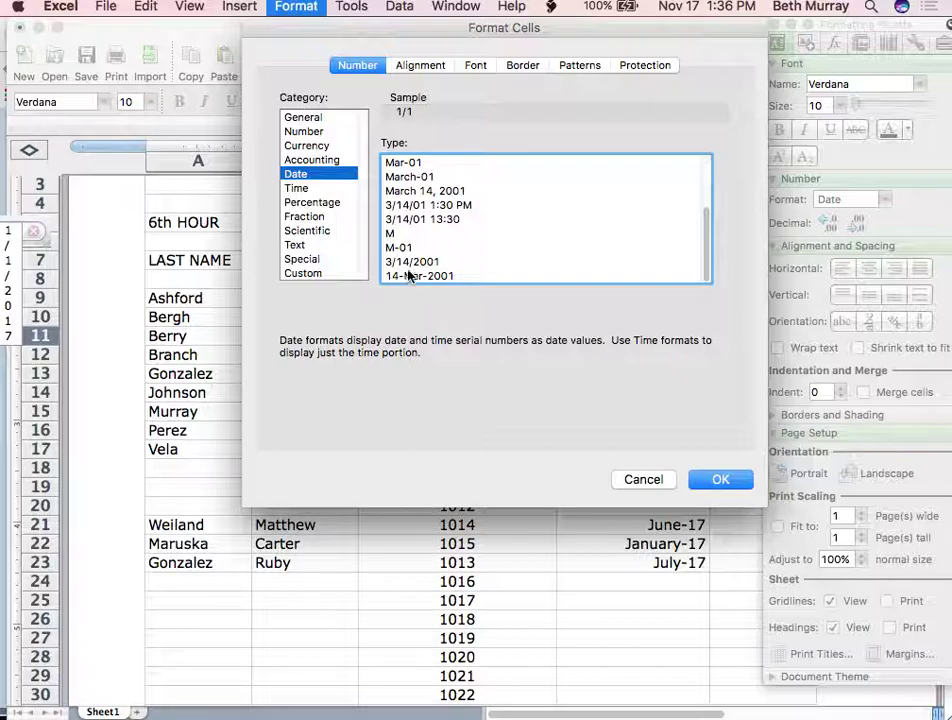
scroll(407, 206, up, 4)
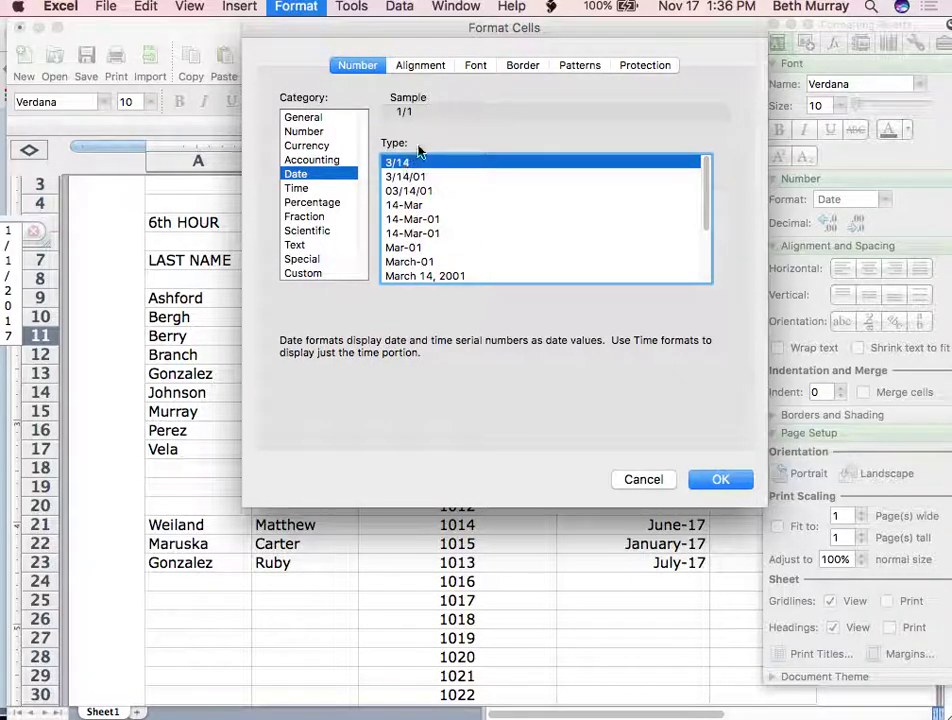
click(722, 480)
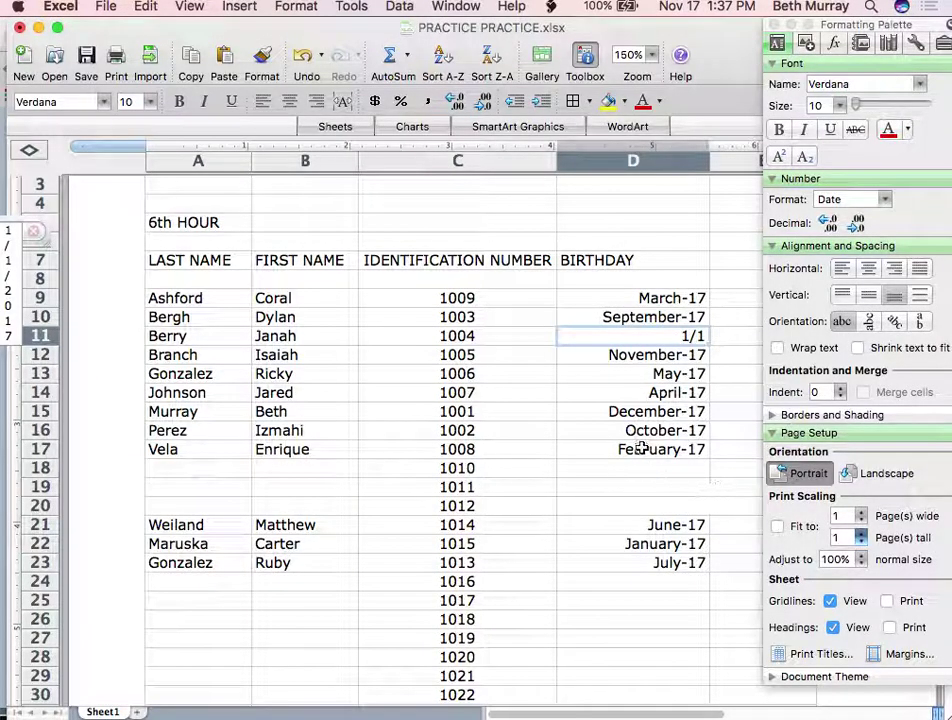
Apply the '3/14' month/day date format to all of column D, giving dates like 3/19 and 12/31
click(624, 158)
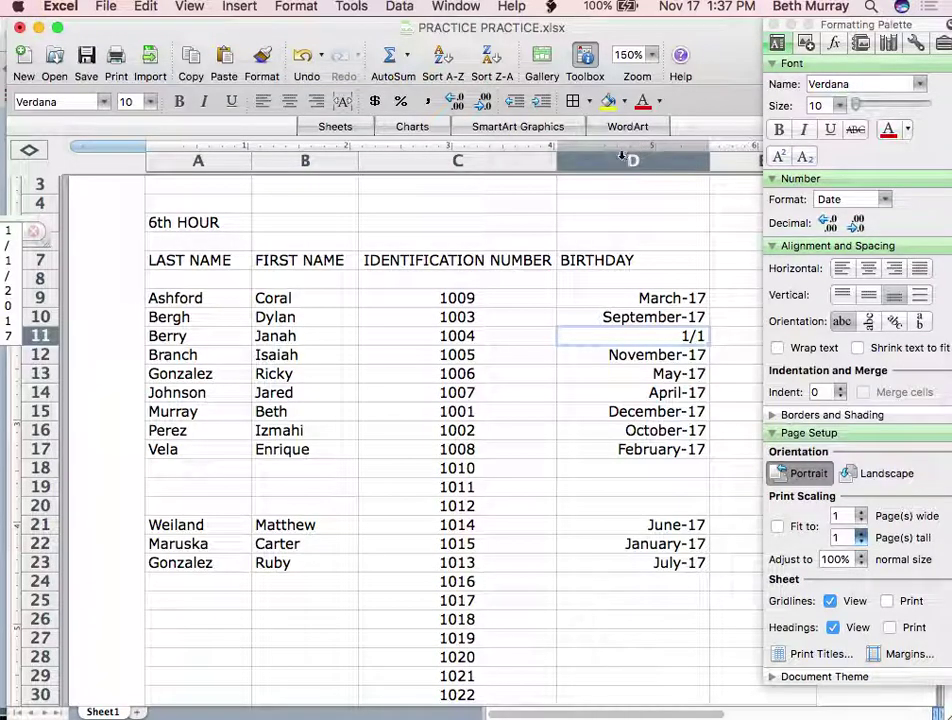
click(293, 7)
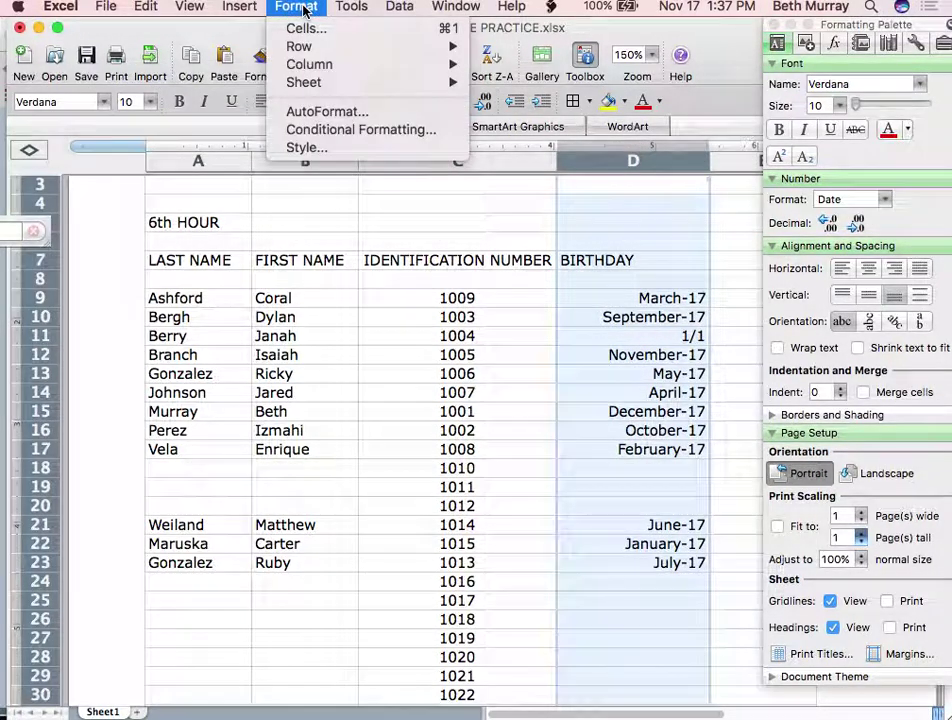
click(292, 28)
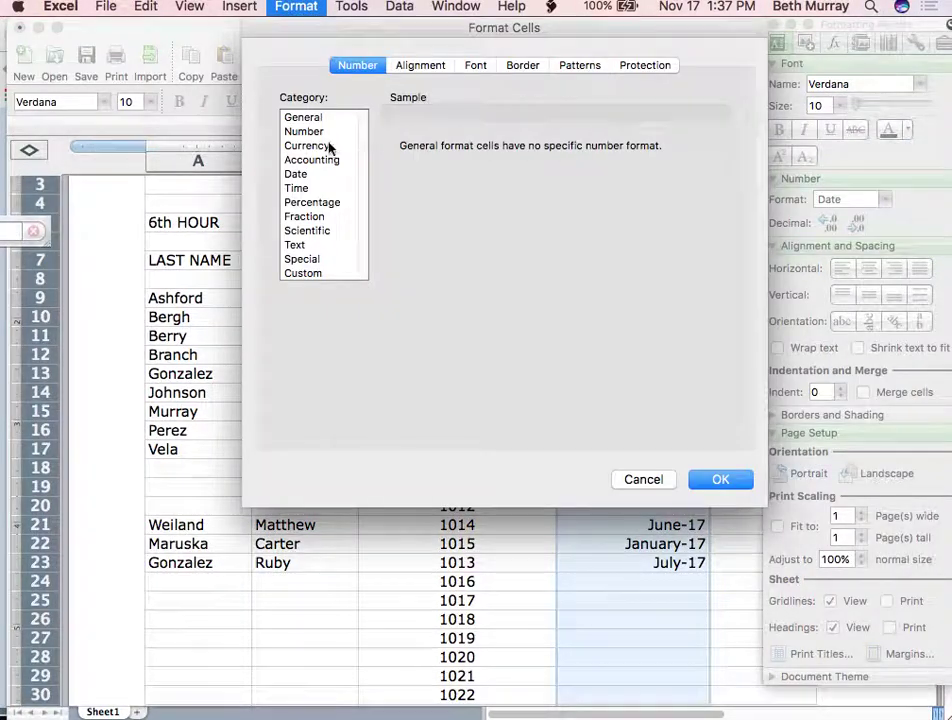
click(296, 174)
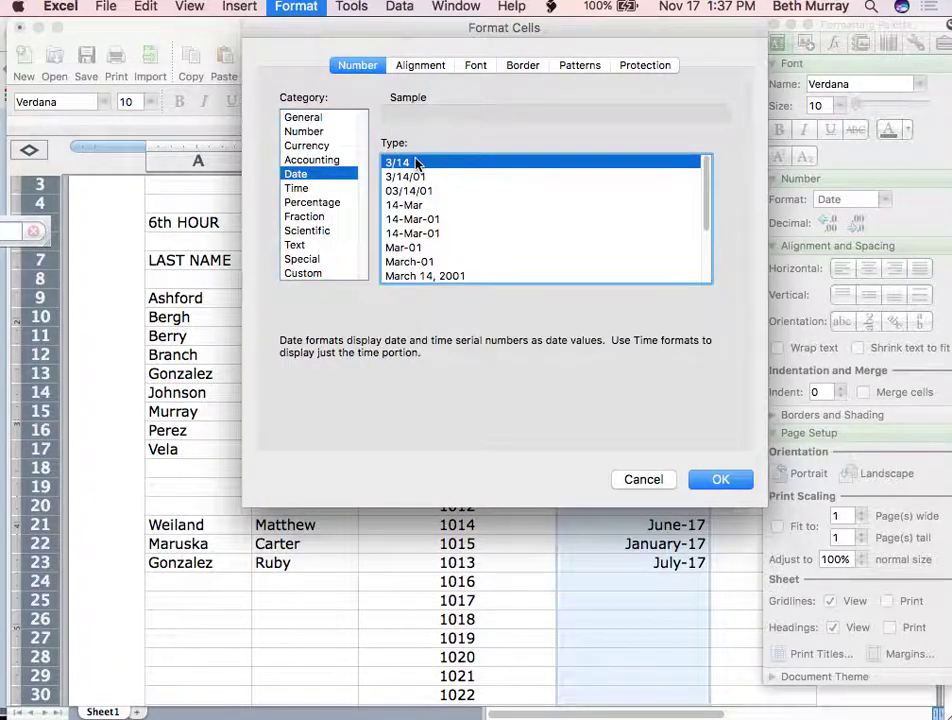
click(722, 479)
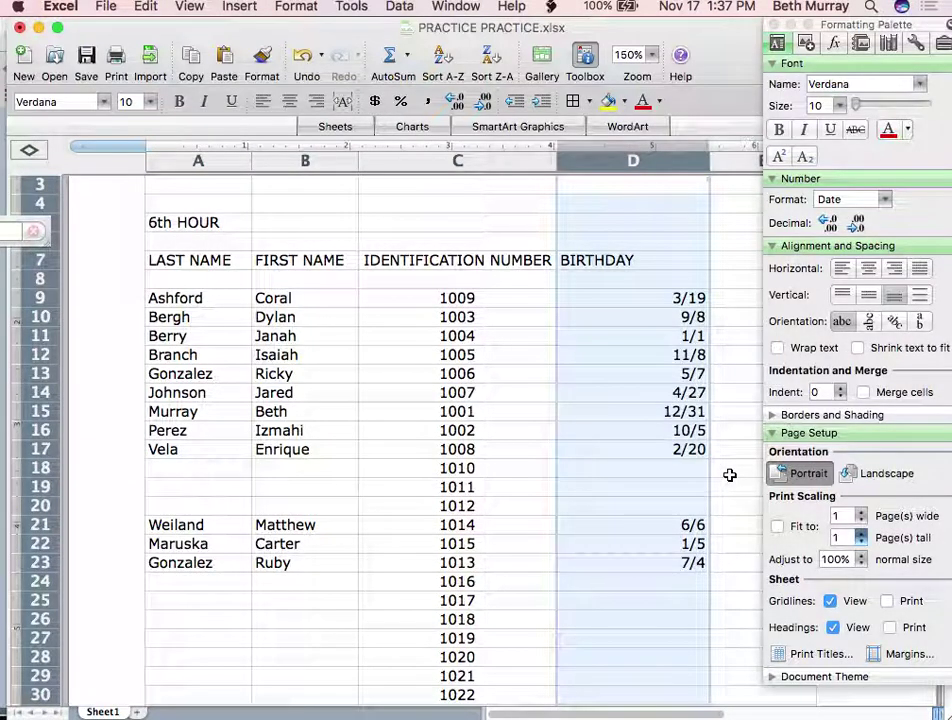
click(594, 548)
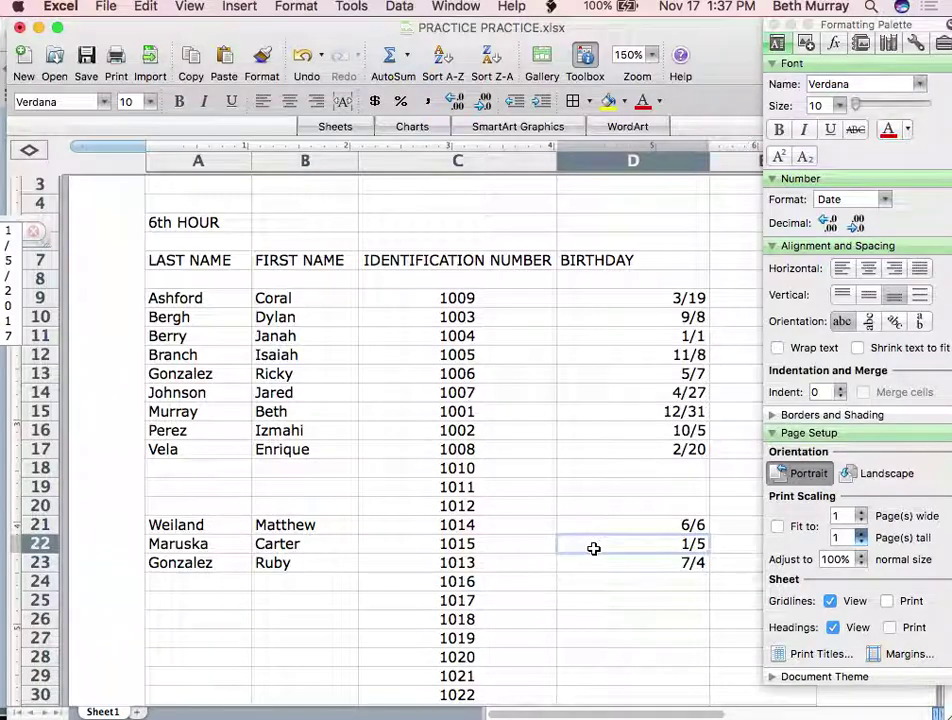
scroll(594, 548, up, 3)
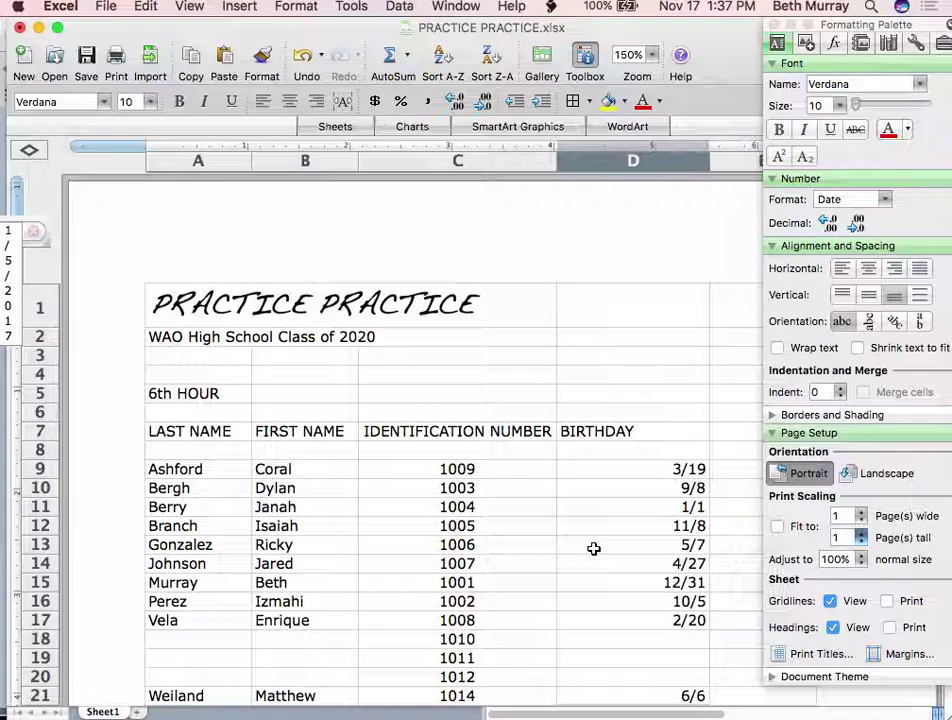
Left-align column D's birthdays, undoing a trial diagonal text orientation
scroll(593, 548, down, 3)
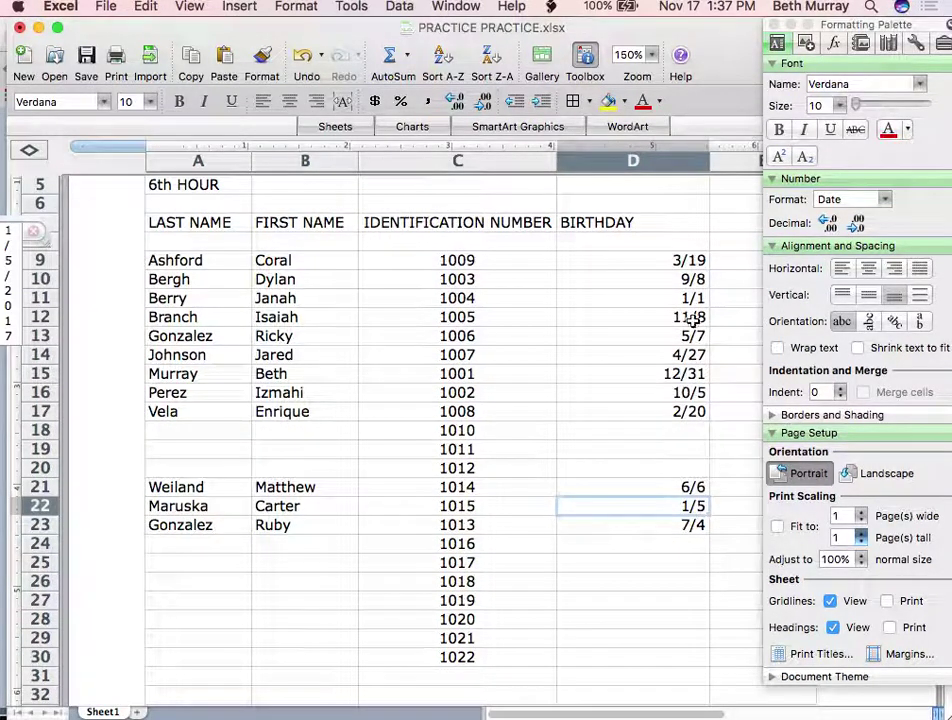
click(589, 164)
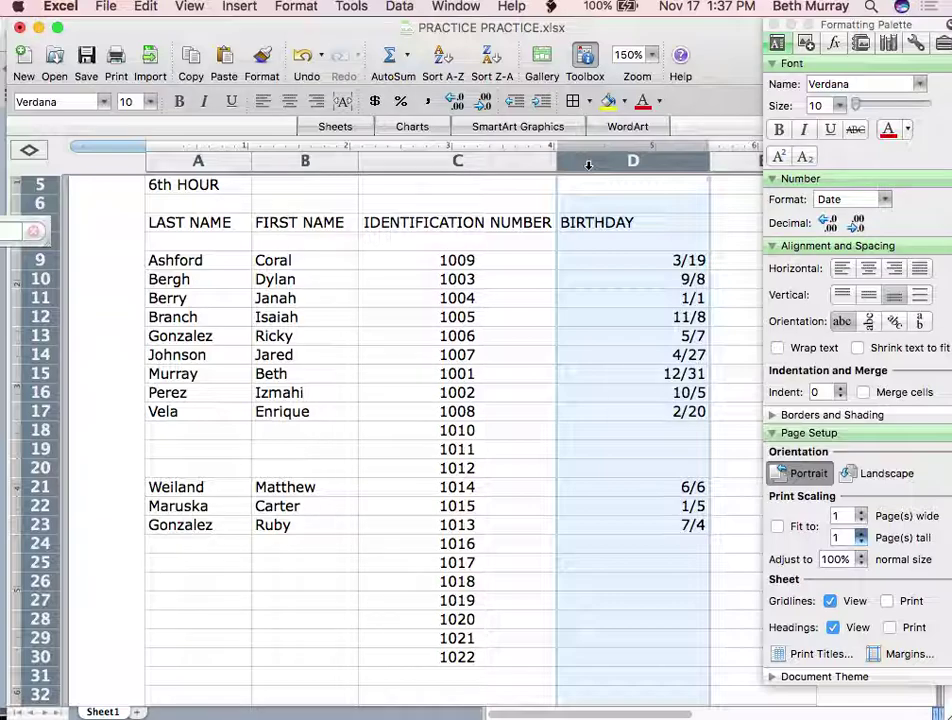
click(842, 270)
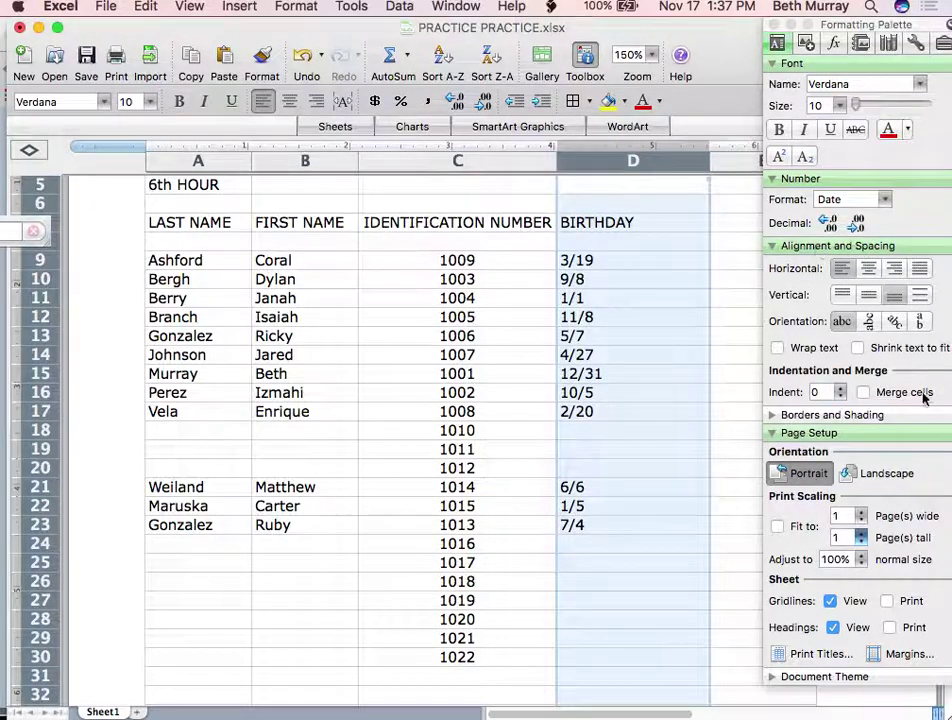
click(894, 322)
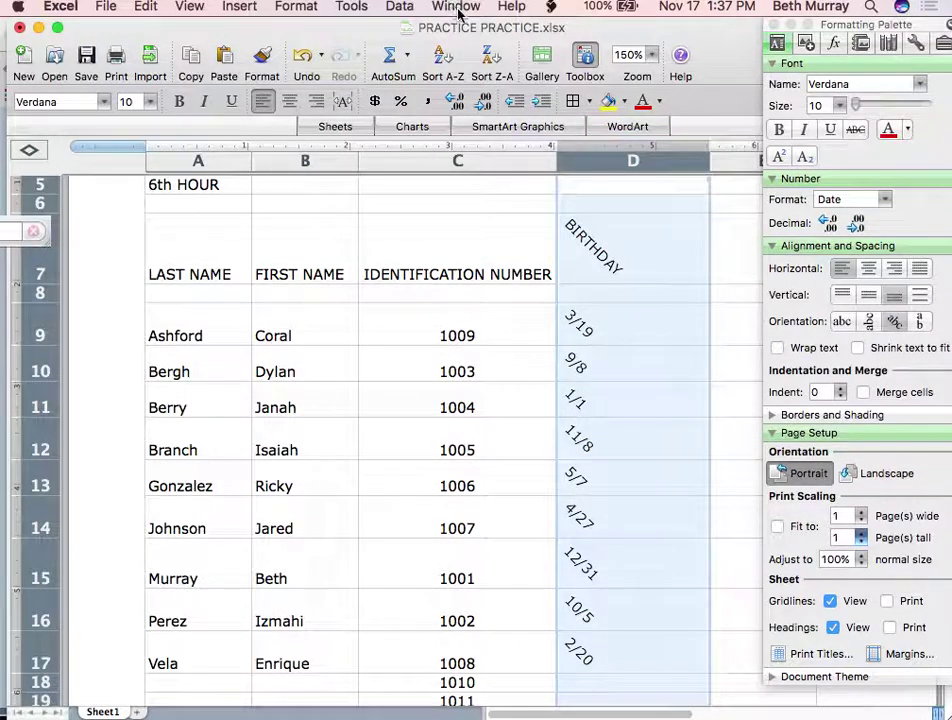
click(303, 60)
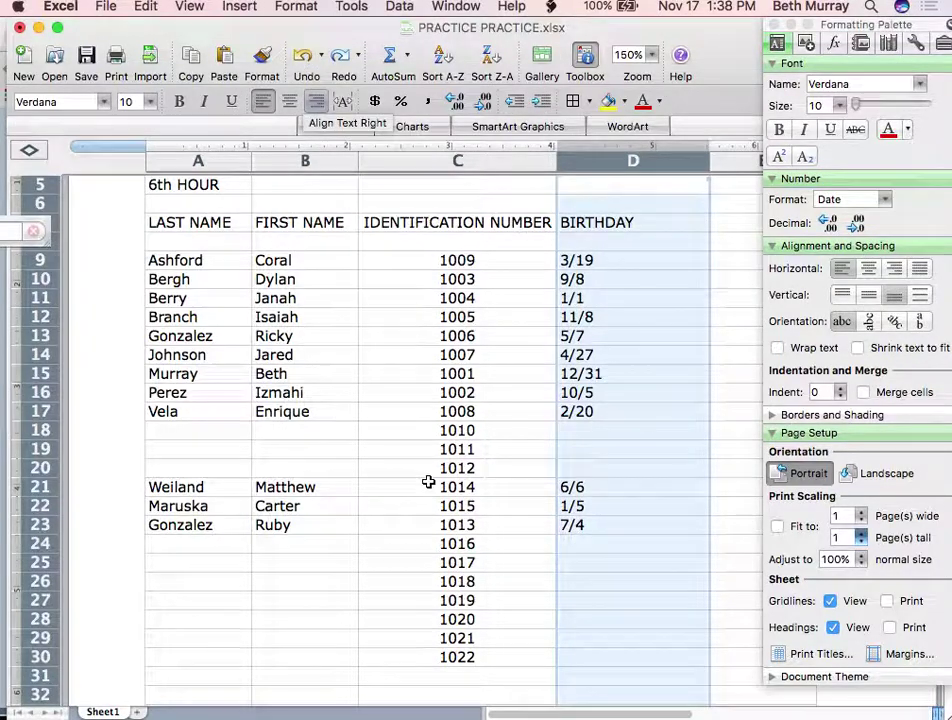
click(340, 567)
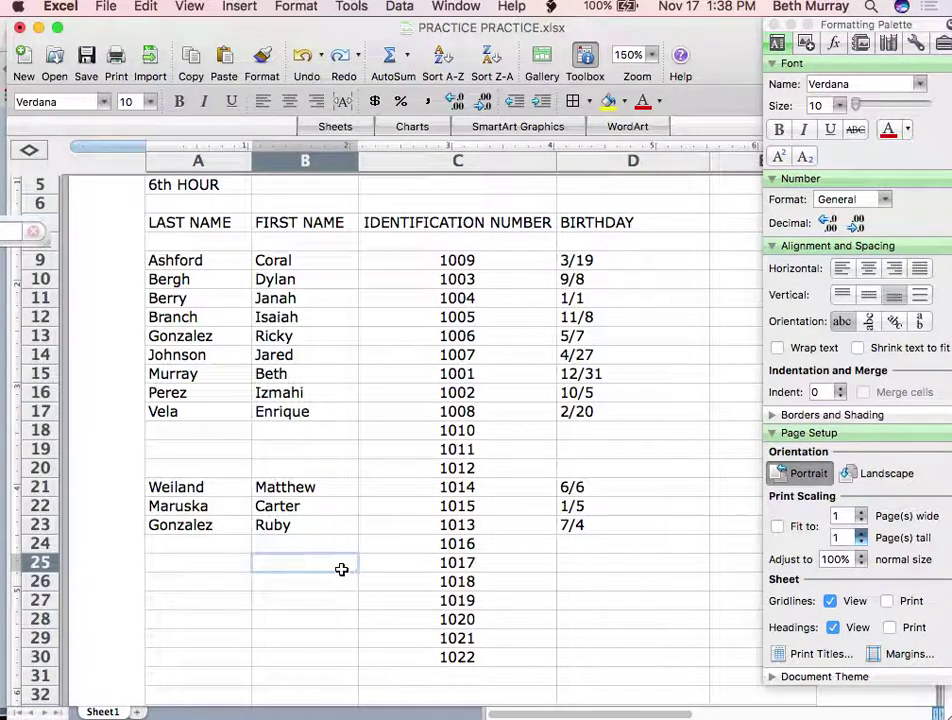
scroll(340, 310, up, 5)
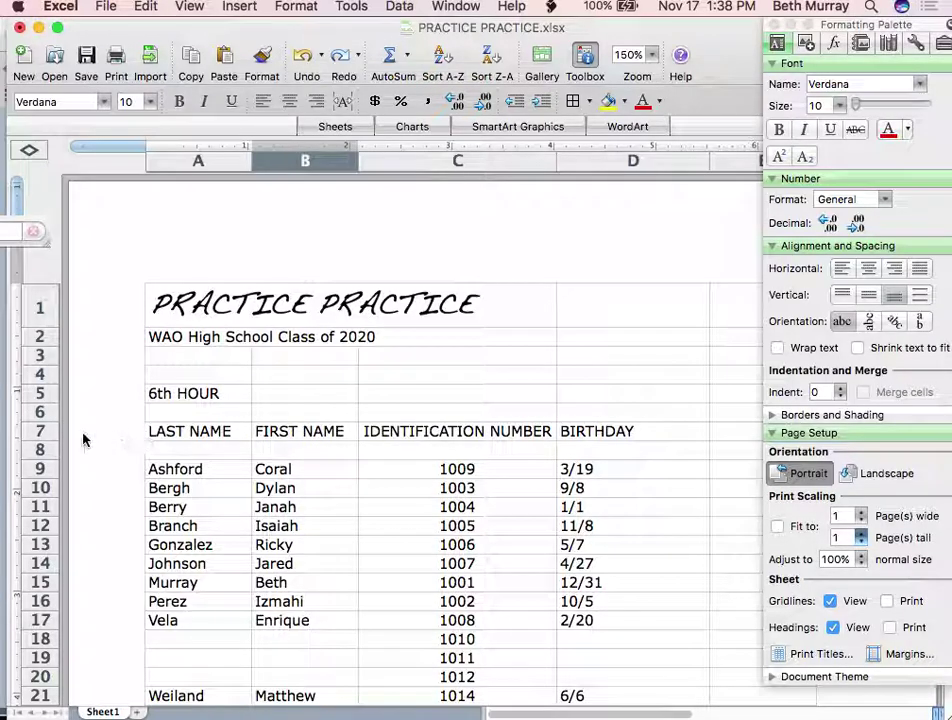
Underline the row 7 headings LAST NAME, FIRST NAME, IDENTIFICATION NUMBER and BIRTHDAY with Cmd+U
click(42, 431)
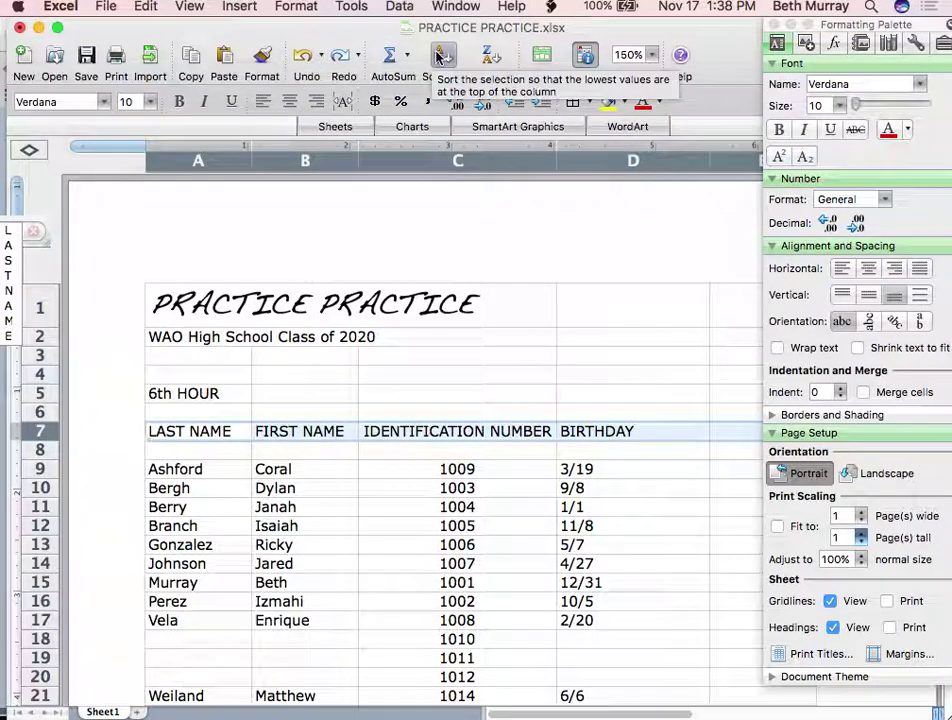
key(super+u)
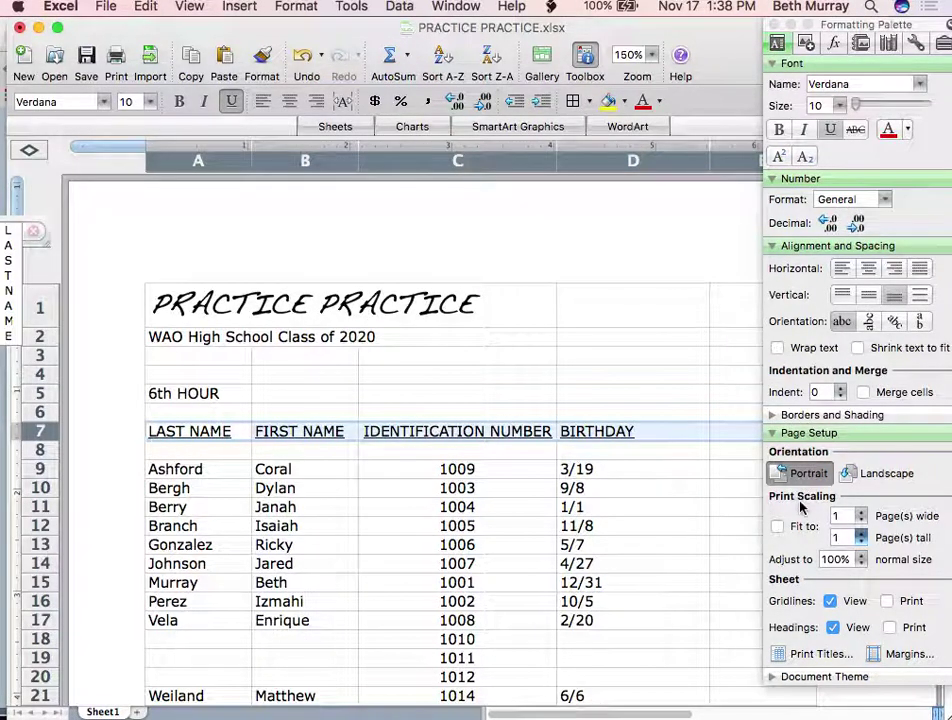
click(809, 414)
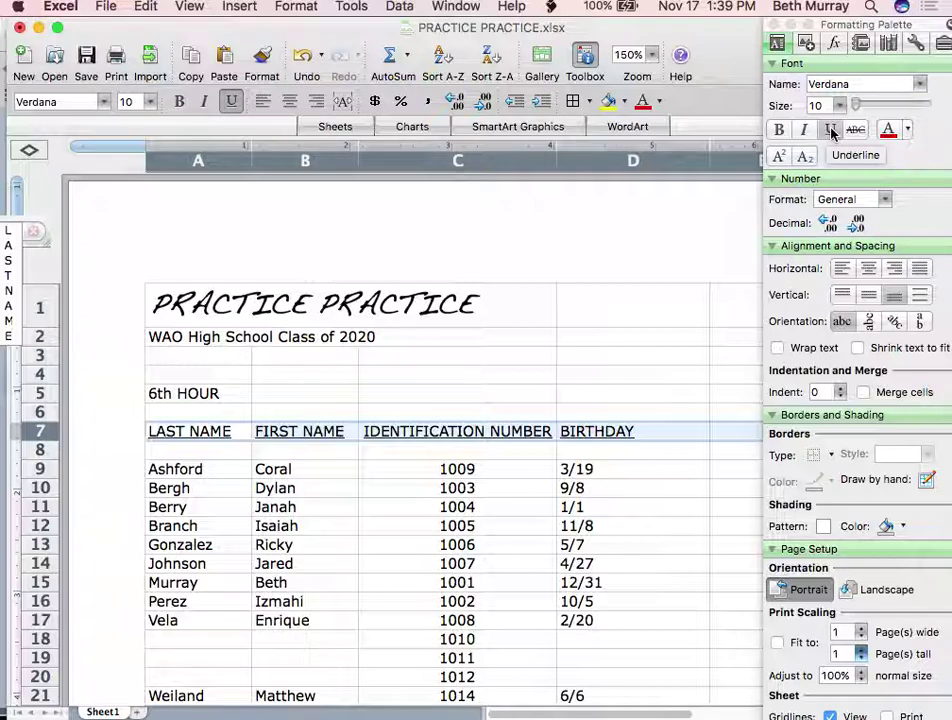
click(390, 405)
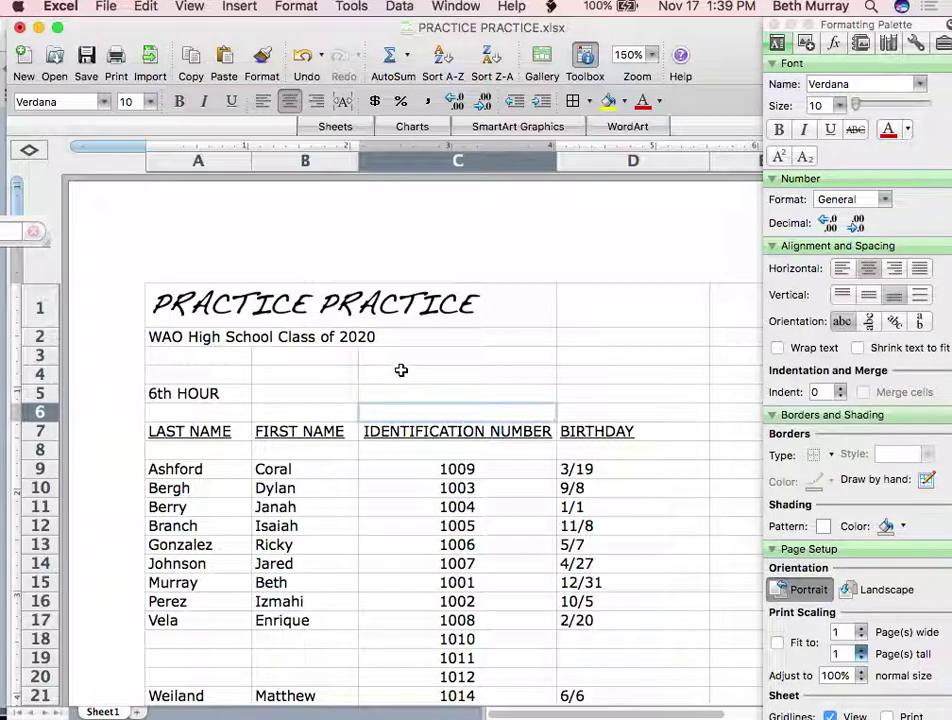
Delete the stray IDs 1010, 1011 and 1012 from cells C18, C19 and C20
scroll(400, 369, down, 3)
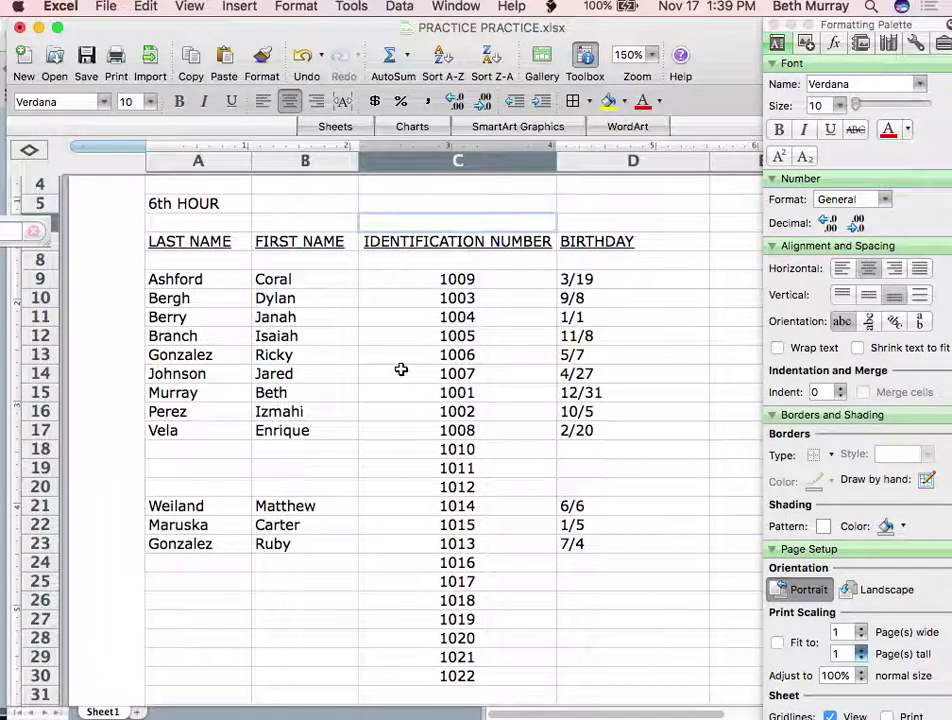
click(436, 449)
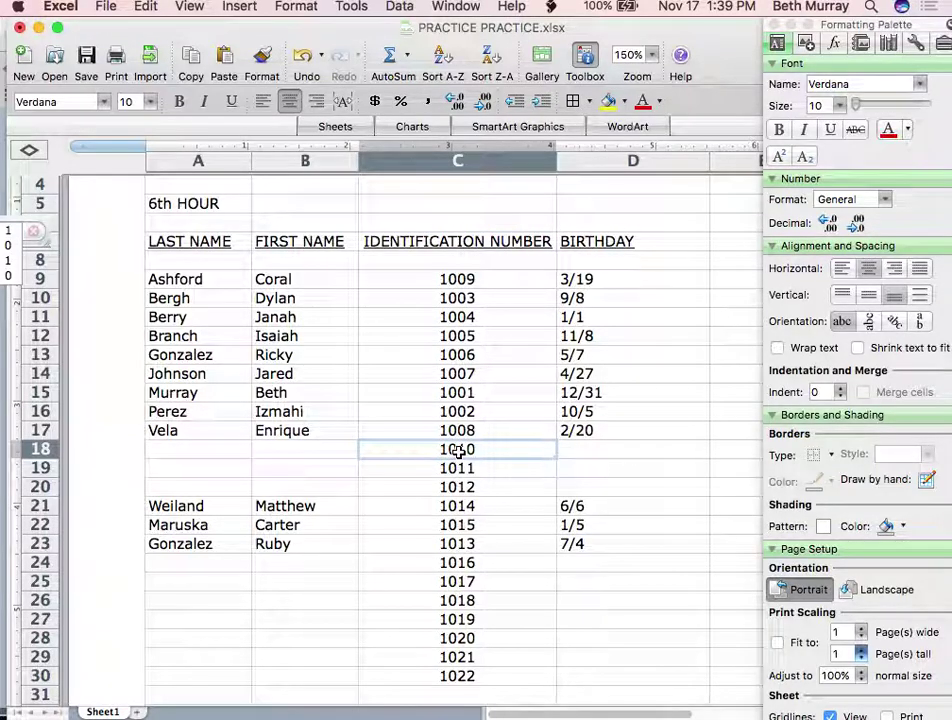
key(BackSpace)
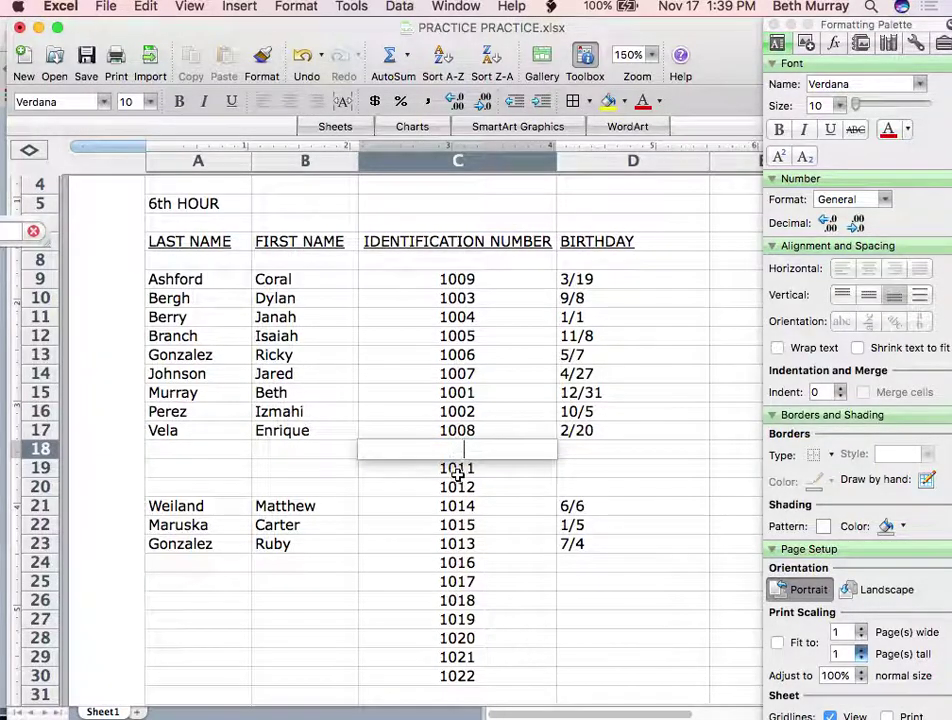
click(460, 468)
key(BackSpace)
click(458, 487)
key(BackSpace)
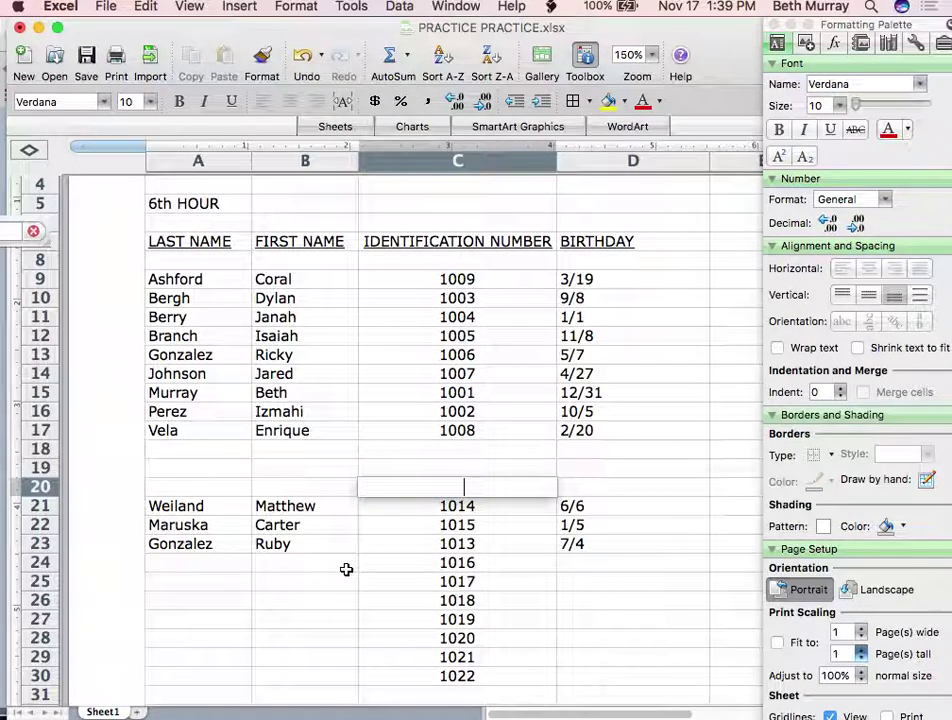
click(346, 570)
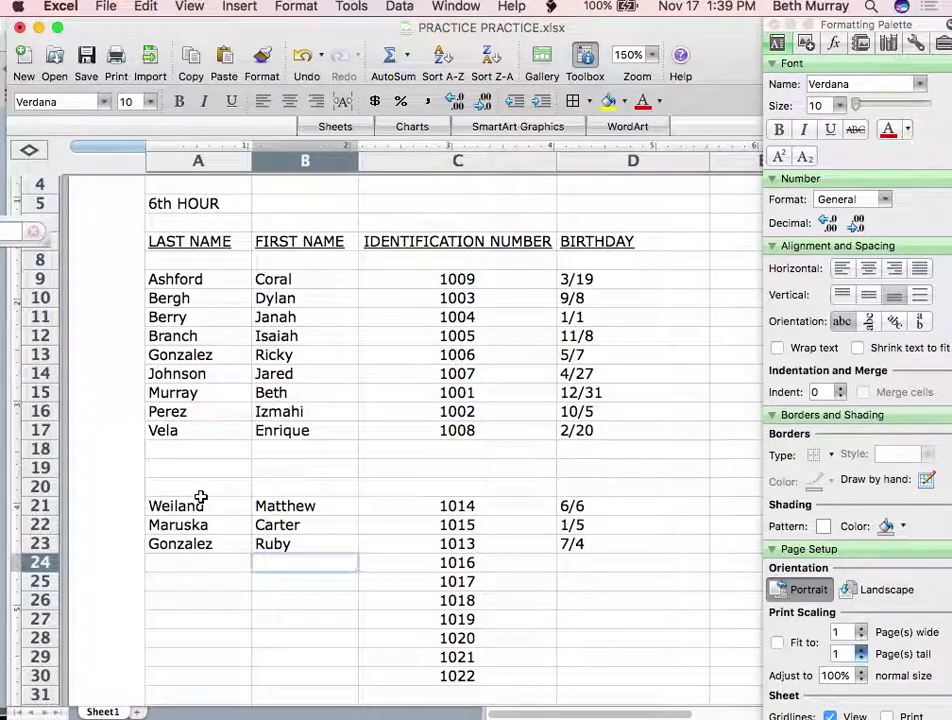
Renumber C21 to 1009 and C22 to 1010, then fill that sequence down column C
click(466, 508)
text(1009)
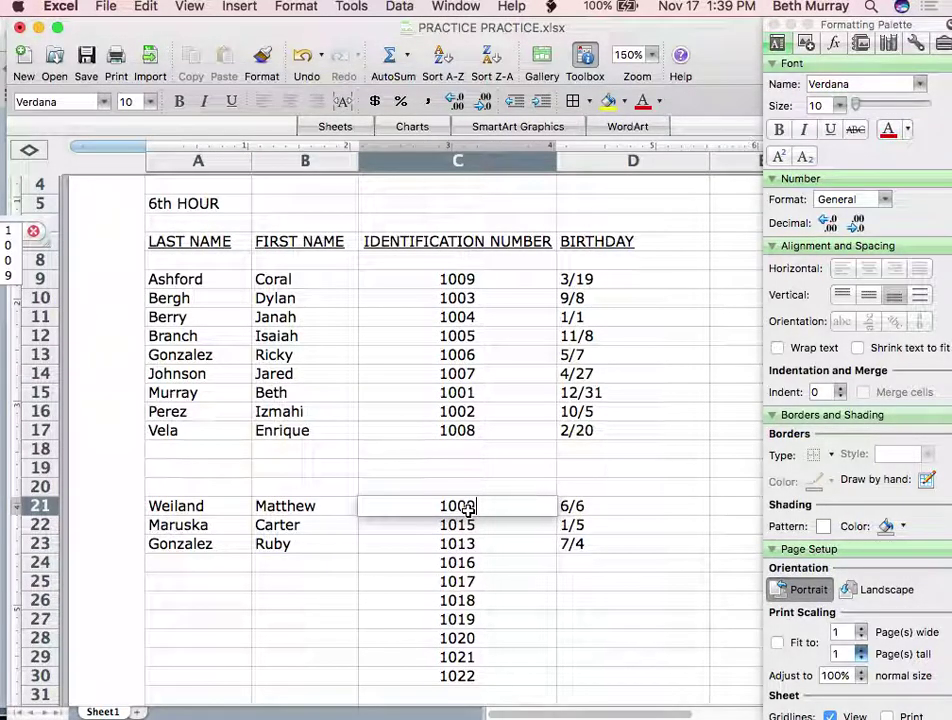
click(467, 558)
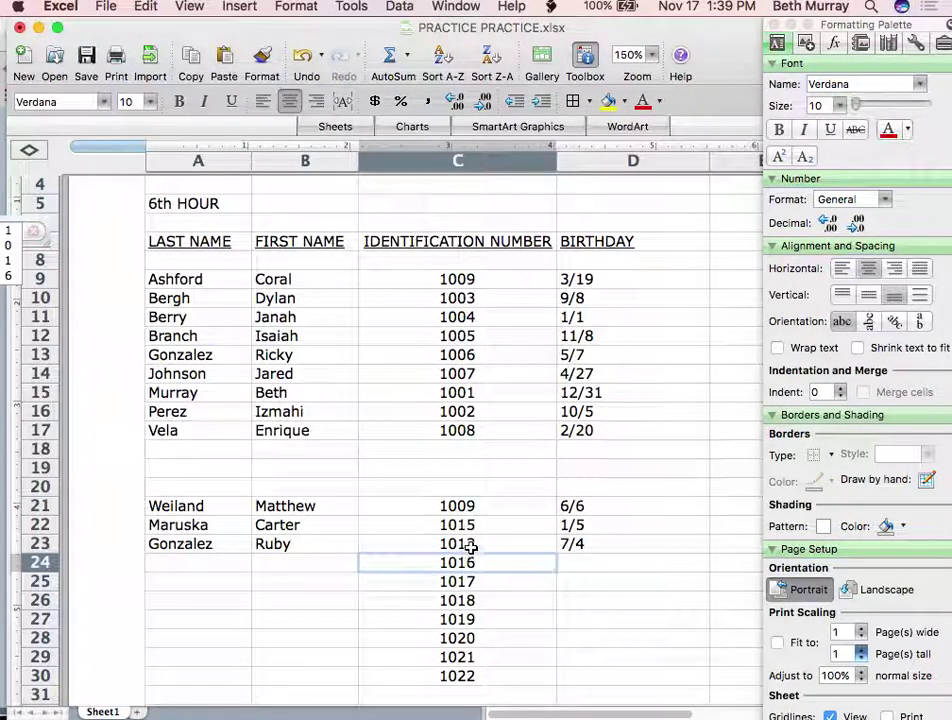
click(465, 508)
click(466, 524)
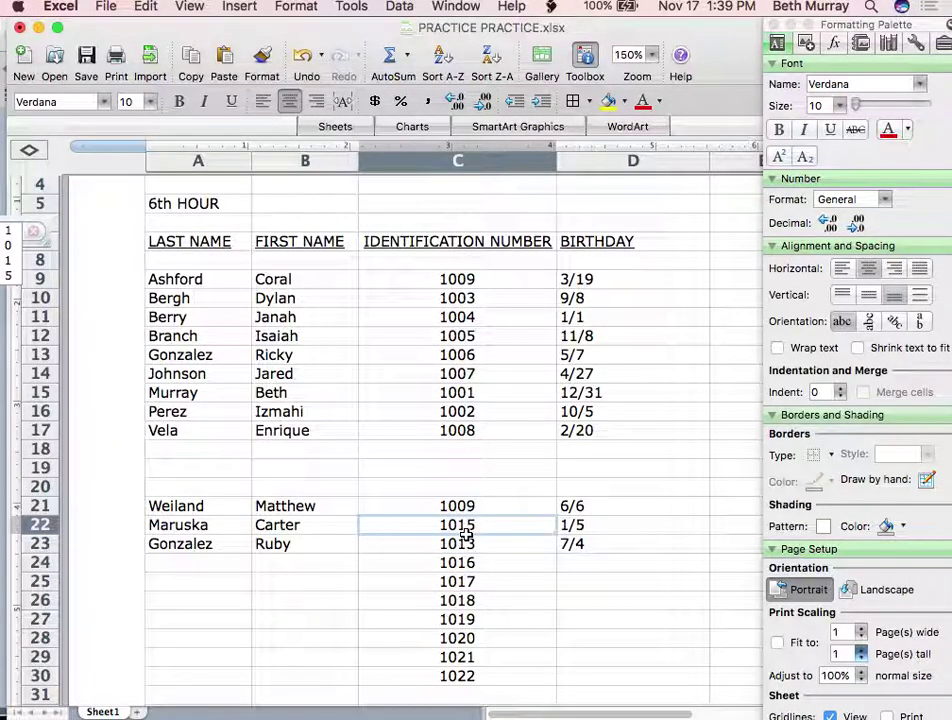
text(1)
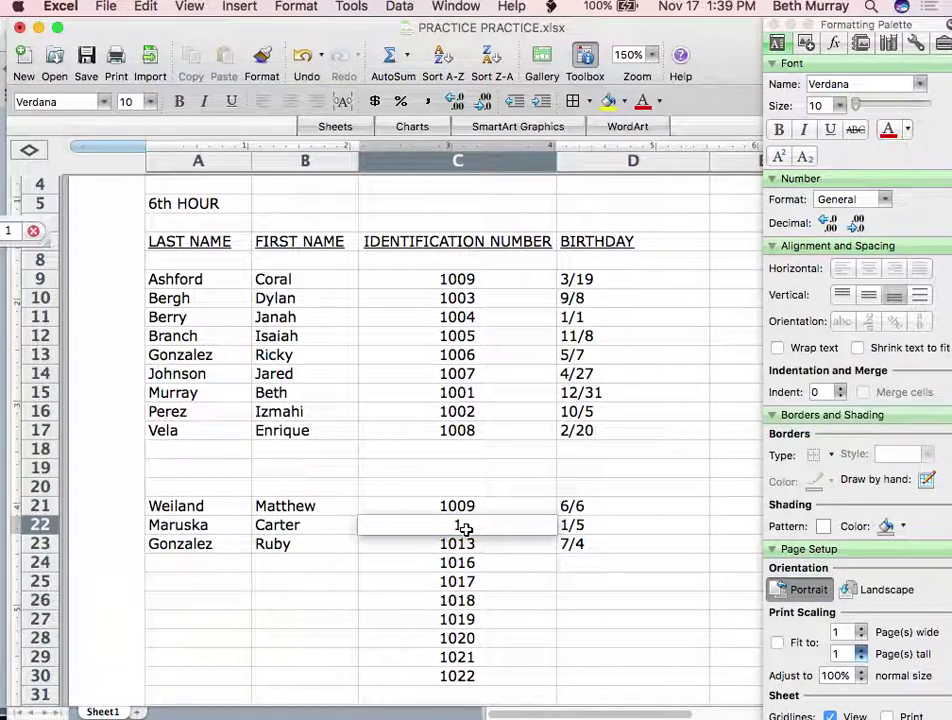
text(010)
click(425, 566)
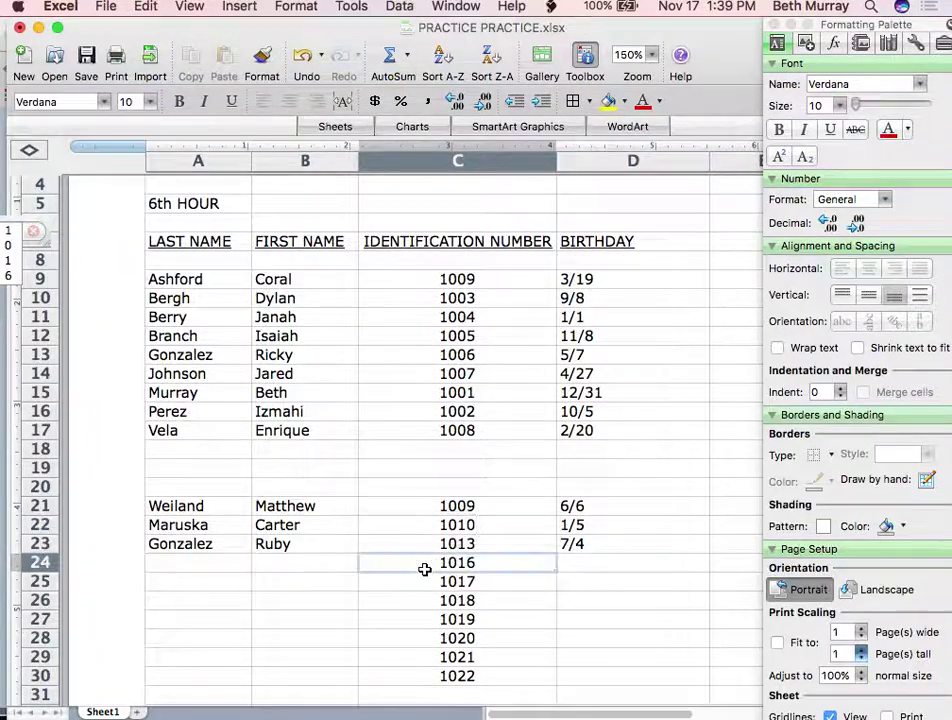
click(480, 506)
drag(480, 506, 480, 520)
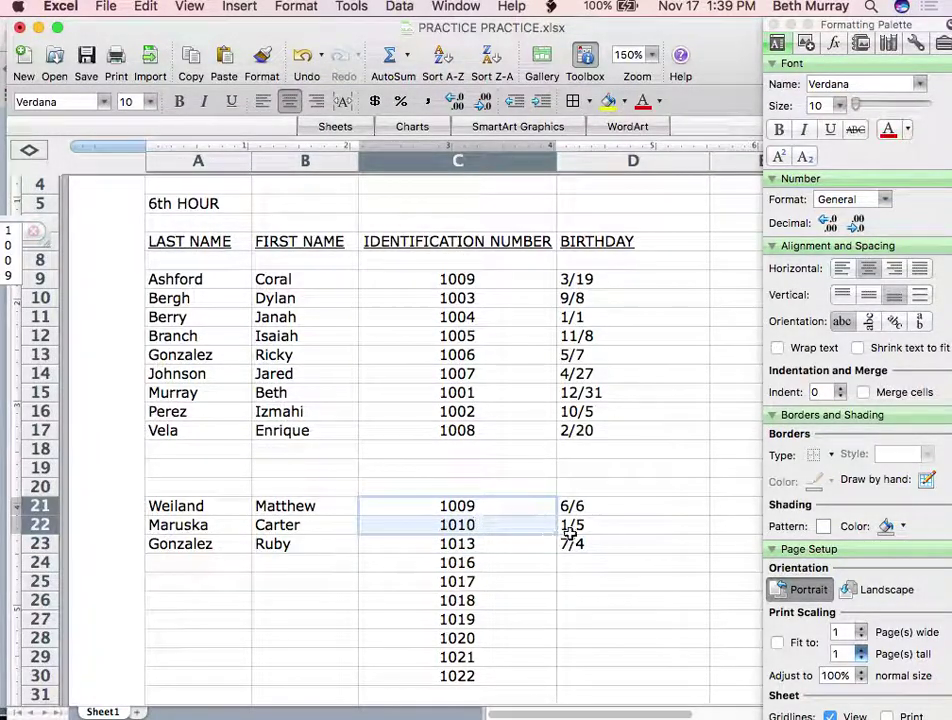
drag(556, 530, 556, 680)
click(167, 646)
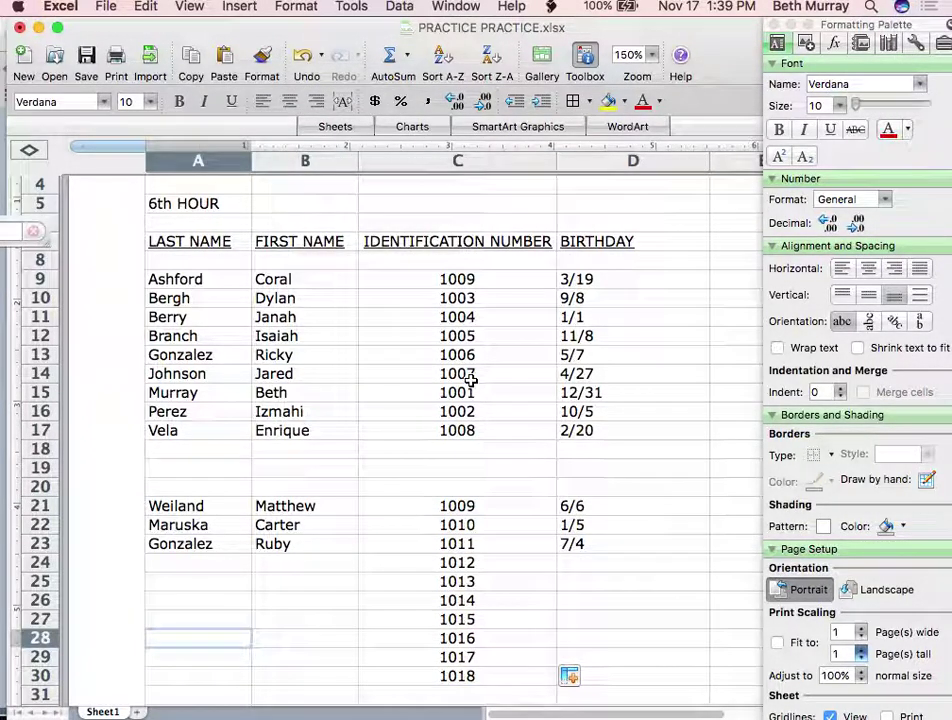
Undo the fill and renumbering, restoring IDs 1014 and 1015, and clear C20 again
click(456, 452)
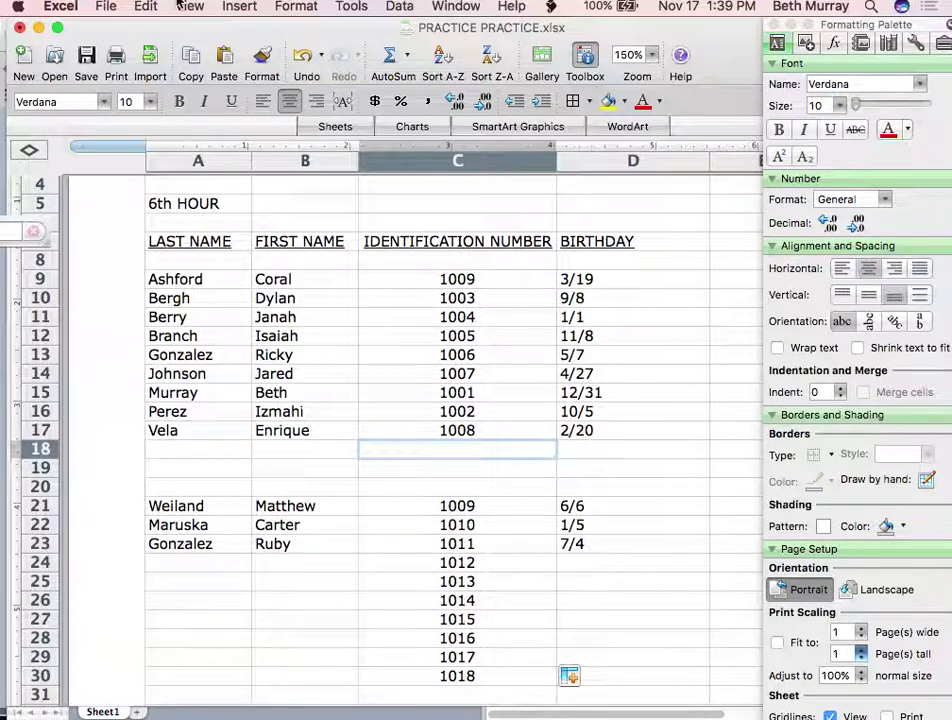
click(303, 57)
click(303, 57)
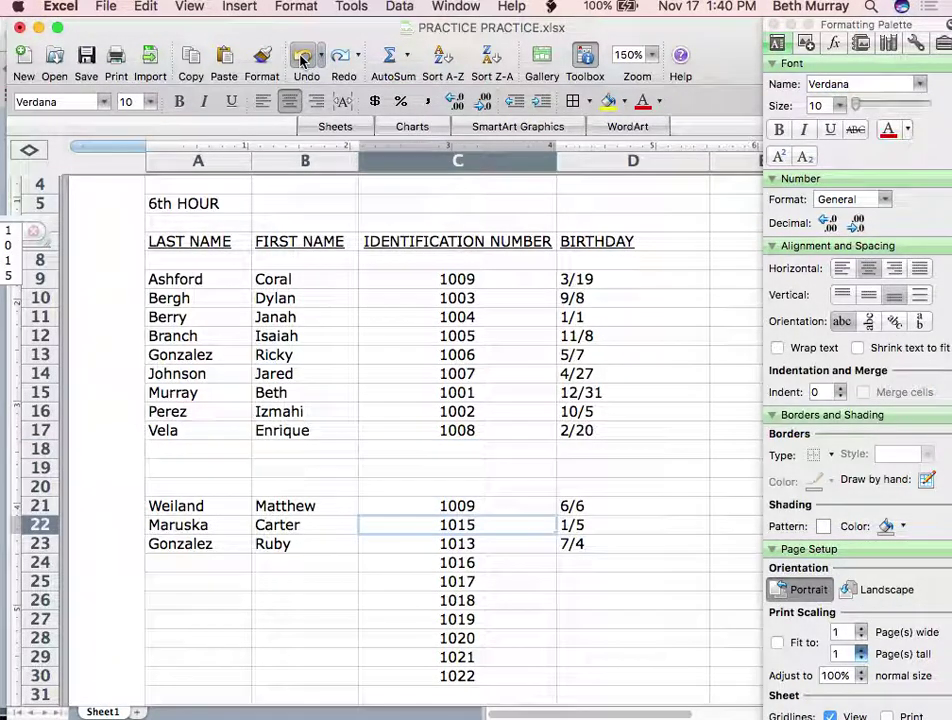
click(303, 57)
click(303, 57)
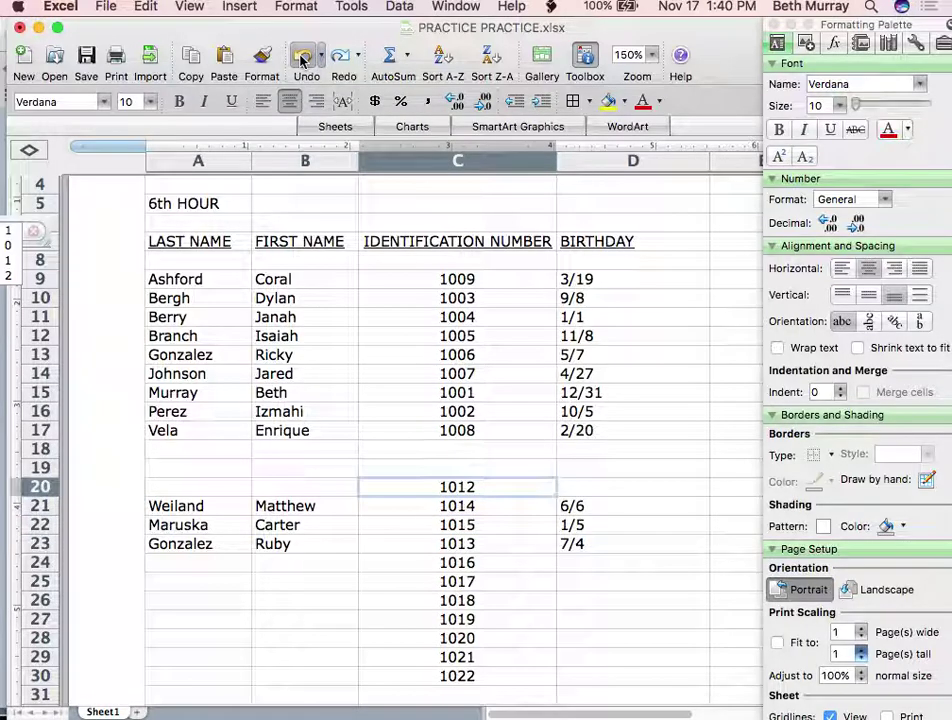
key(BackSpace)
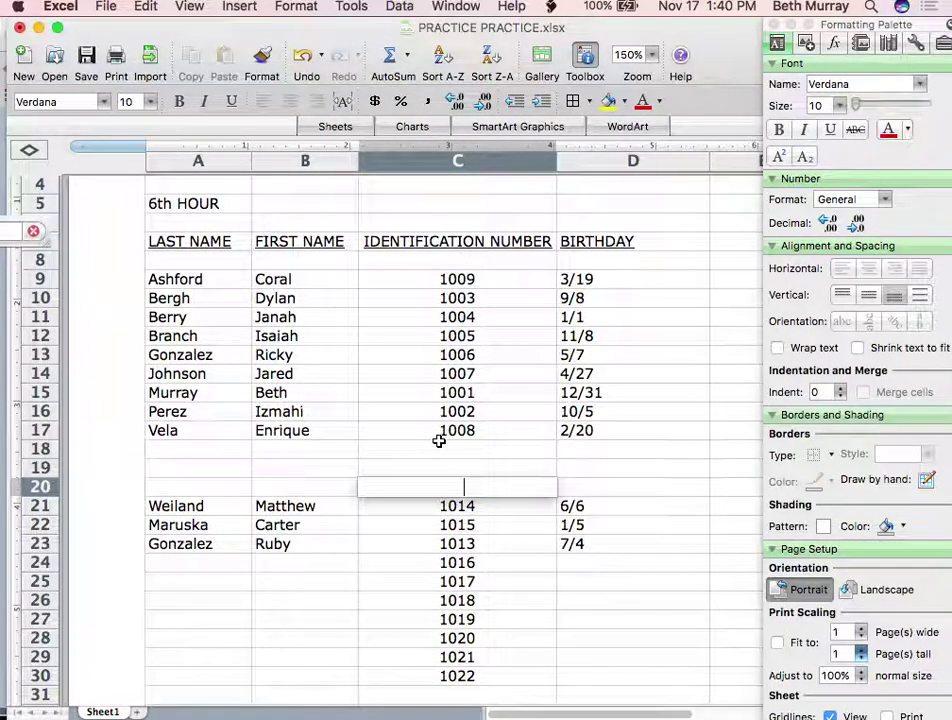
click(415, 528)
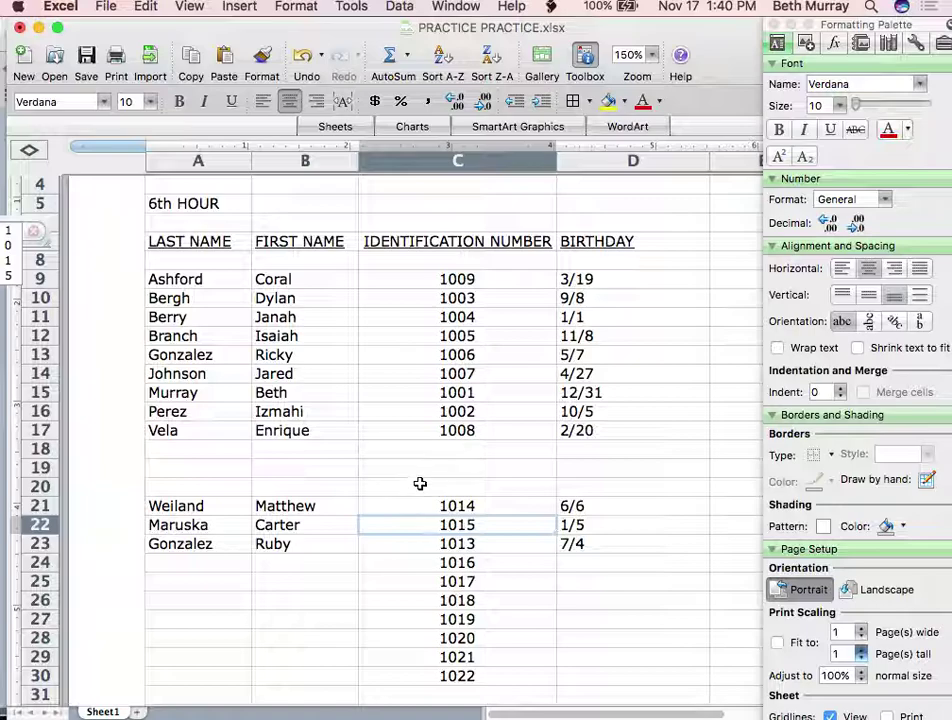
Enter the label 'THE OTHER SECTION' in cell B20
mouse_move(524, 694)
click(289, 486)
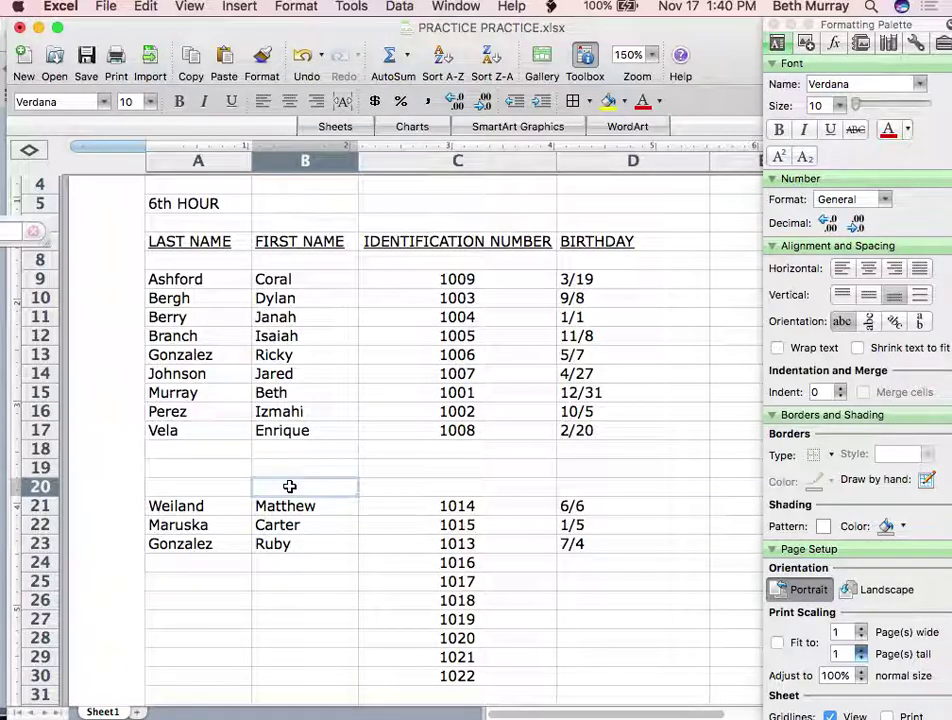
text(THE OTHER C)
key(BackSpace)
text(SECTION)
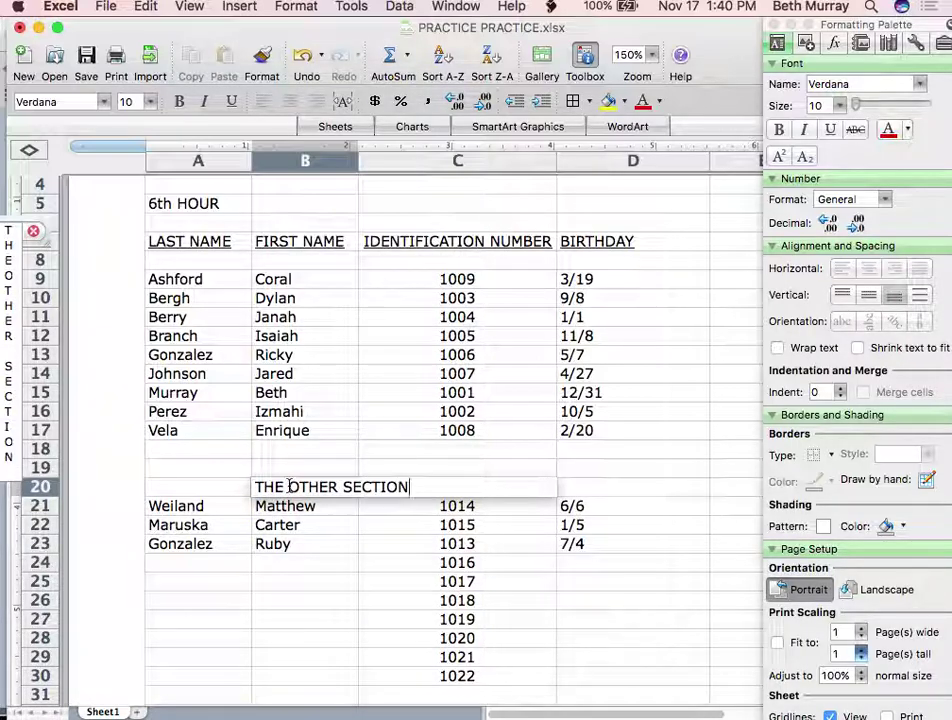
click(299, 621)
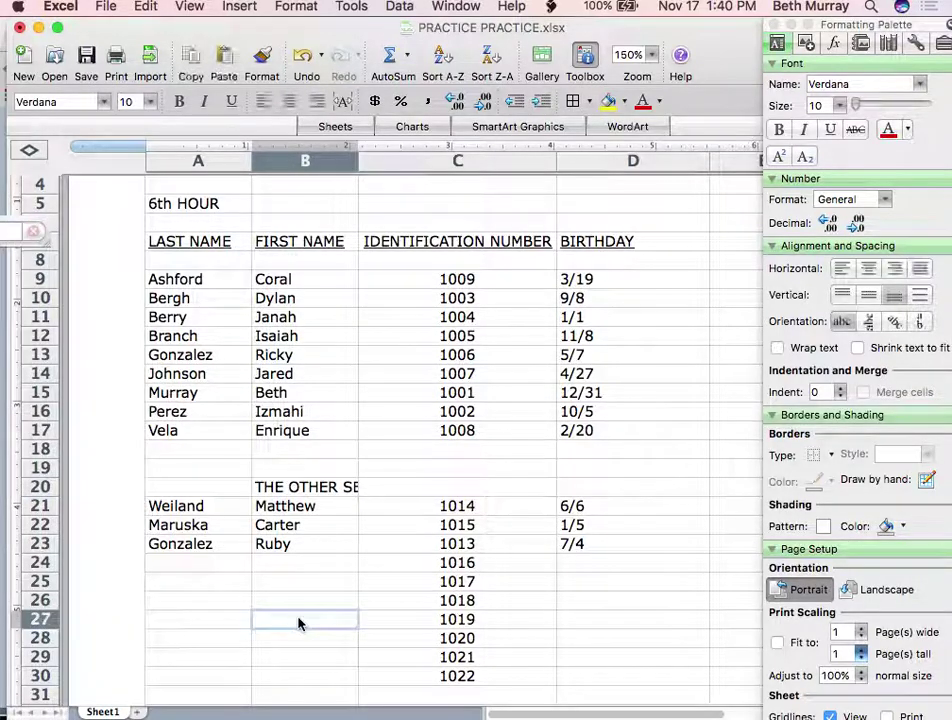
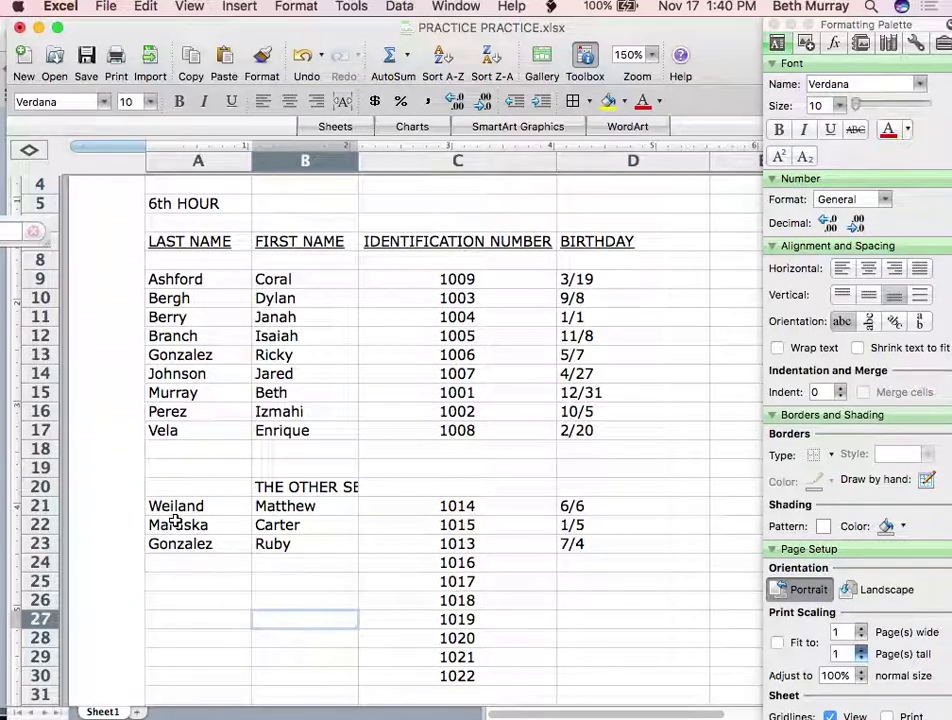
Merge A20:D20 into one cell keeping 'THE OTHER SECTION', and center the label
drag(181, 487, 607, 484)
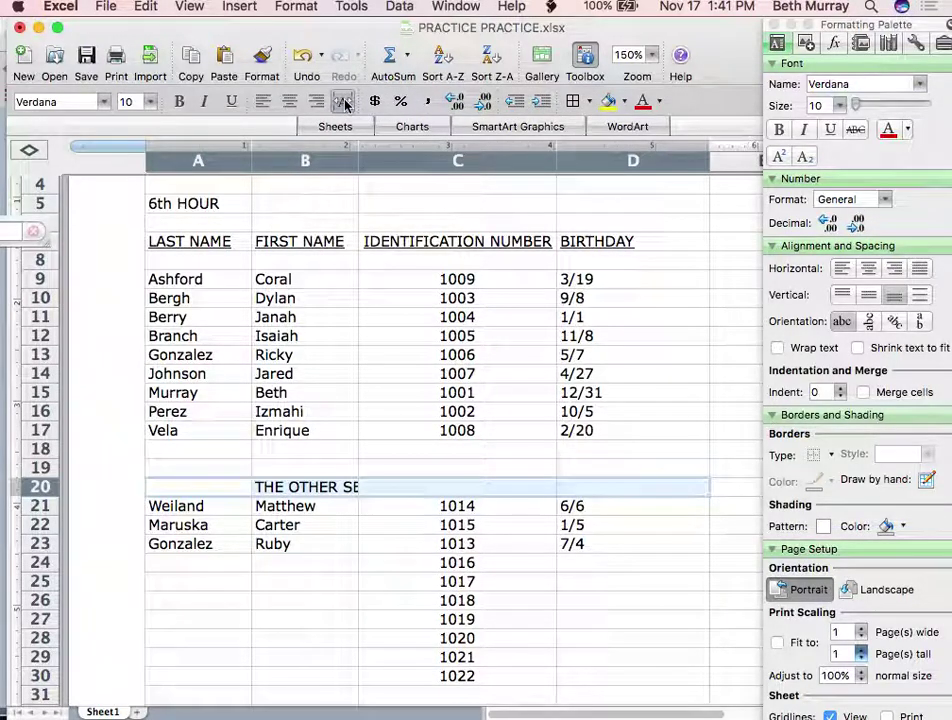
click(344, 103)
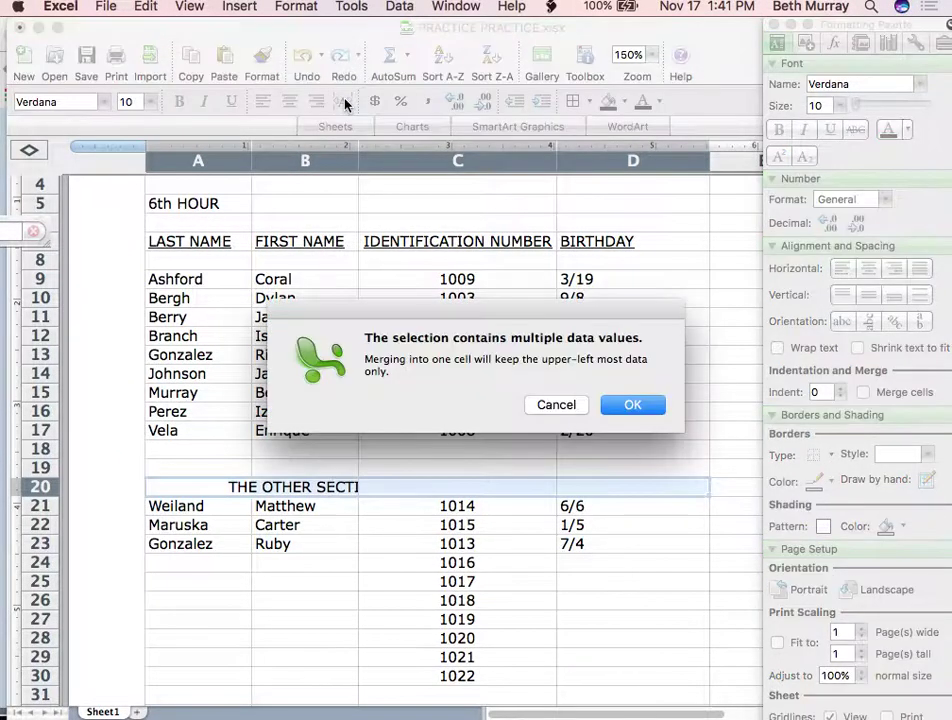
click(296, 8)
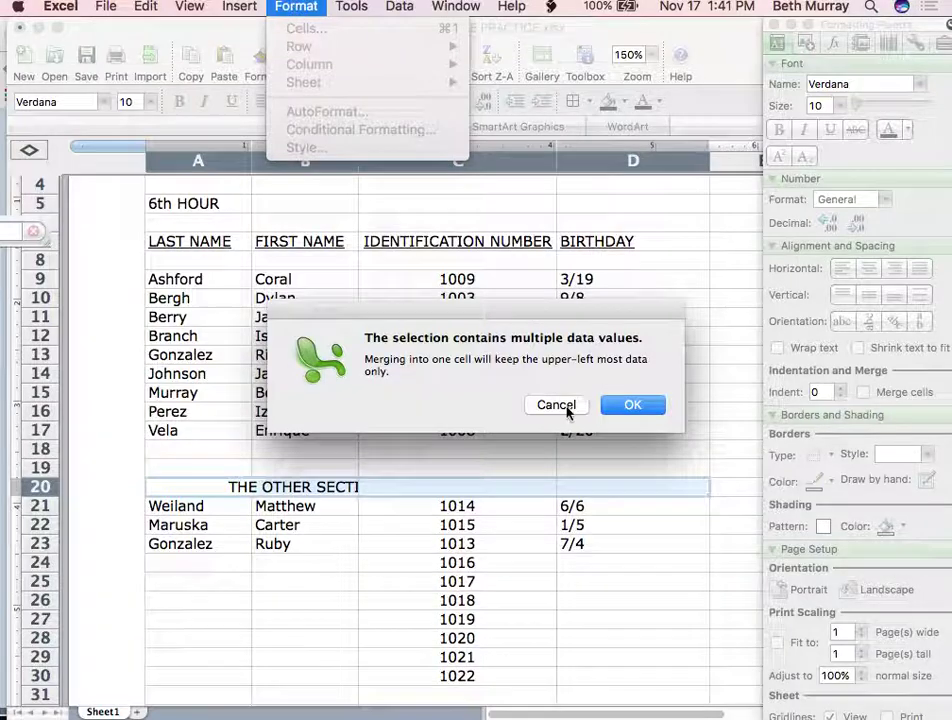
click(565, 406)
click(290, 8)
click(554, 406)
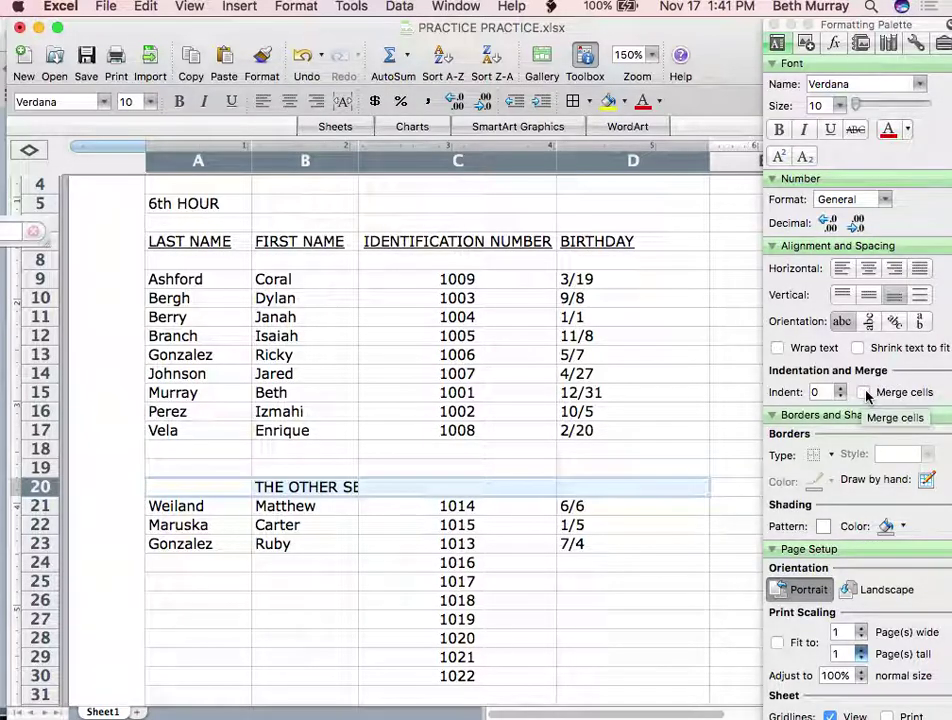
click(864, 393)
click(629, 404)
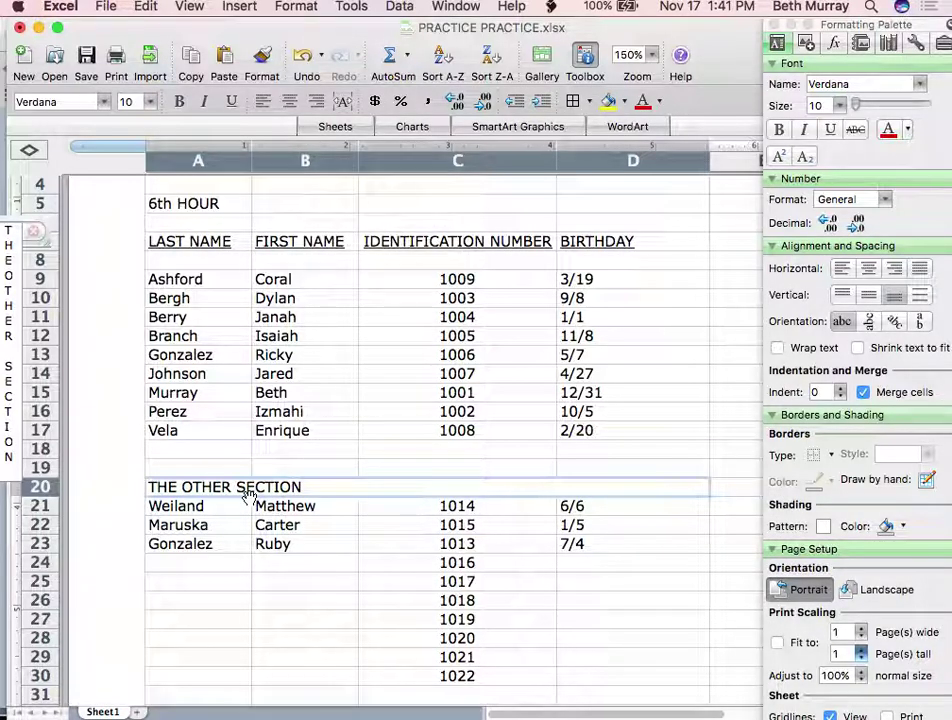
click(868, 270)
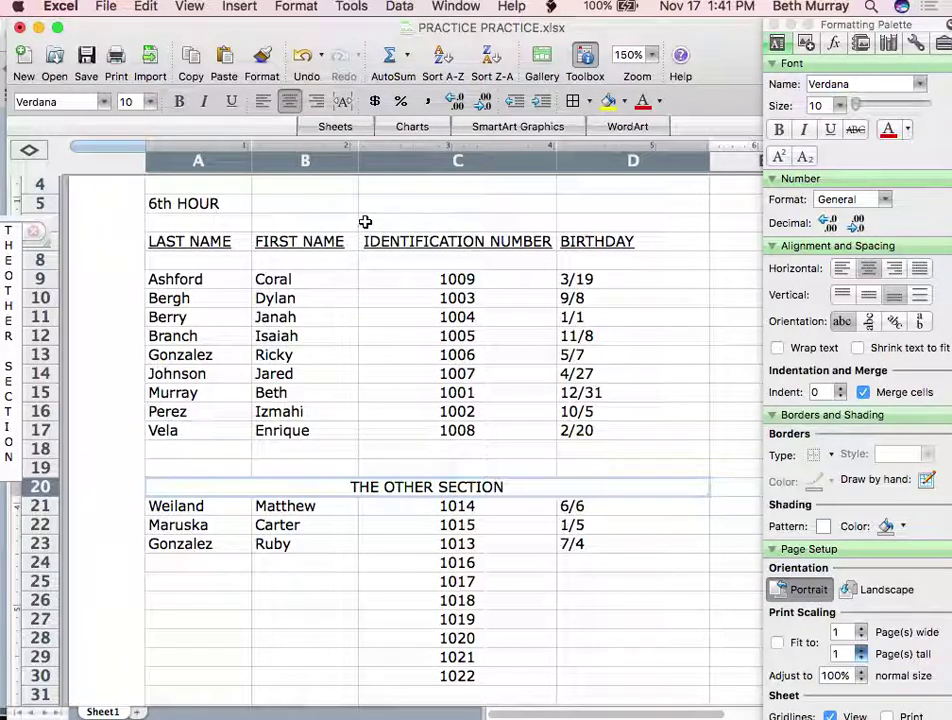
Insert two blank rows above the LAST NAME header row
click(181, 221)
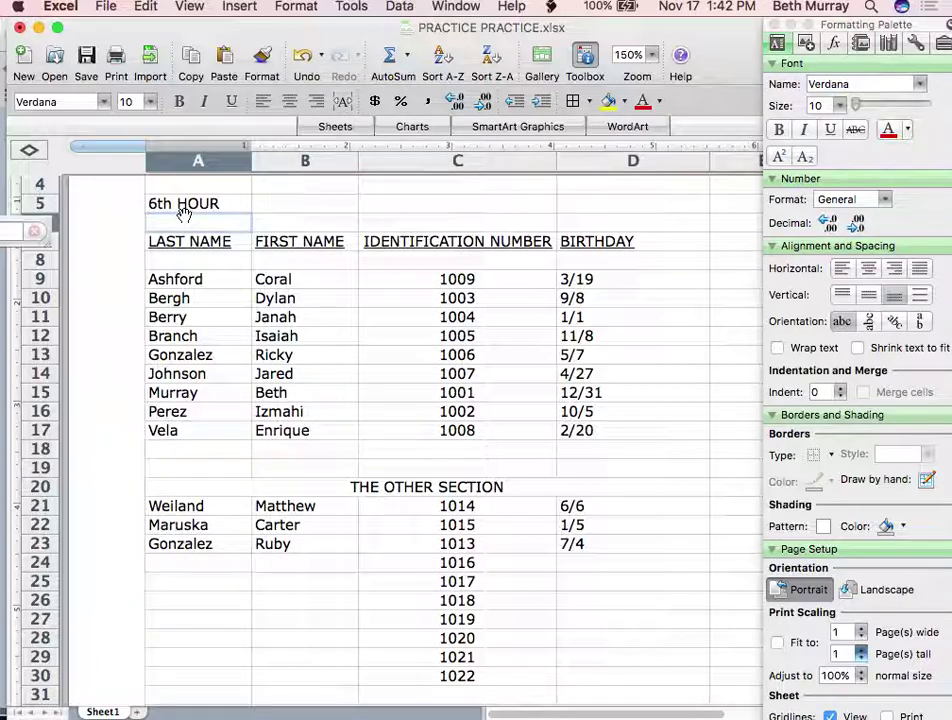
click(236, 8)
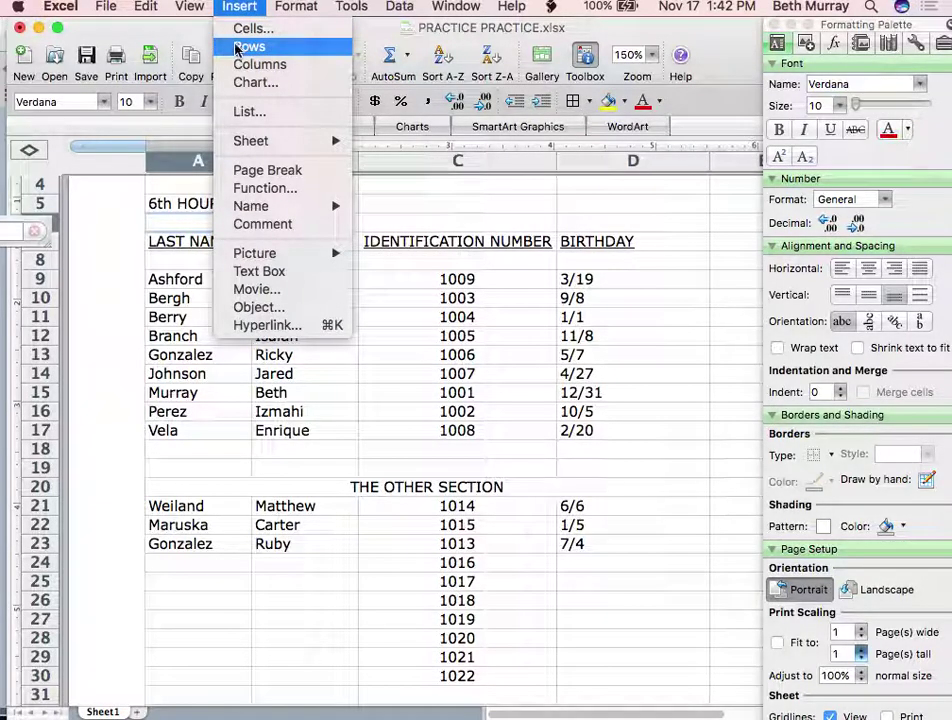
click(240, 46)
click(240, 8)
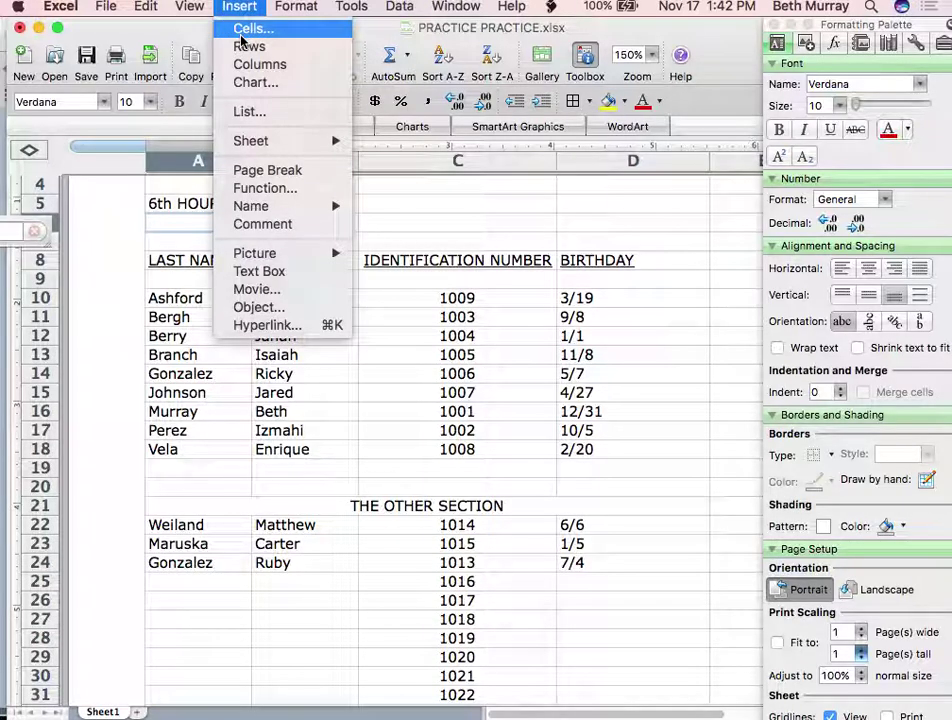
click(244, 46)
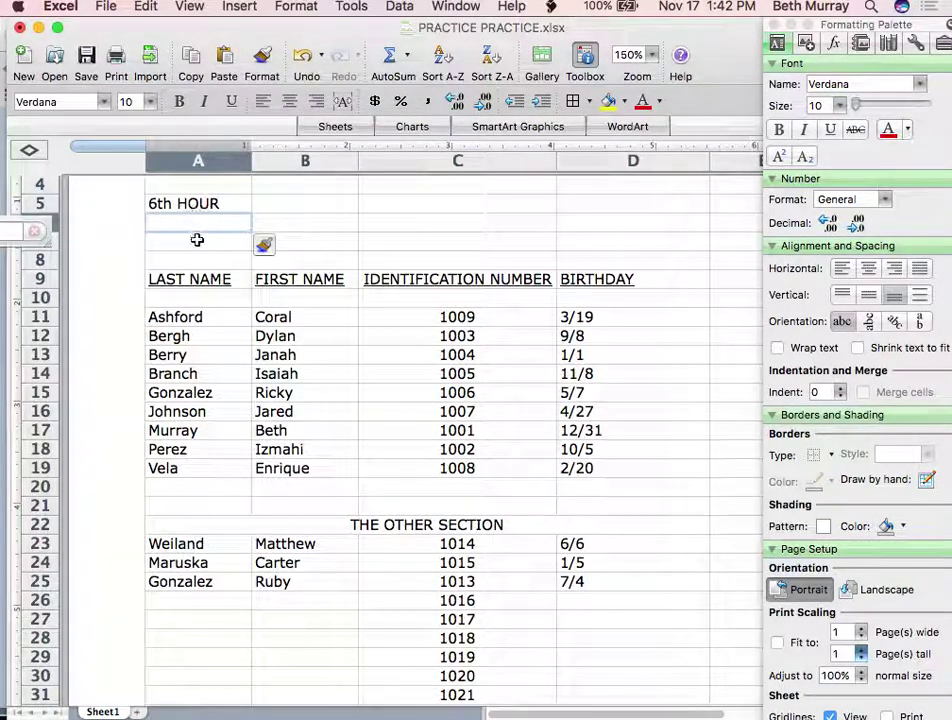
Replace the 6th HOUR label with 'MY SECTION' and save the workbook
click(183, 205)
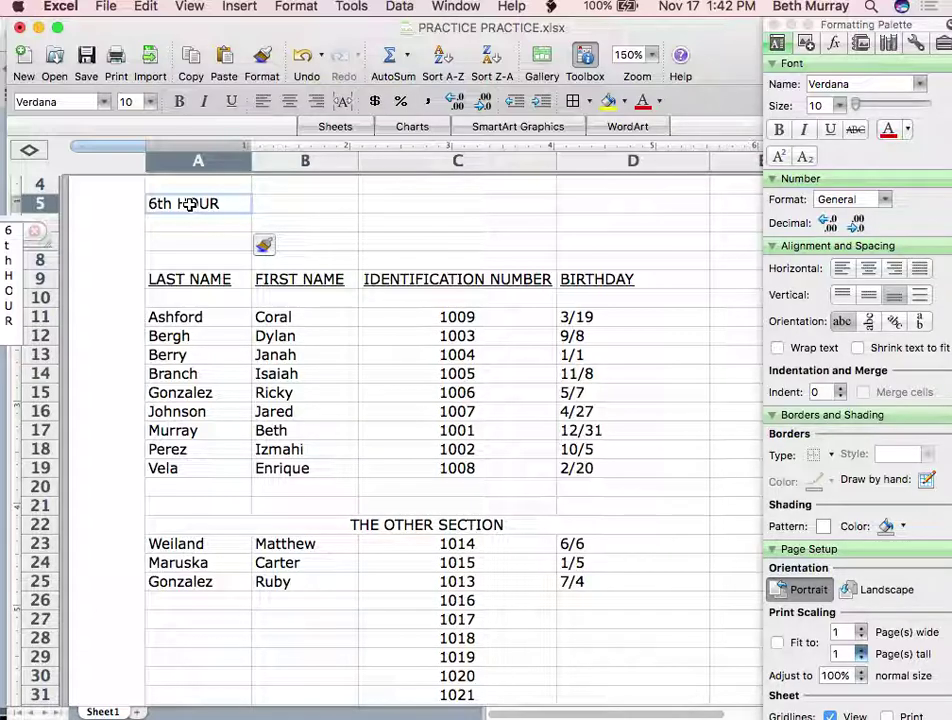
text(MY SECTION)
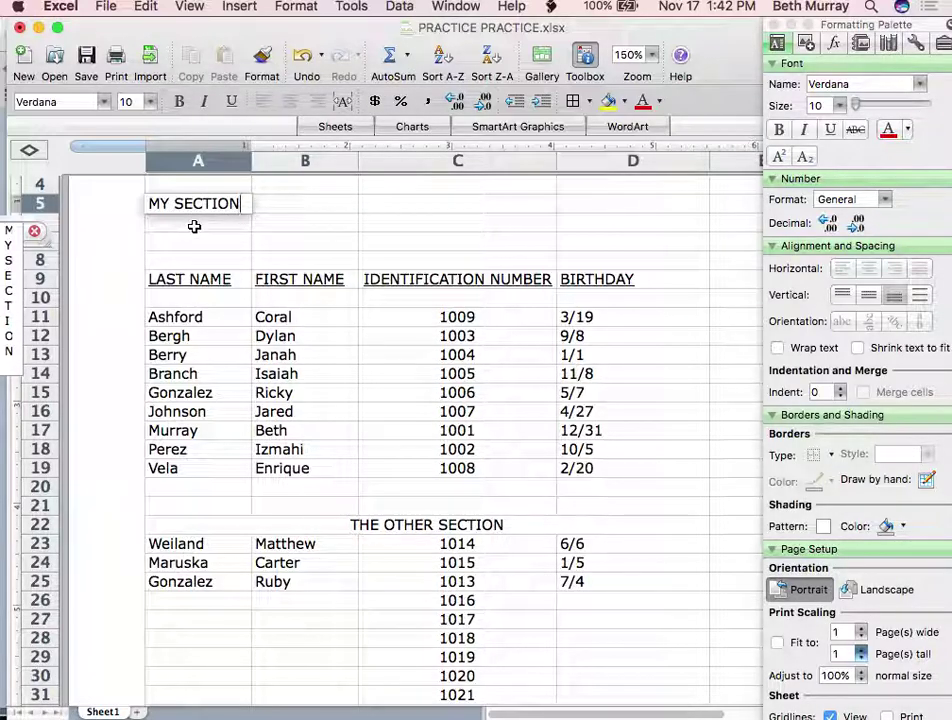
key(Return)
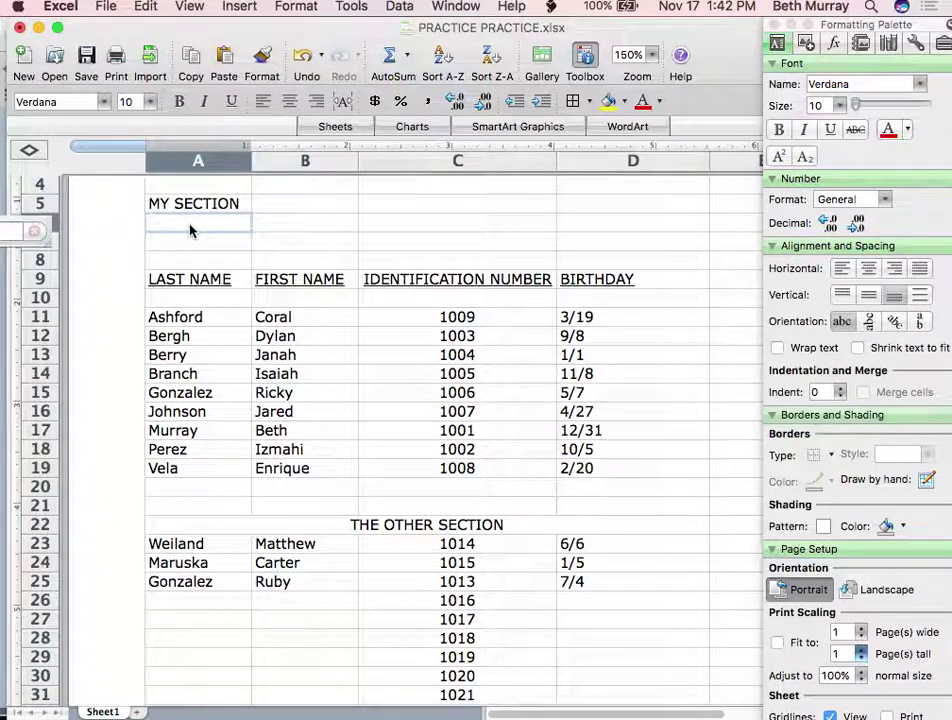
click(88, 60)
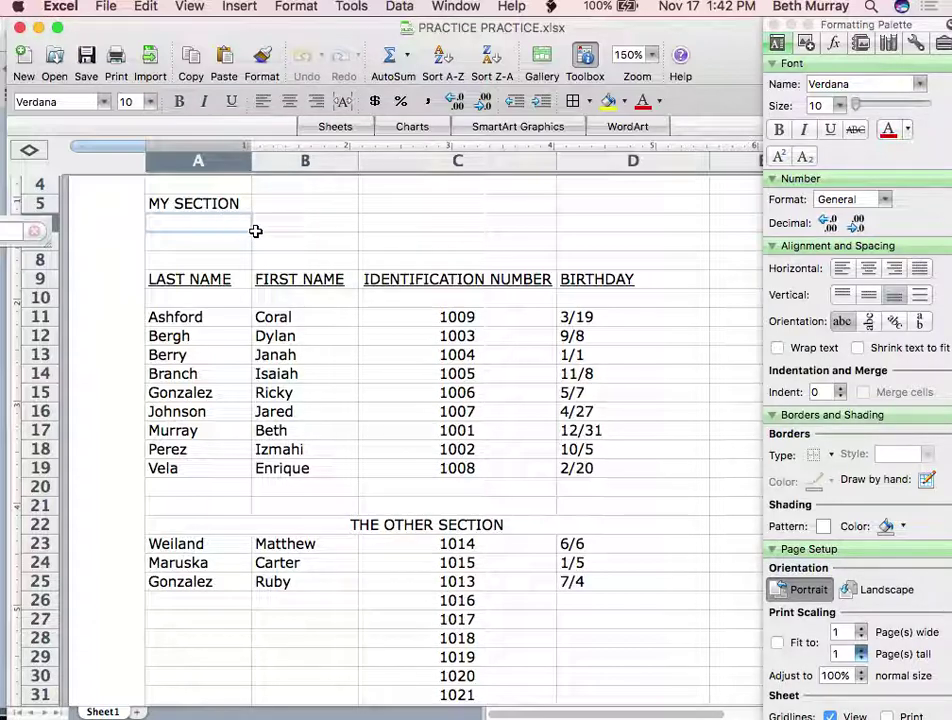
Merge A5:D5 into one cell and center the 'MY SECTION' label across it
click(221, 203)
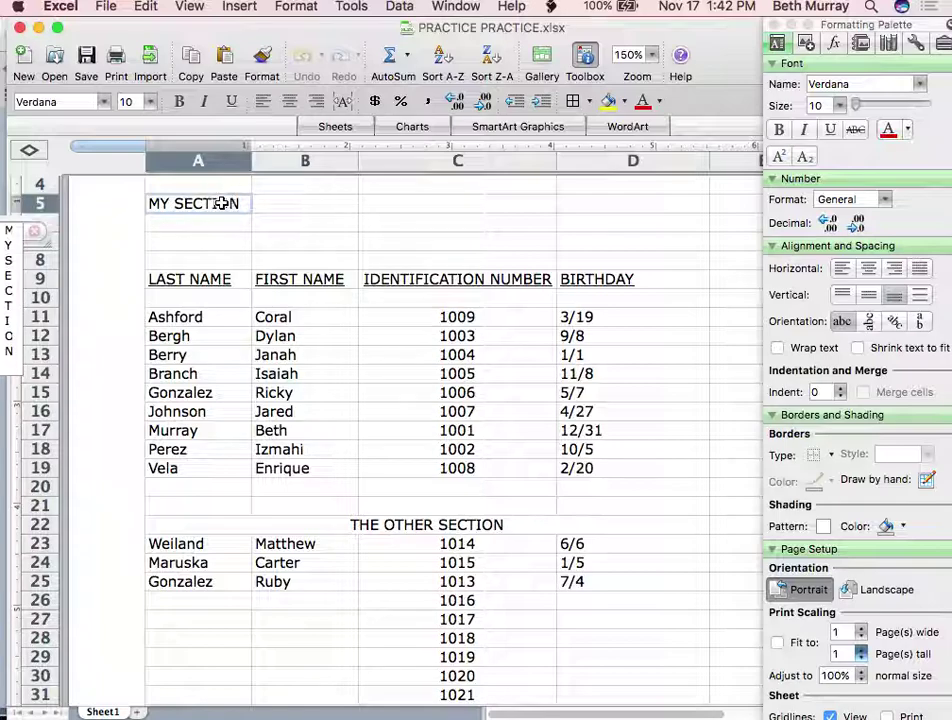
drag(221, 203, 619, 398)
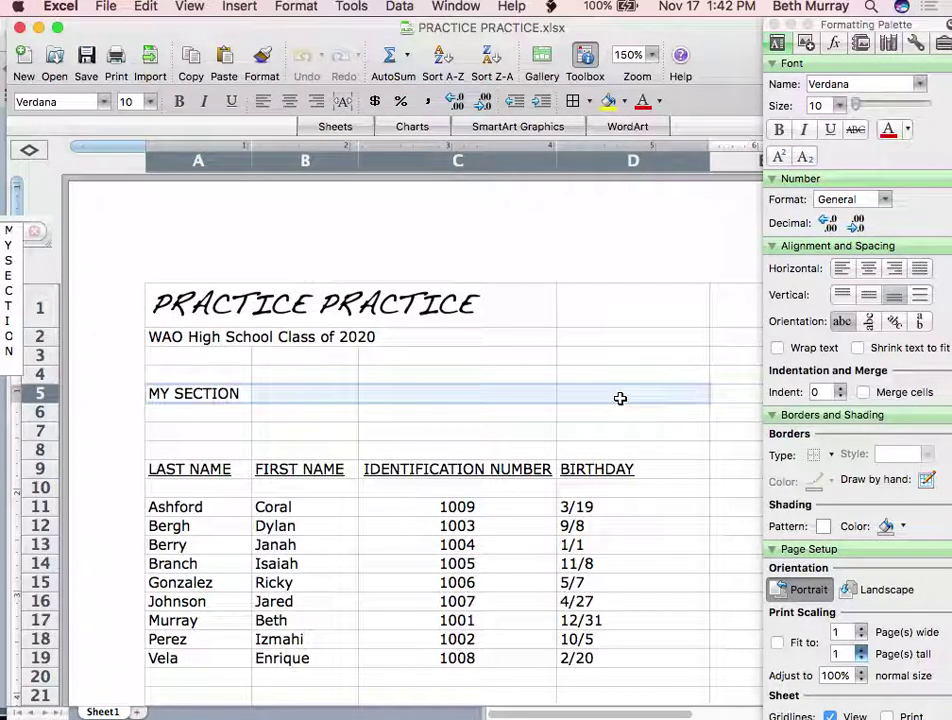
scroll(620, 398, down, 5)
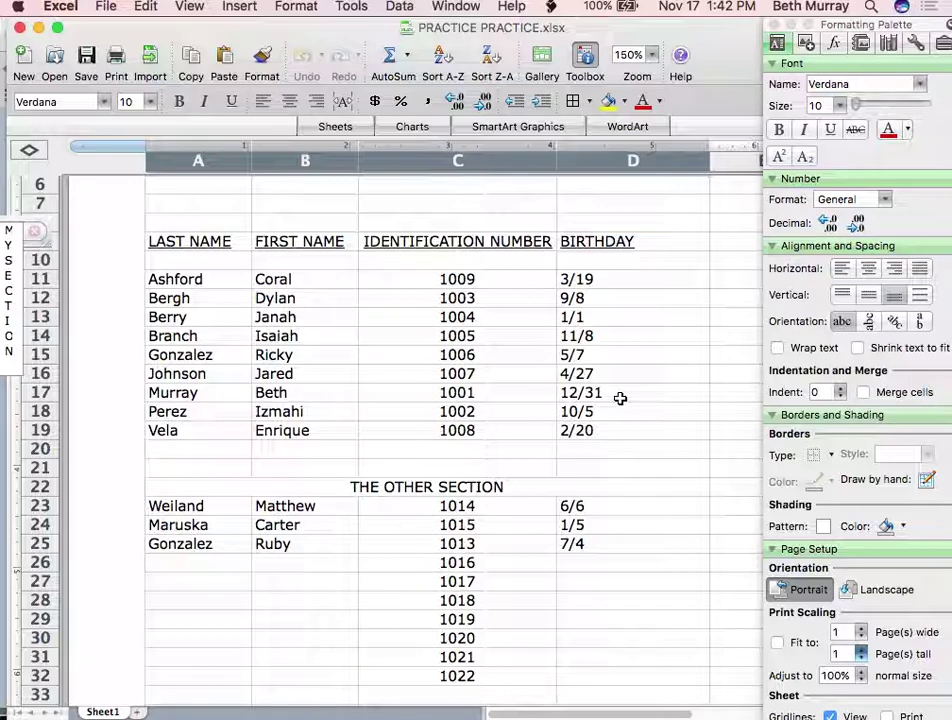
scroll(620, 398, up, 3)
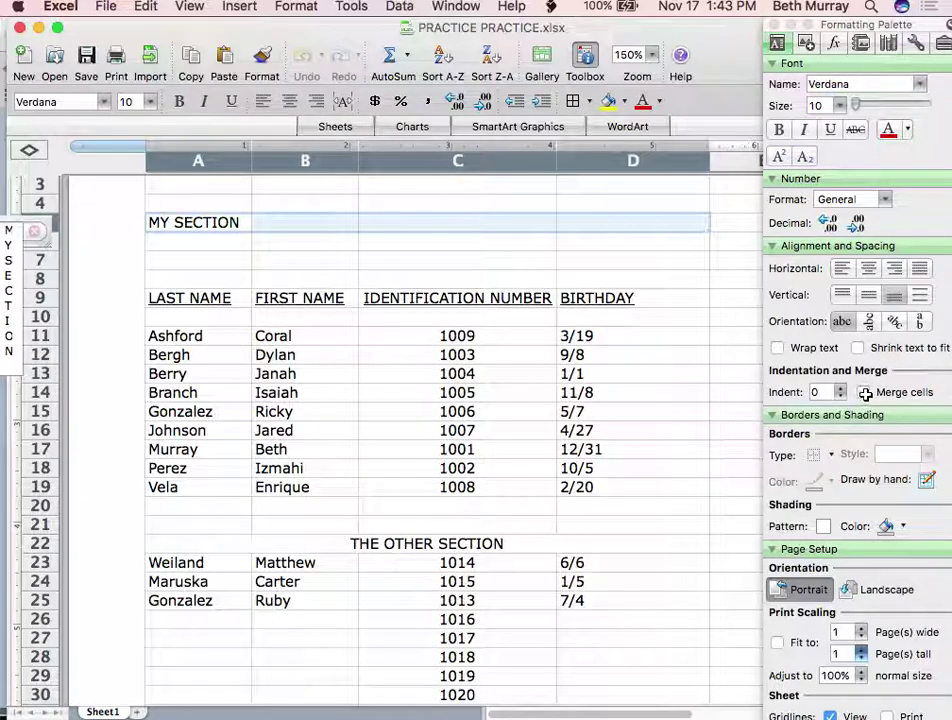
click(864, 393)
click(868, 269)
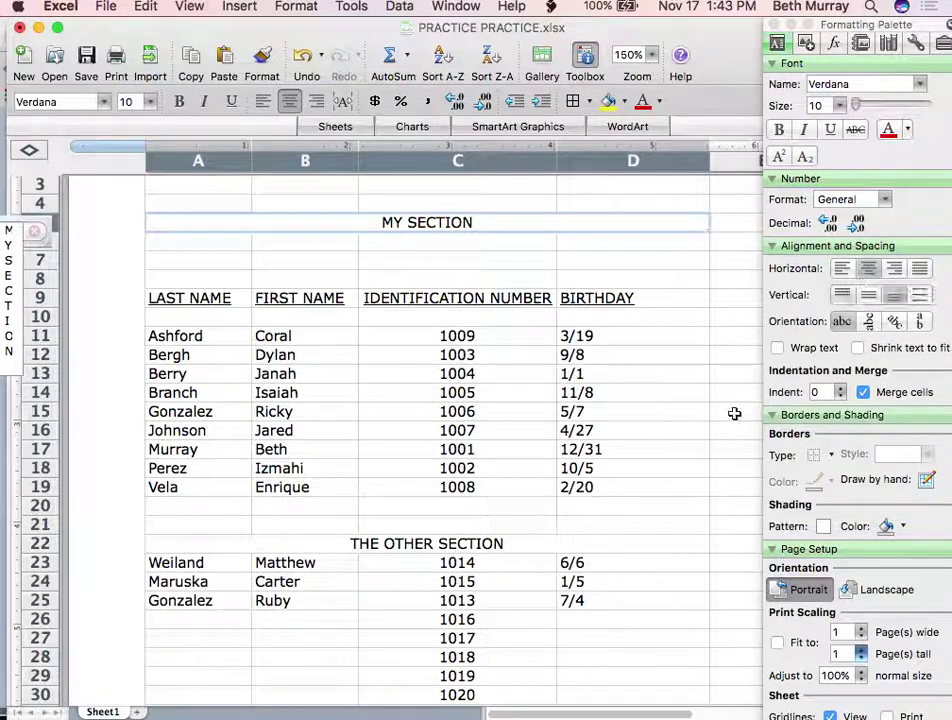
click(687, 457)
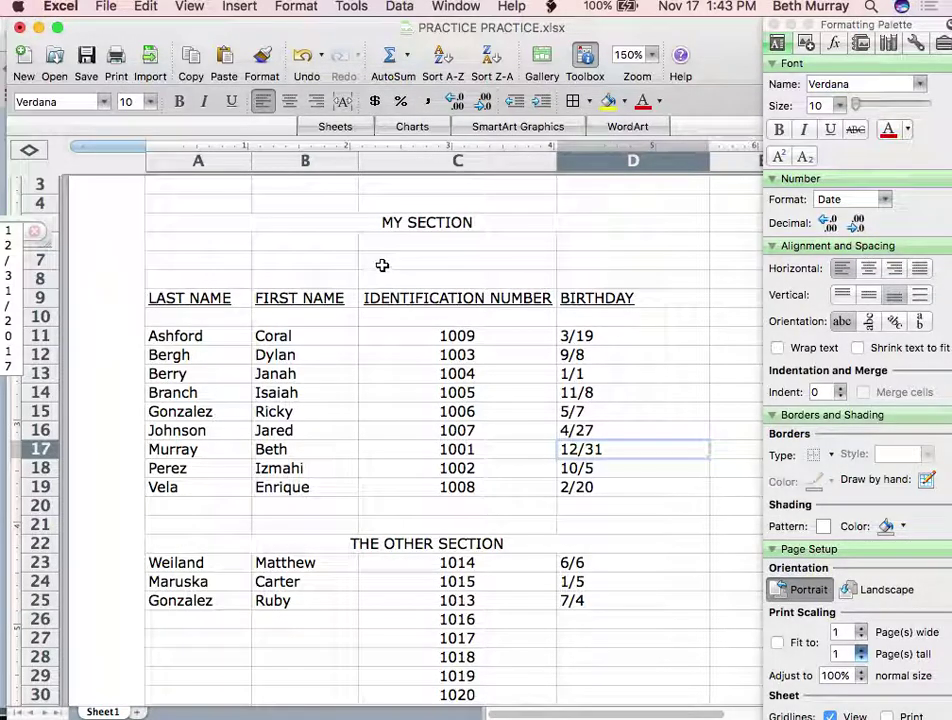
click(371, 228)
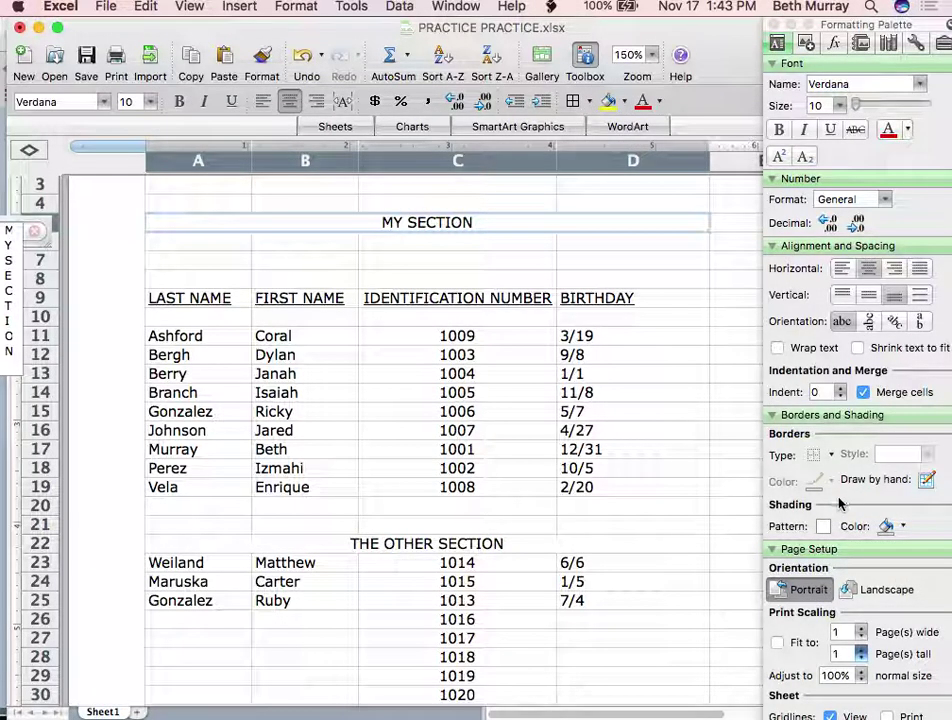
Fill the merged MY SECTION banner blue
click(625, 103)
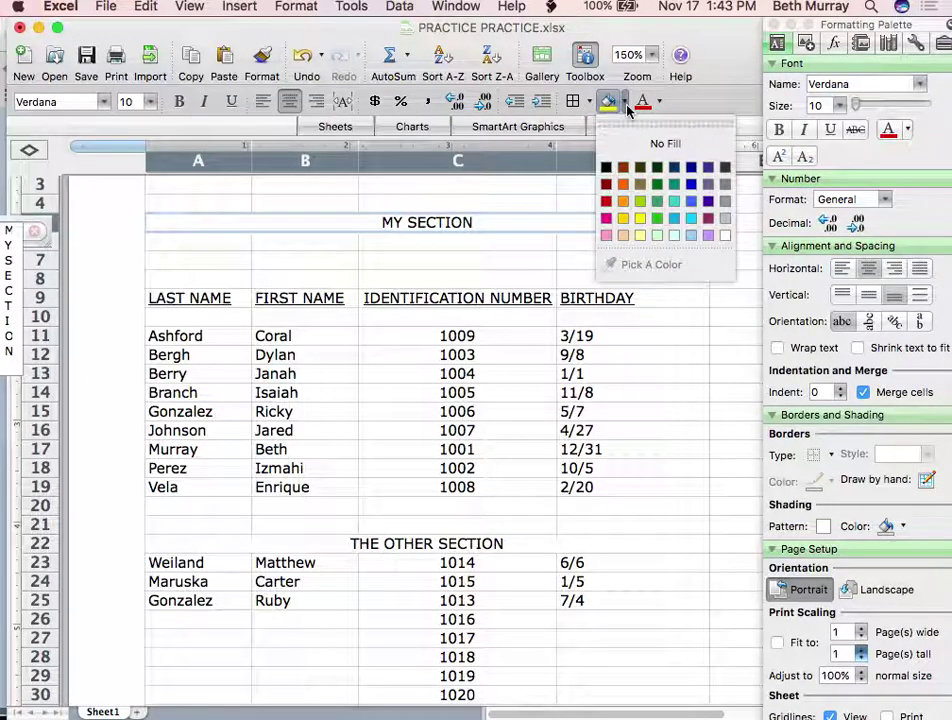
click(625, 103)
click(625, 103)
click(691, 203)
click(672, 266)
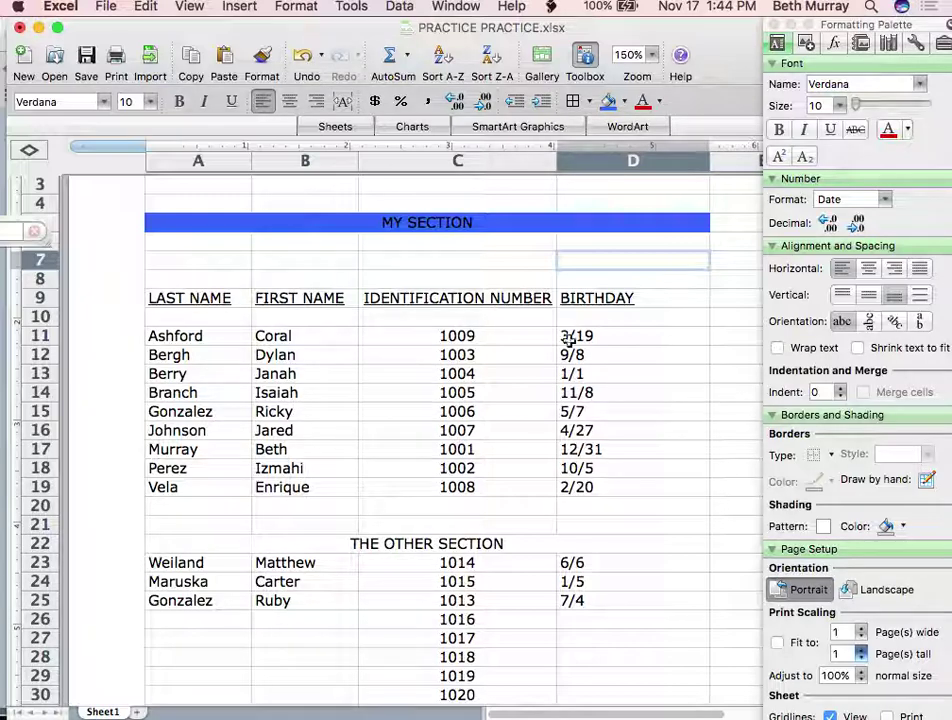
Fill THE OTHER SECTION banner in row 22 pink
click(293, 546)
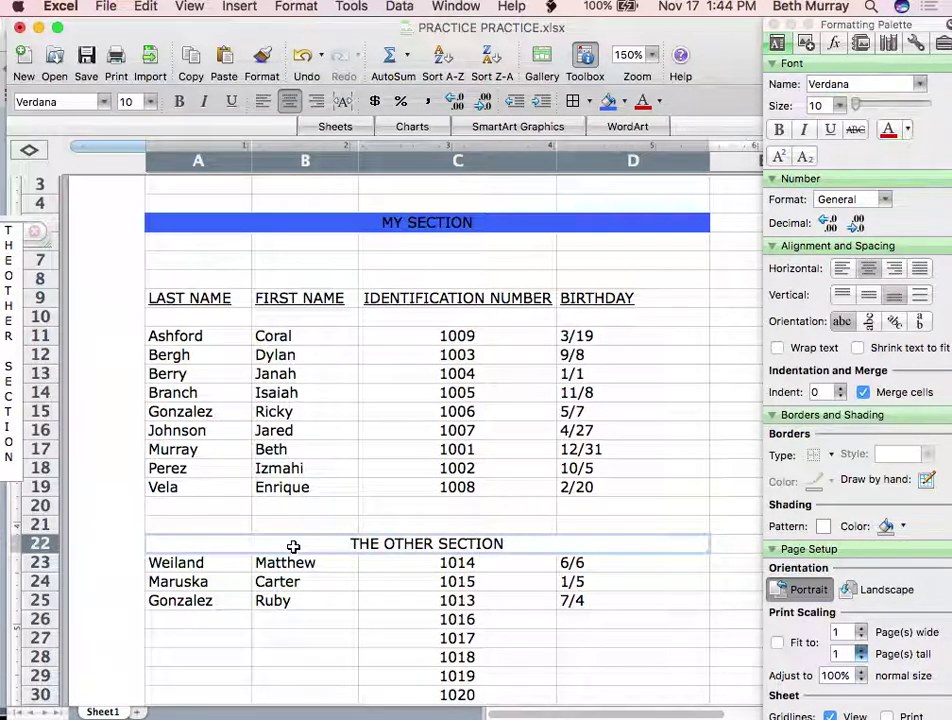
click(625, 102)
click(608, 236)
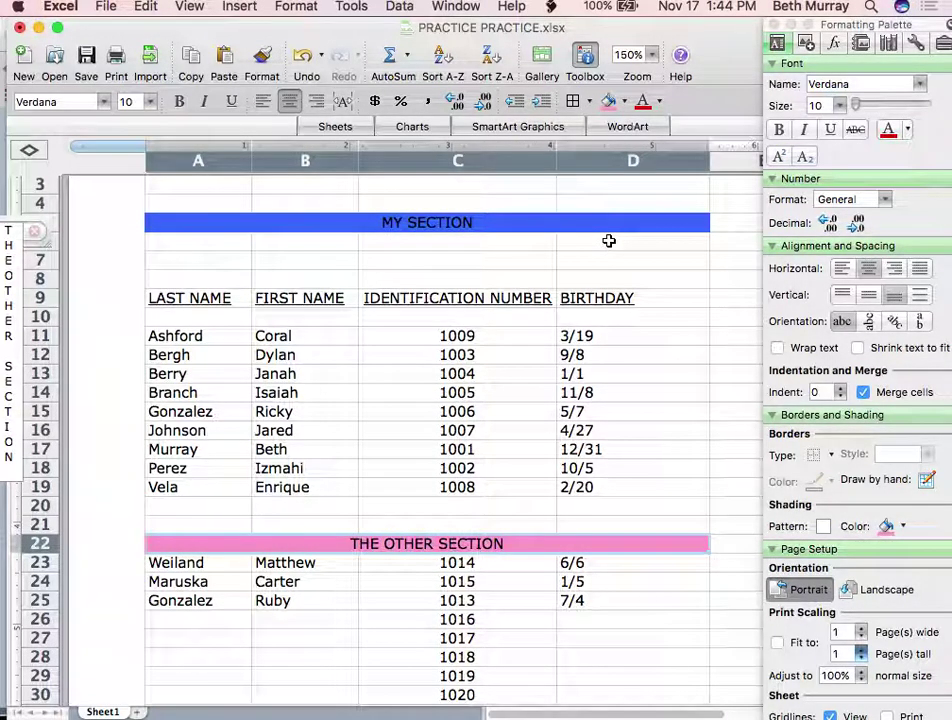
click(340, 529)
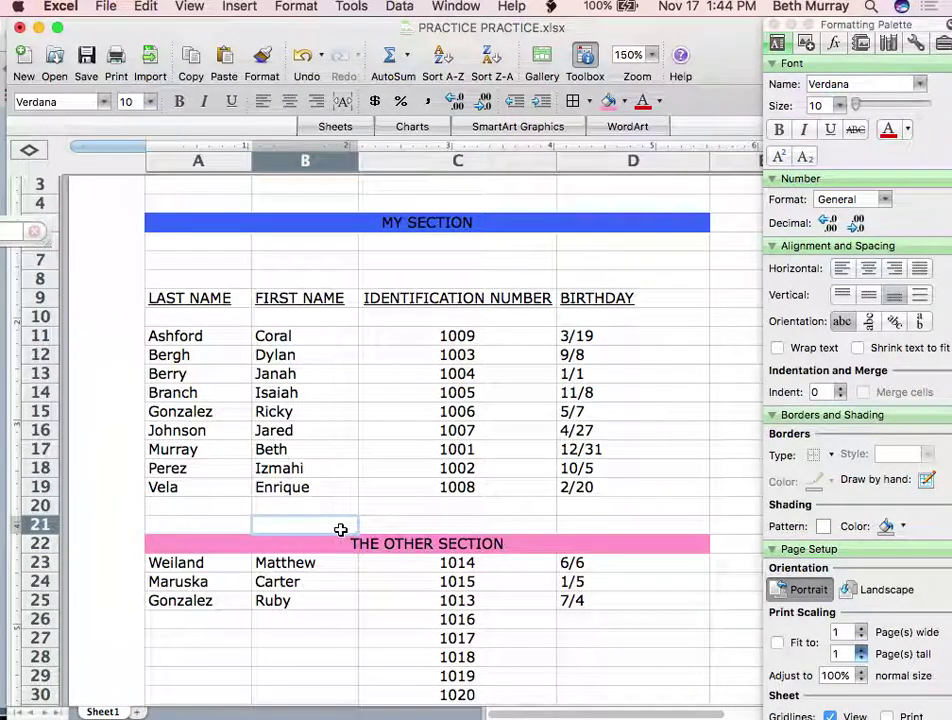
click(328, 503)
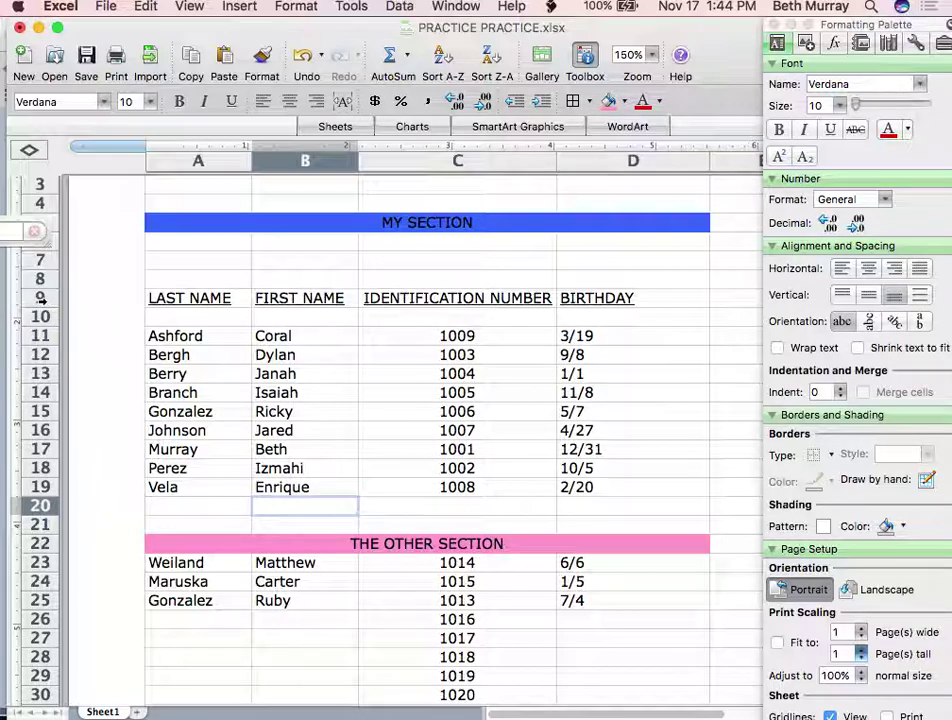
Turn the text of header row 9 white
click(41, 299)
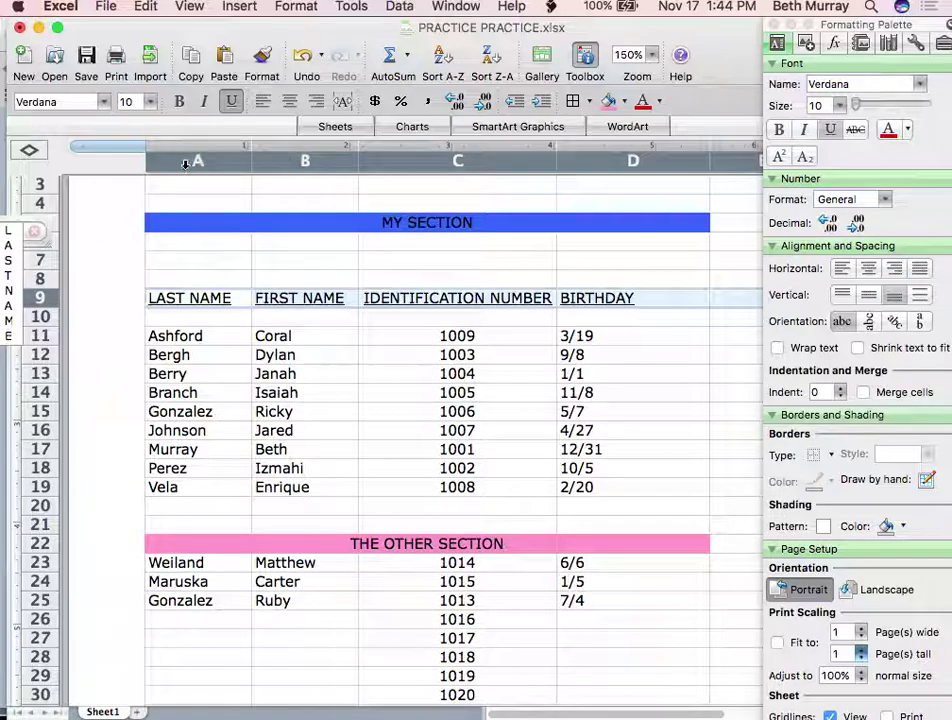
click(185, 164)
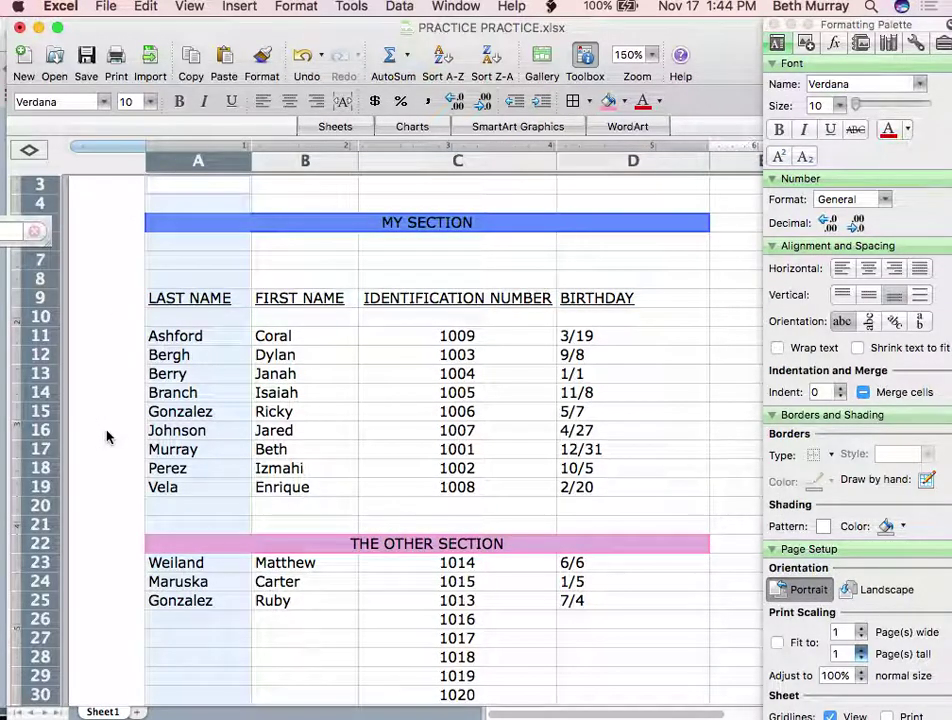
click(295, 470)
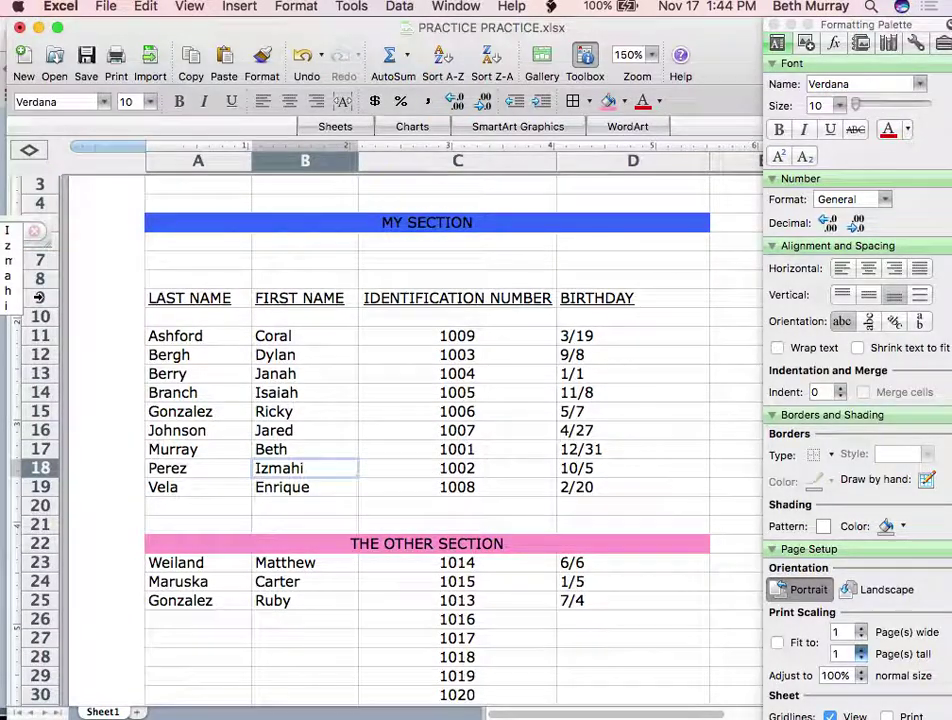
click(39, 296)
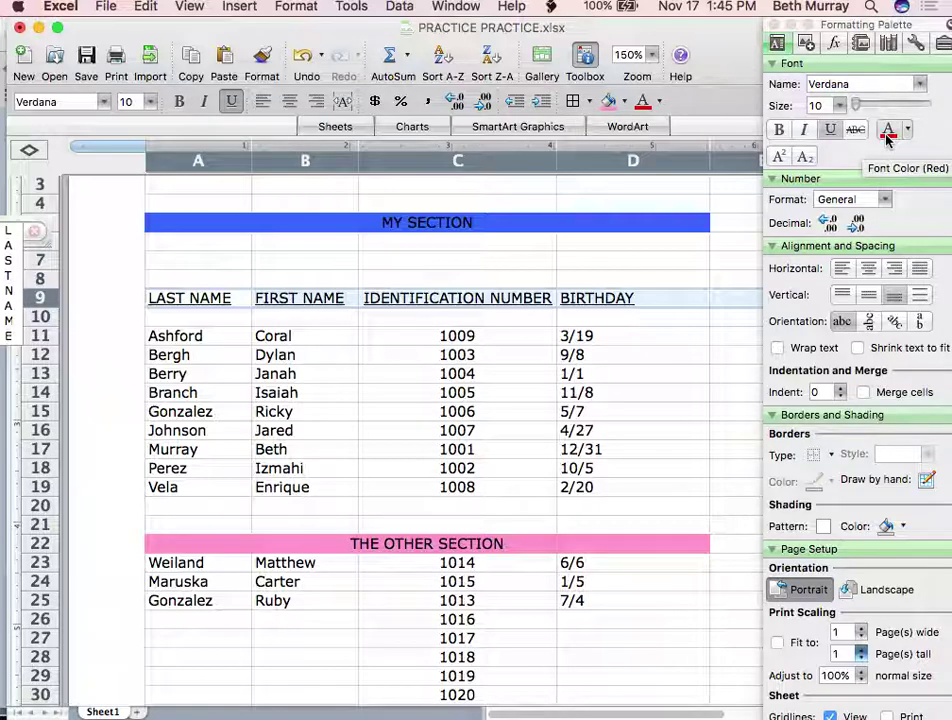
click(659, 103)
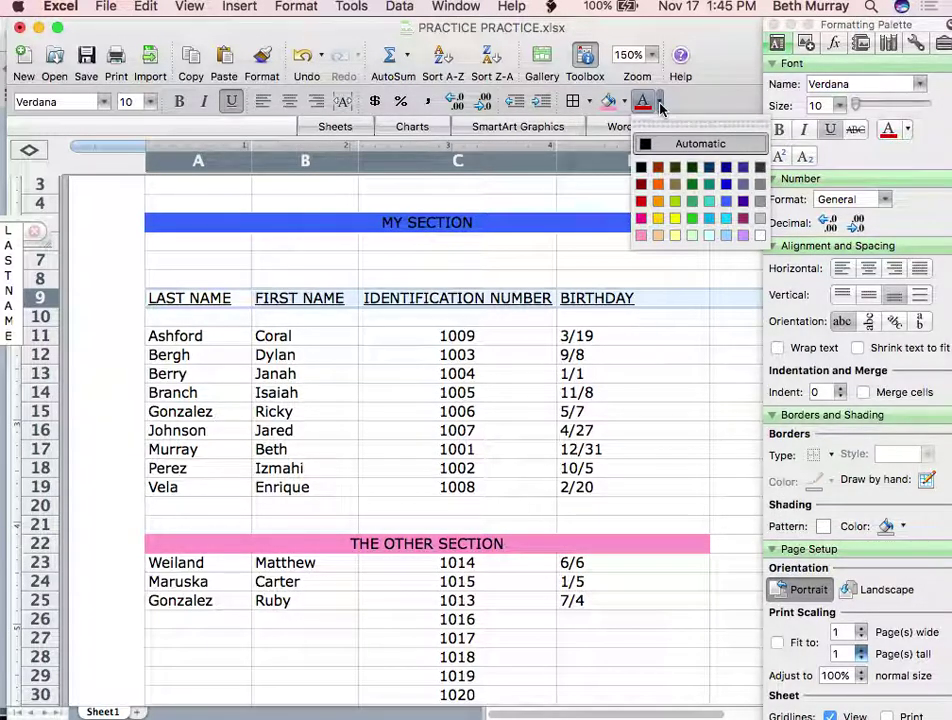
click(761, 236)
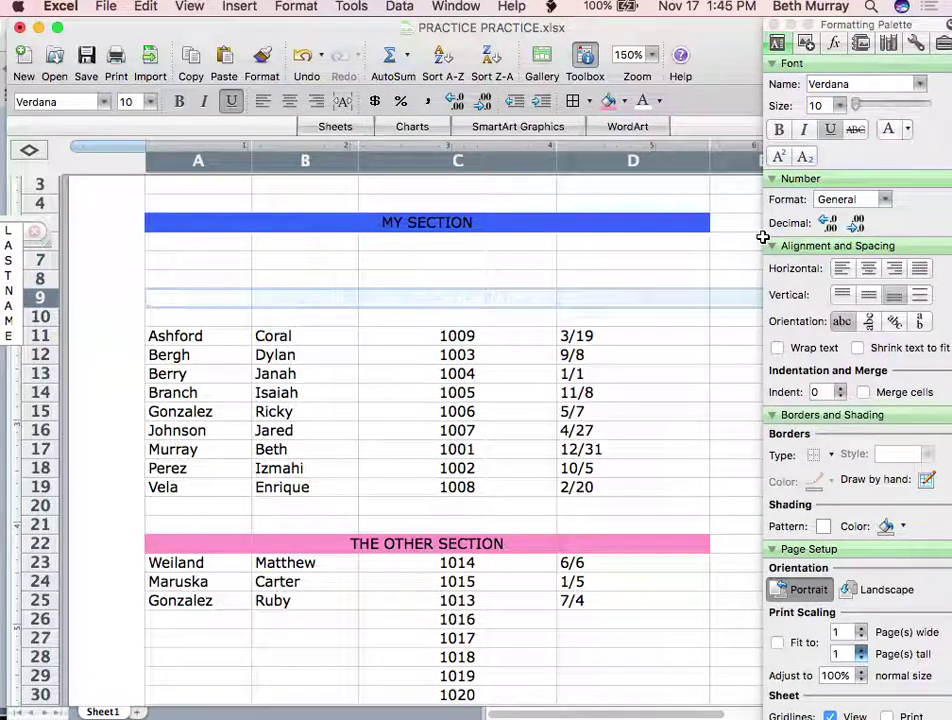
click(614, 393)
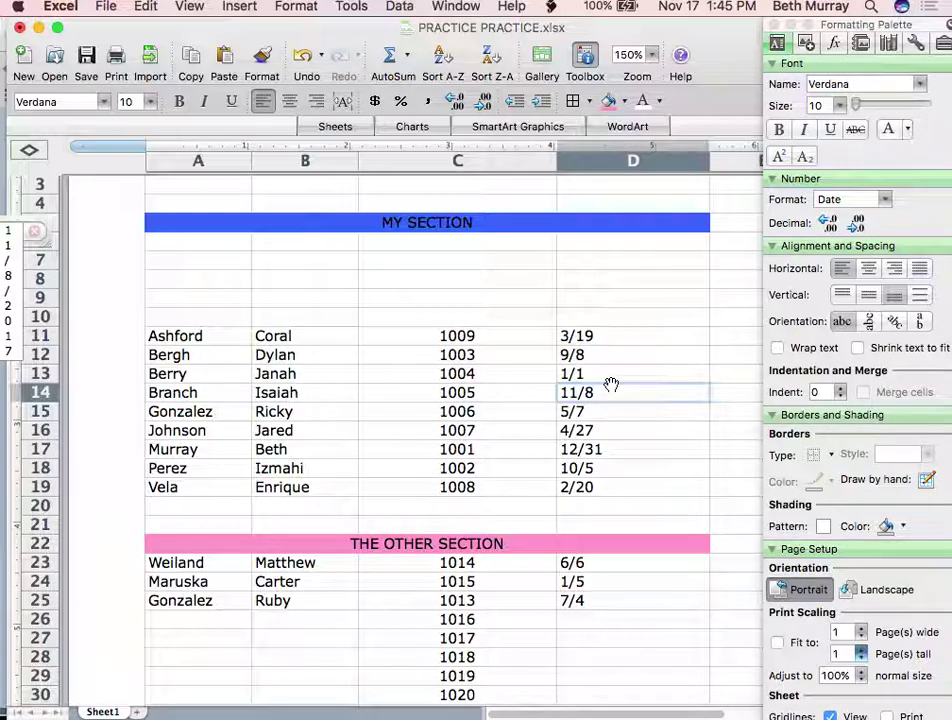
Fill the whole header row 9 red
click(490, 287)
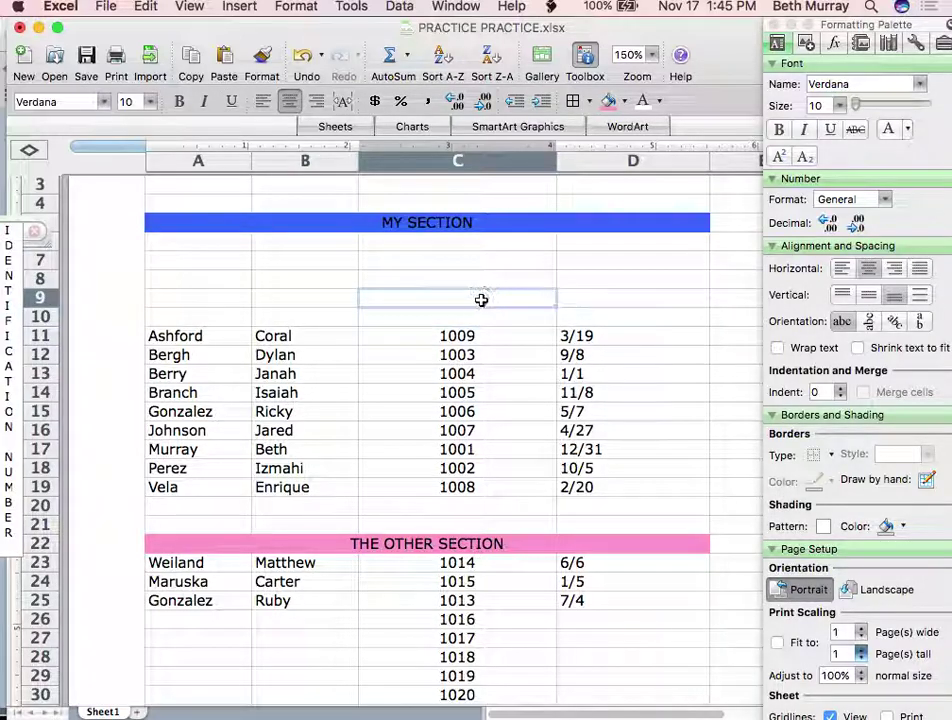
click(182, 276)
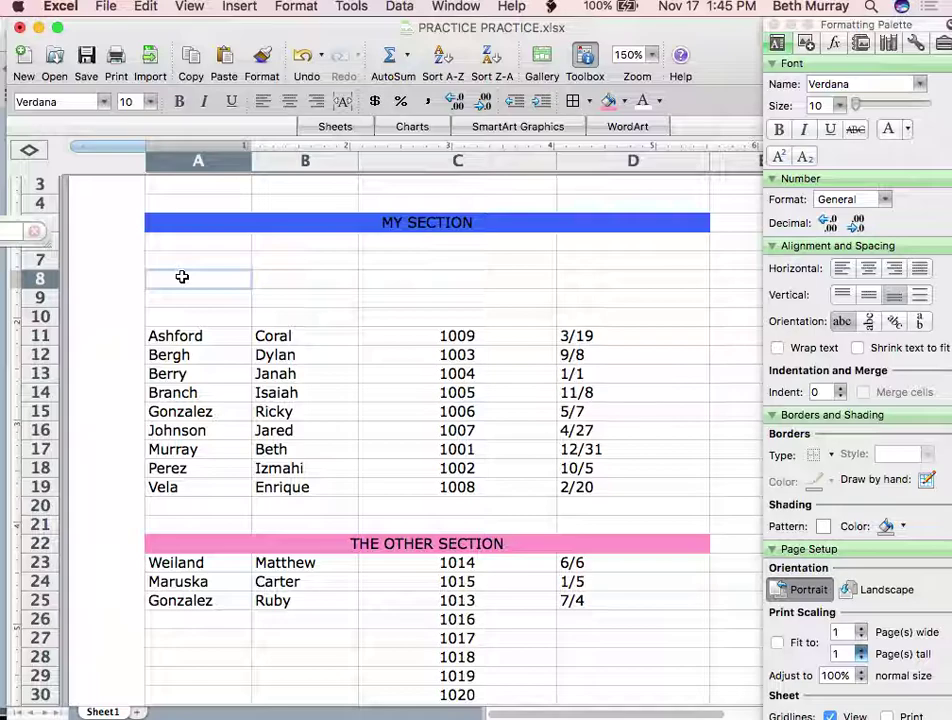
click(25, 299)
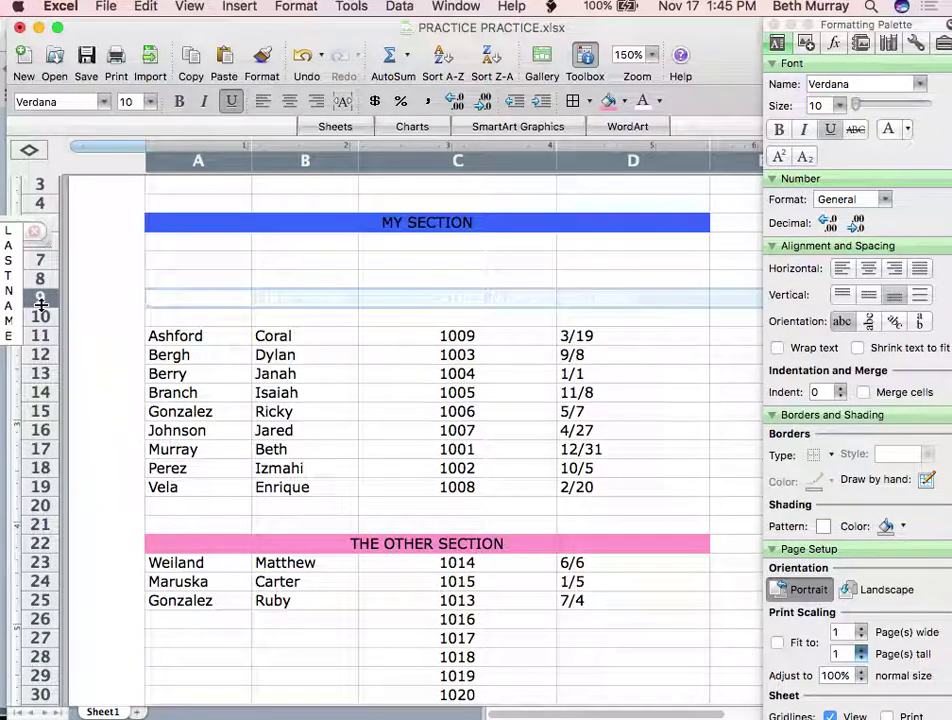
click(623, 101)
click(608, 201)
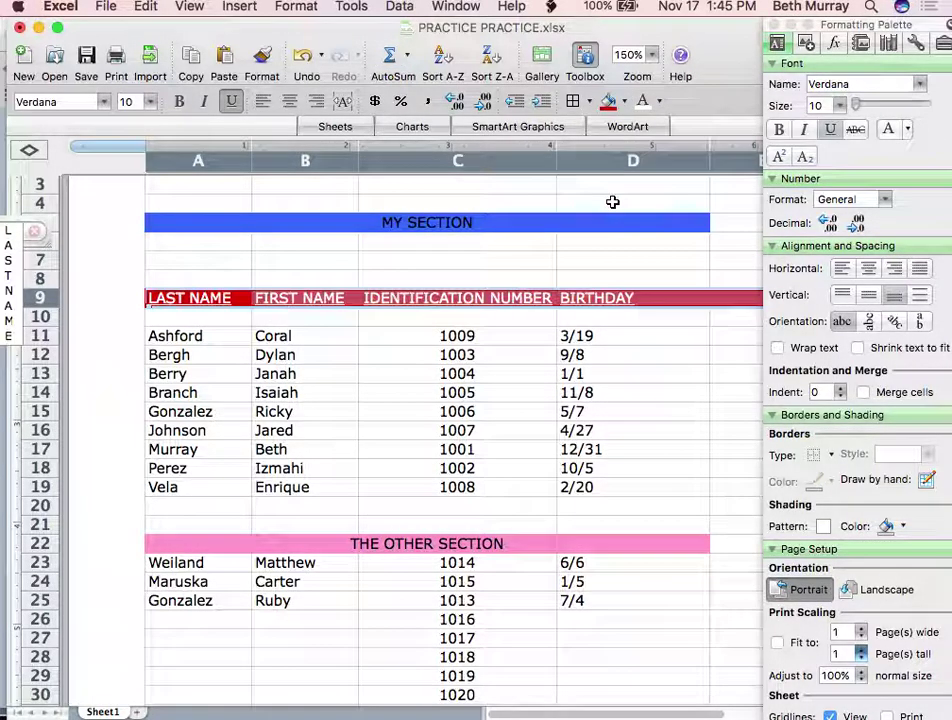
click(627, 355)
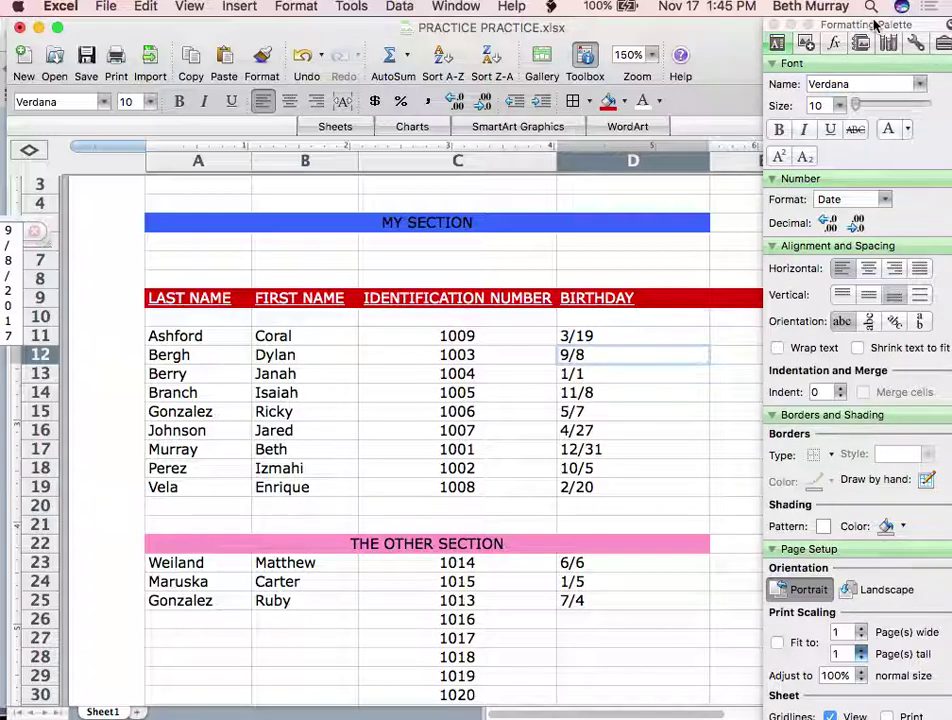
Undo the whole-row red fill and fill just A9:D9 red instead
drag(876, 27, 820, 513)
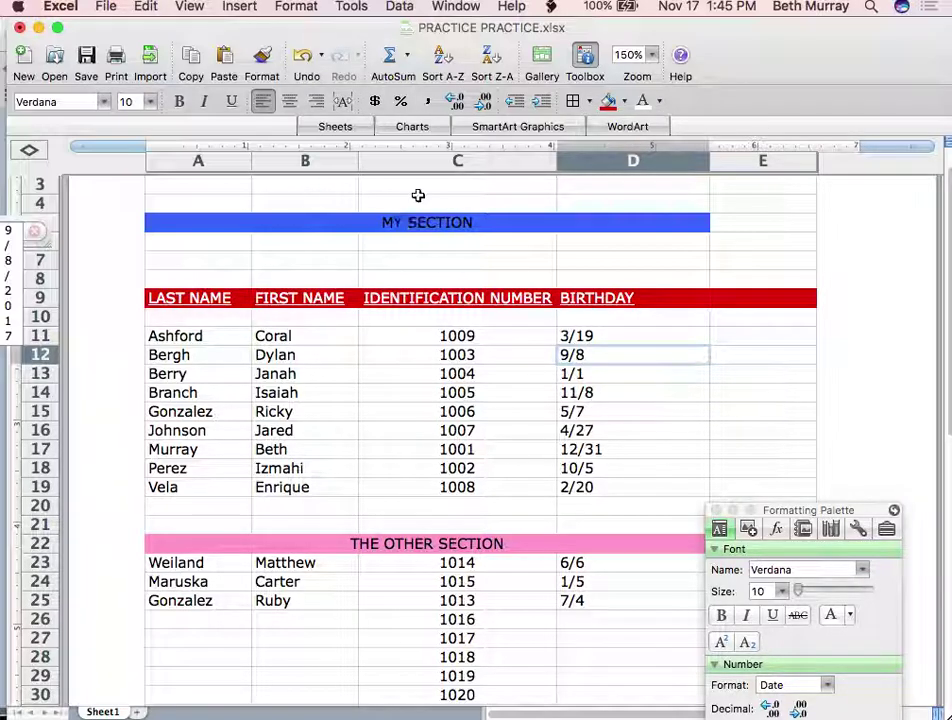
click(313, 70)
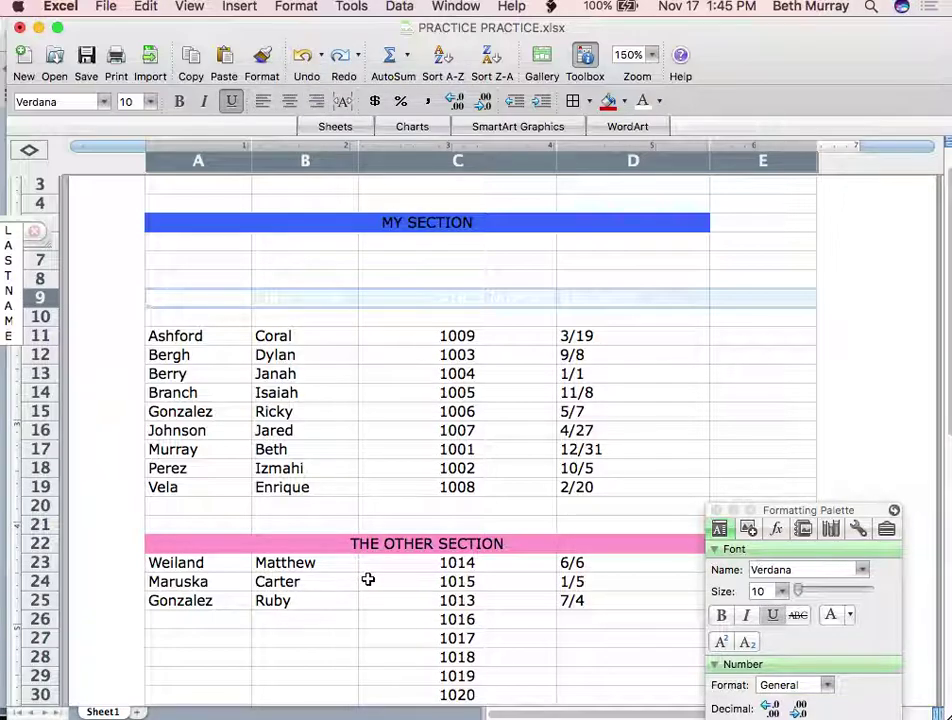
click(351, 356)
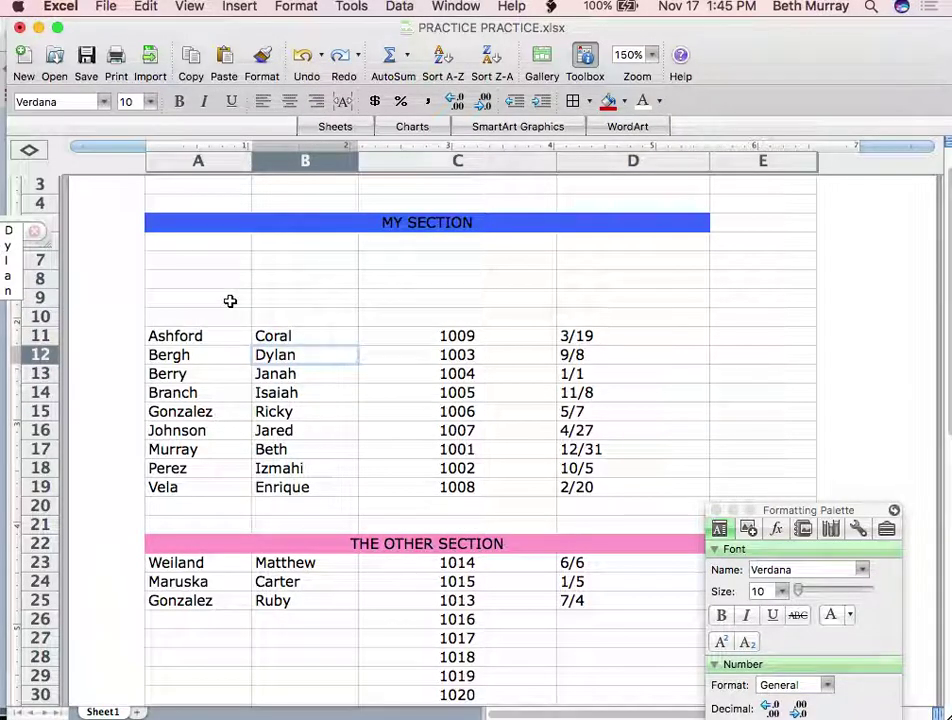
click(229, 300)
drag(229, 300, 668, 295)
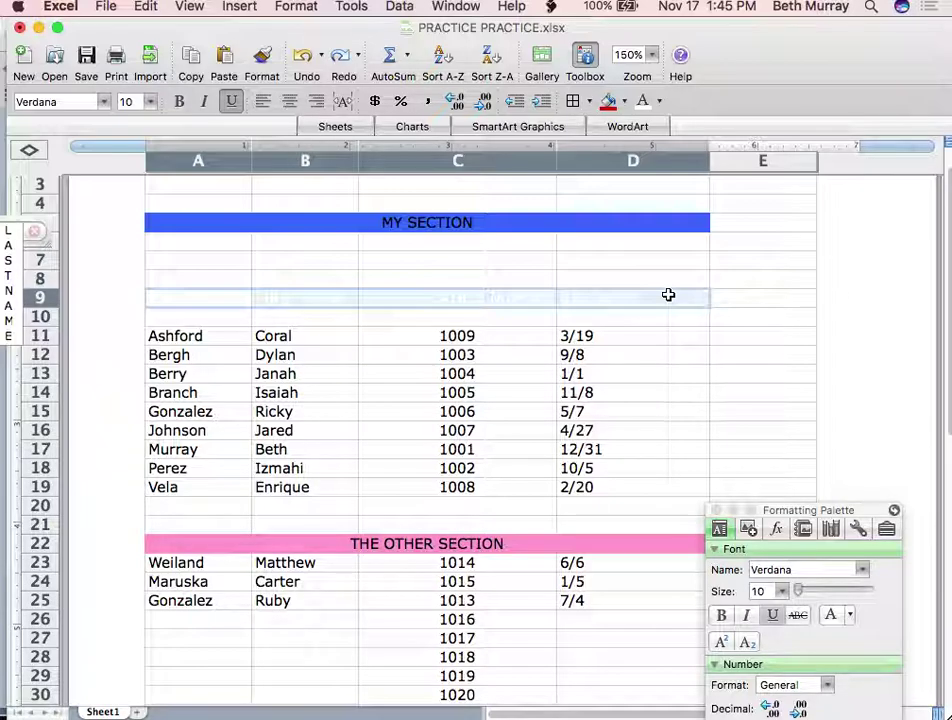
click(607, 101)
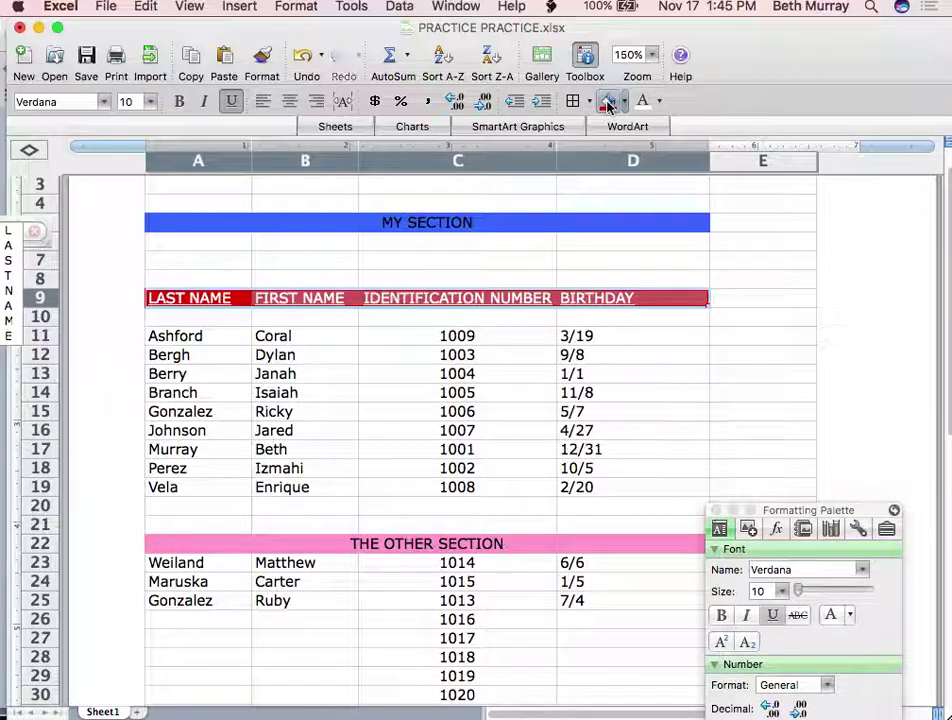
click(661, 435)
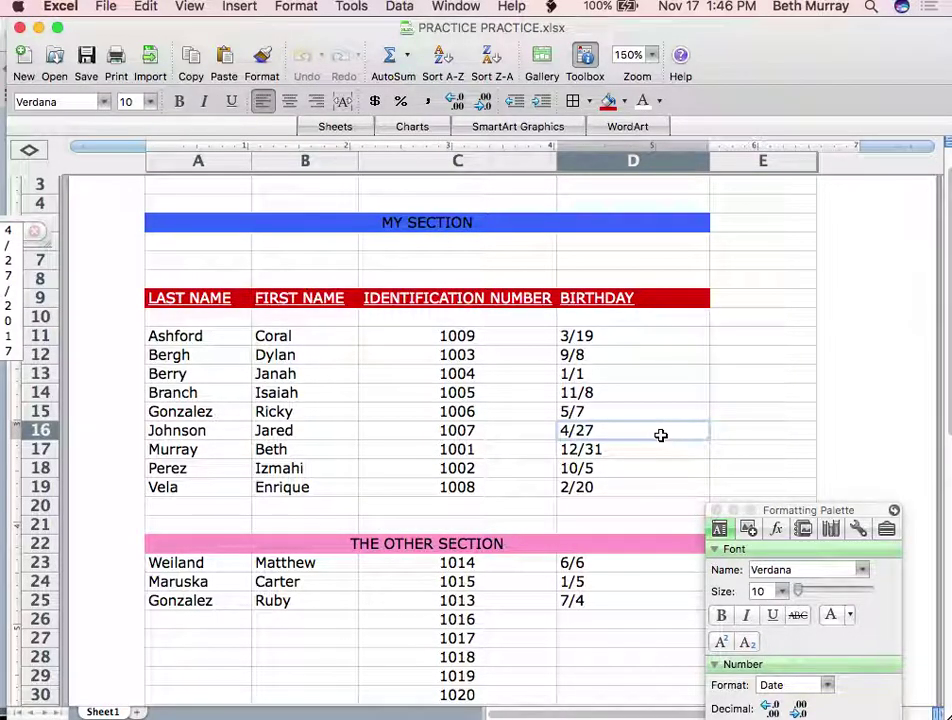
Move the Formatting Palette up to the top of the screen
drag(796, 511, 831, 162)
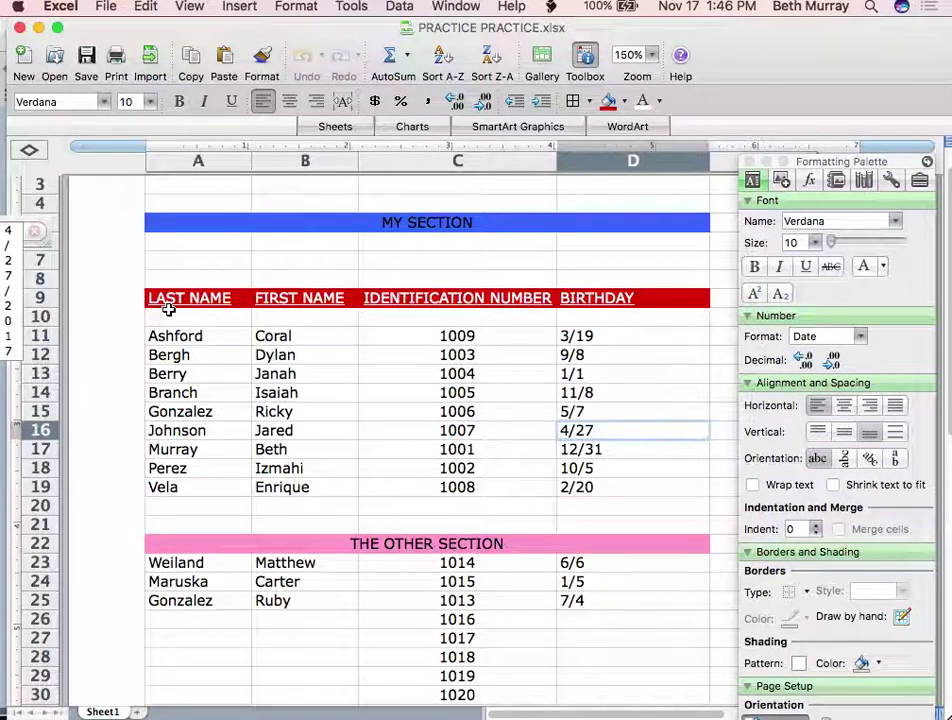
drag(193, 296, 618, 301)
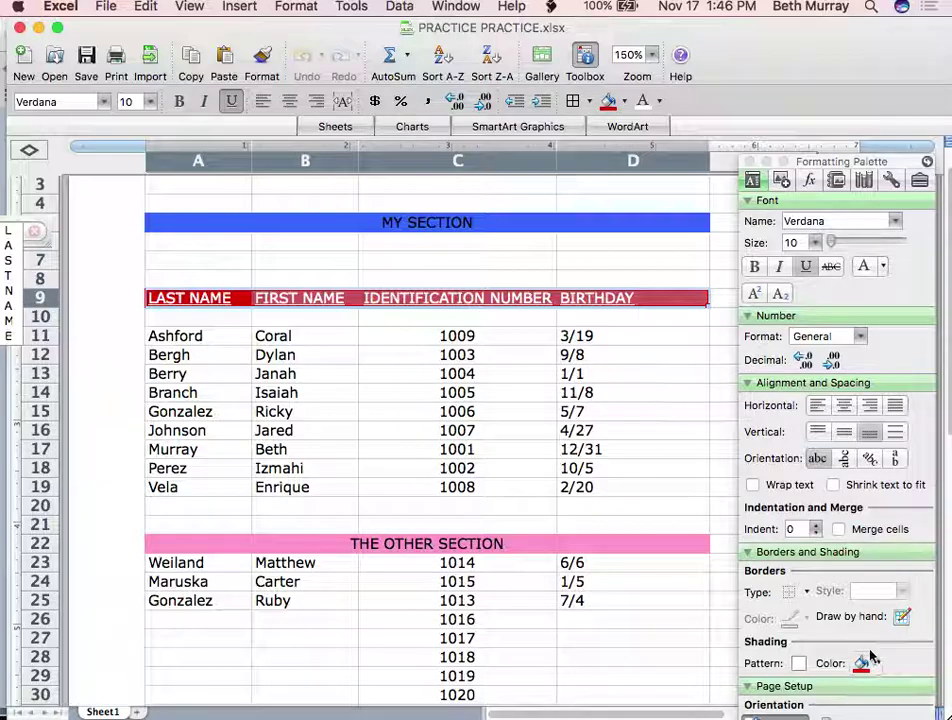
click(812, 154)
drag(812, 154, 815, 17)
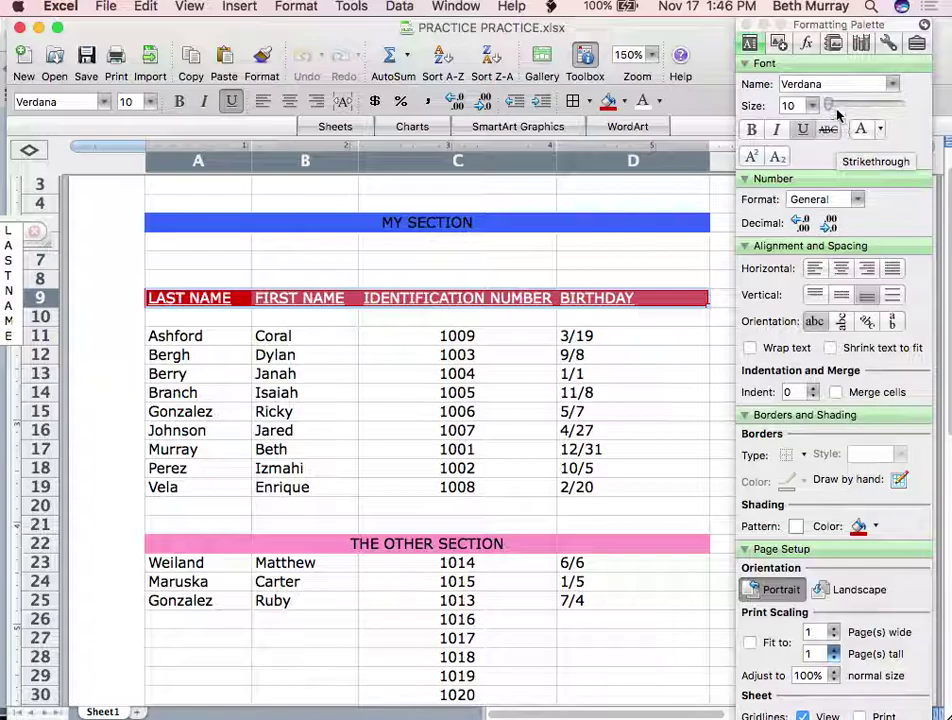
drag(810, 30, 845, 6)
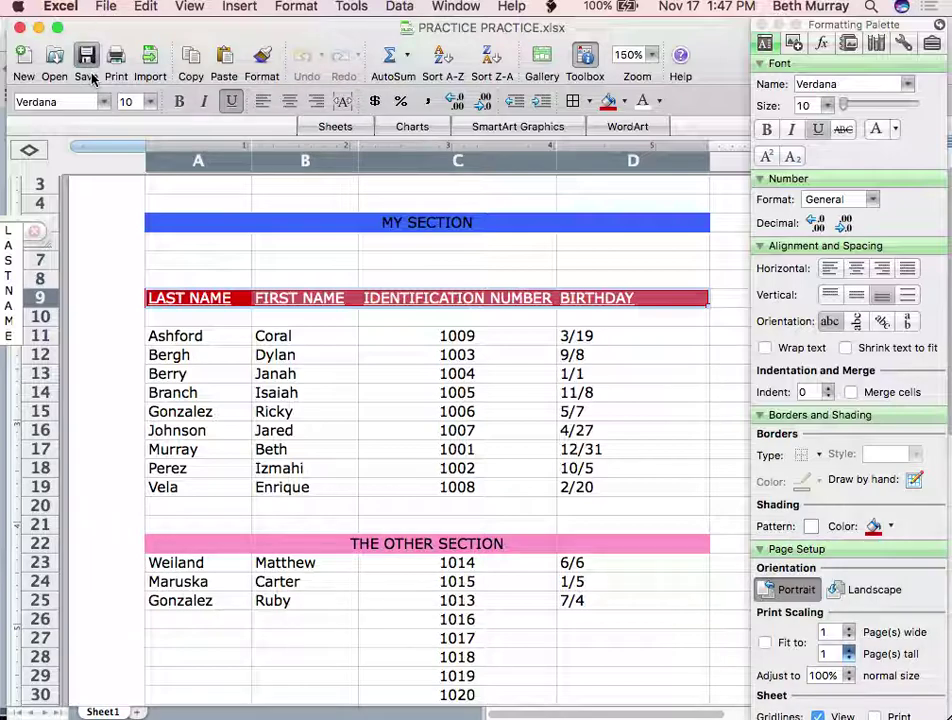
Close the roster workbook and Formatting Palette, then switch to QuickTime Player
click(20, 28)
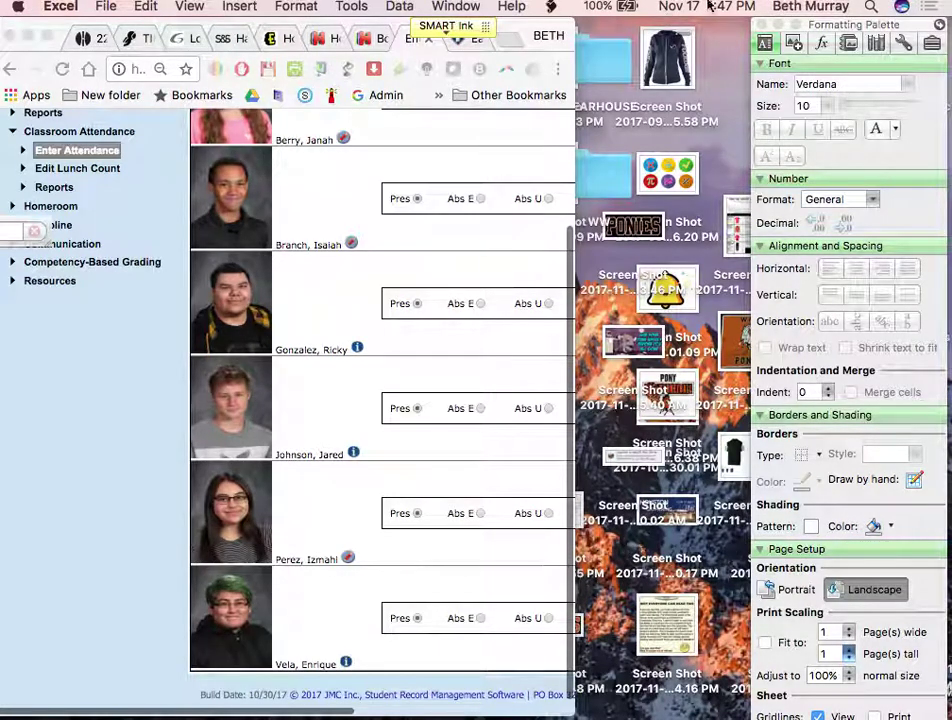
click(761, 26)
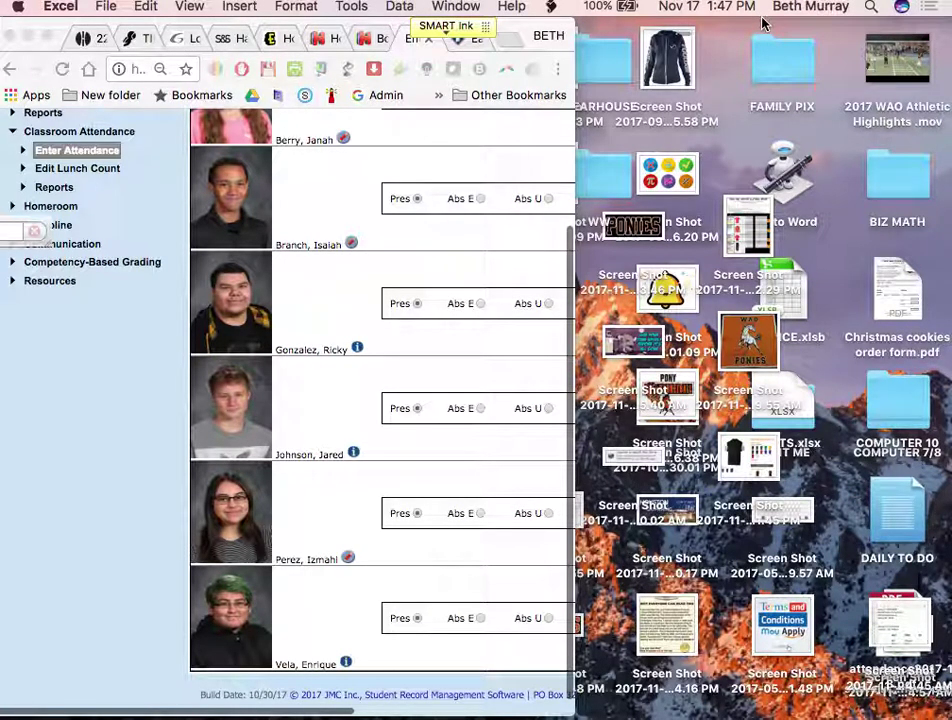
click(646, 700)
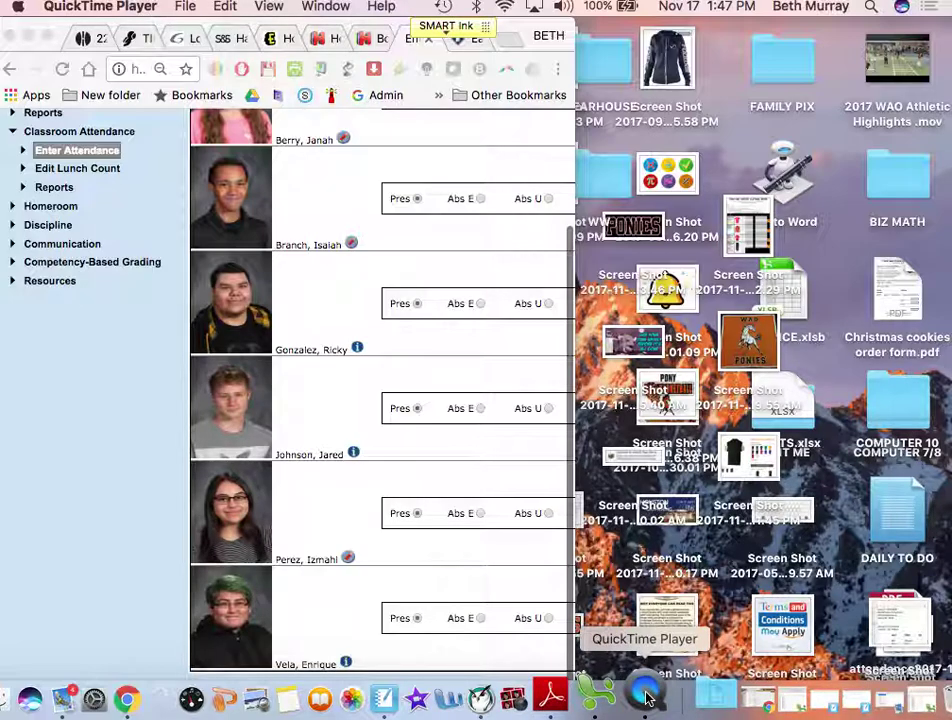
mouse_move(640, 700)
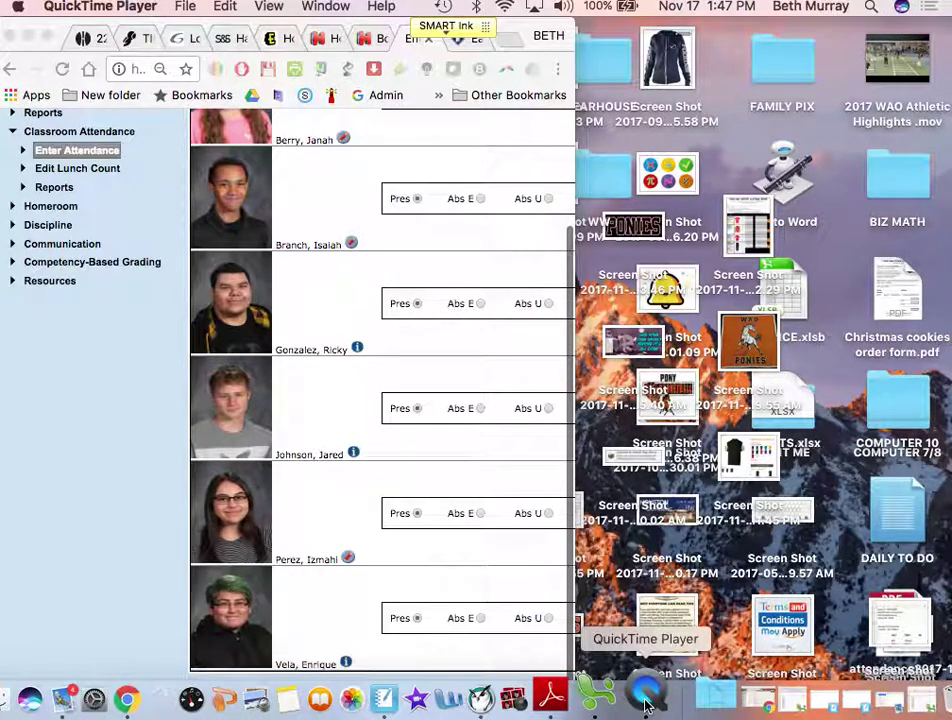
click(190, 10)
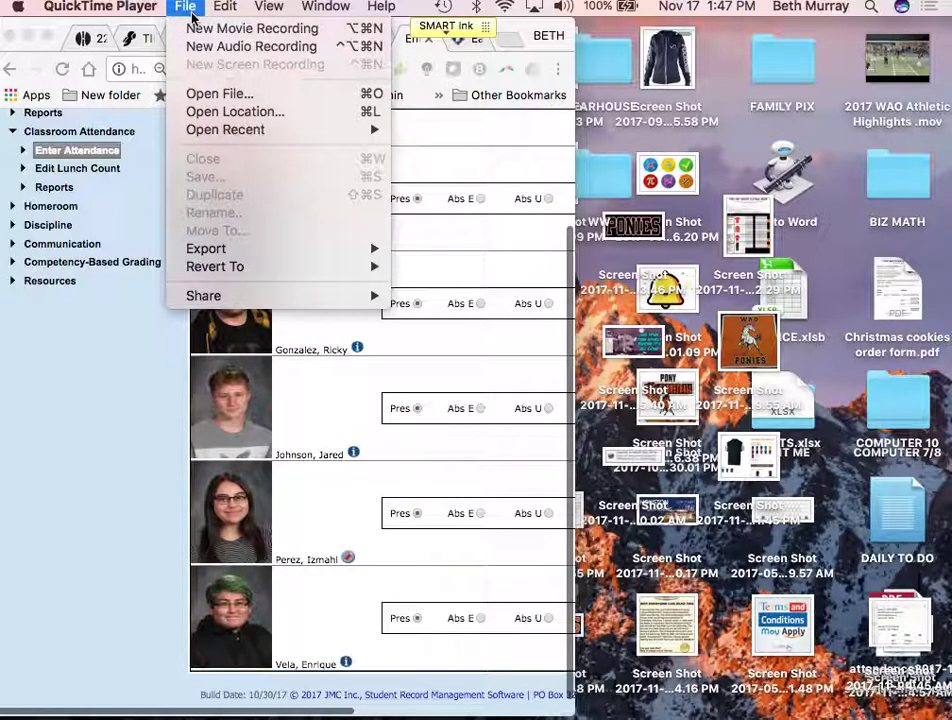
click(110, 395)
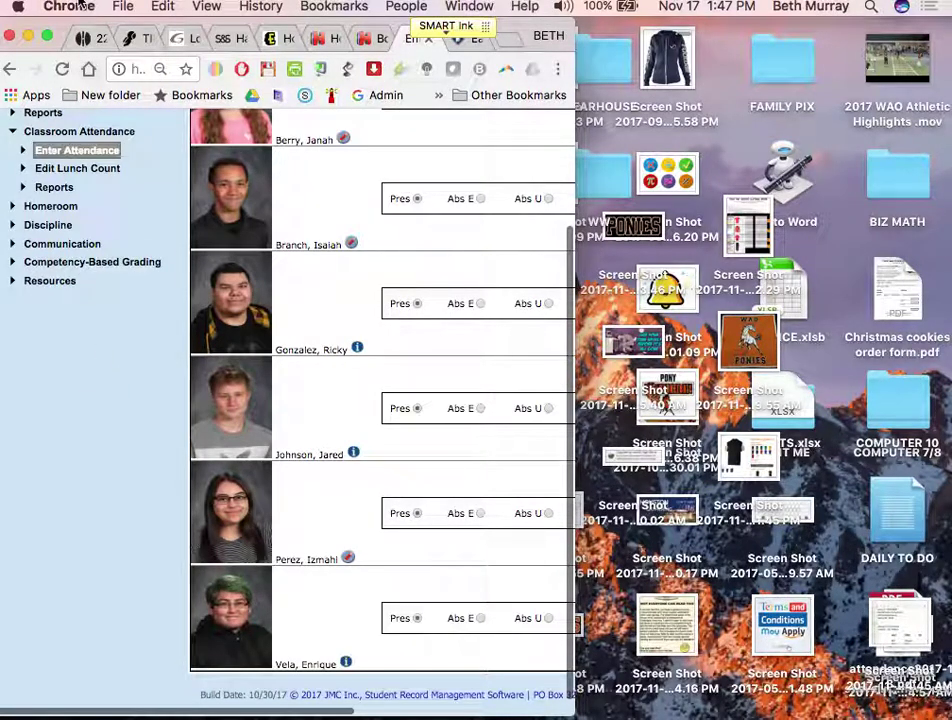
Switch between Chrome and QuickTime Player, ending with QuickTime Player frontmost
mouse_move(155, 698)
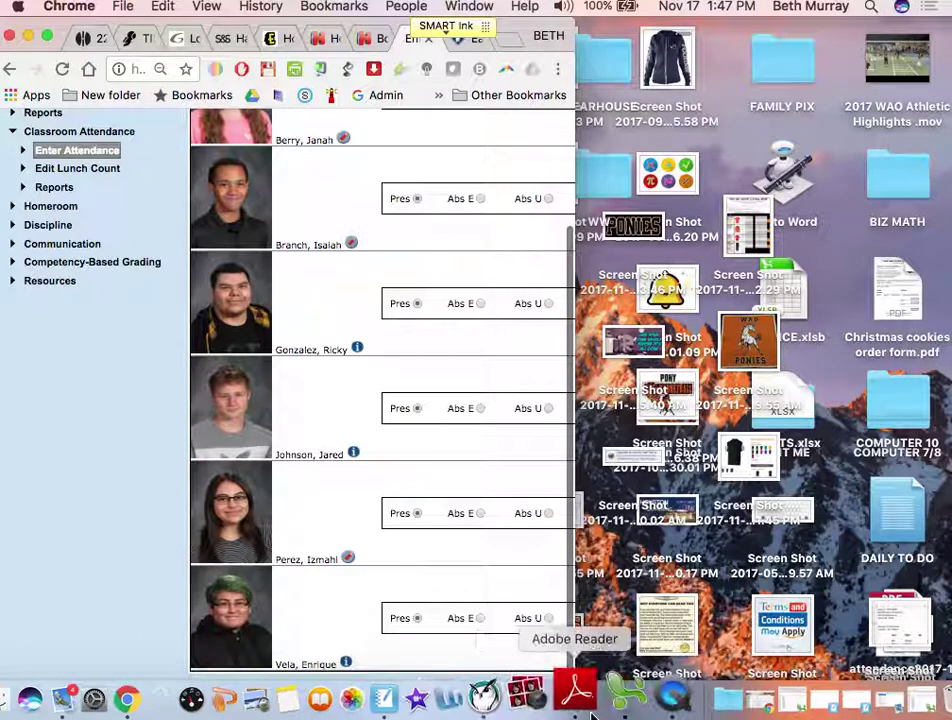
click(648, 706)
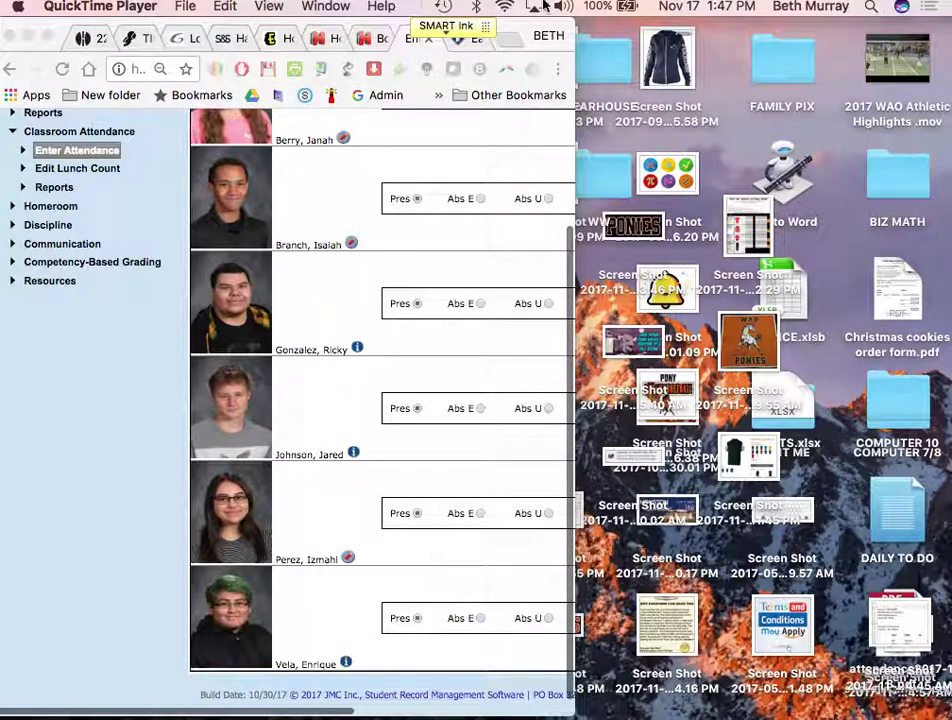
click(175, 7)
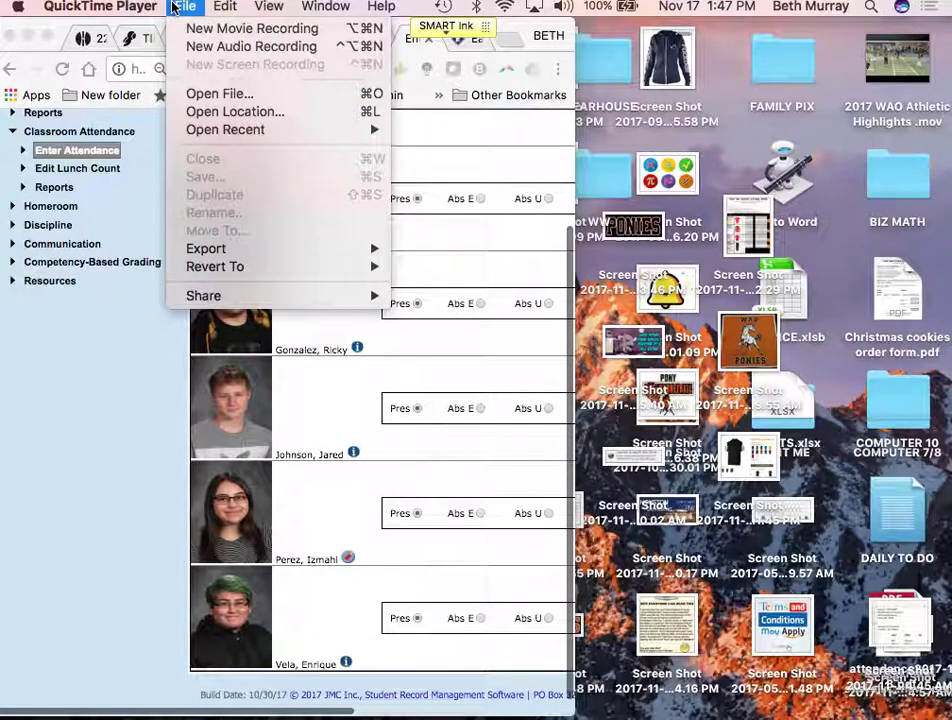
click(175, 7)
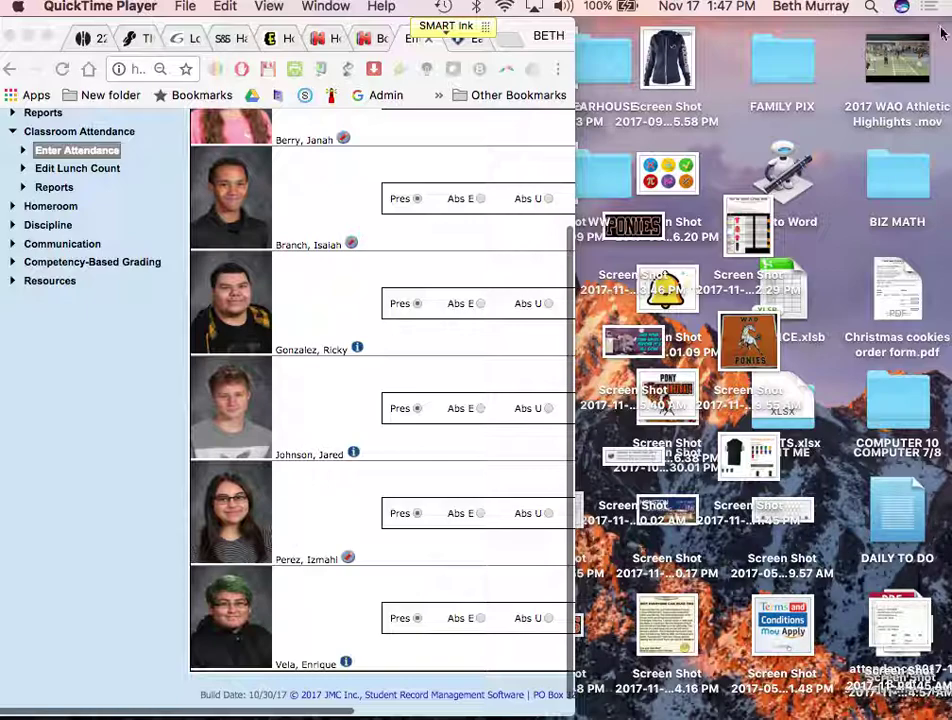
click(868, 7)
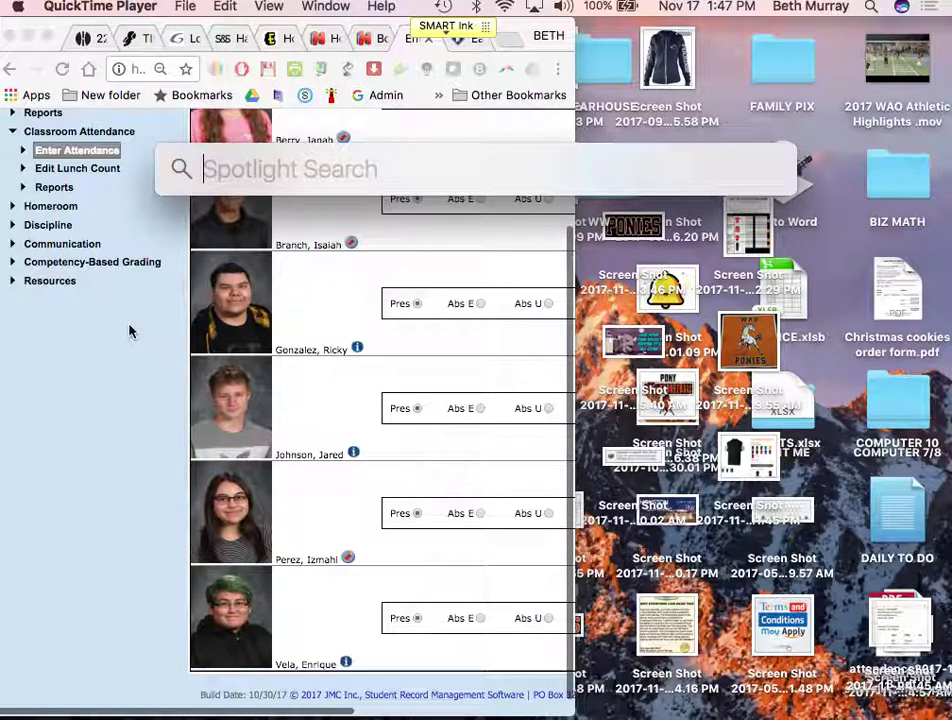
click(121, 418)
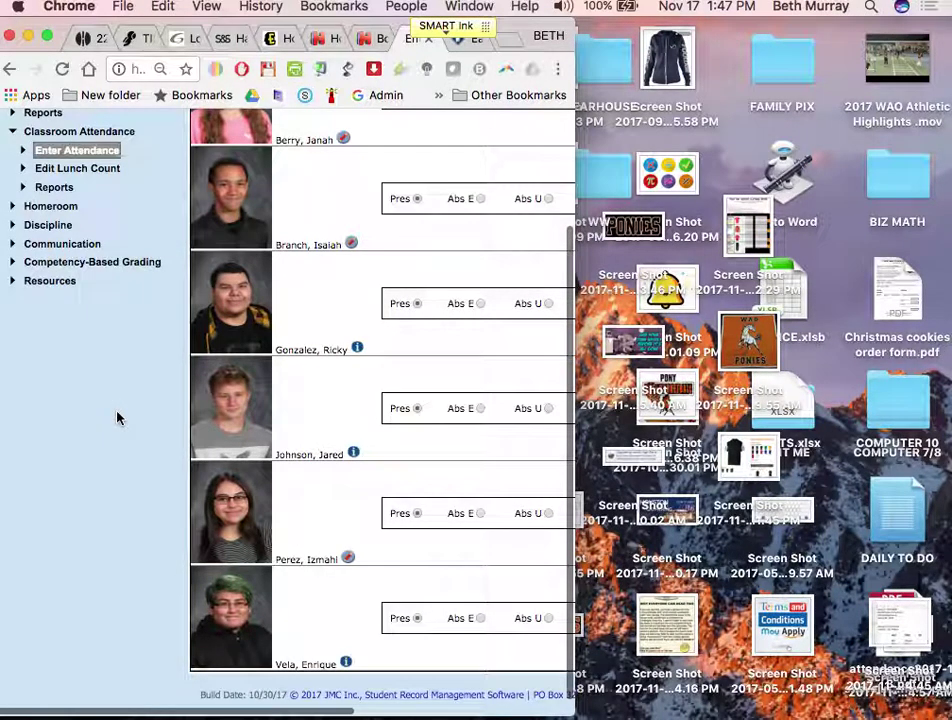
click(6, 7)
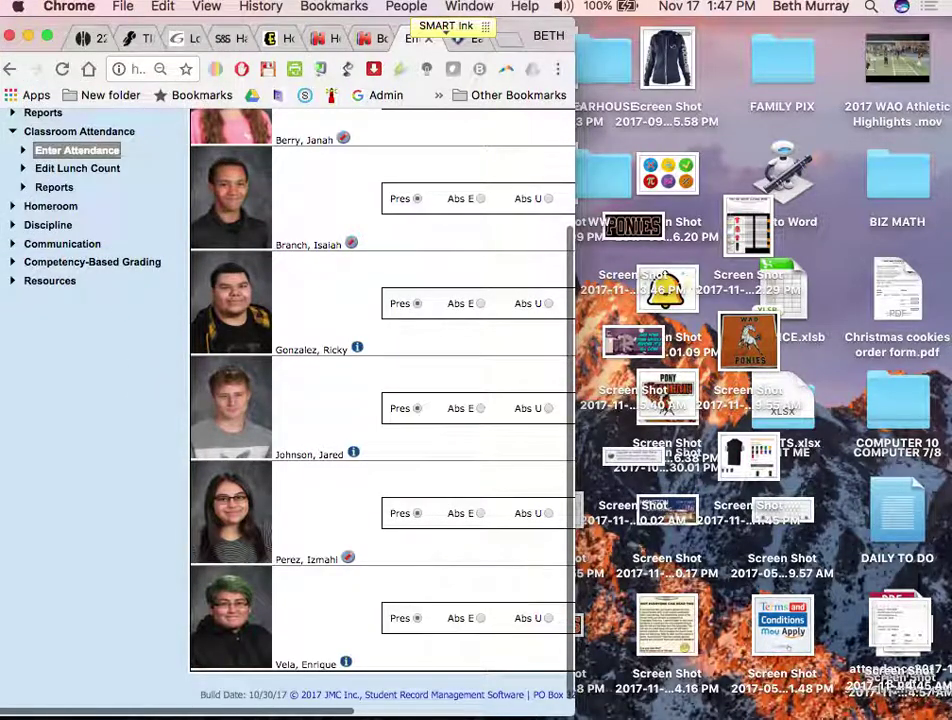
mouse_move(850, 705)
click(646, 697)
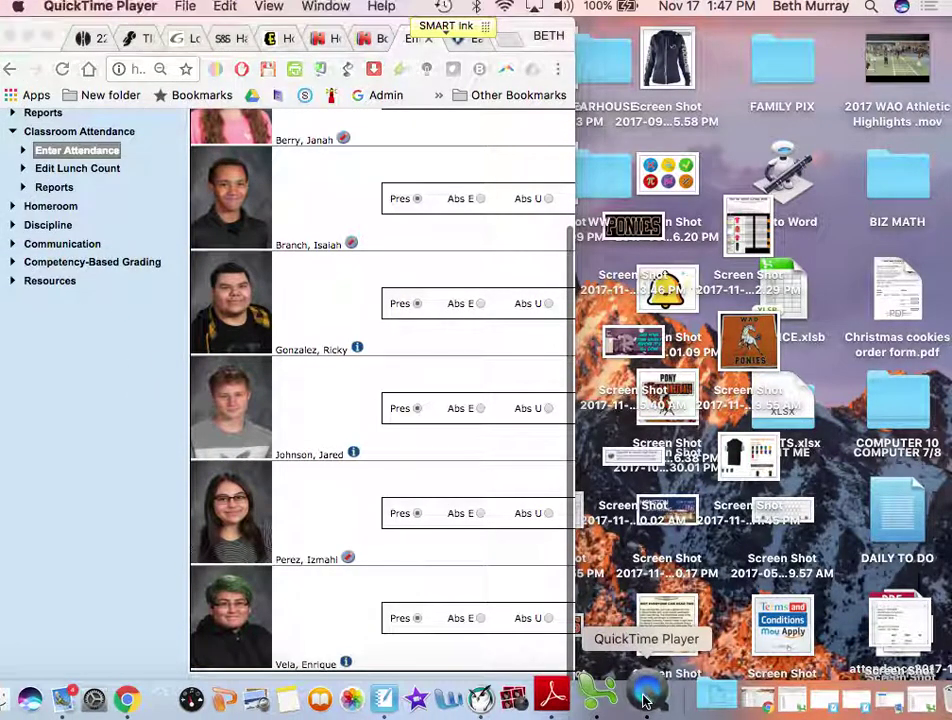